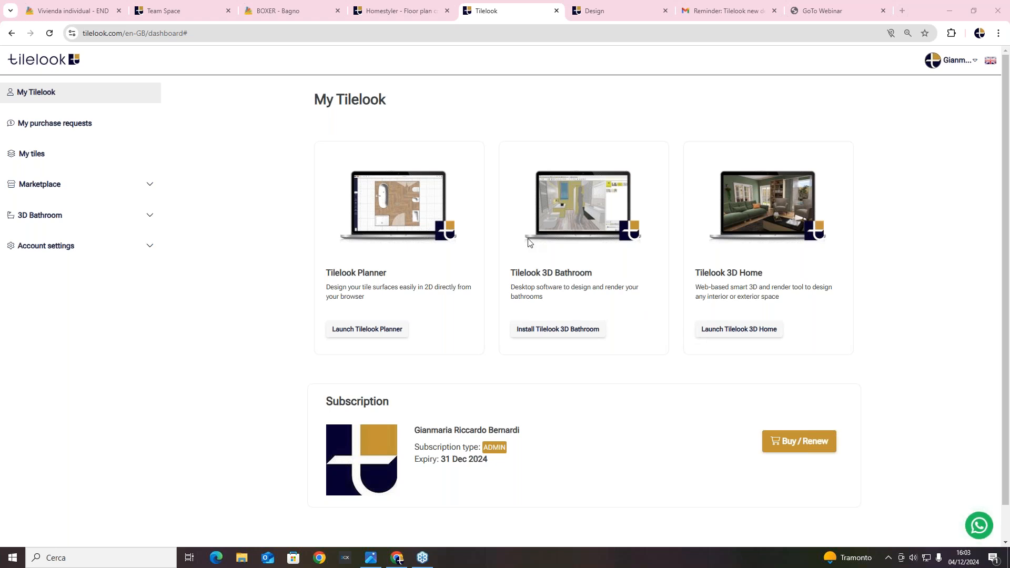
# Search the web for "tilelook prices" in a new browser tab and look through the Tilelook Design Tool Pricing page.
pyautogui.click(902, 11)
pyautogui.write('TILEL')
pyautogui.write('OOK HOMESTY')
pyautogui.press('BackSpace')
pyautogui.press('BackSpace')
pyautogui.press('BackSpace')
pyautogui.press('BackSpace')
pyautogui.press('BackSpace')
pyautogui.press('BackSpace')
pyautogui.press('BackSpace')
pyautogui.press('BackSpace')
pyautogui.write('PR')
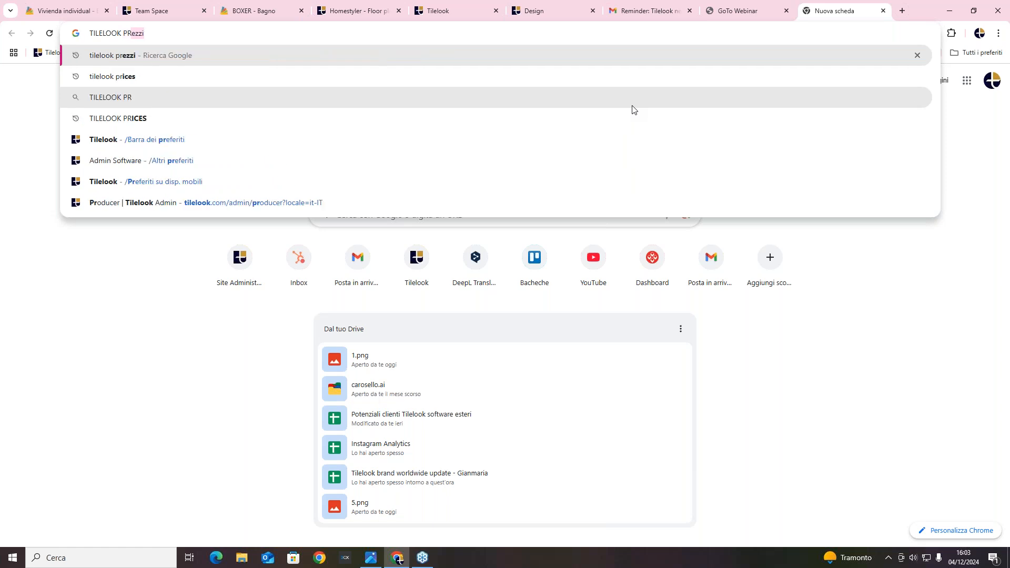
pyautogui.write('ICES')
pyautogui.press('Return')
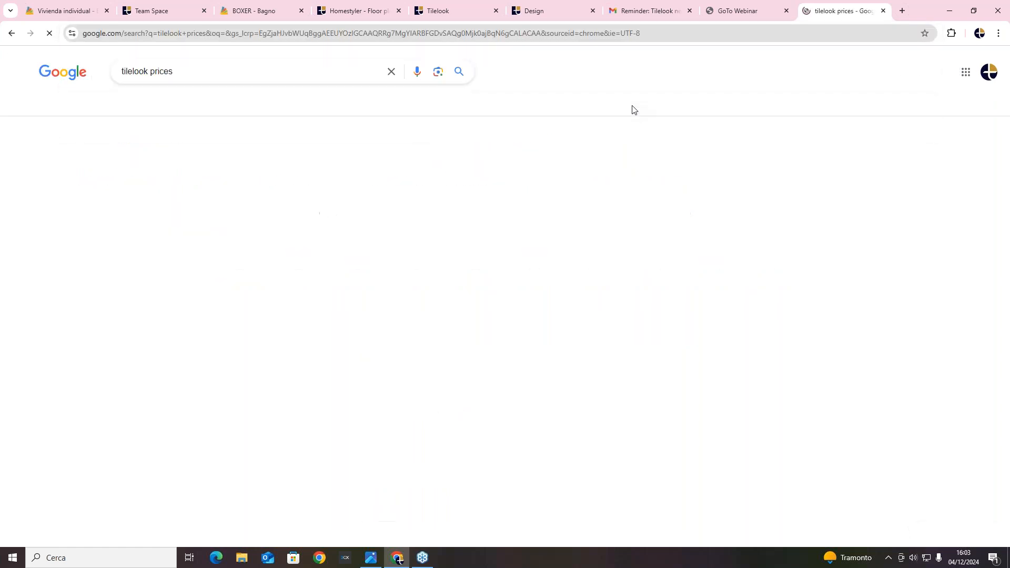
pyautogui.click(189, 162)
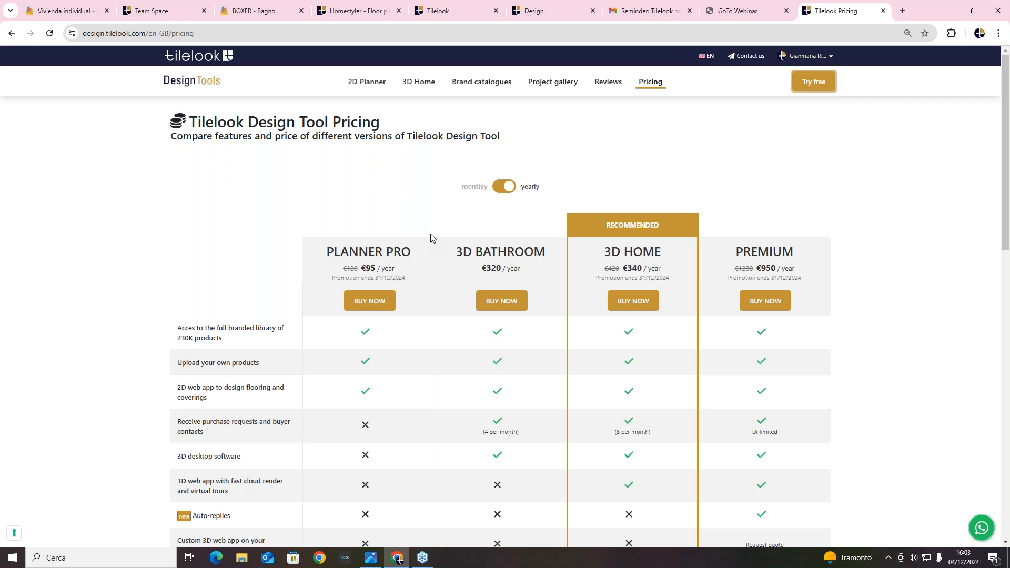
pyautogui.scroll(-5, 462, 249)
pyautogui.scroll(5, 462, 249)
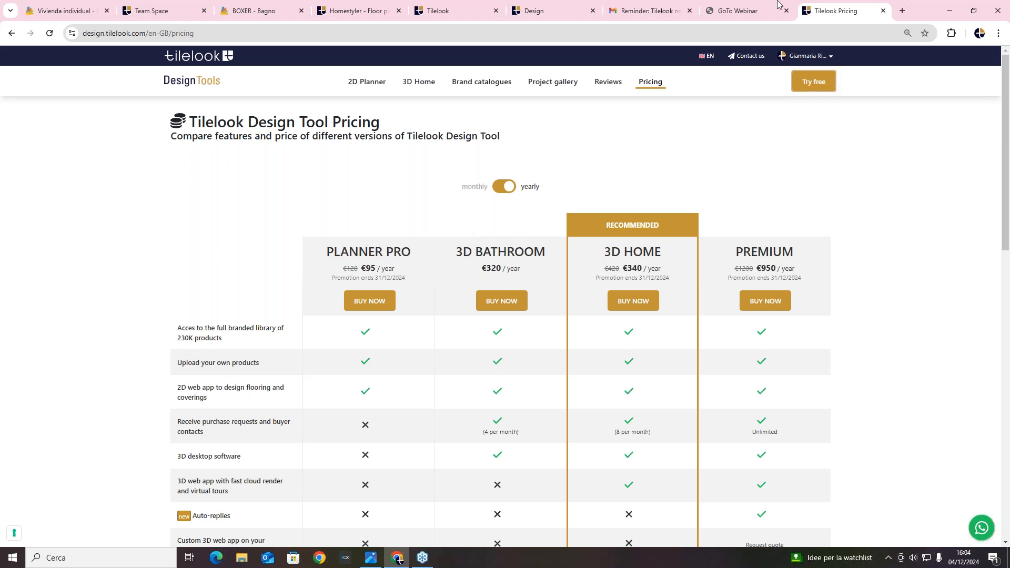
# Return to the My Tilelook dashboard and open the marketplace's purchase requests.
pyautogui.click(547, 9)
pyautogui.click(443, 8)
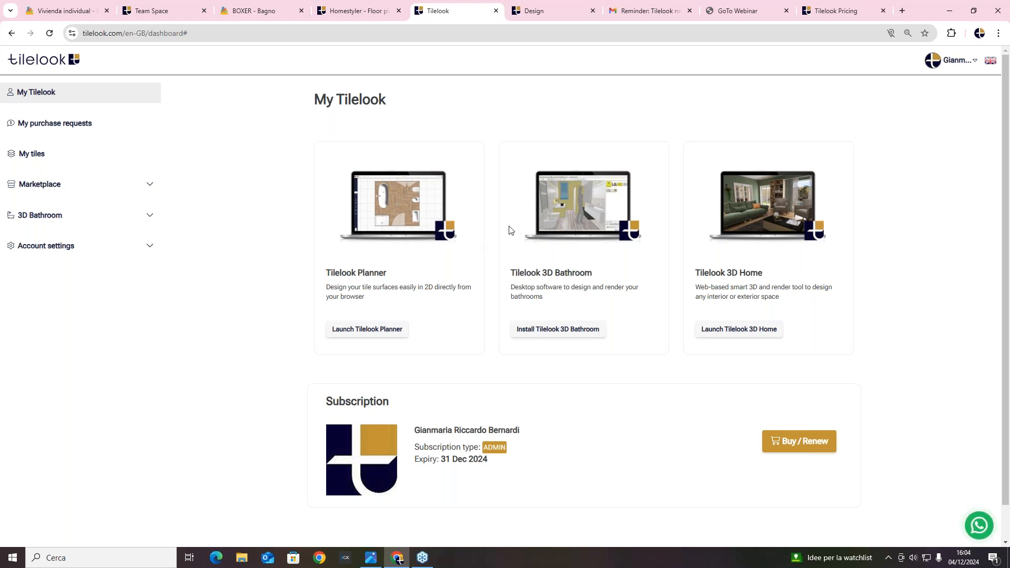
pyautogui.moveTo(947, 64)
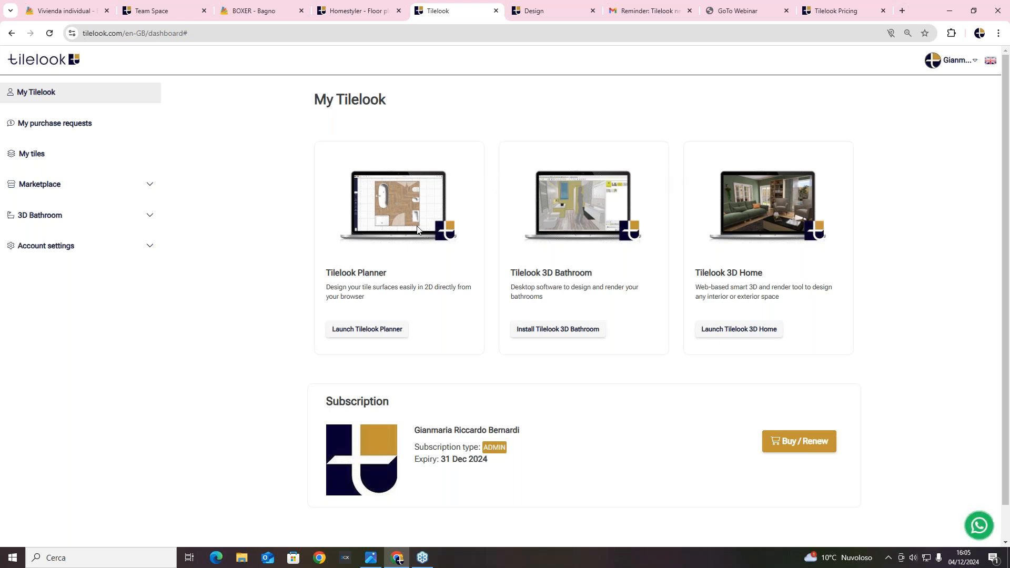
pyautogui.click(129, 184)
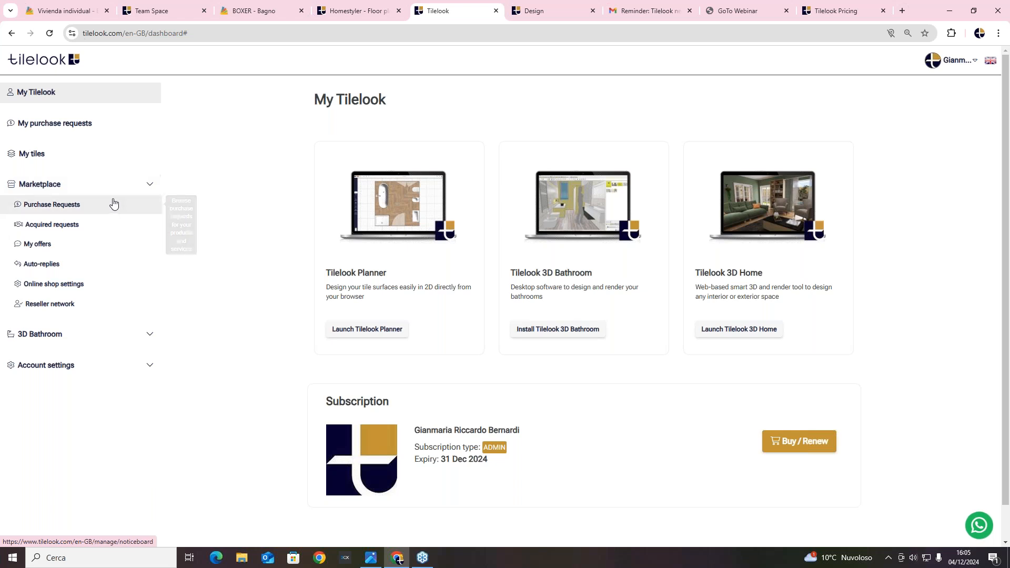
pyautogui.click(121, 185)
pyautogui.click(120, 195)
pyautogui.click(104, 205)
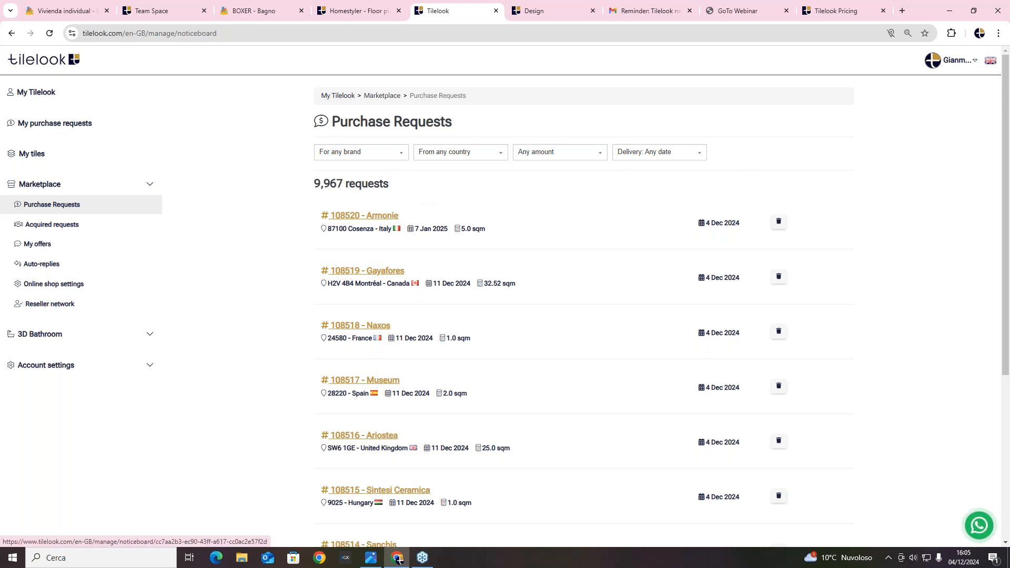
# Open the newest Armonie purchase request, return to the request list and browse the brands available for filtering.
pyautogui.click(370, 218)
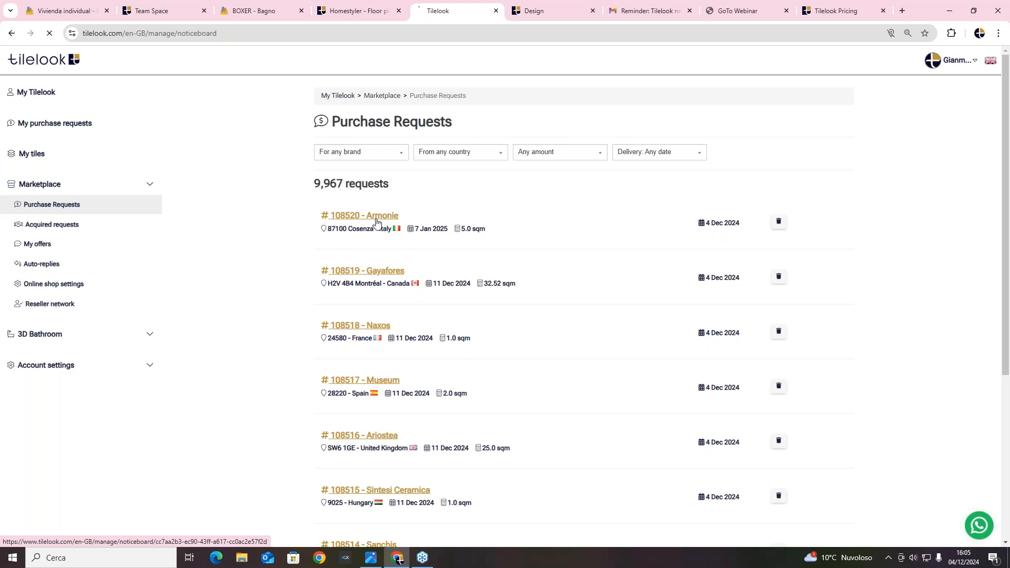
pyautogui.click(12, 33)
pyautogui.click(347, 155)
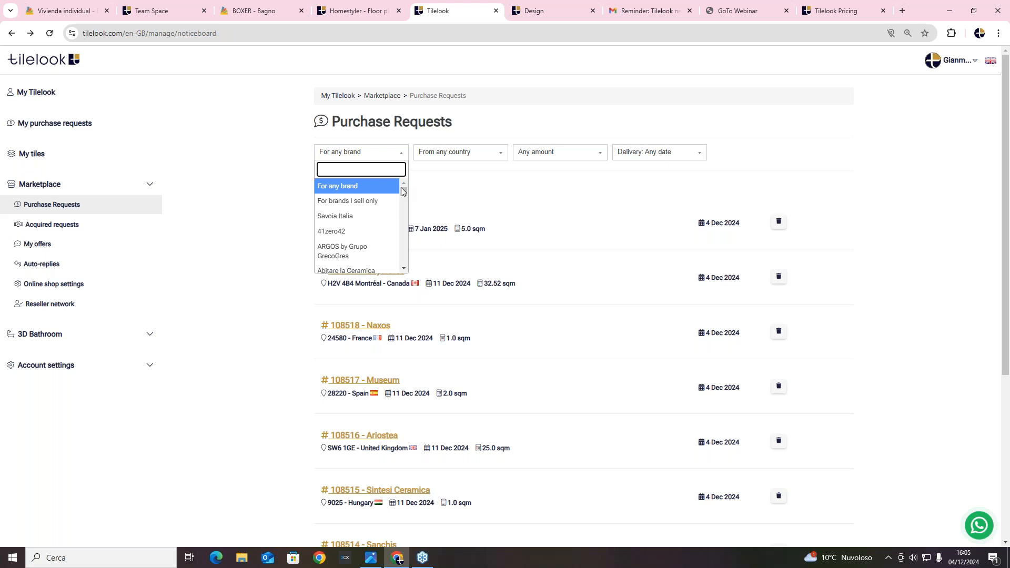
pyautogui.moveTo(403, 191); pyautogui.dragTo(406, 232)
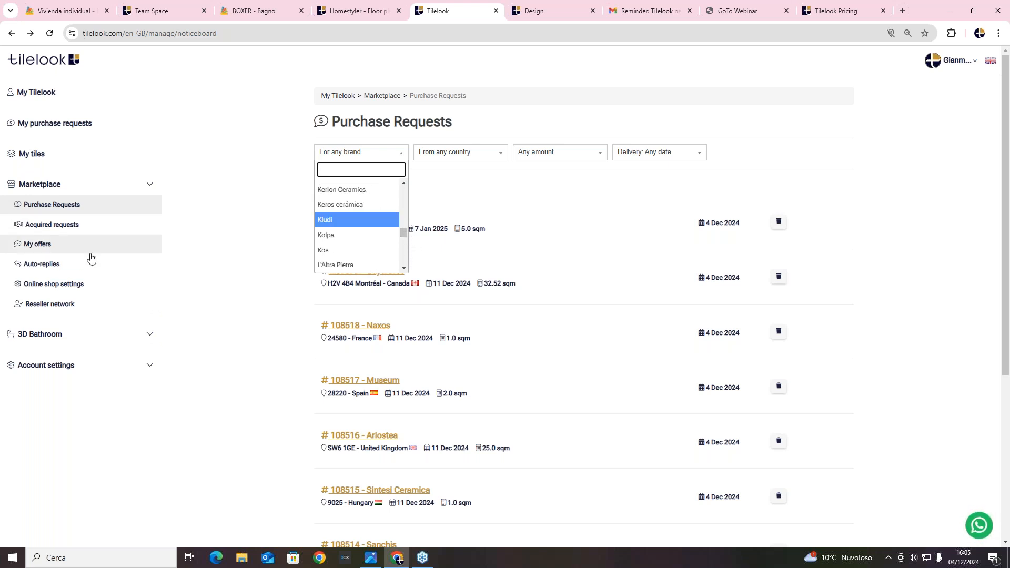
# Examine the "Brands I work with" list in the marketplace's online shop settings.
pyautogui.click(58, 285)
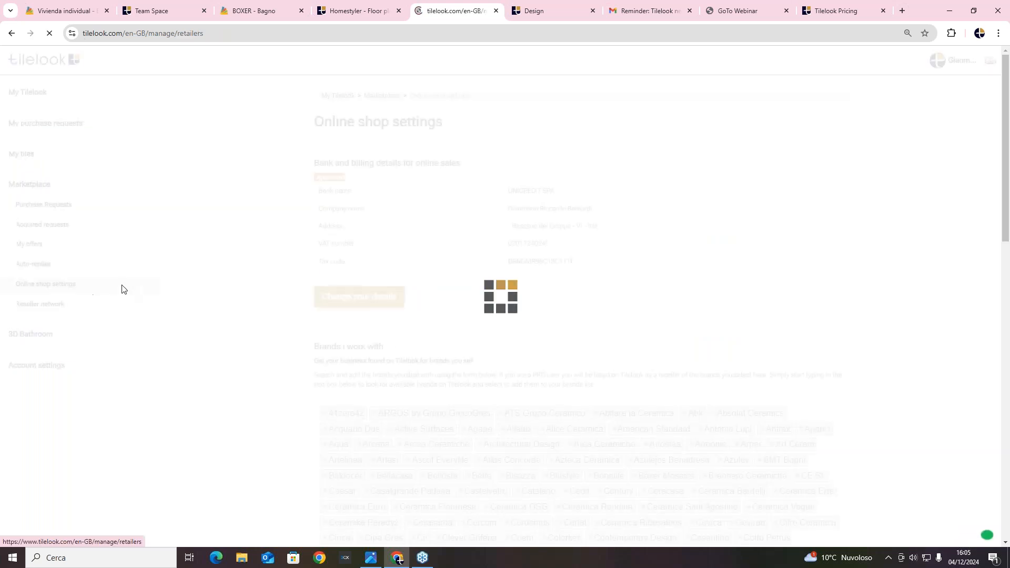
pyautogui.scroll(-10, 515, 264)
pyautogui.scroll(10, 564, 259)
pyautogui.scroll(-2, 564, 260)
pyautogui.scroll(-9, 583, 310)
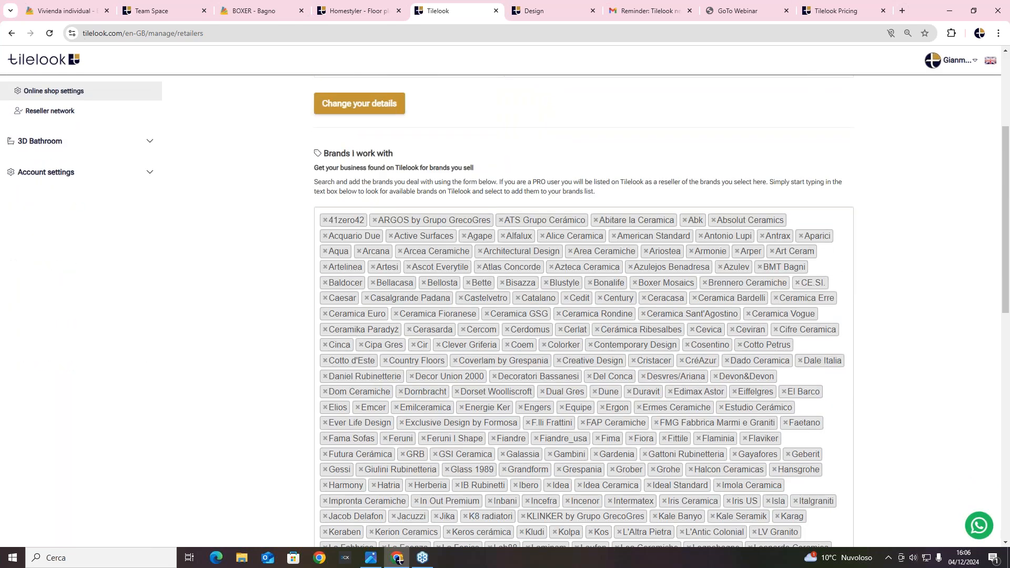
pyautogui.click(350, 387)
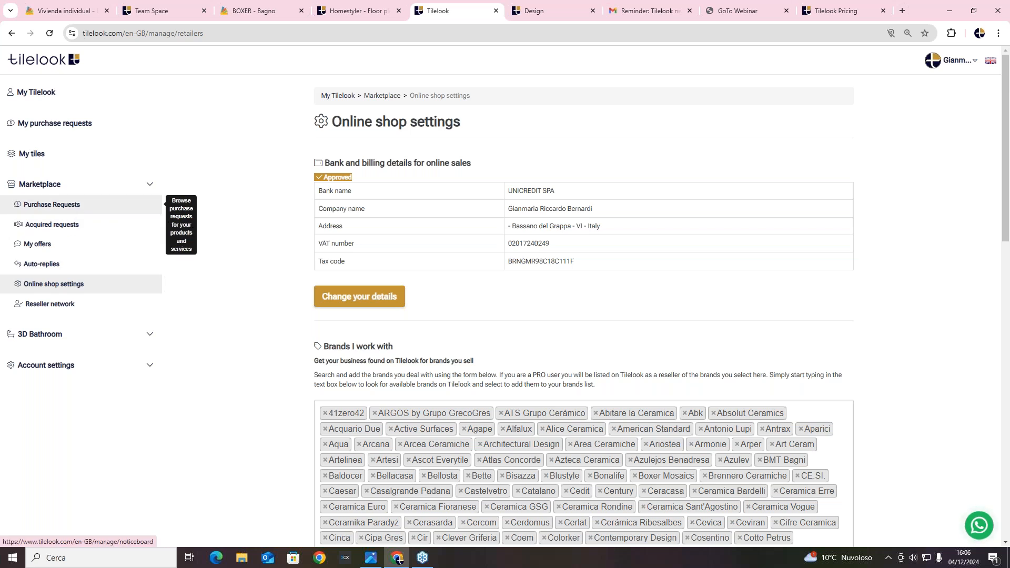
# Reopen the newest Armonie purchase request, examine the product page of its Deco Art Temptation tile, and return to the request.
pyautogui.click(73, 210)
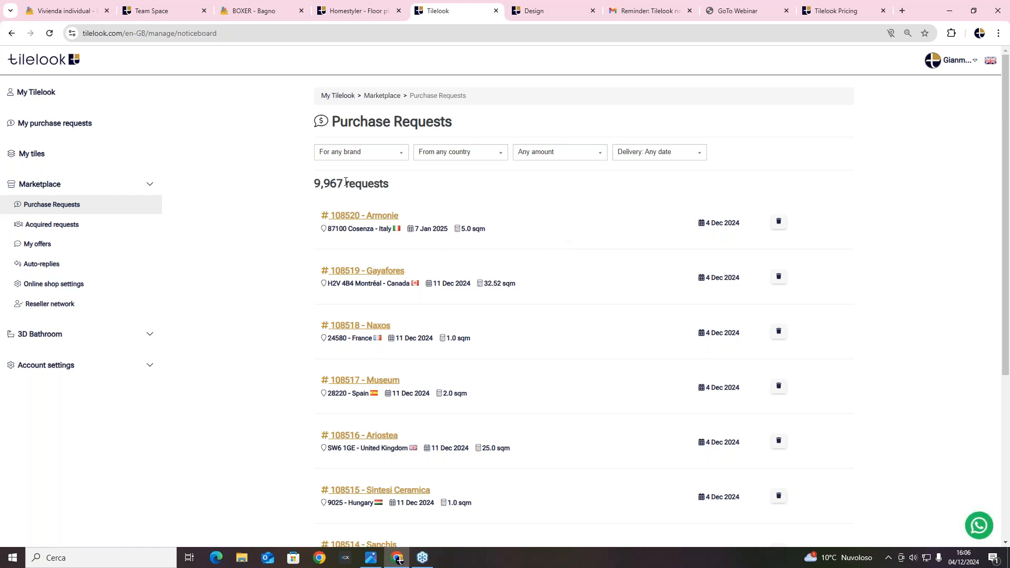
pyautogui.click(362, 221)
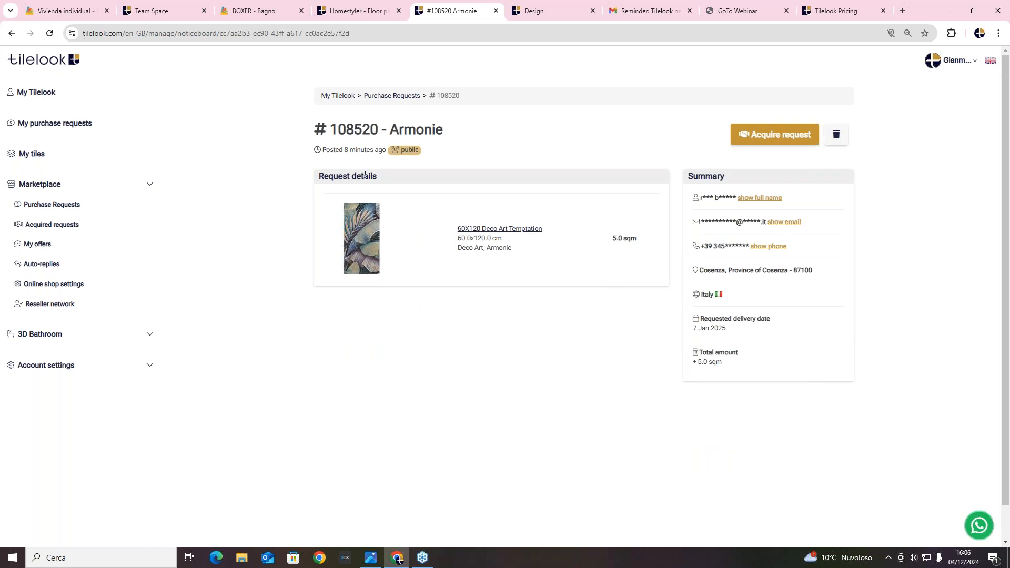
pyautogui.click(374, 244)
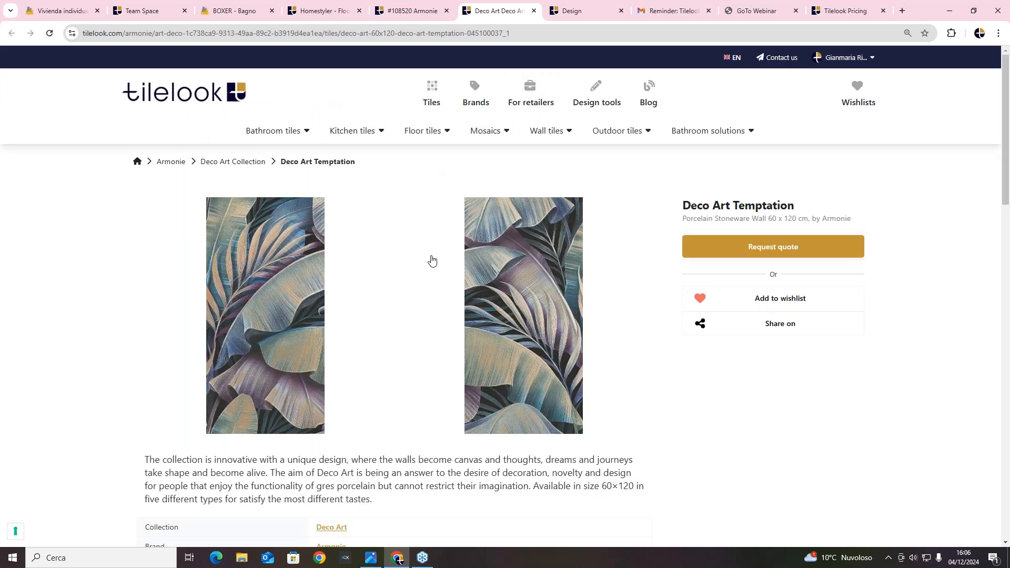
pyautogui.moveTo(1008, 81); pyautogui.dragTo(1009, 140)
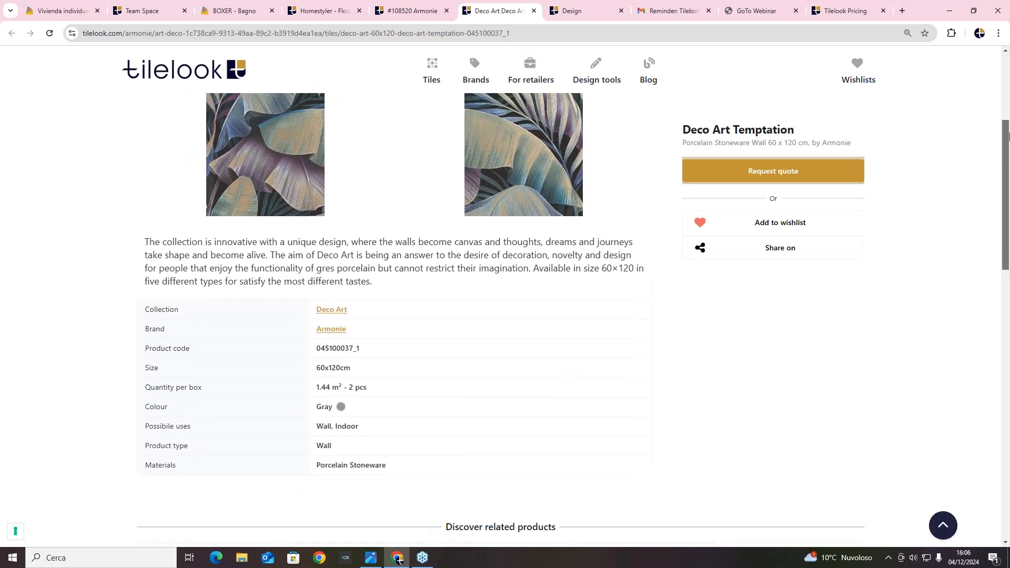
pyautogui.click(411, 11)
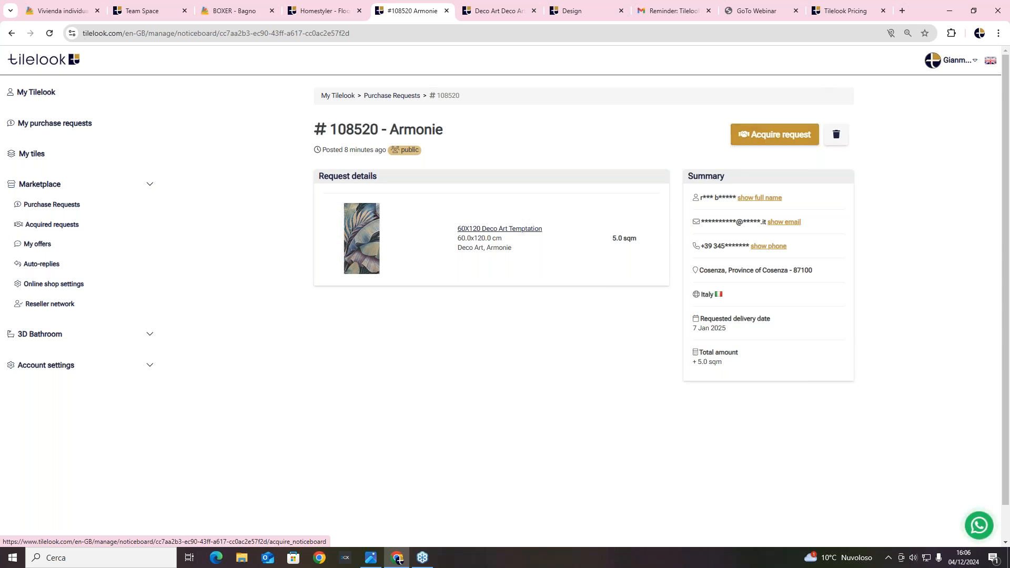
# Compare the plans on the pricing page, switching the prices to monthly and back to yearly.
pyautogui.click(827, 17)
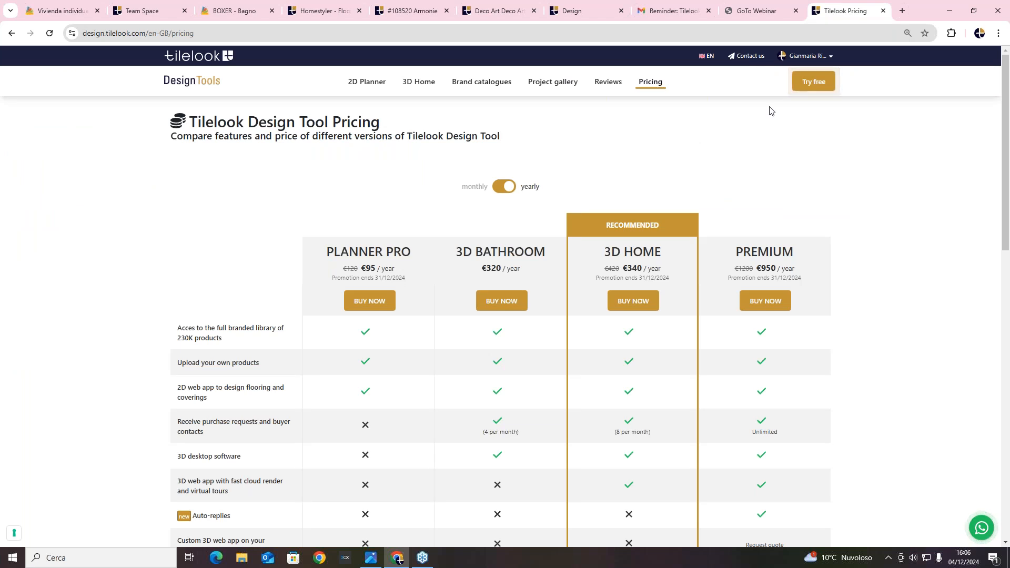
pyautogui.moveTo(1007, 106); pyautogui.dragTo(1009, 133)
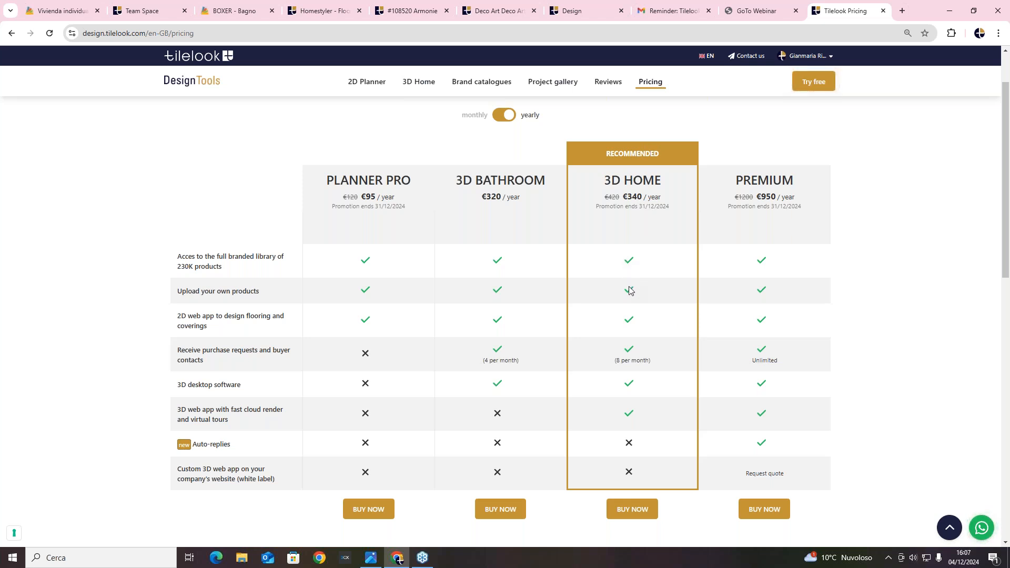
pyautogui.moveTo(643, 197); pyautogui.dragTo(626, 196)
pyautogui.click(507, 117)
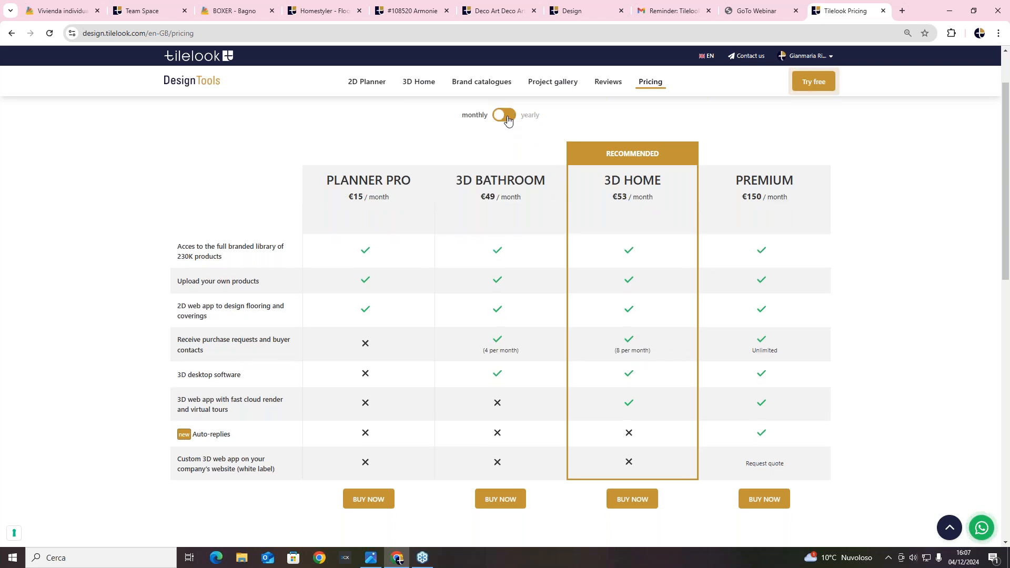
pyautogui.click(506, 117)
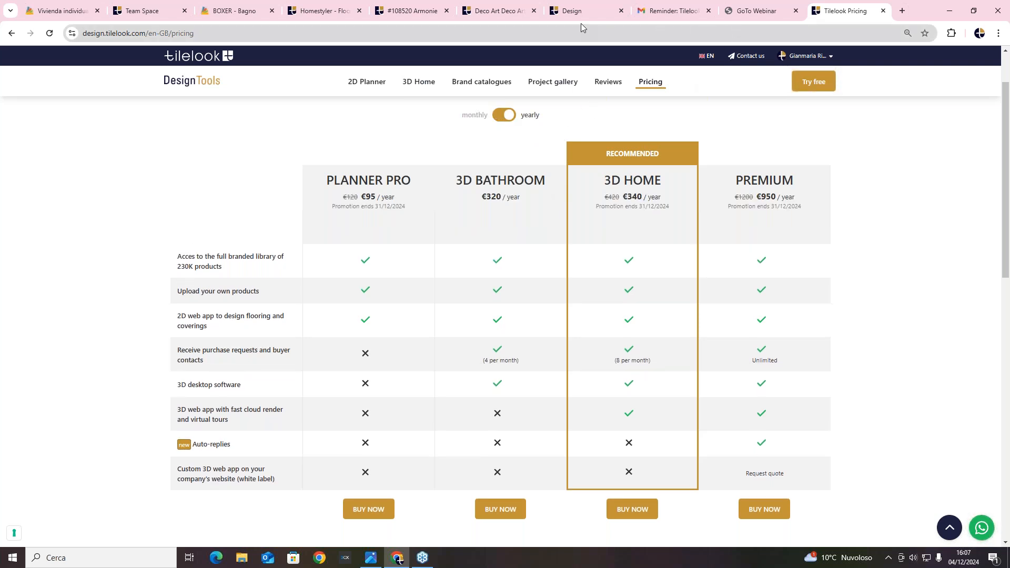
# Return to the My Tilelook dashboard and highlight the Tilelook Planner title.
pyautogui.click(413, 7)
pyautogui.click(43, 100)
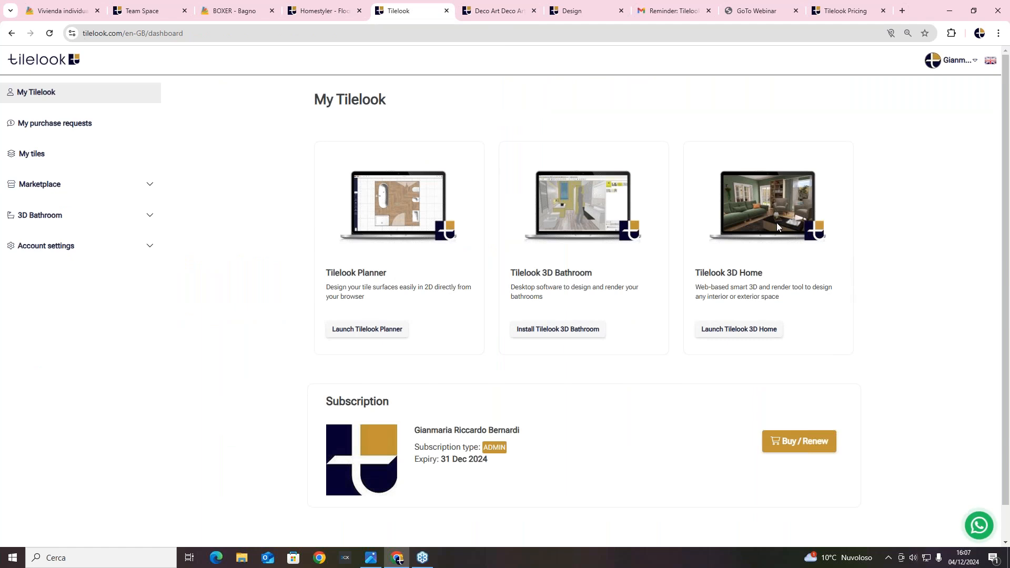
pyautogui.tripleClick(355, 273)
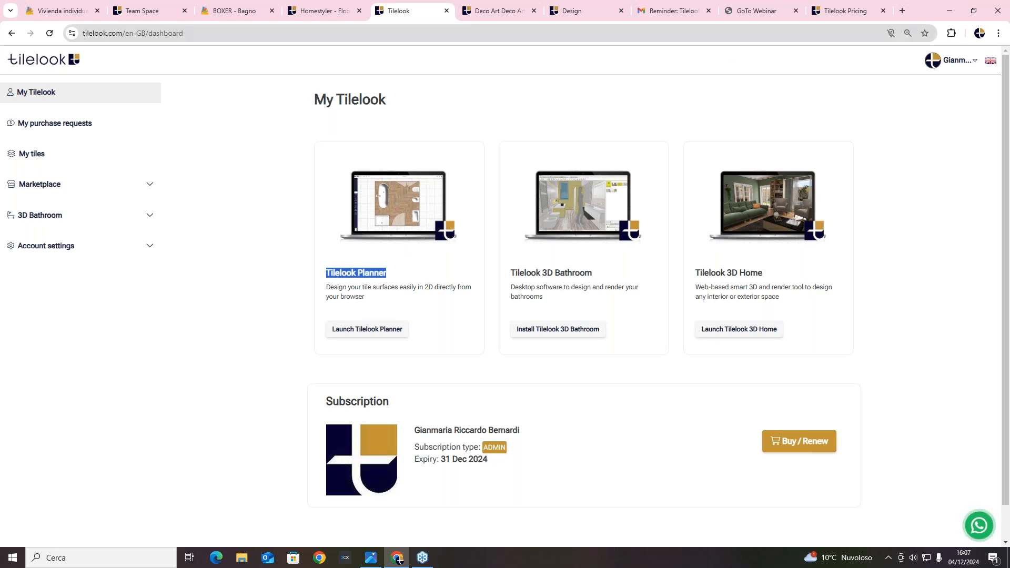
# Switch to Tilelook Planner and create a new empty Room Plan project with the Rectangle-1 shape, 300 cm wide and 300 cm high.
pyautogui.click(581, 10)
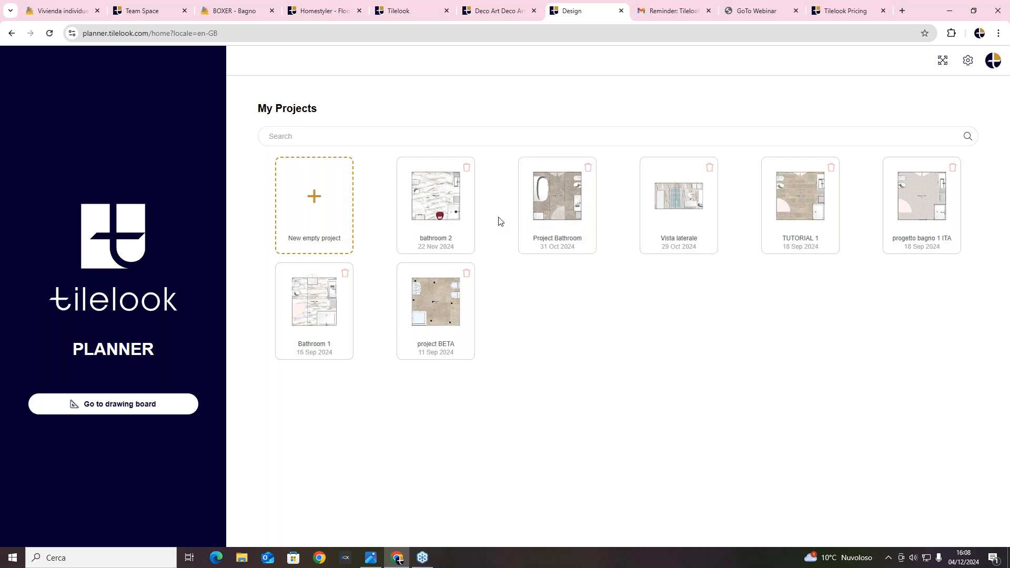
pyautogui.click(321, 207)
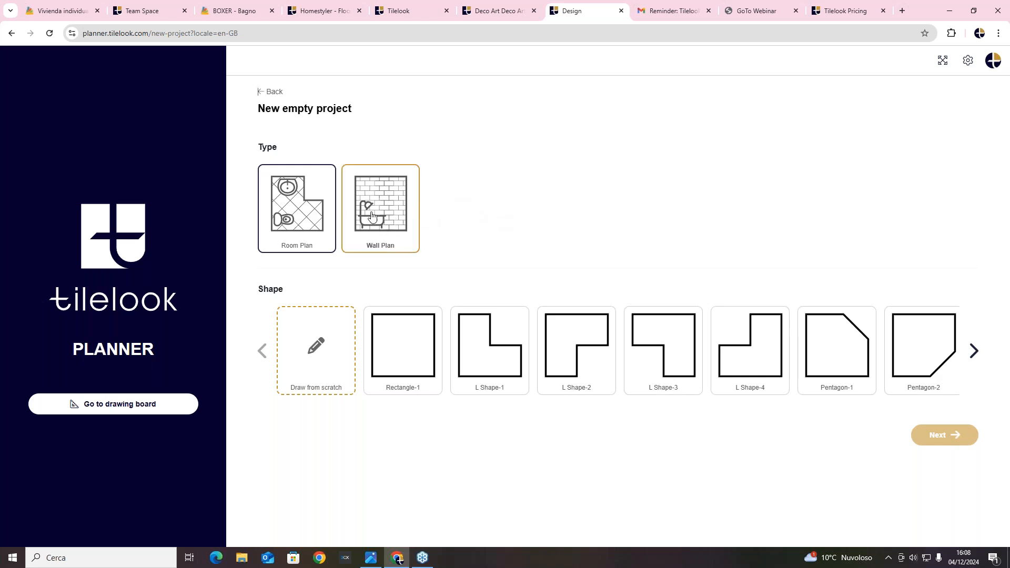
pyautogui.click(313, 247)
pyautogui.click(372, 209)
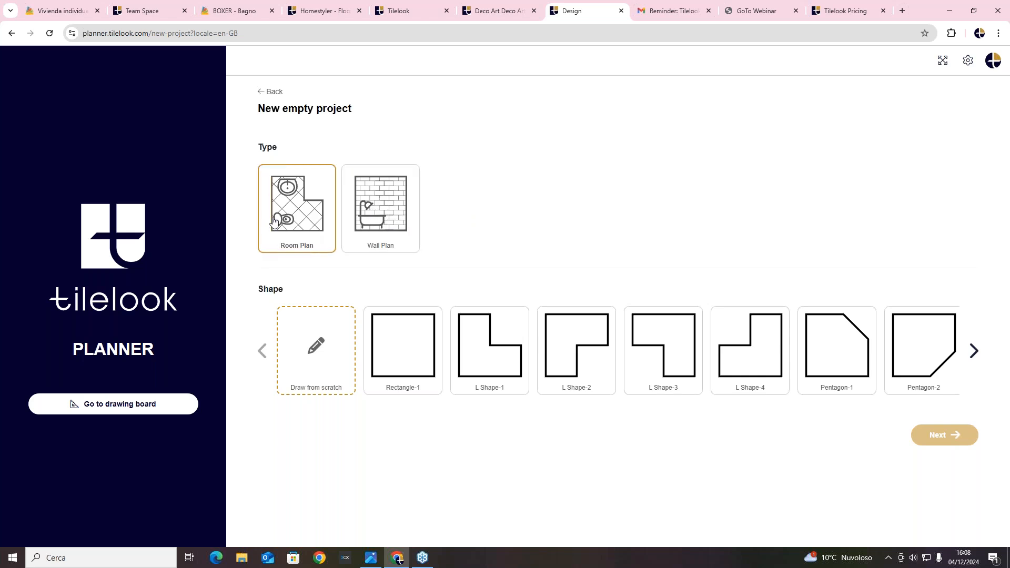
pyautogui.click(292, 218)
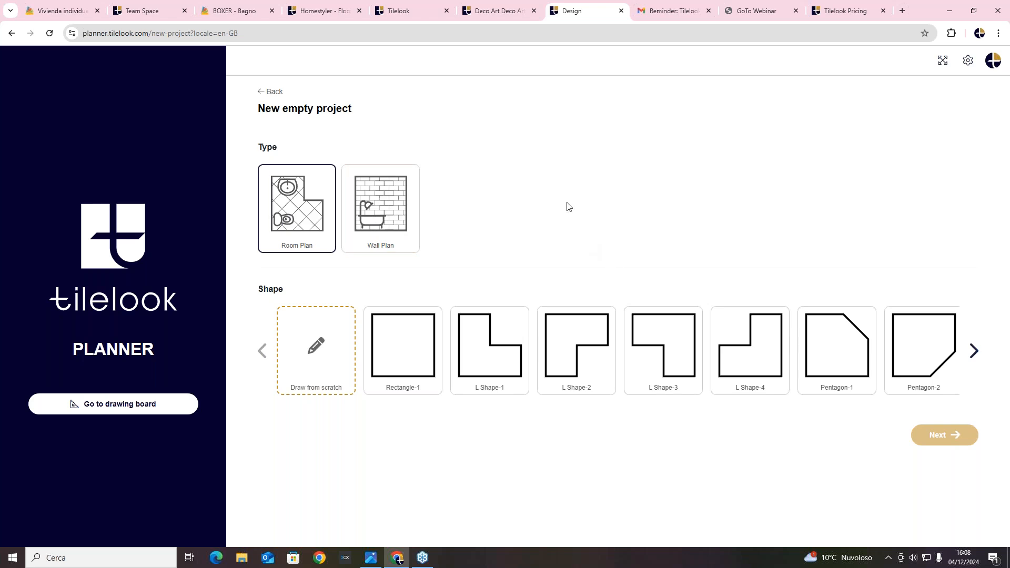
pyautogui.click(406, 355)
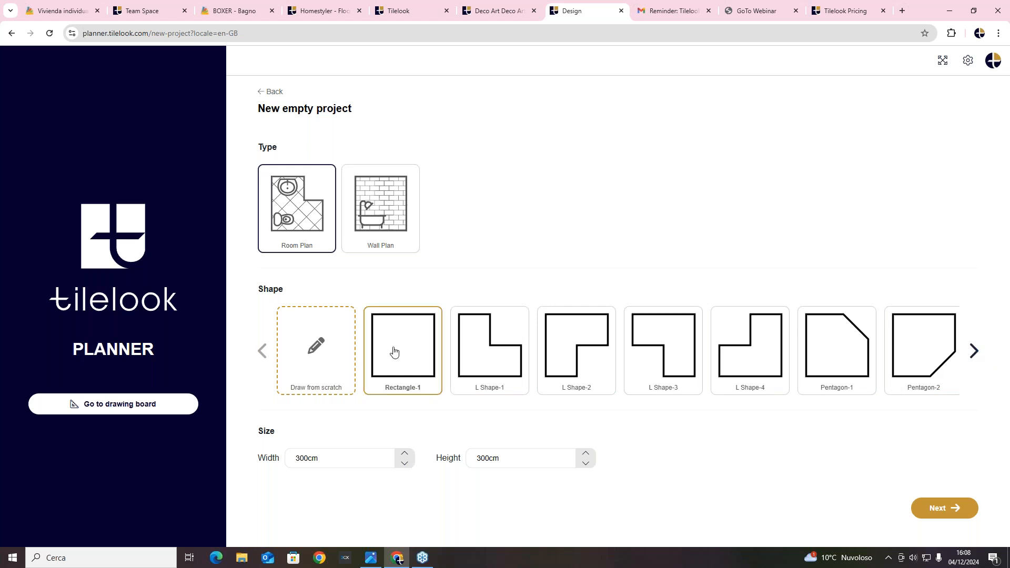
pyautogui.click(337, 452)
pyautogui.click(940, 508)
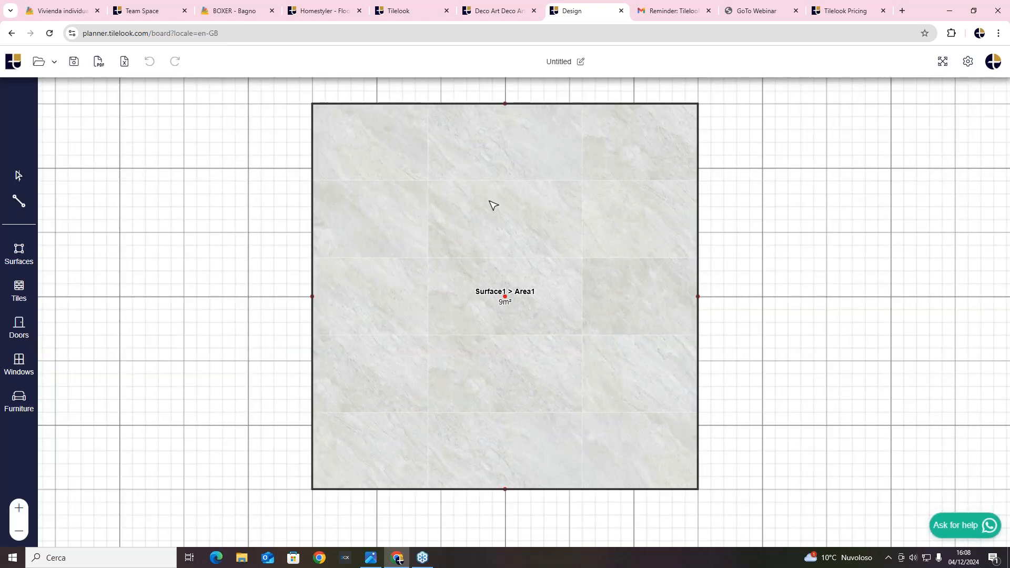
# Clear the default tiles from the square room surface.
pyautogui.click(547, 192)
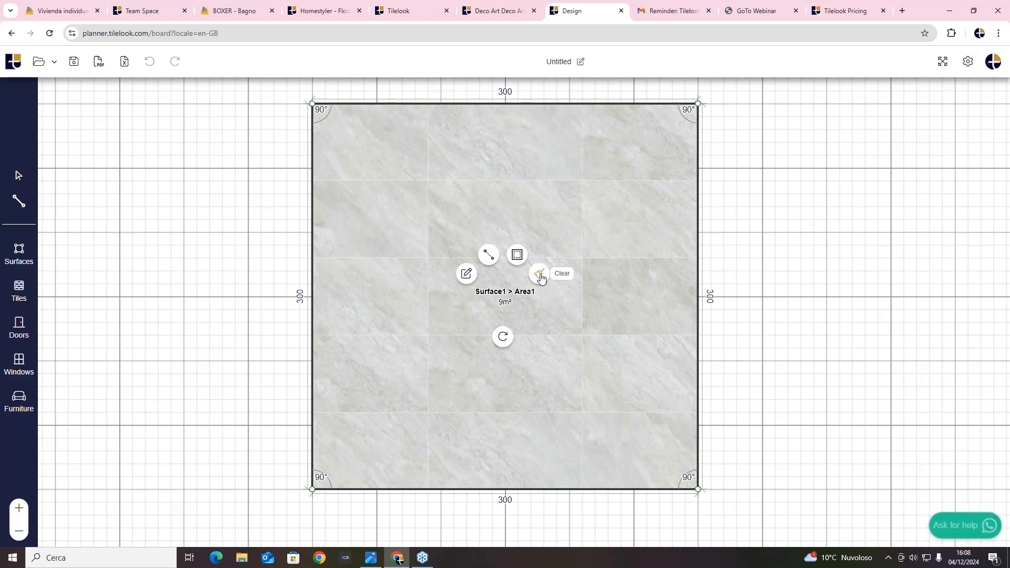
pyautogui.click(539, 274)
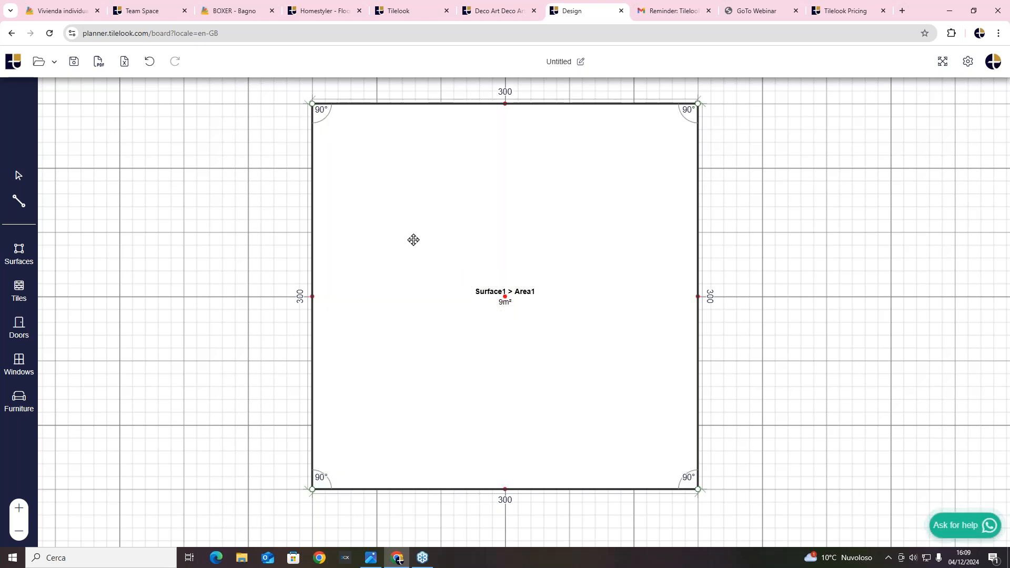
# Draw a rectangular surface about 118 cm wide and 103 cm high, adjoining the square room's upper right corner.
pyautogui.click(24, 202)
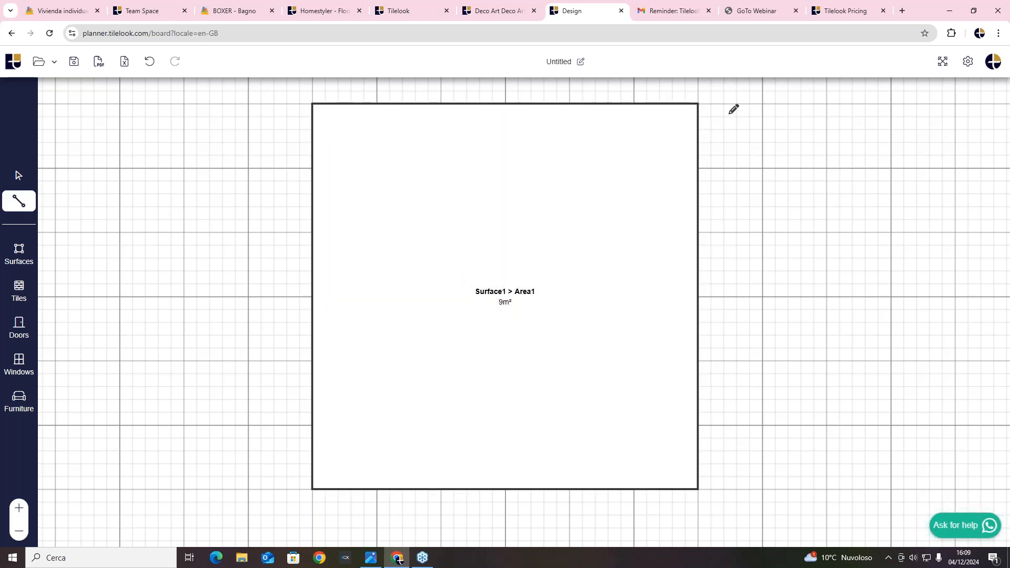
pyautogui.click(699, 104)
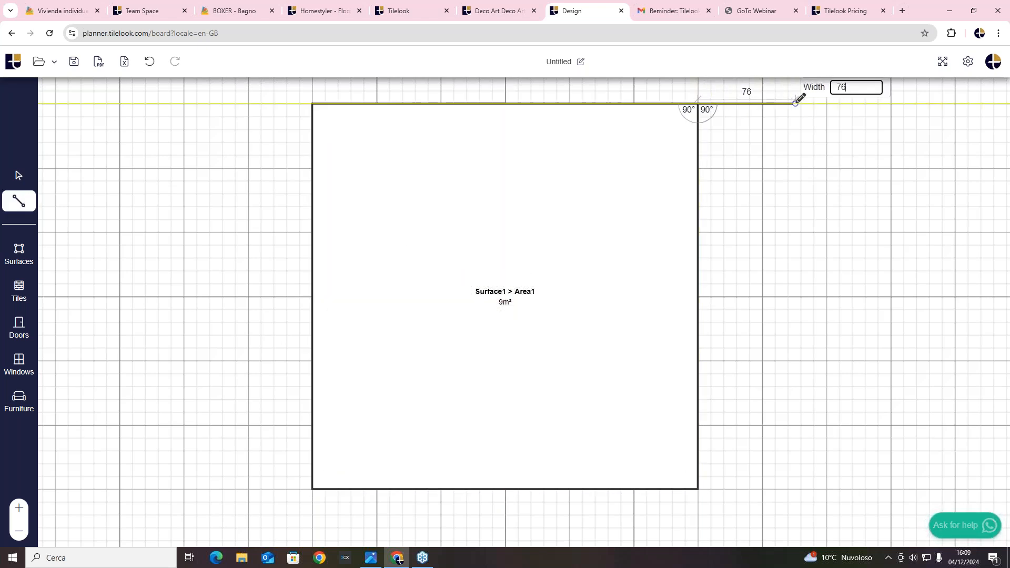
pyautogui.click(849, 104)
pyautogui.click(849, 235)
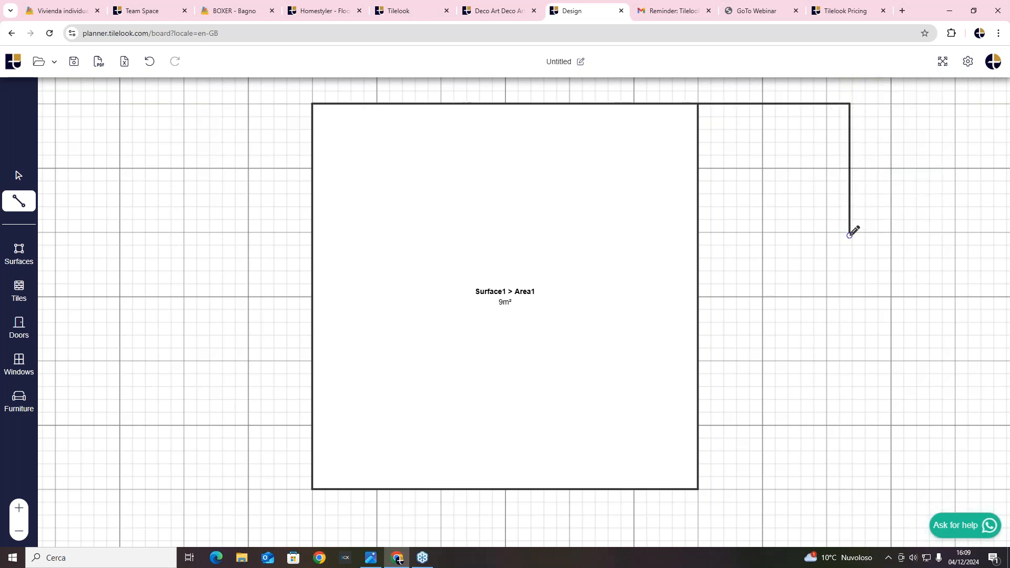
pyautogui.click(699, 235)
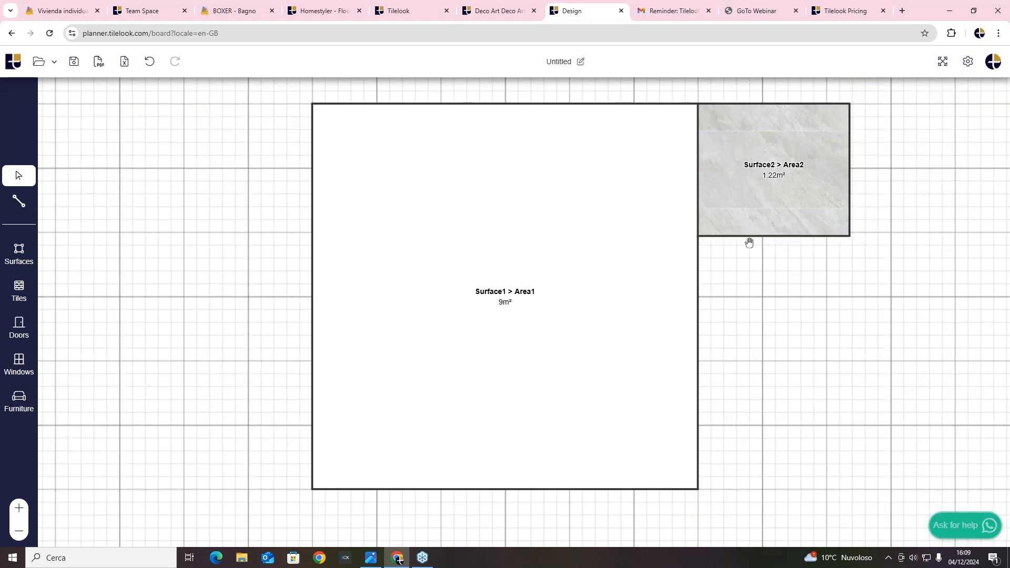
# Clear the default tiles from the small adjoining surface.
pyautogui.click(750, 179)
pyautogui.scroll(1, 757, 175)
pyautogui.scroll(1, 756, 176)
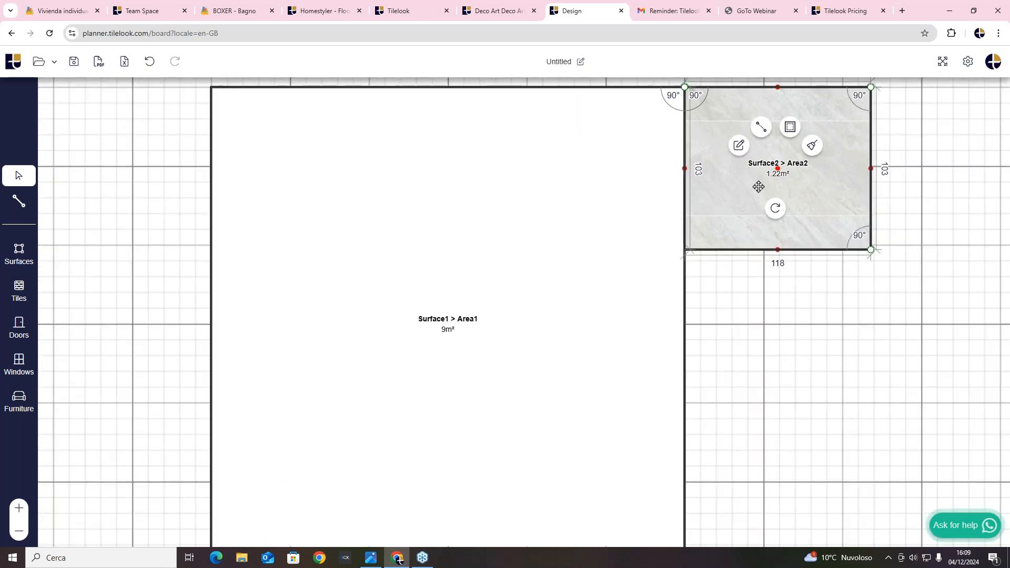
pyautogui.scroll(-2, 757, 185)
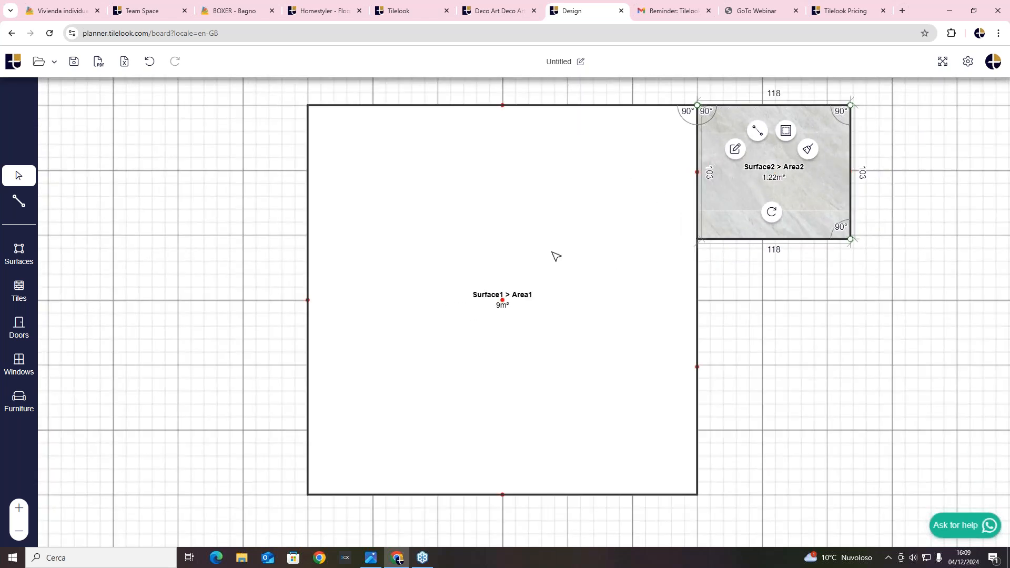
pyautogui.click(809, 150)
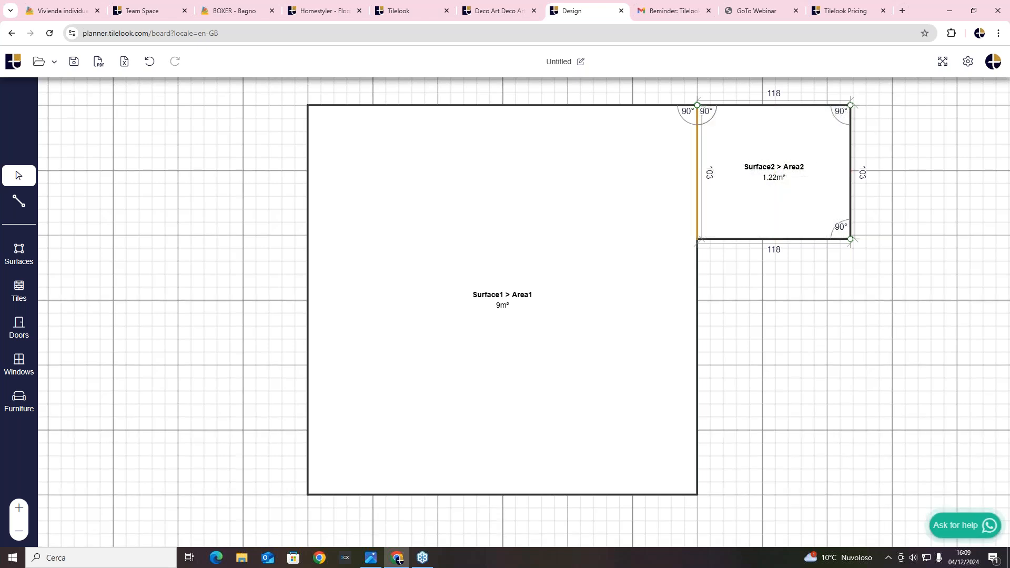
# Add a door to the square room and move it onto the lower wall, about 133 cm from the left corner.
pyautogui.click(24, 331)
pyautogui.click(135, 183)
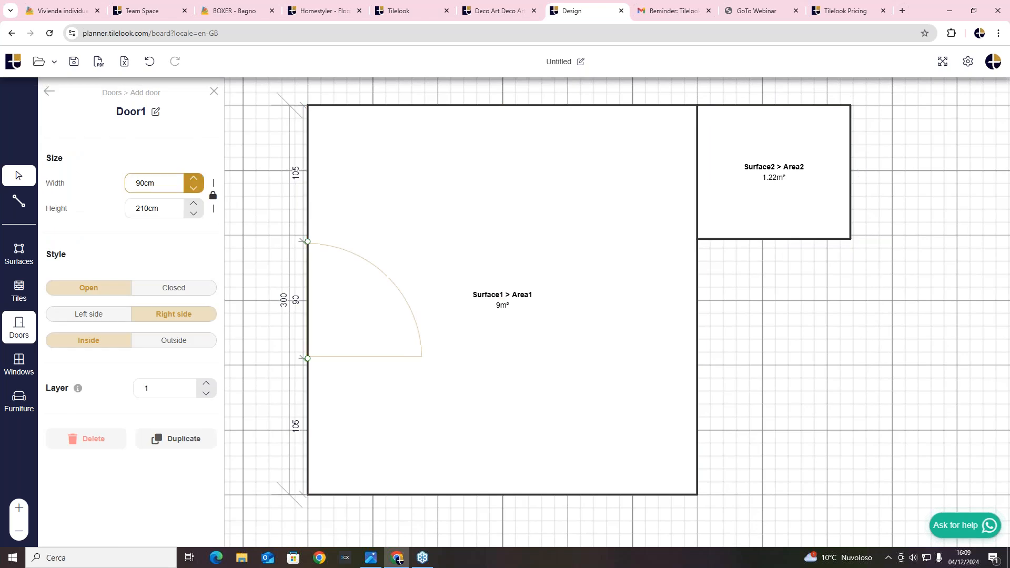
pyautogui.moveTo(321, 328); pyautogui.dragTo(539, 493)
pyautogui.doubleClick(64, 256)
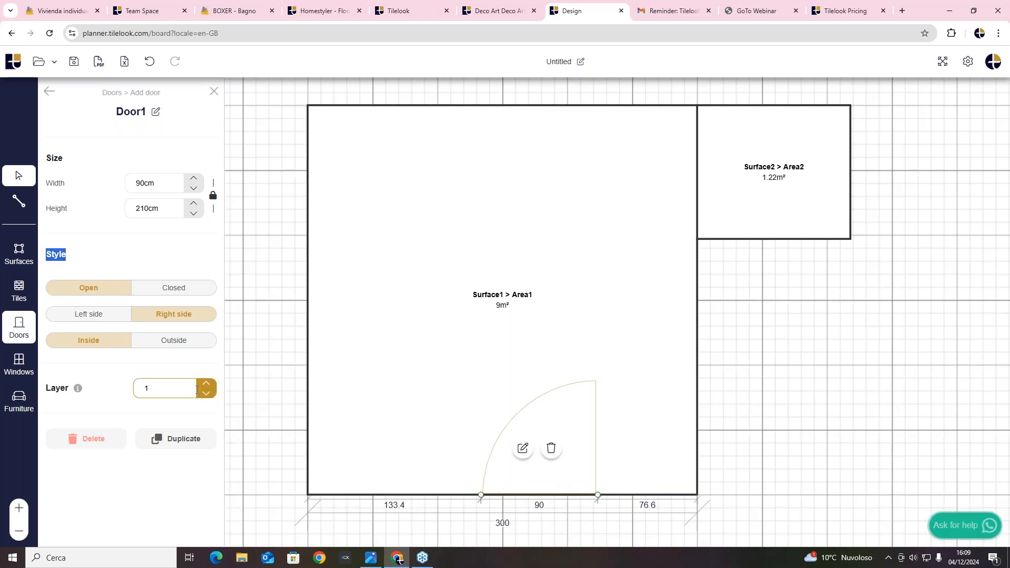
# Add a window, move it onto the square room's upper wall, and narrow it to about 90 cm.
pyautogui.click(19, 363)
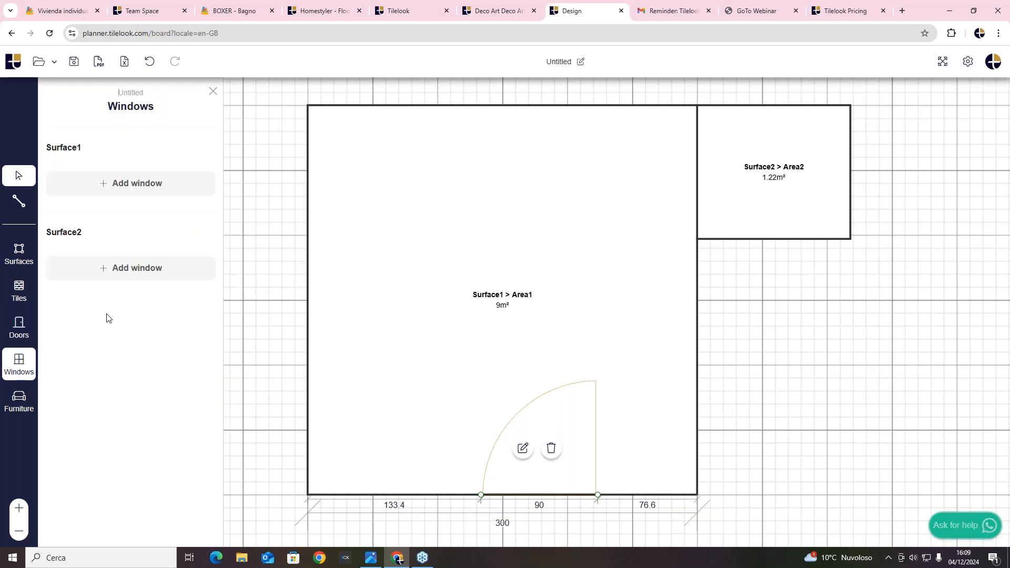
pyautogui.click(140, 271)
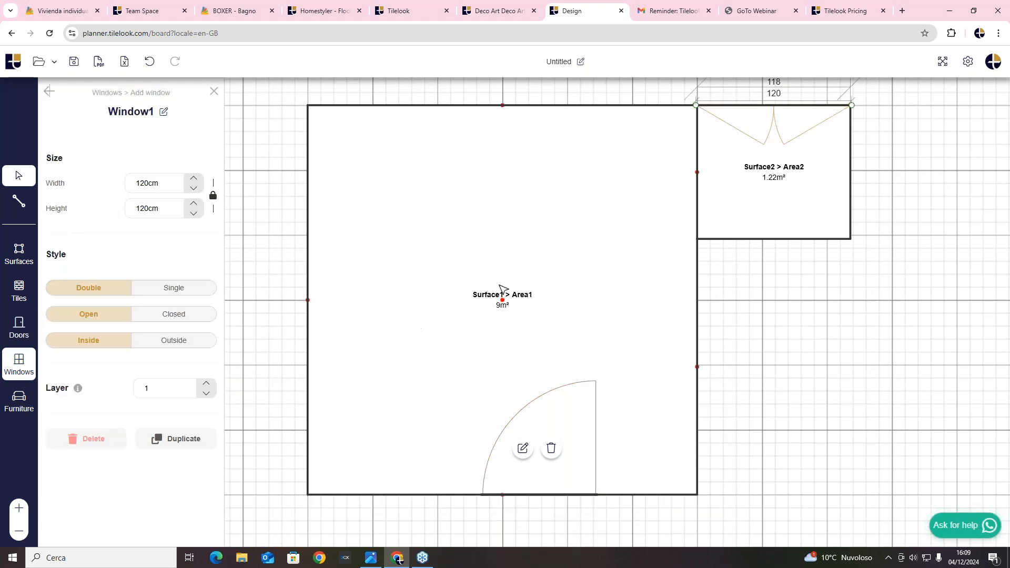
pyautogui.moveTo(768, 112); pyautogui.dragTo(515, 112)
pyautogui.moveTo(593, 104); pyautogui.dragTo(554, 105)
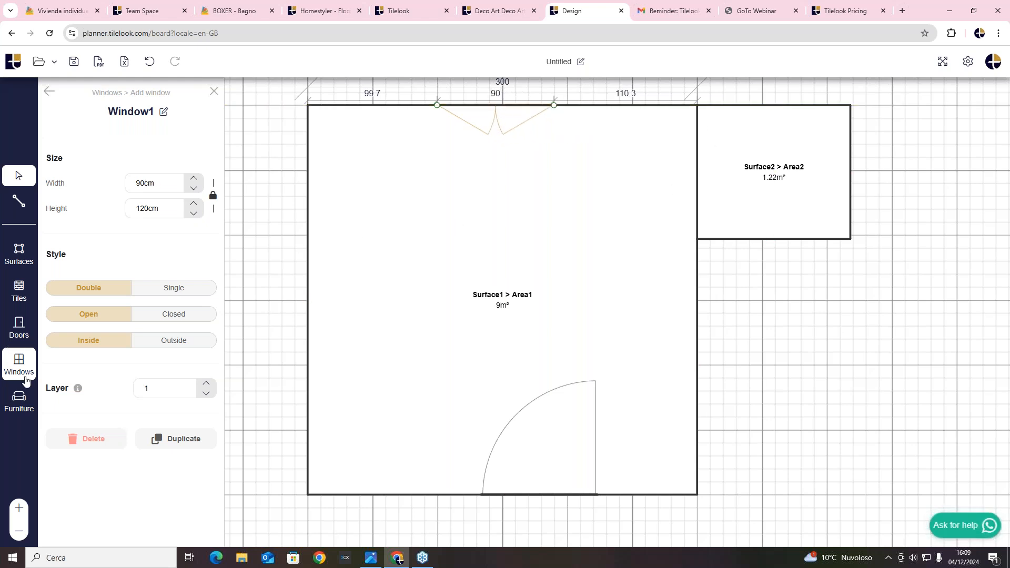
# Browse the available tile patterns for the square room and apply the Grid pattern to its surface.
pyautogui.click(19, 402)
pyautogui.click(19, 254)
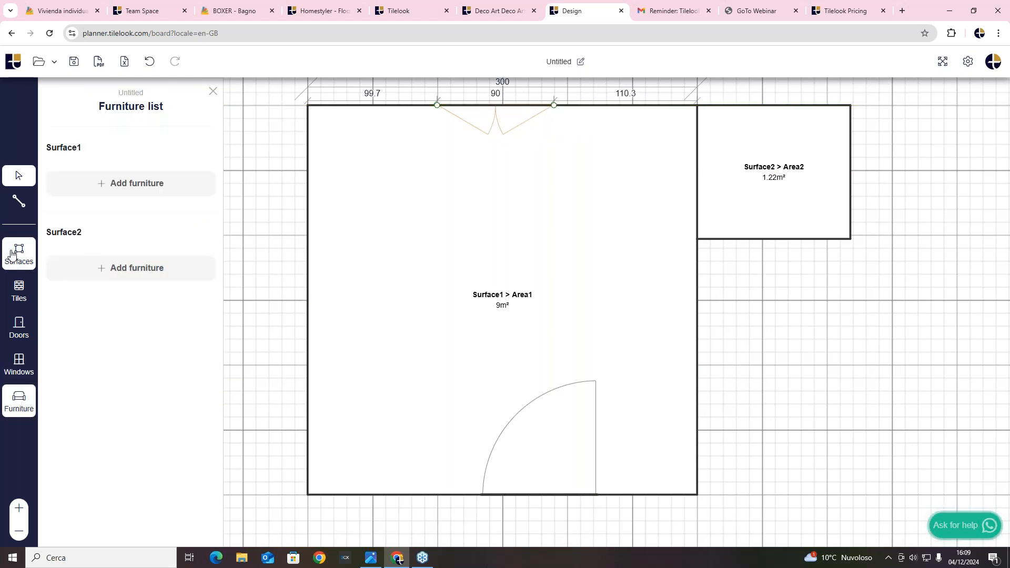
pyautogui.click(88, 174)
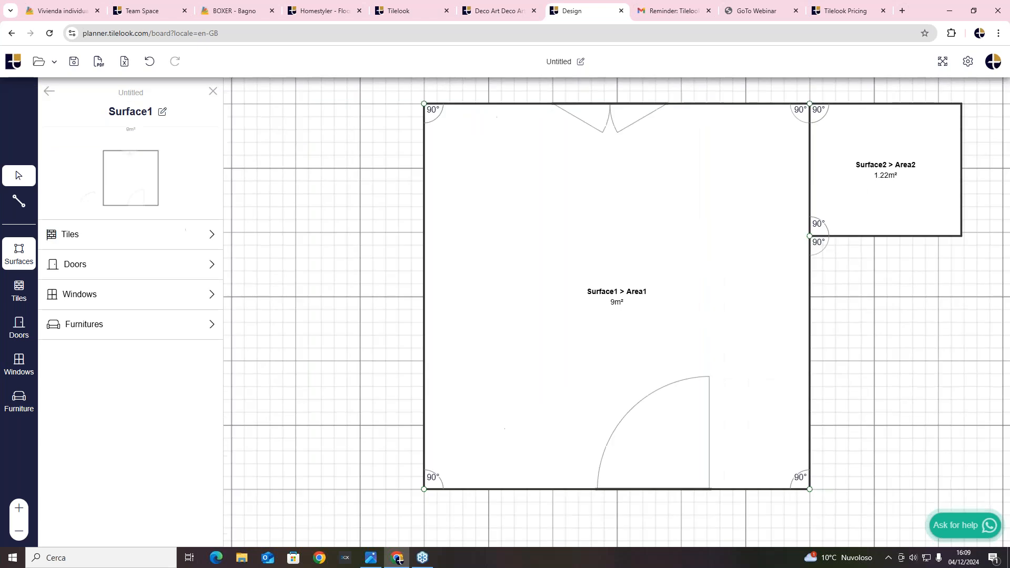
pyautogui.click(131, 250)
pyautogui.click(205, 205)
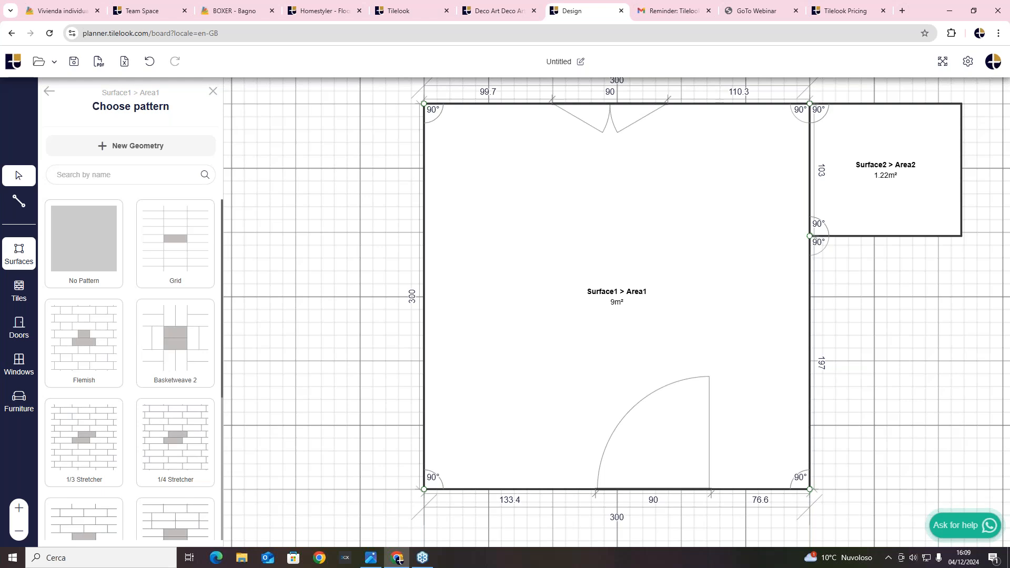
pyautogui.click(167, 230)
pyautogui.click(181, 209)
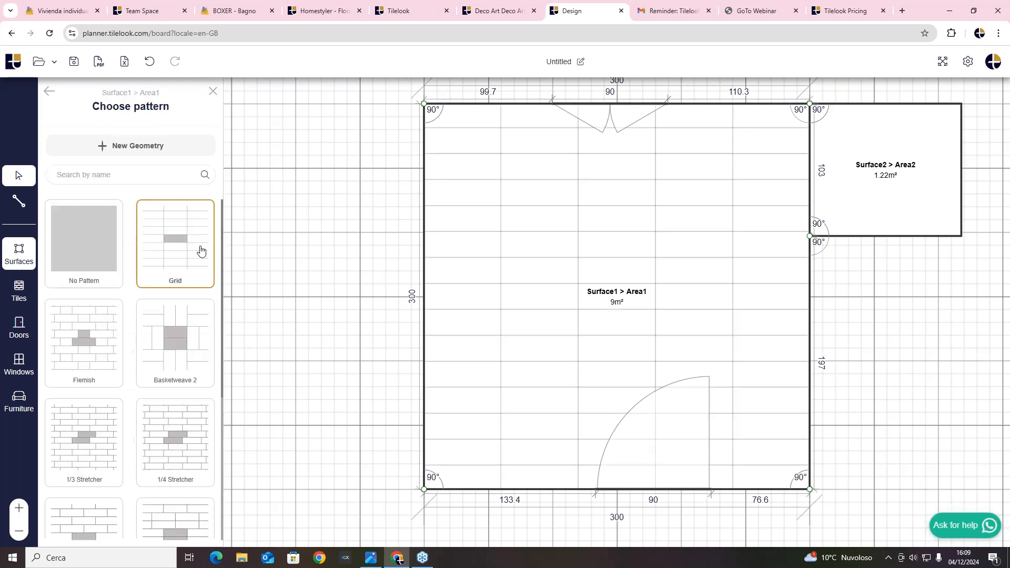
pyautogui.moveTo(222, 240); pyautogui.dragTo(207, 521)
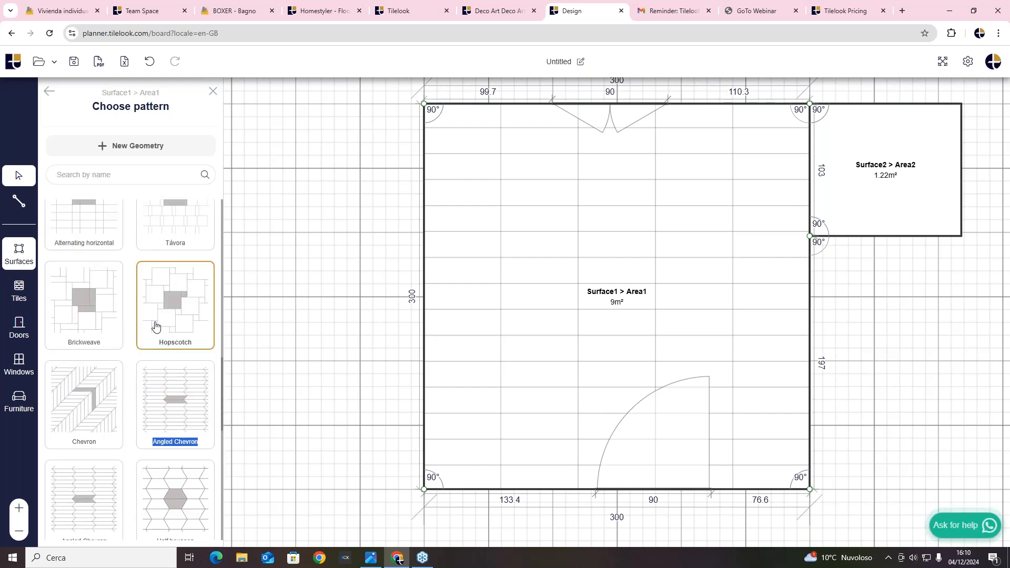
pyautogui.scroll(20, 150, 318)
pyautogui.click(159, 256)
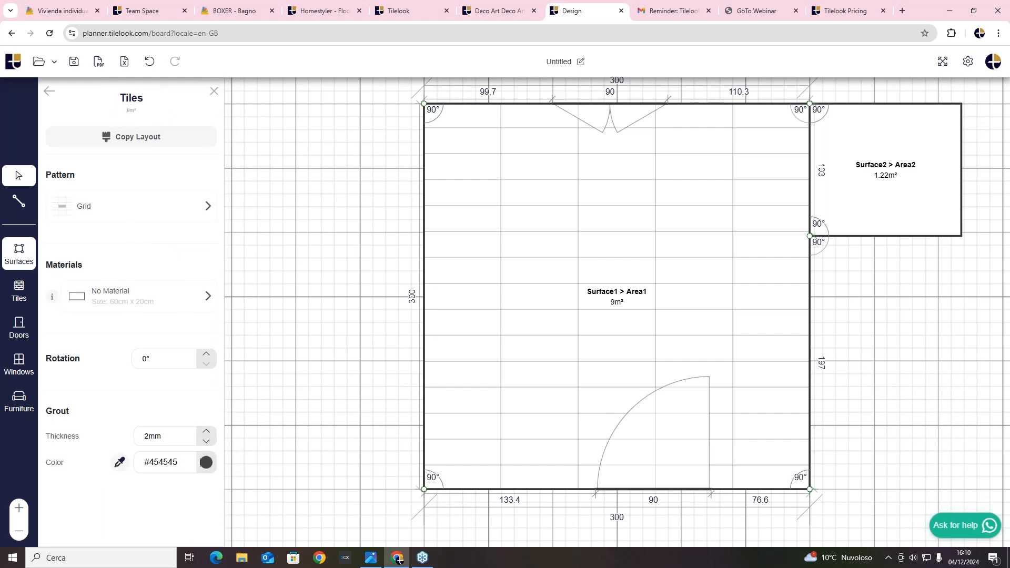
# Tile the square room with Gigacer Concrete Signs White Leaves and shift the tile layout within the surface.
pyautogui.click(161, 308)
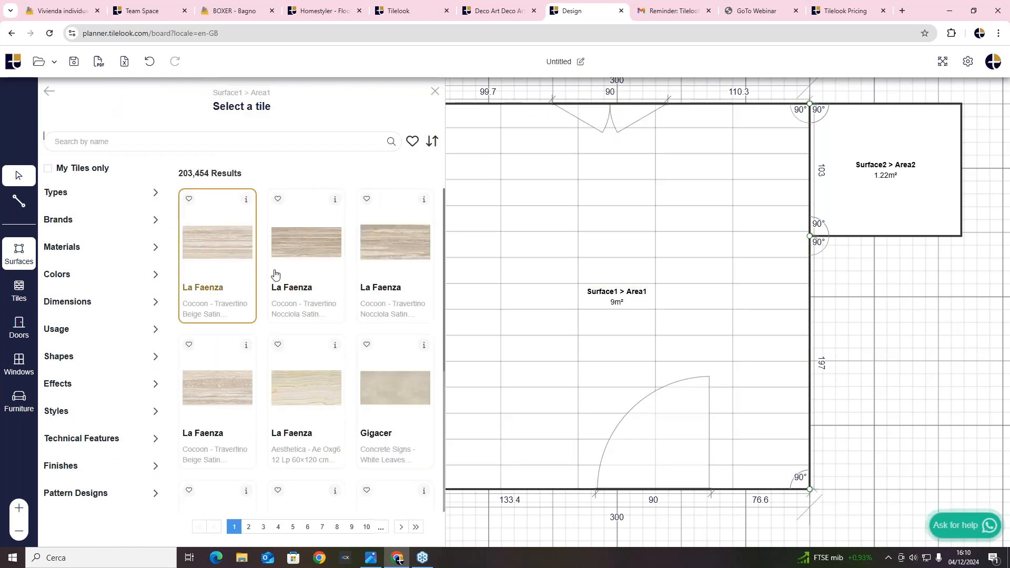
pyautogui.click(396, 392)
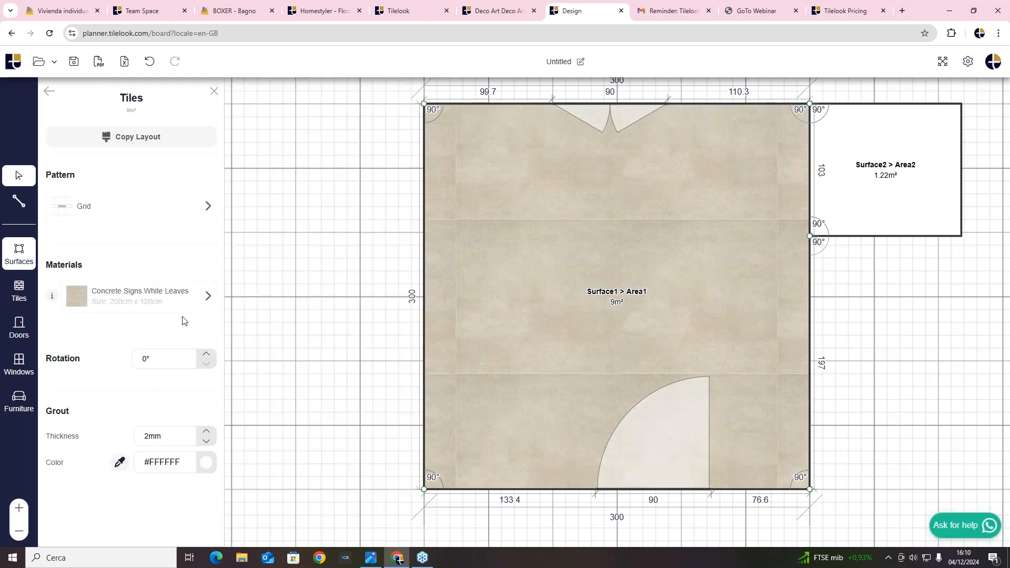
pyautogui.moveTo(609, 236); pyautogui.dragTo(604, 306)
pyautogui.click(605, 305)
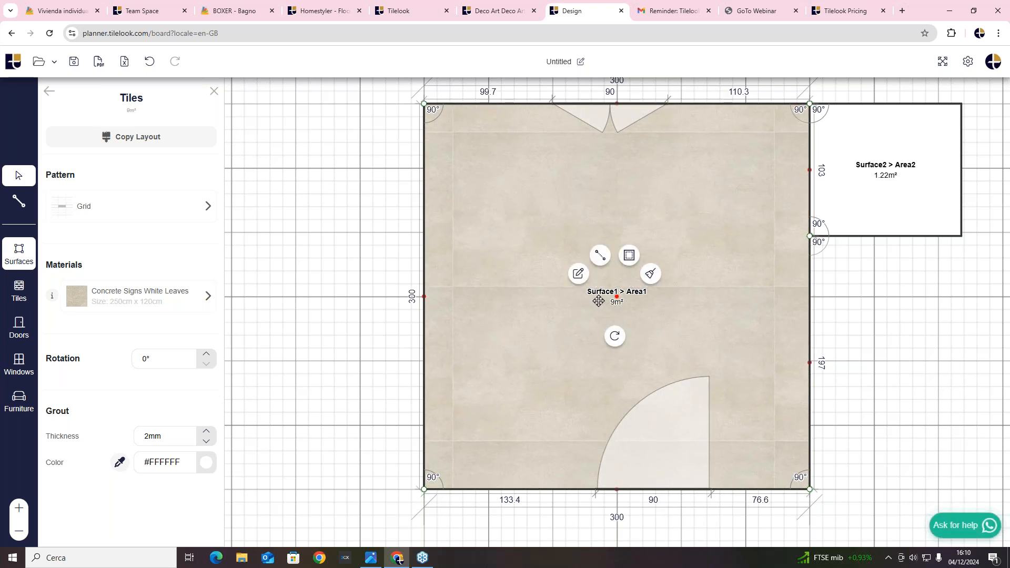
# Clear the tile rotation value and reload the planner page.
pyautogui.click(180, 357)
pyautogui.press('BackSpace')
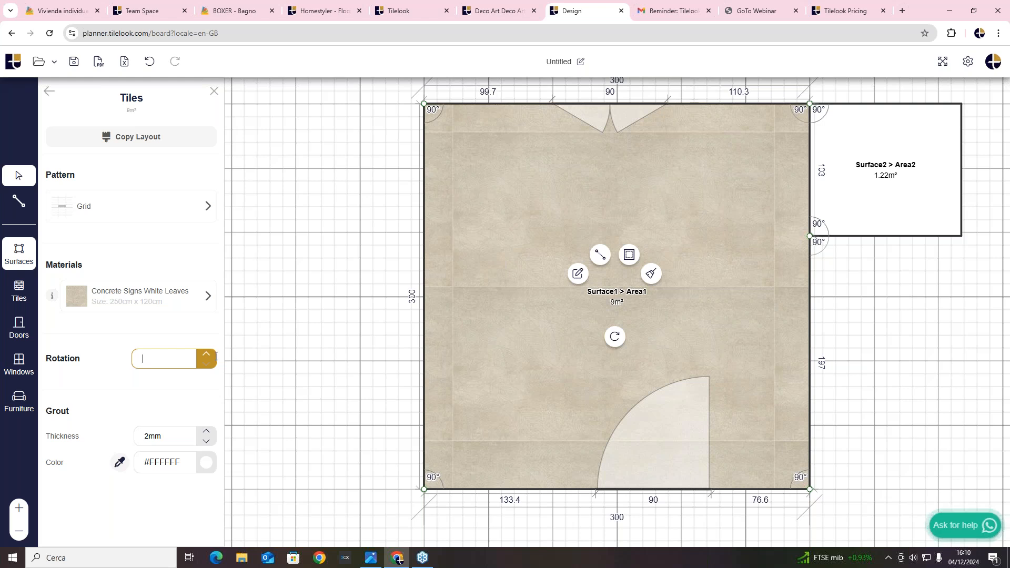
pyautogui.click(238, 33)
pyautogui.press('Return')
# Switch to Microsoft Edge, open tilelook.com, and log in with the saved account credentials.
pyautogui.click(208, 554)
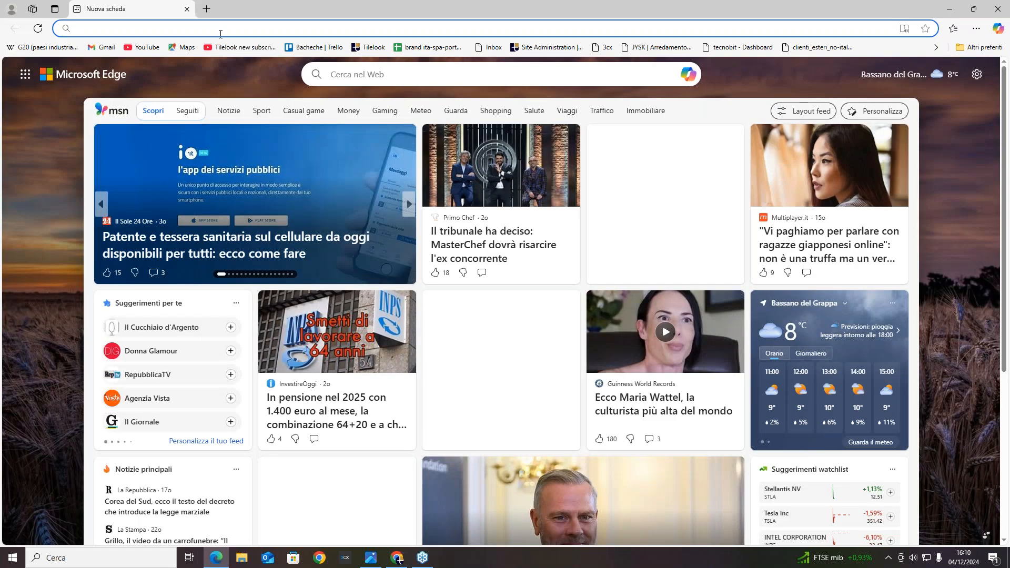
pyautogui.write('TILELOOK')
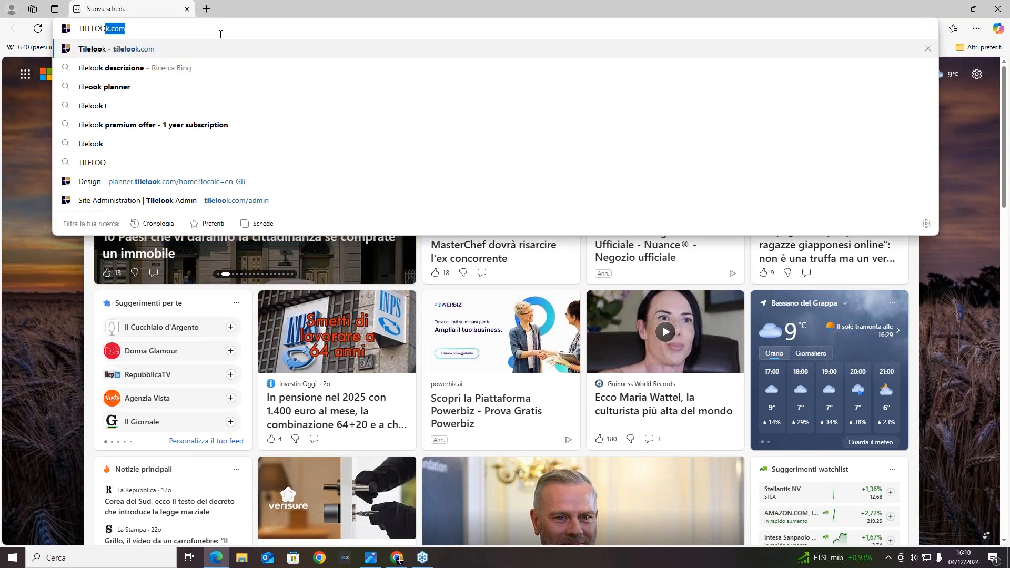
pyautogui.press('Return')
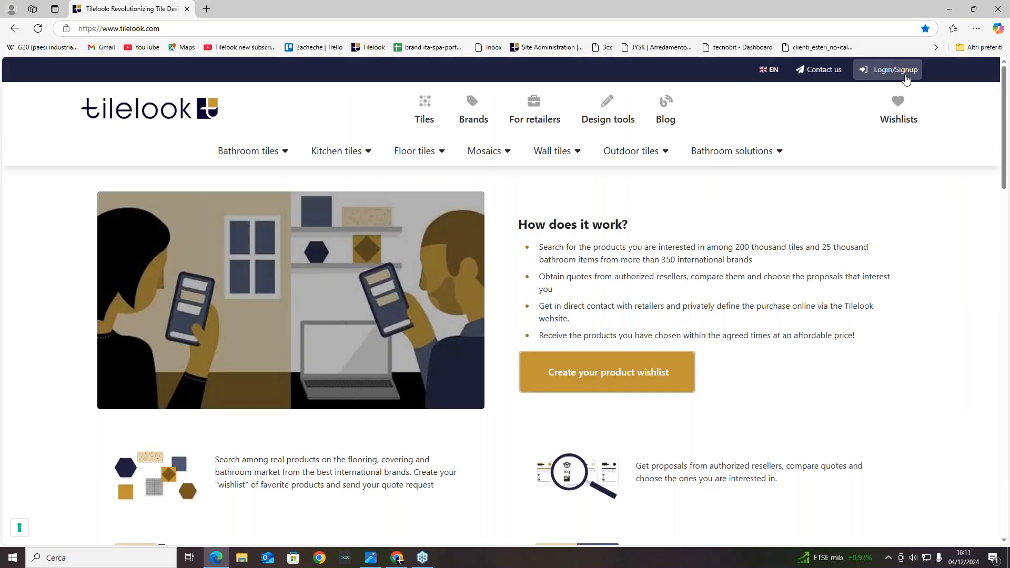
pyautogui.click(889, 70)
pyautogui.press('Return')
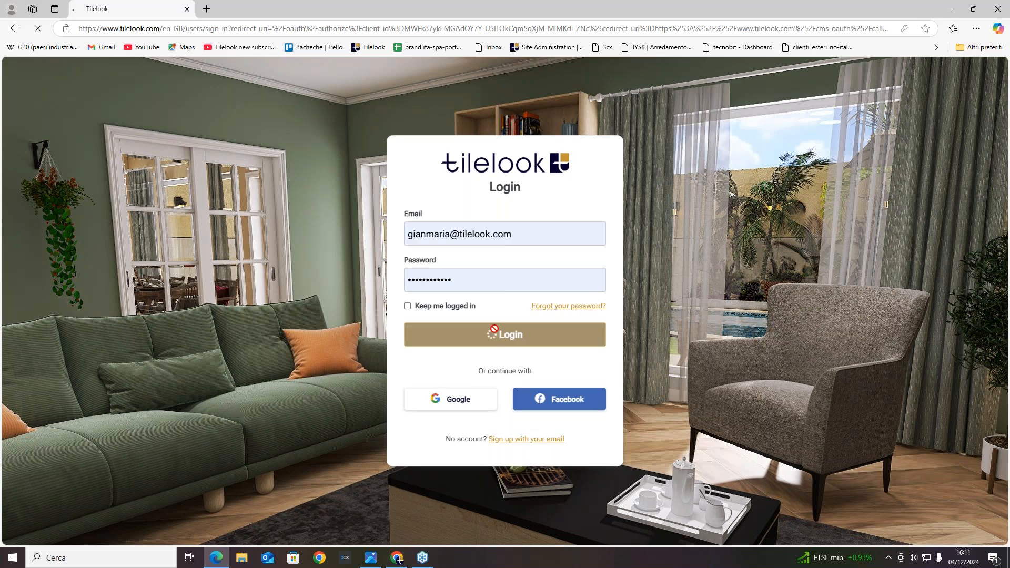
pyautogui.click(480, 349)
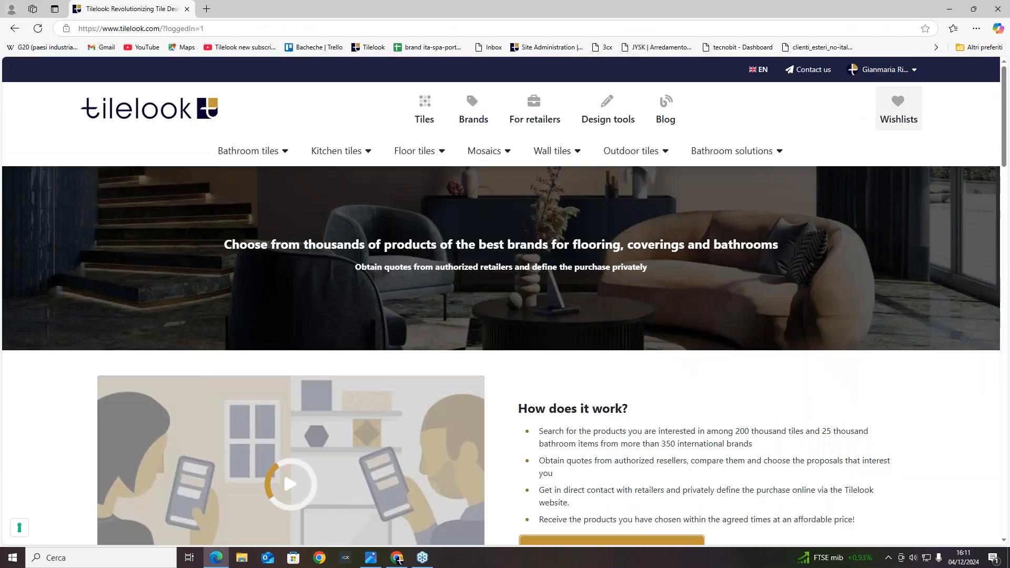
# Open the account's Tilelook dashboard and launch Tilelook Planner from it.
pyautogui.click(881, 70)
pyautogui.click(841, 124)
pyautogui.click(341, 372)
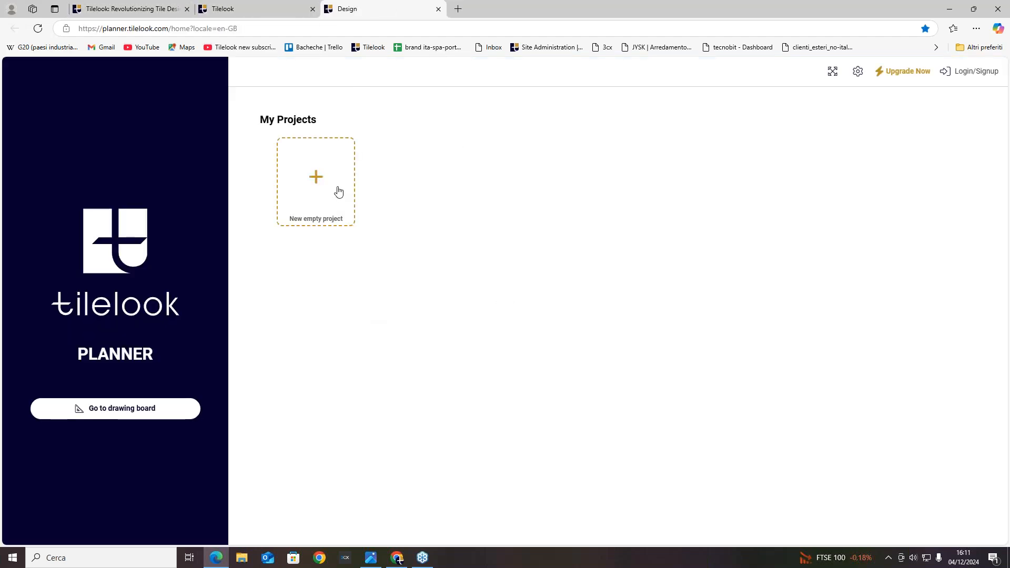
# Log in to Tilelook Planner and quit the other active Chrome session on the account.
pyautogui.click(336, 191)
pyautogui.click(970, 71)
pyautogui.click(505, 347)
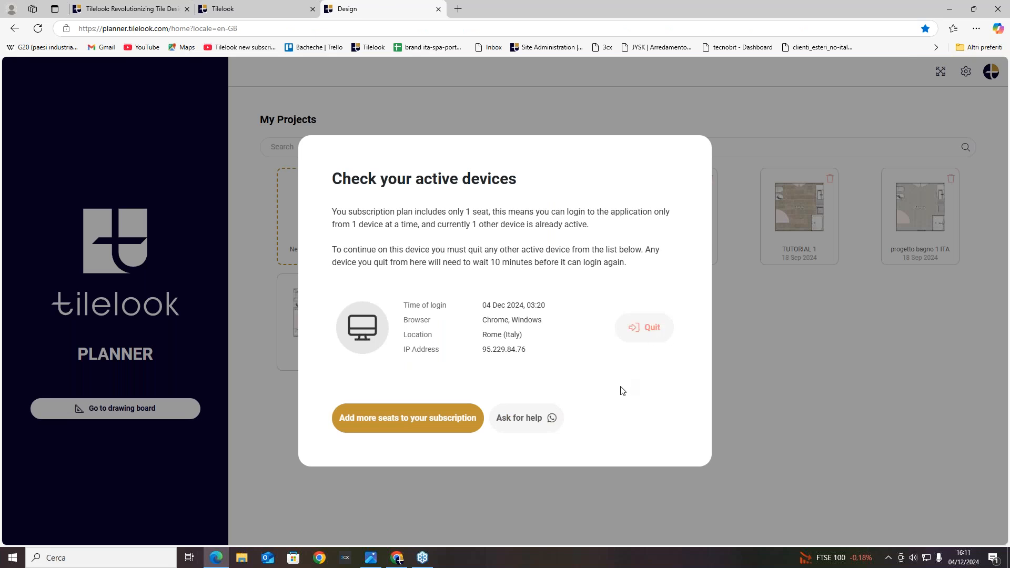
pyautogui.click(633, 326)
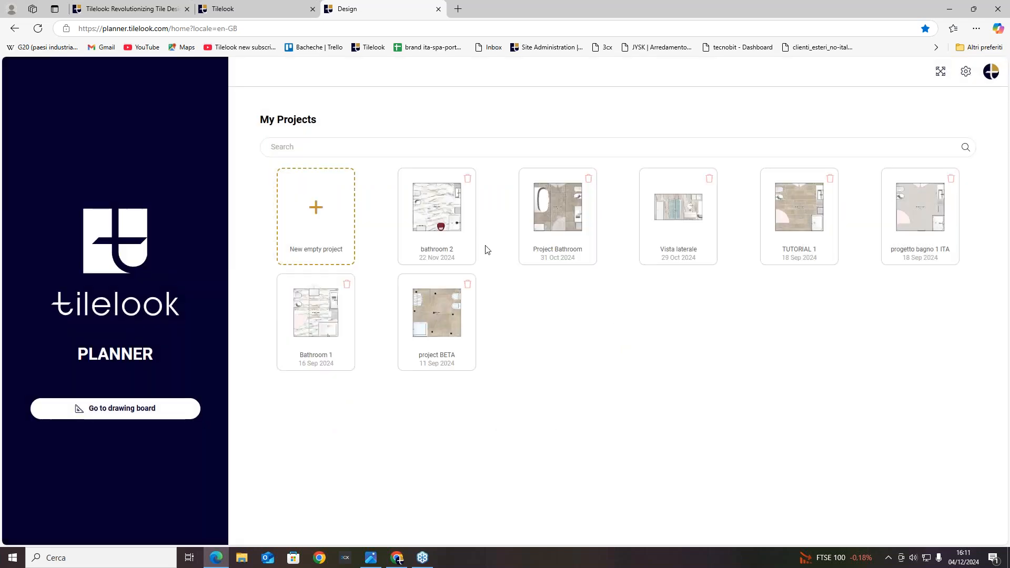
# Create a new empty Room Plan project with the Rectangle-1 shape and clear its default tiles.
pyautogui.click(317, 211)
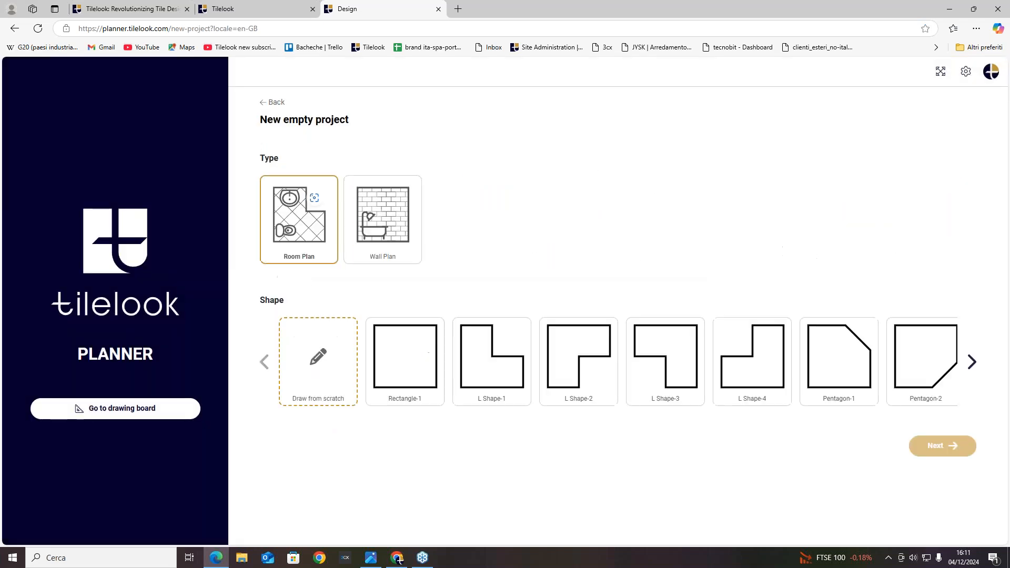
pyautogui.click(419, 381)
pyautogui.click(941, 527)
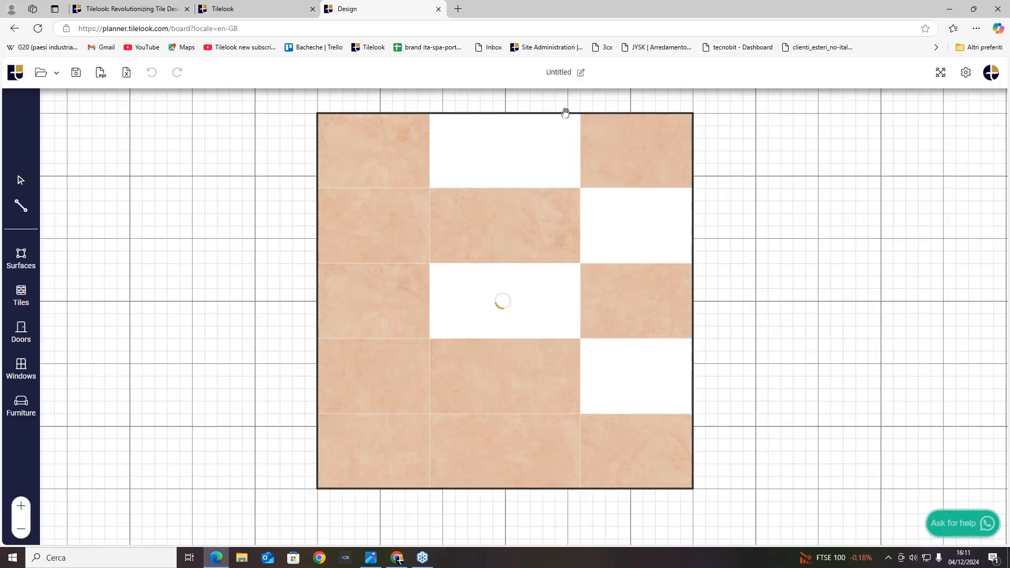
pyautogui.click(538, 278)
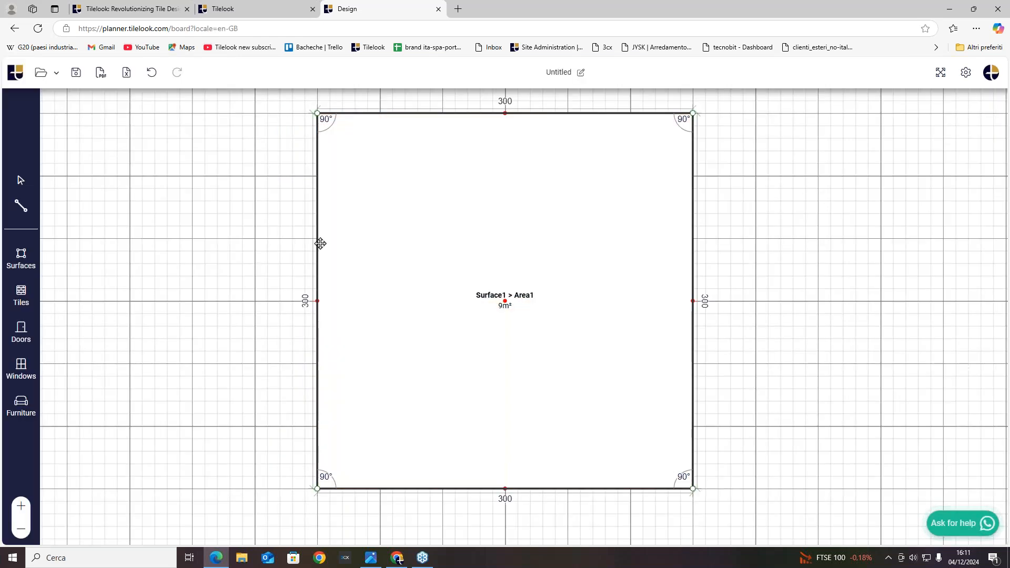
# Apply the Grid tile pattern to Area1 of the new room.
pyautogui.click(21, 295)
pyautogui.click(88, 210)
pyautogui.click(173, 226)
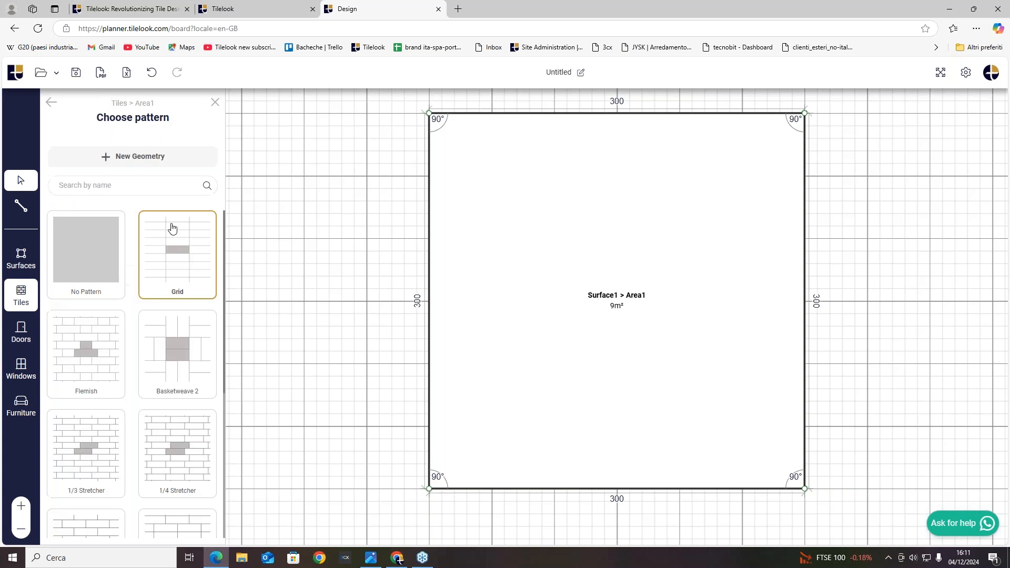
pyautogui.click(146, 251)
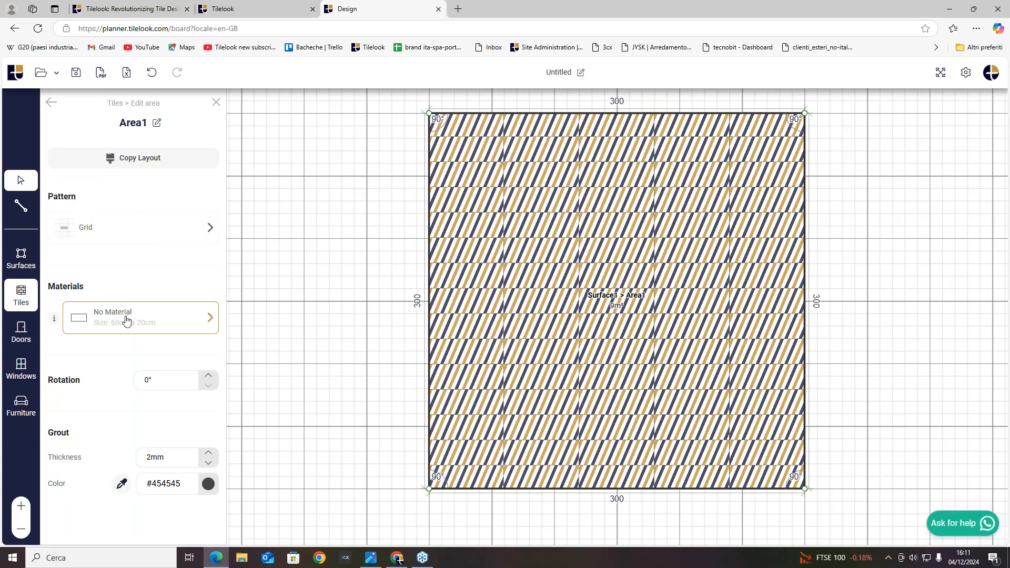
# Apply the Concrete Signs White Leaves tile to Area1 and clear its rotation value.
pyautogui.click(128, 319)
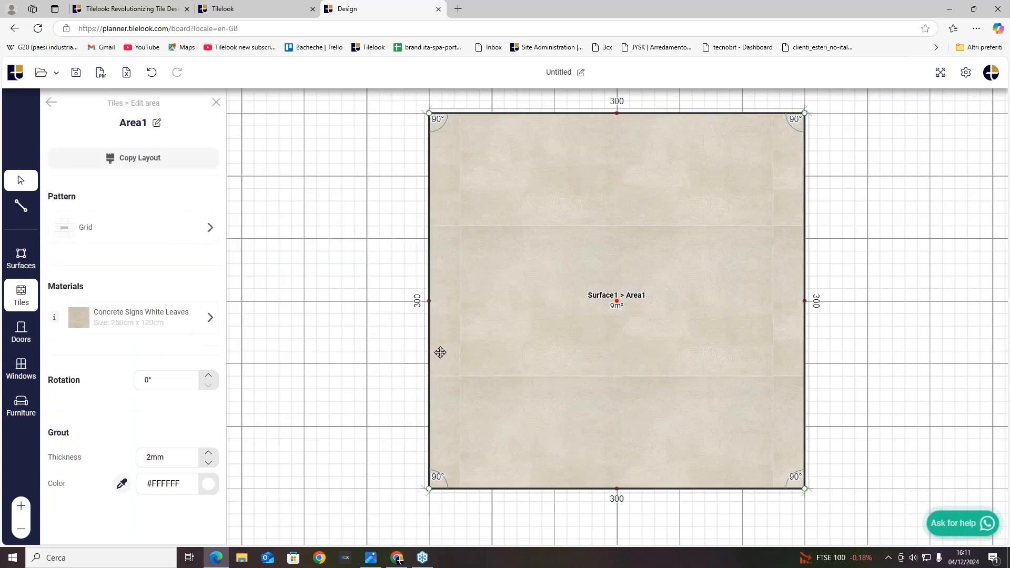
pyautogui.click(175, 375)
pyautogui.press('BackSpace')
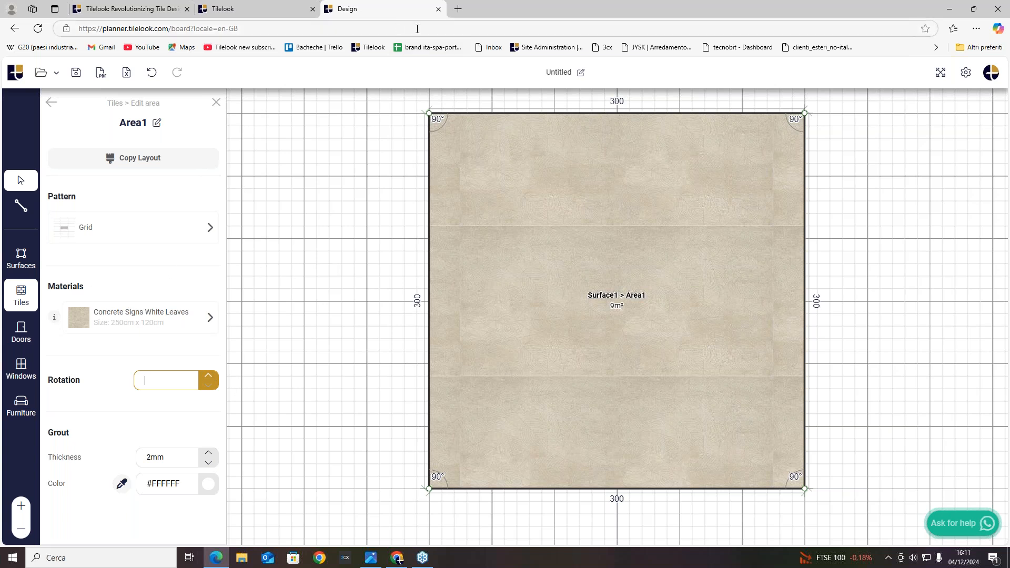
# Reload the planner page and relaunch Tilelook Planner from the Tilelook dashboard.
pyautogui.click(301, 29)
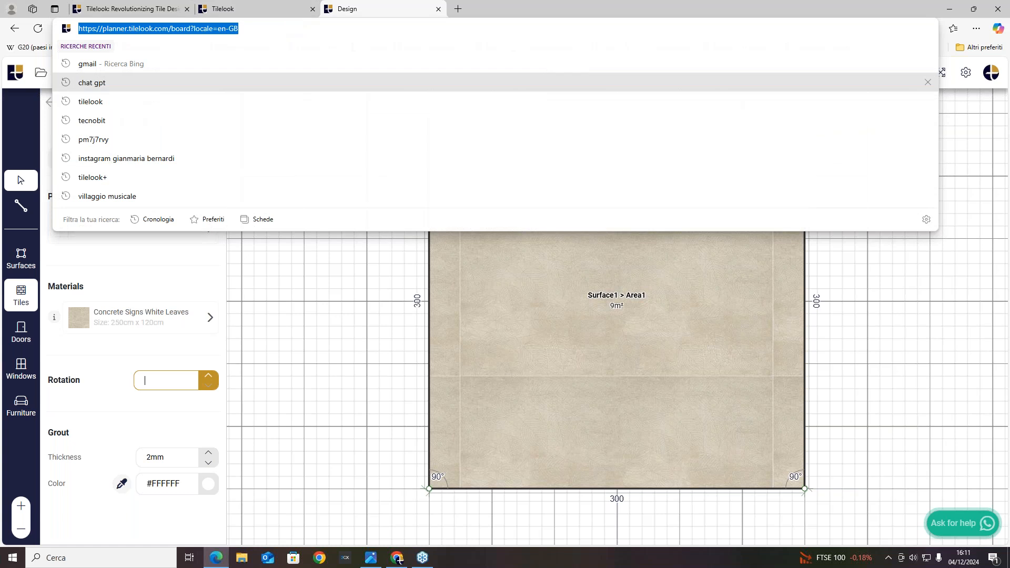
pyautogui.press('Return')
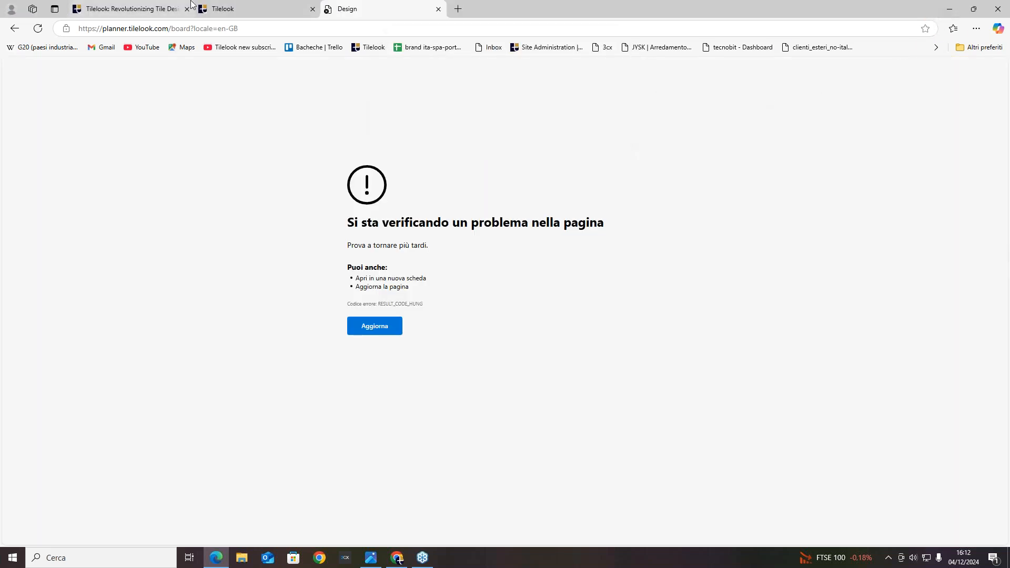
pyautogui.click(208, 6)
pyautogui.click(358, 371)
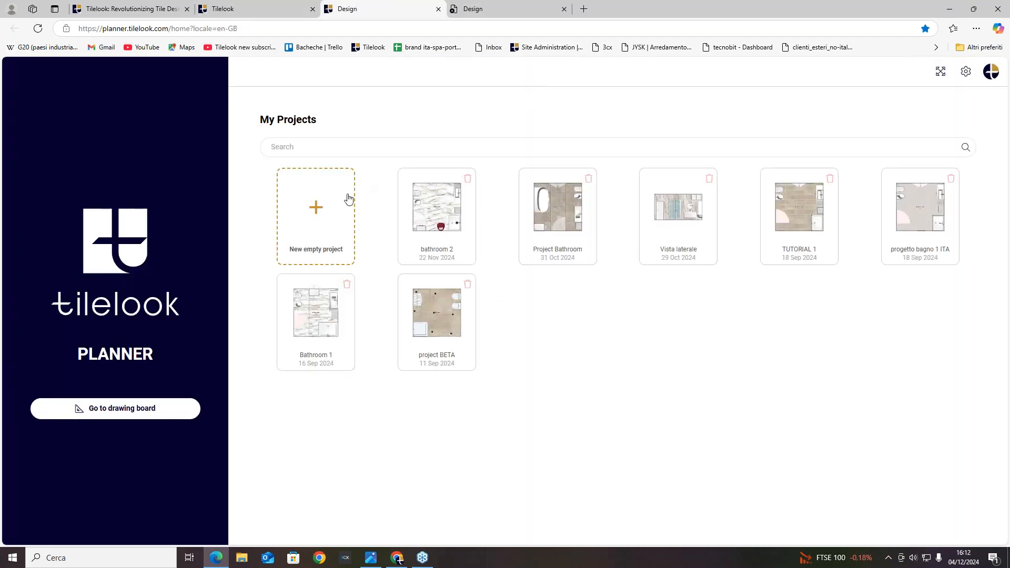
# Create a new empty Room Plan project with the Rectangle-1 shape.
pyautogui.click(328, 213)
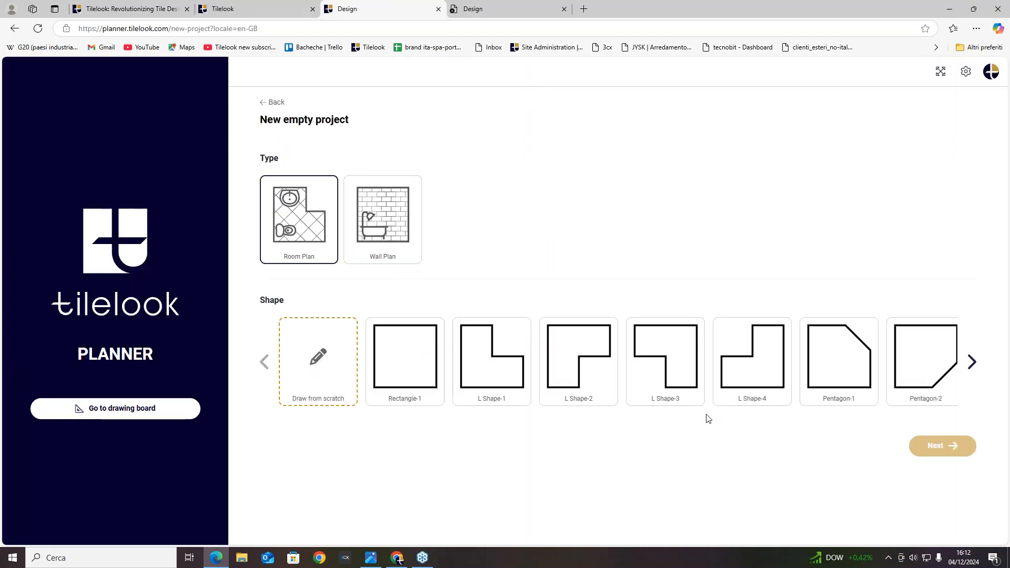
pyautogui.click(429, 332)
pyautogui.click(938, 519)
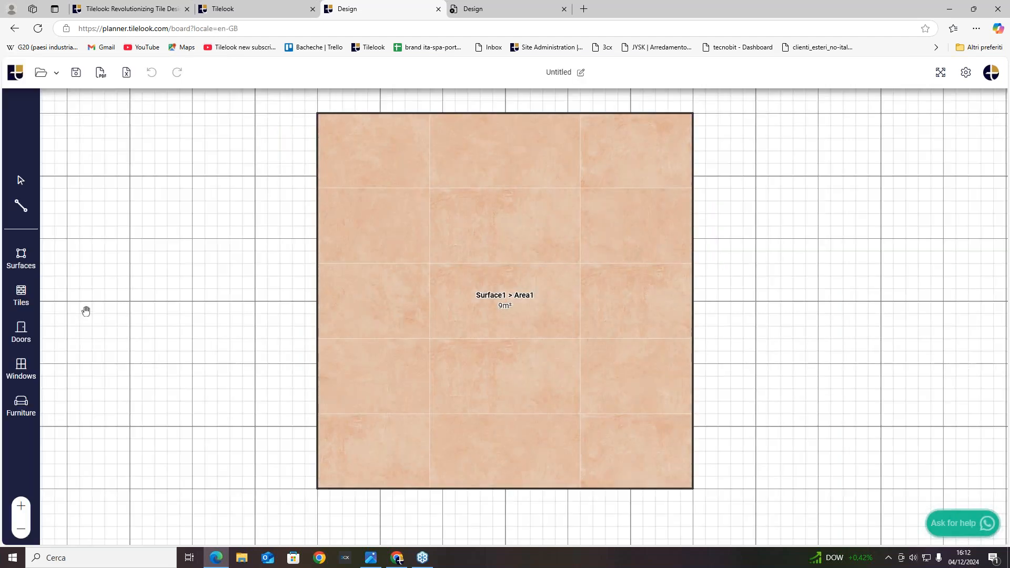
# Replace Area1's tile material with Gigacer Concrete Signs White Buds, 250 x 120 cm.
pyautogui.click(21, 294)
pyautogui.click(106, 225)
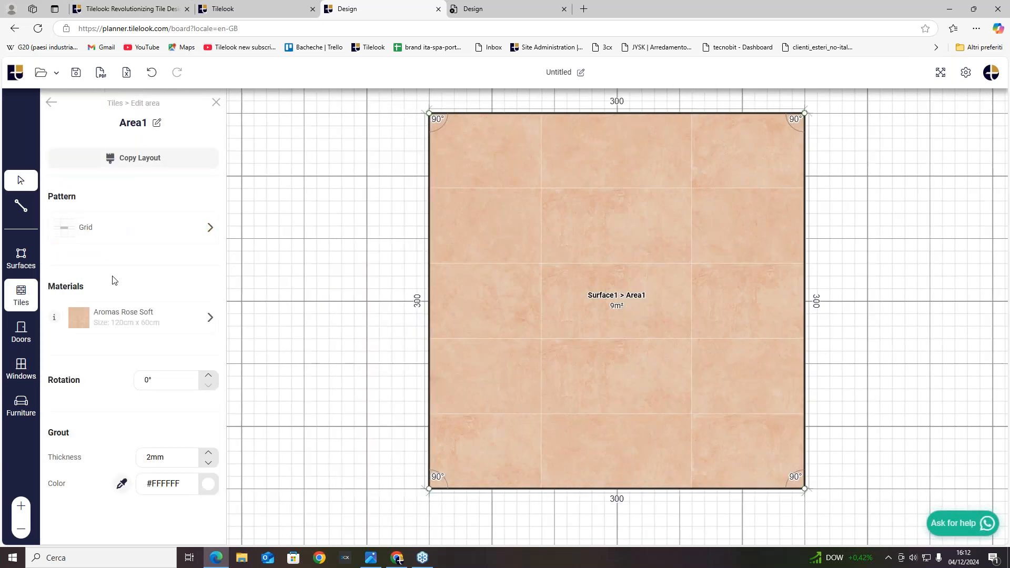
pyautogui.click(157, 316)
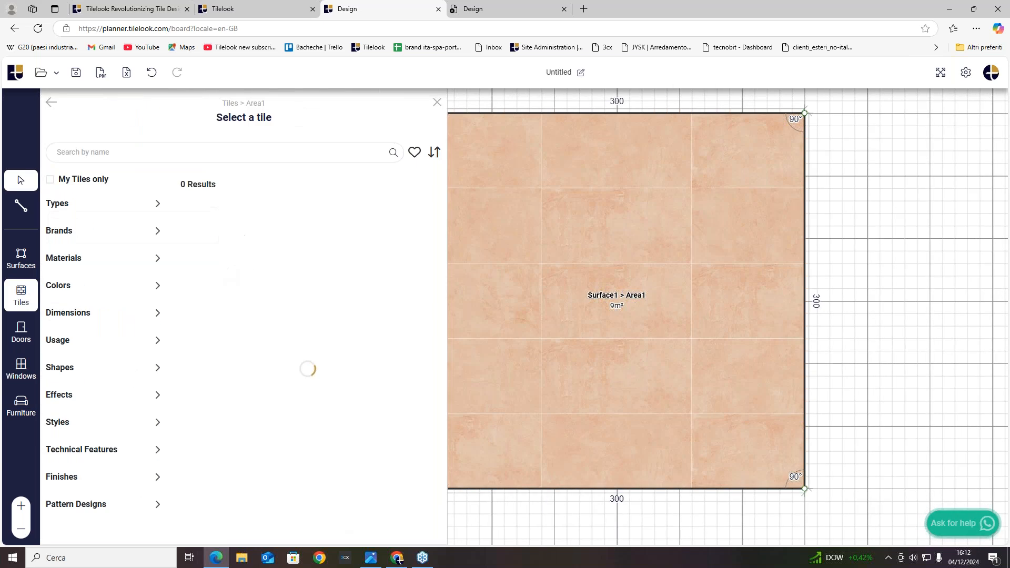
pyautogui.tripleClick(203, 185)
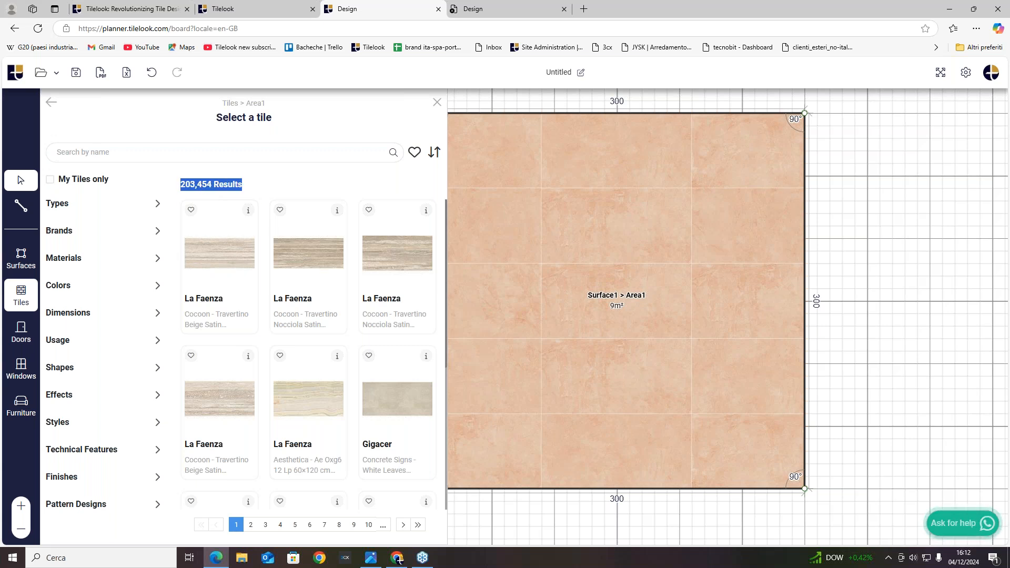
pyautogui.scroll(-5, 305, 326)
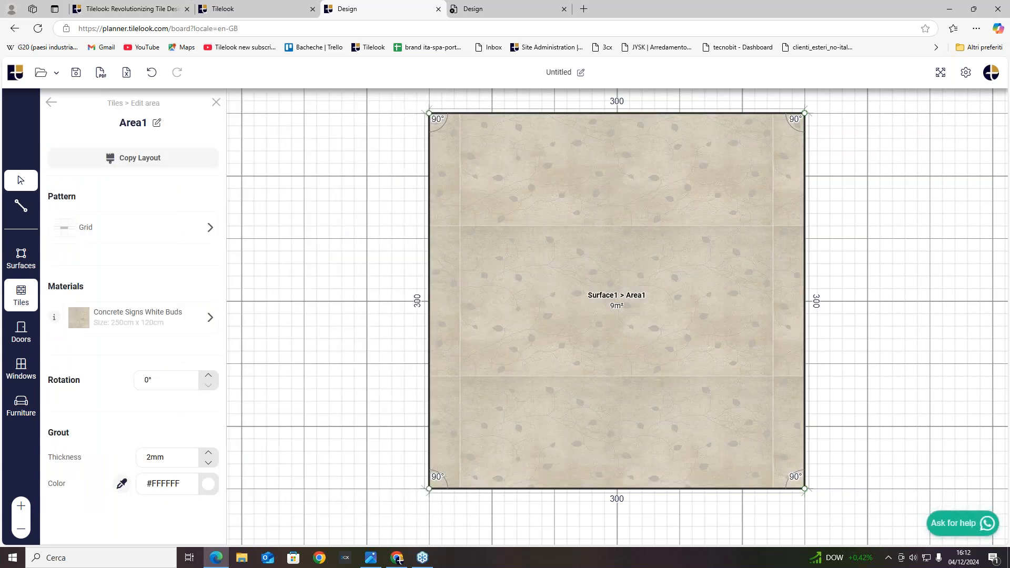
# Add the Trend TRE42SO50001 washbasin and place it beside the room's right wall, near the upper corner.
pyautogui.click(24, 402)
pyautogui.click(132, 194)
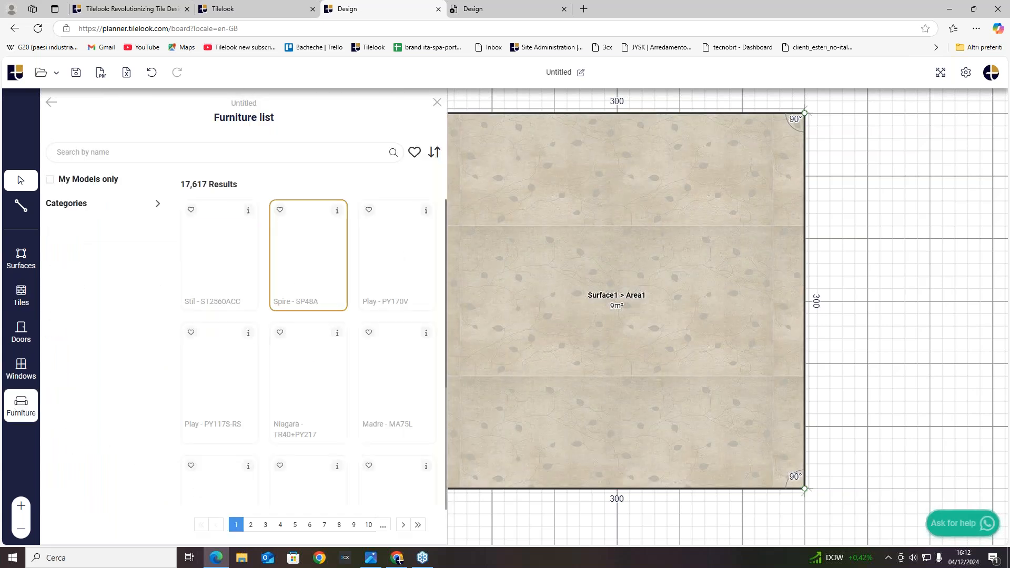
pyautogui.scroll(-4, 382, 287)
pyautogui.scroll(1, 381, 290)
pyautogui.scroll(-1, 381, 290)
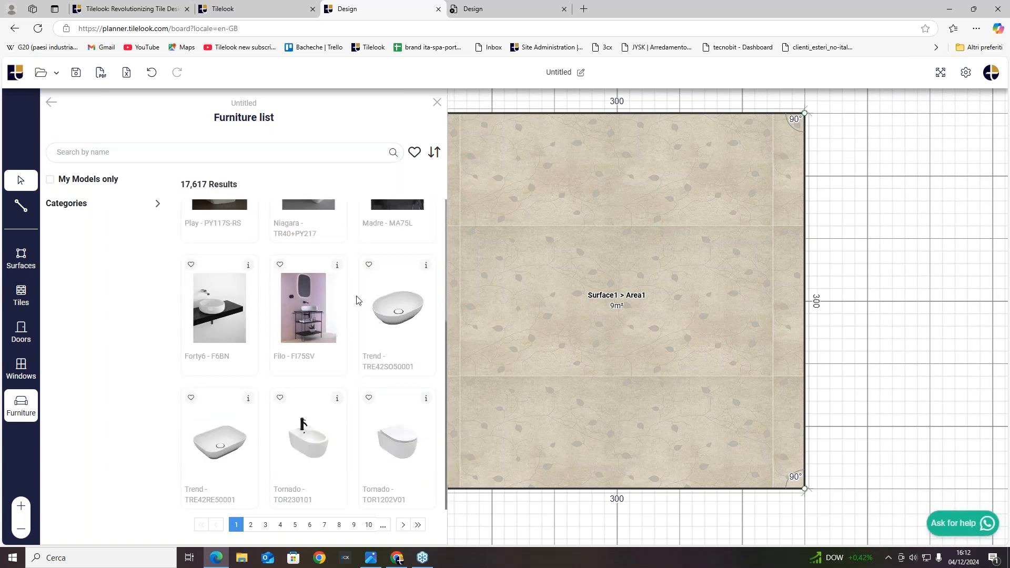
pyautogui.moveTo(390, 309); pyautogui.dragTo(567, 283)
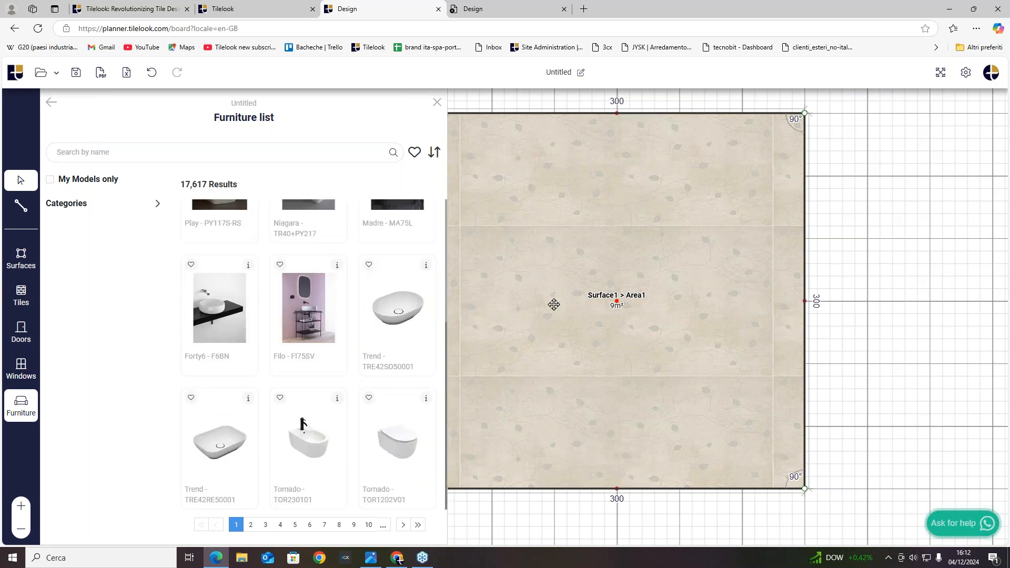
pyautogui.click(402, 311)
pyautogui.moveTo(625, 316); pyautogui.dragTo(765, 180)
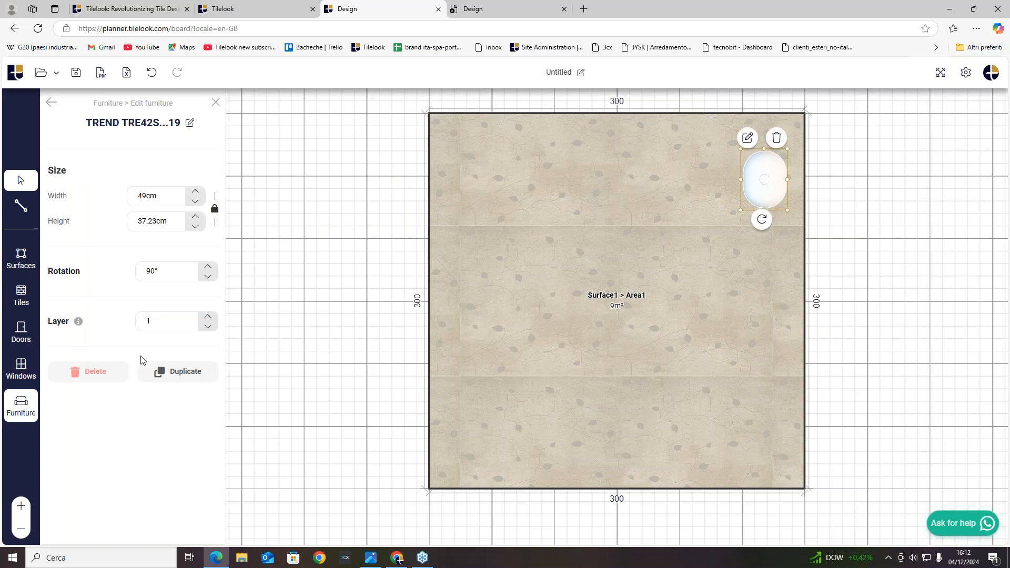
# Add the Tornado TOR230101 bidet and place it against the room's left wall, near the upper corner.
pyautogui.click(21, 405)
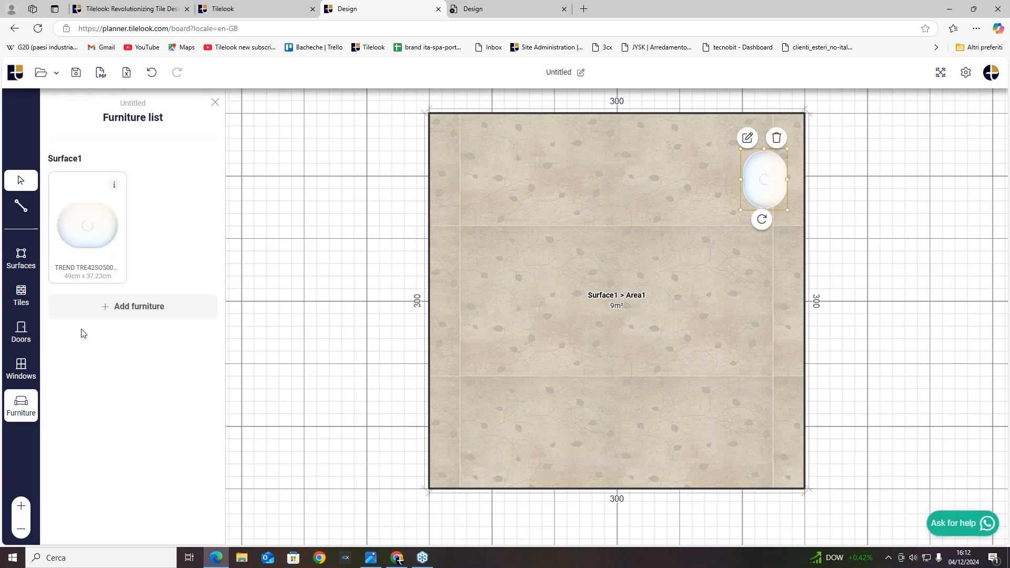
pyautogui.click(133, 306)
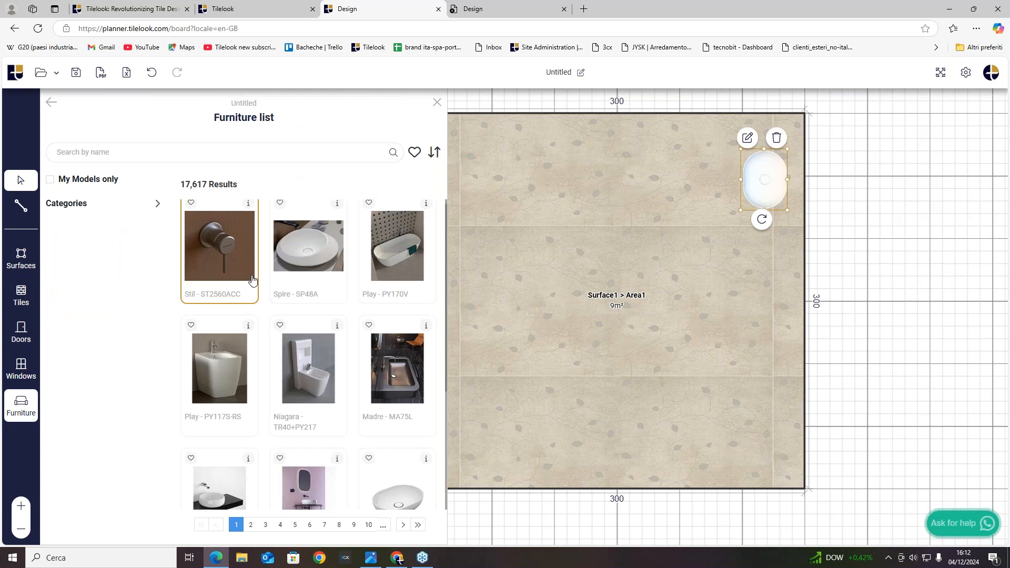
pyautogui.scroll(-3, 300, 343)
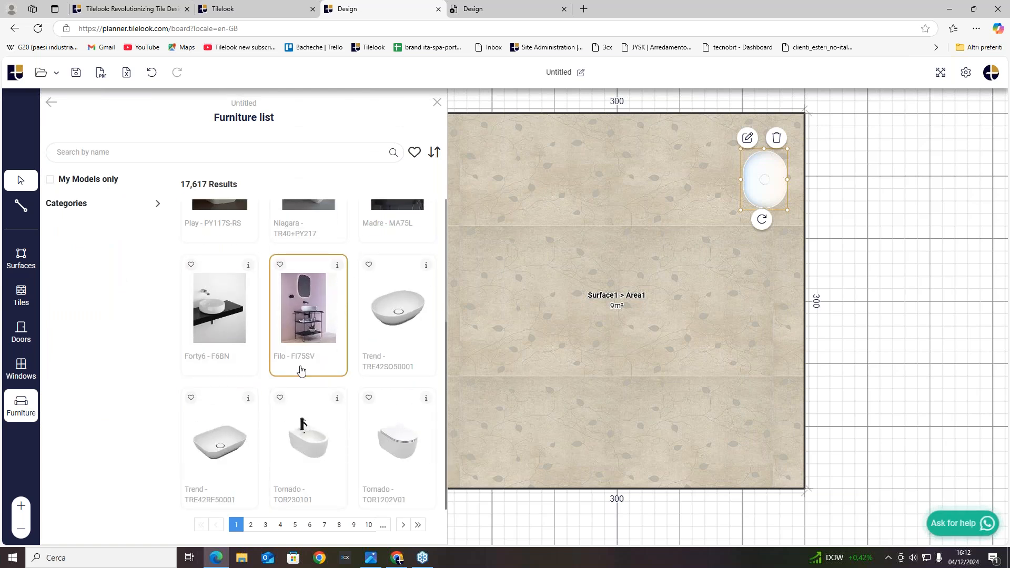
pyautogui.click(300, 423)
pyautogui.moveTo(629, 259); pyautogui.dragTo(612, 343)
pyautogui.moveTo(627, 303); pyautogui.dragTo(472, 173)
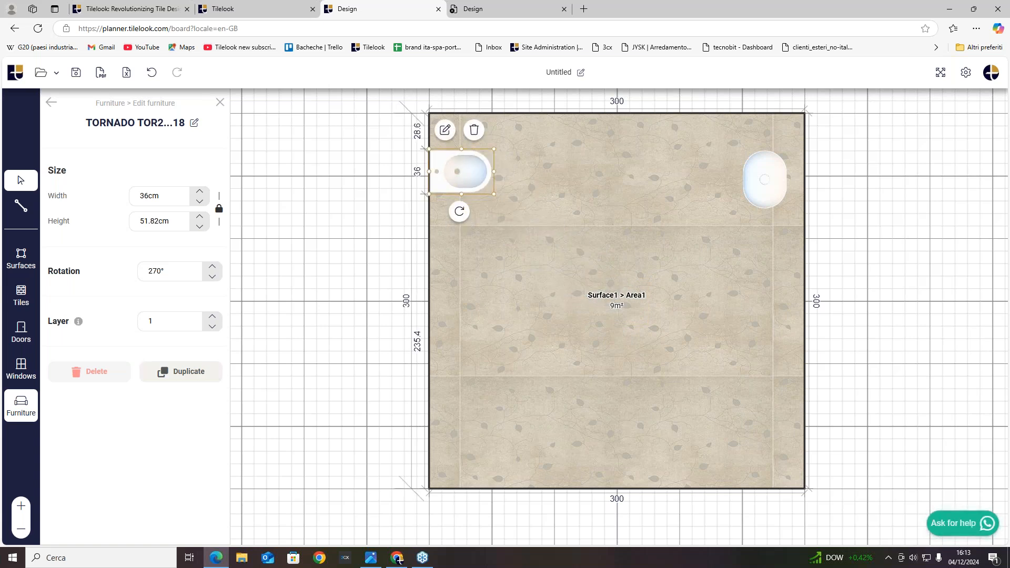
# Add the Tornado TOR1202V01 toilet and place it against the left wall, just below the bidet.
pyautogui.click(20, 409)
pyautogui.click(21, 410)
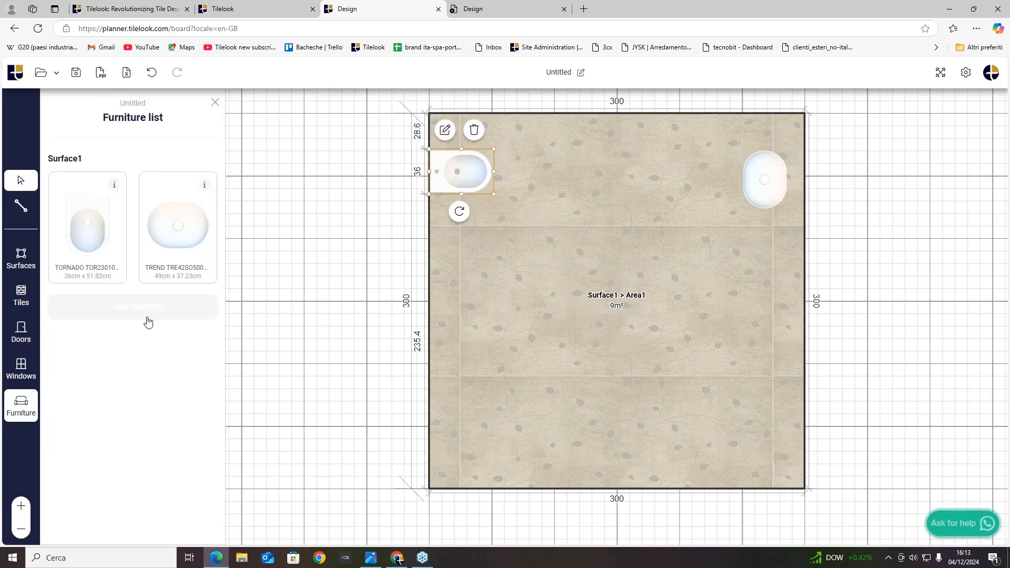
pyautogui.scroll(-3, 270, 332)
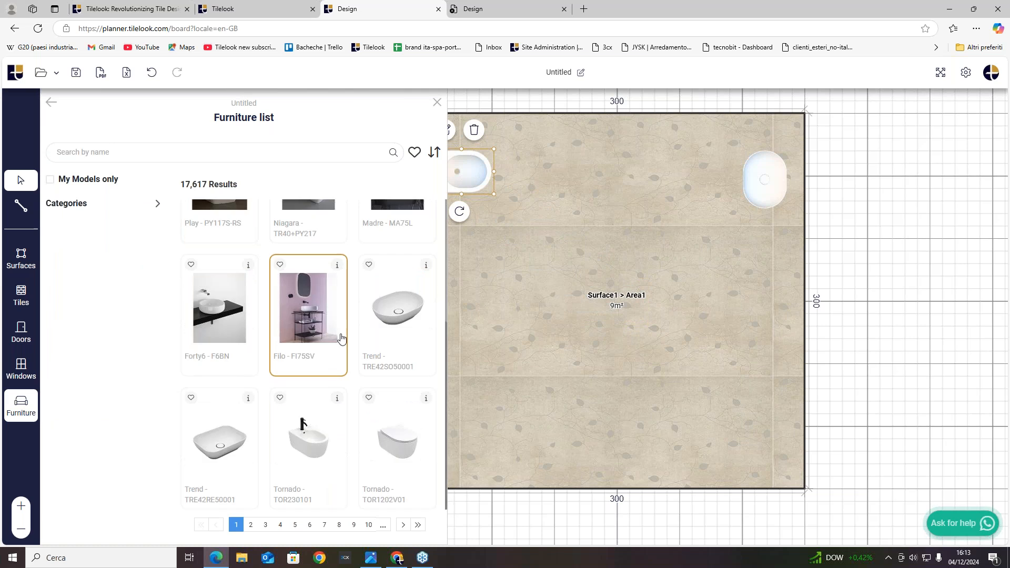
pyautogui.click(408, 438)
pyautogui.moveTo(614, 340); pyautogui.dragTo(446, 214)
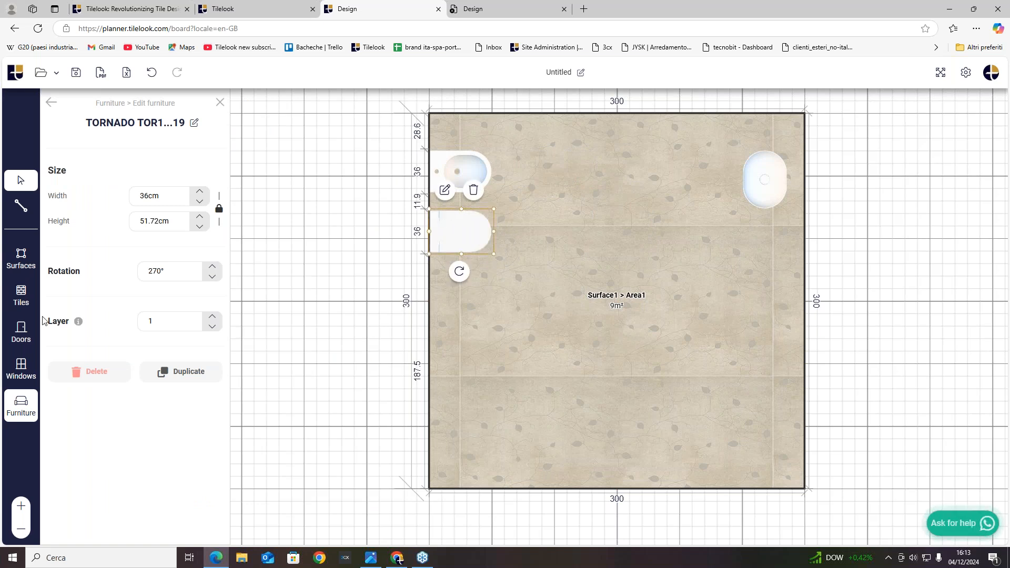
# Find the Oxygene mixer tap on page 8 of the furniture catalogue and place it on the bidet against the left wall.
pyautogui.click(20, 405)
pyautogui.click(20, 403)
pyautogui.click(84, 379)
pyautogui.click(109, 424)
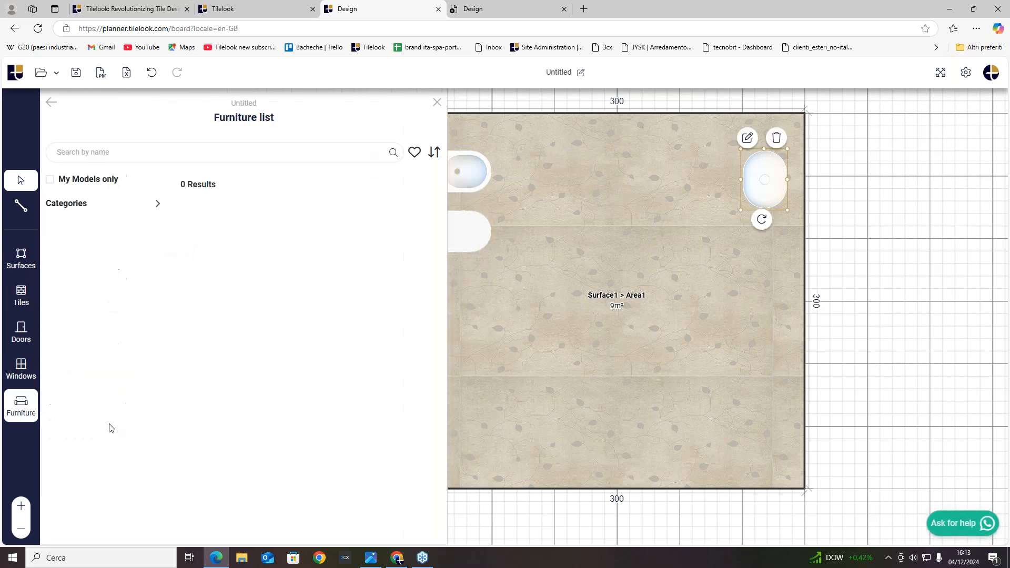
pyautogui.scroll(-3, 316, 338)
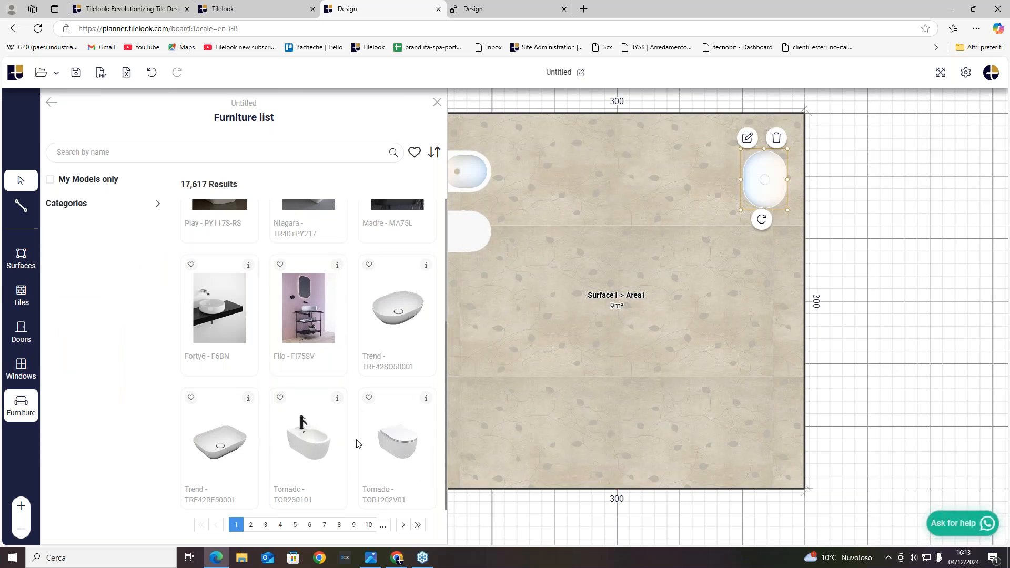
pyautogui.click(295, 524)
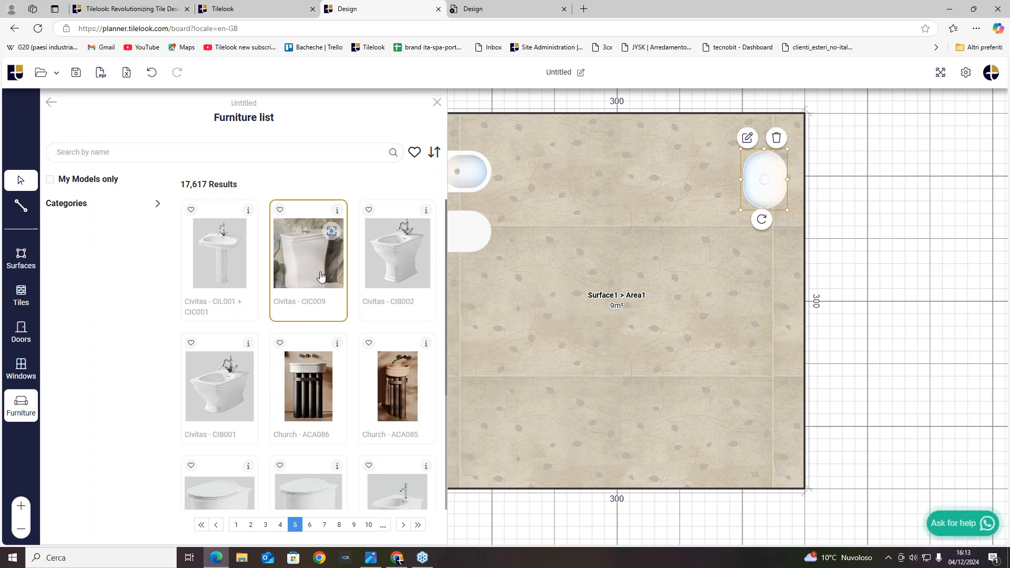
pyautogui.scroll(-3, 293, 322)
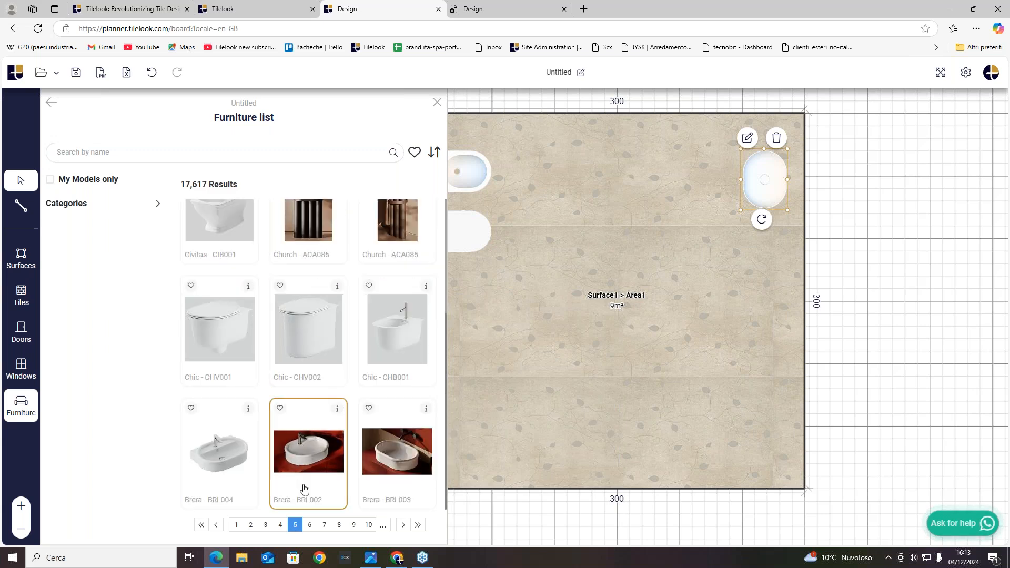
pyautogui.click(339, 525)
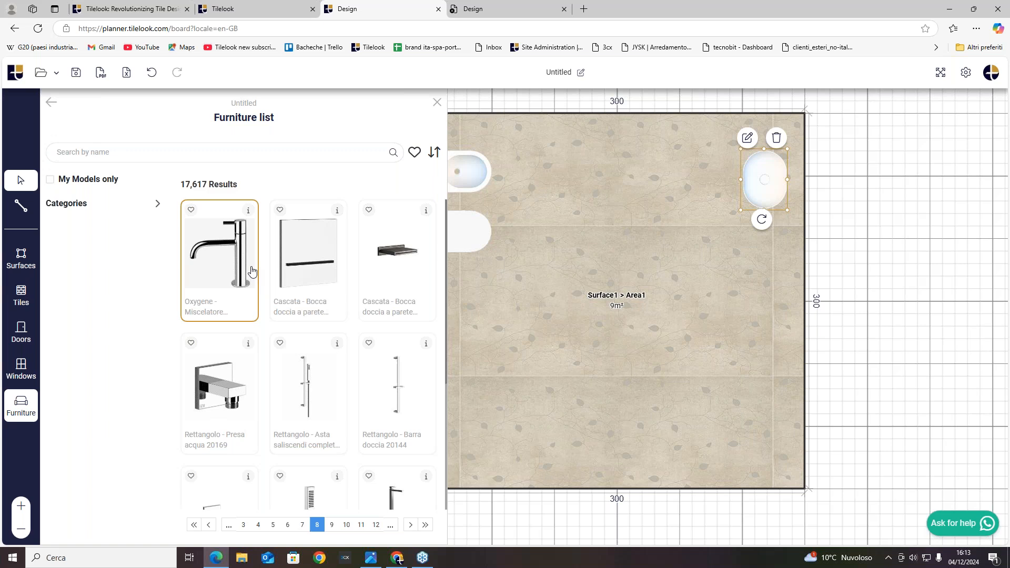
pyautogui.click(244, 268)
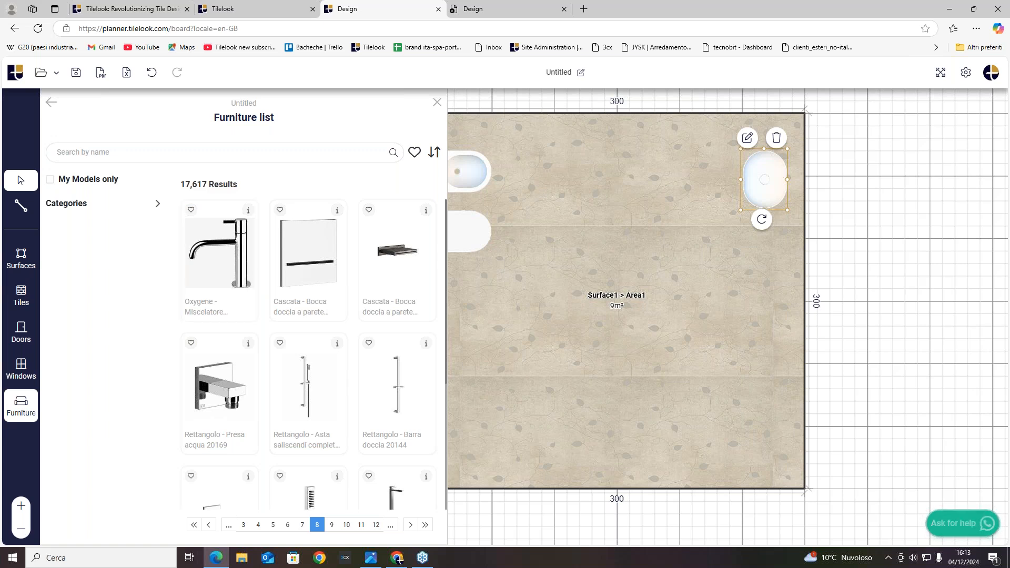
pyautogui.moveTo(613, 341)
pyautogui.mouseDown()
pyautogui.moveTo(628, 302)
pyautogui.moveTo(414, 139)
pyautogui.mouseUp()
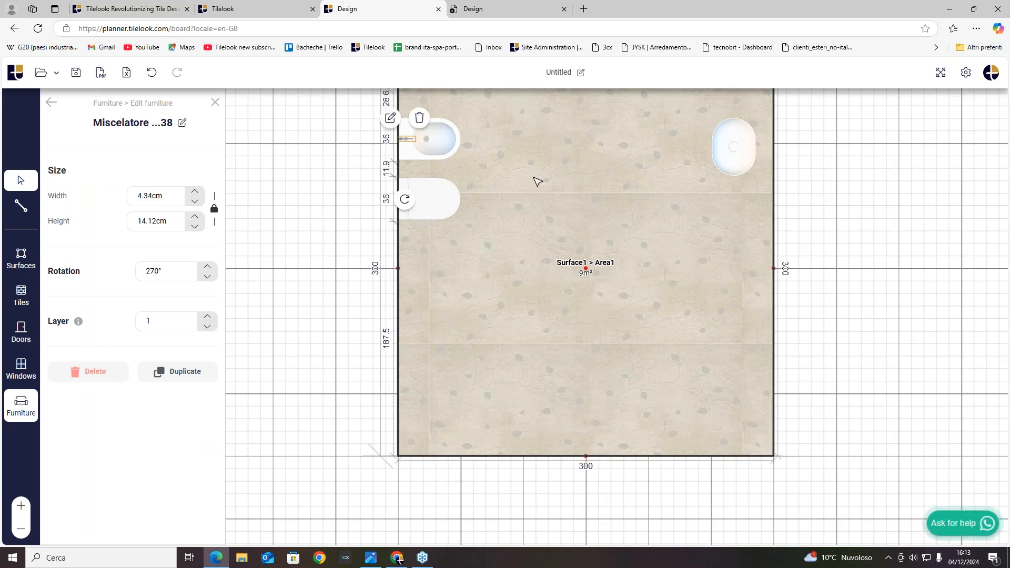
# Shift the tile layout within Area1 slightly down and to the left.
pyautogui.moveTo(532, 169); pyautogui.dragTo(513, 211)
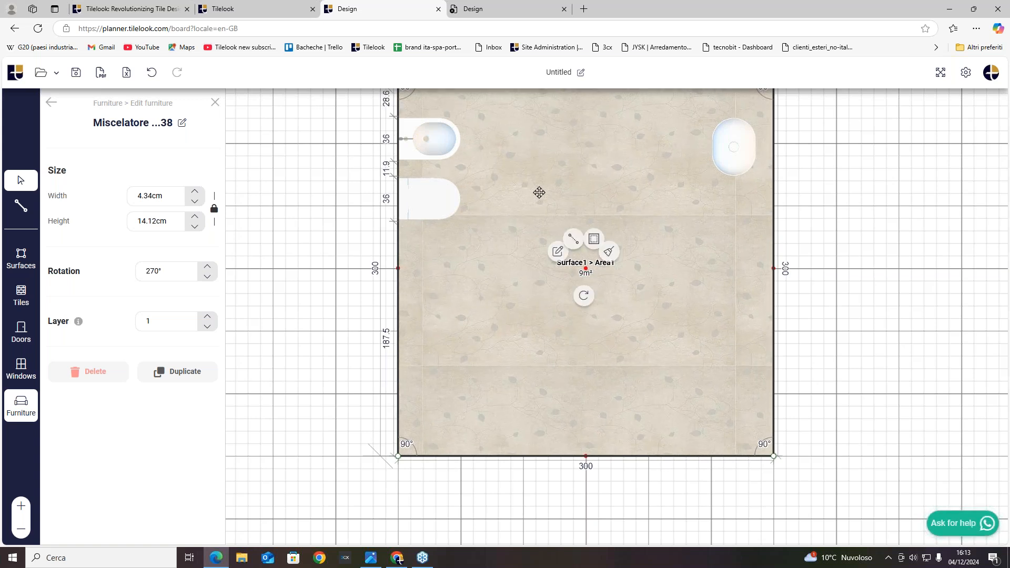
pyautogui.scroll(-1, 924, 198)
pyautogui.moveTo(924, 199); pyautogui.dragTo(815, 256)
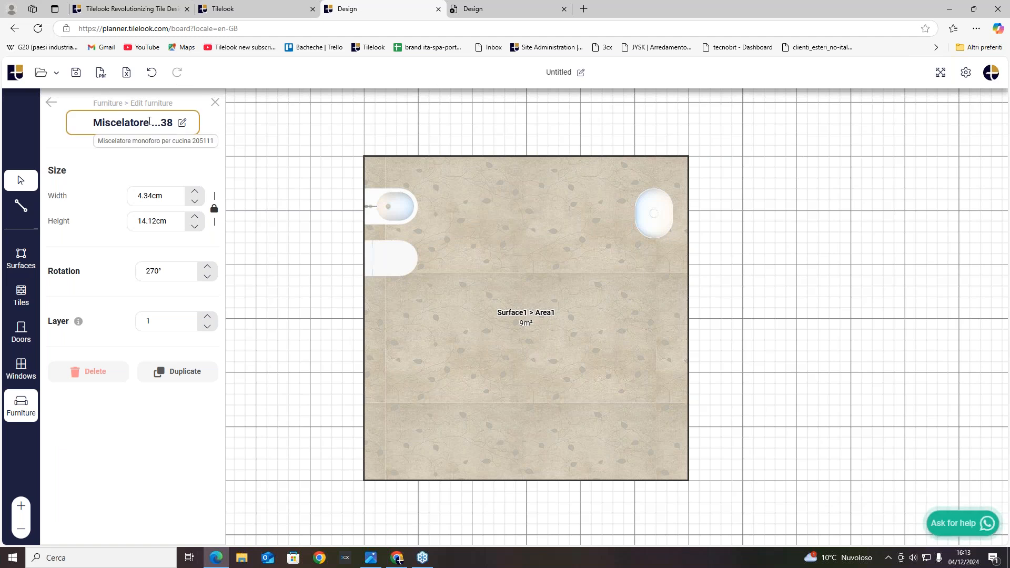
# Save the project under the name DEMO.
pyautogui.click(75, 72)
pyautogui.click(489, 288)
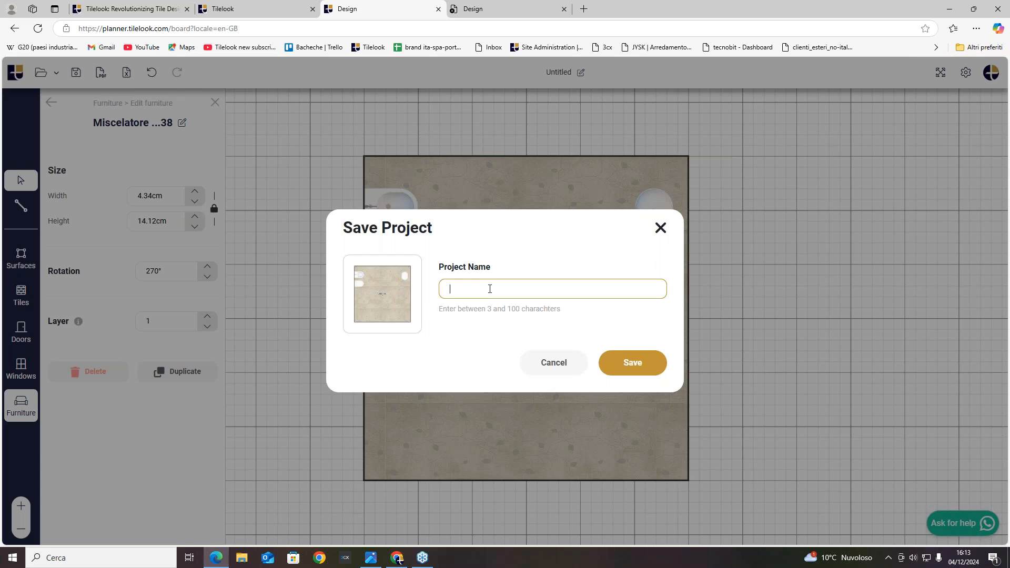
pyautogui.write('DEMO')
pyautogui.click(610, 364)
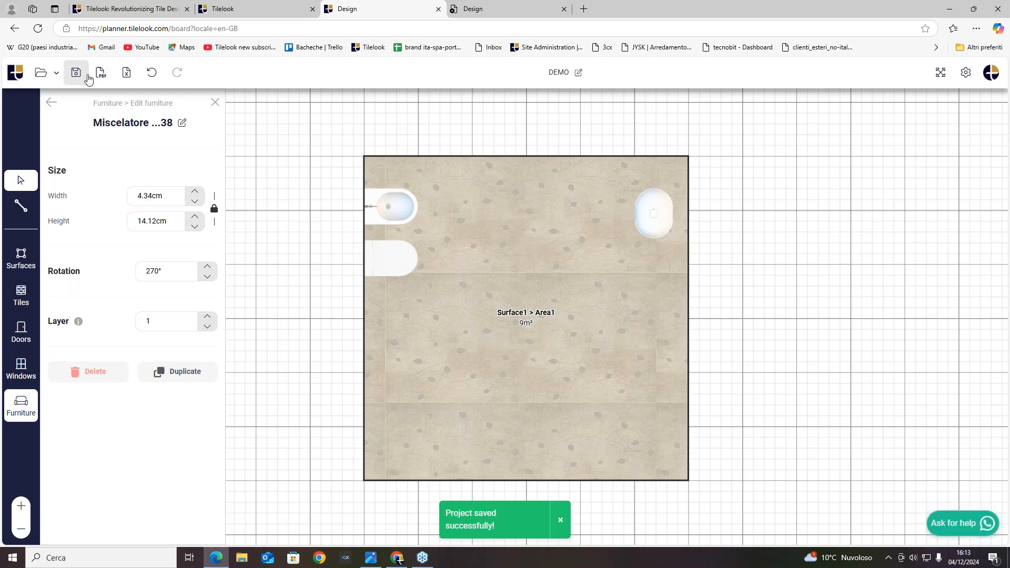
# Export the DEMO project as a PDF and review its pages from the product summary to the Area1 details.
pyautogui.click(102, 78)
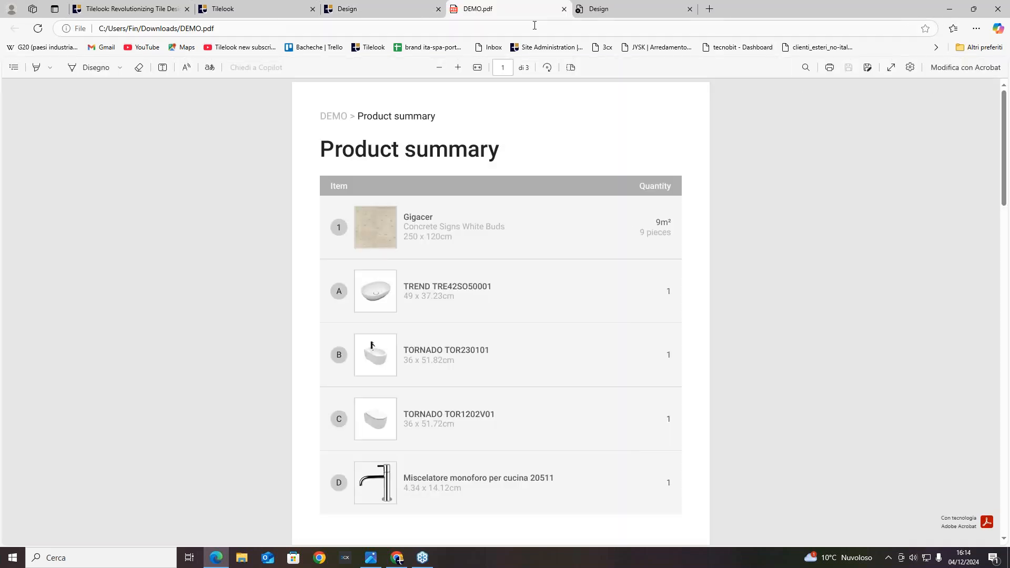
pyautogui.moveTo(1005, 169); pyautogui.dragTo(980, 424)
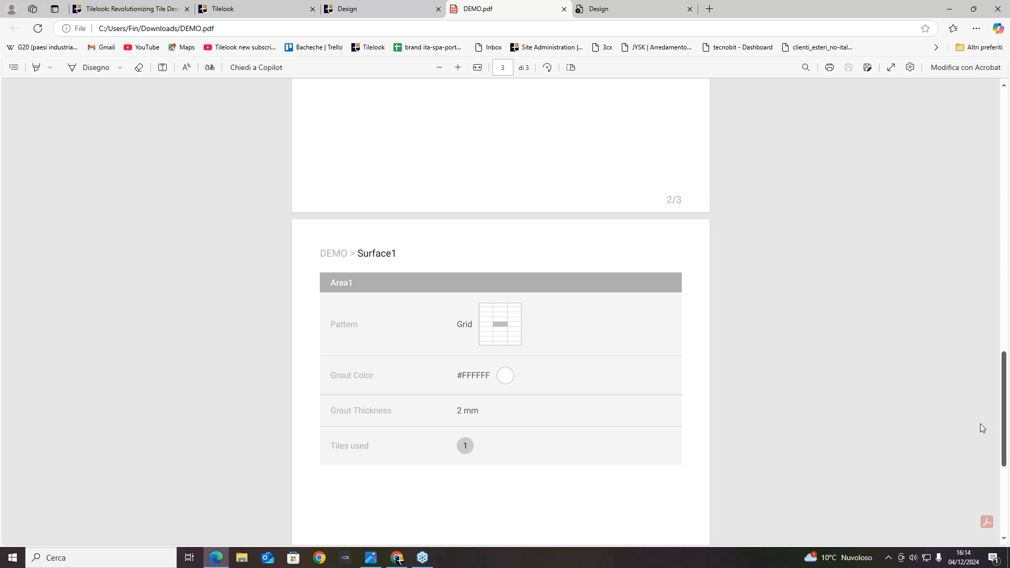
# Review the Surface1 Area1 details in the DEMO PDF and return to its product summary.
pyautogui.moveTo(980, 424); pyautogui.dragTo(981, 430)
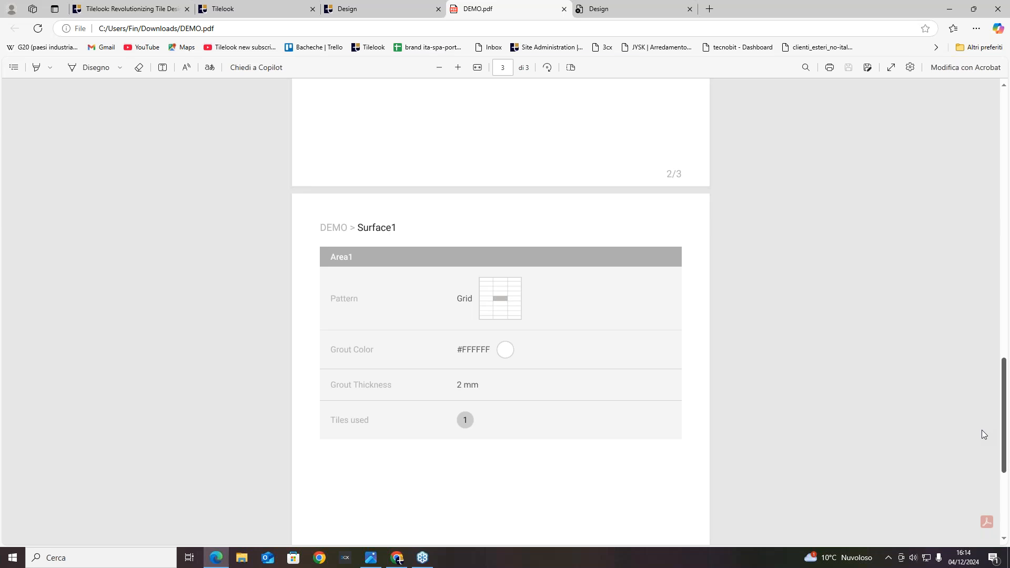
pyautogui.moveTo(982, 430); pyautogui.dragTo(981, 428)
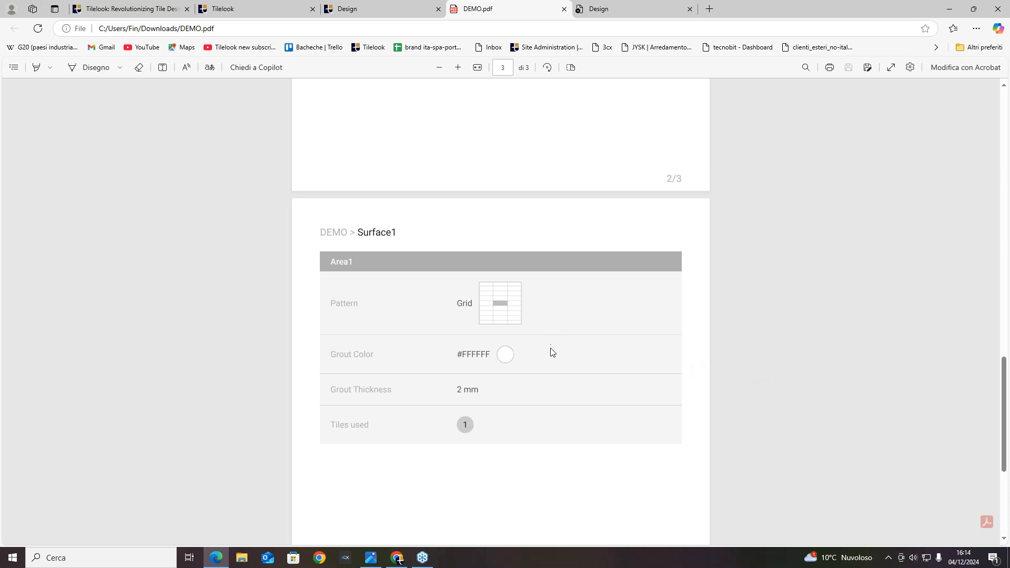
pyautogui.scroll(15, 592, 281)
pyautogui.scroll(4, 591, 280)
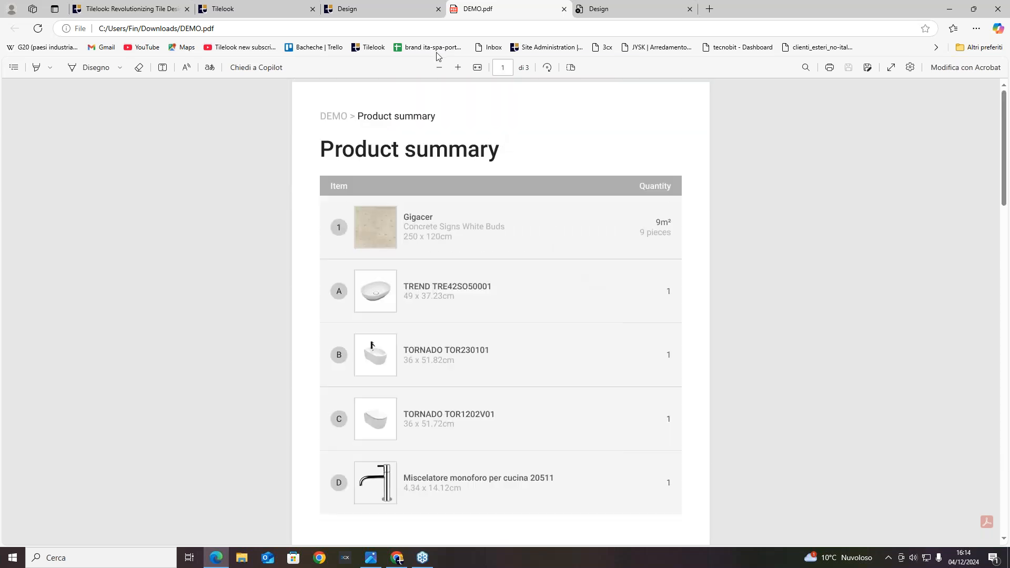
# Export the DEMO project from the planner as an Excel file, open DEMO.xlsx to review the product table, and close it.
pyautogui.click(384, 9)
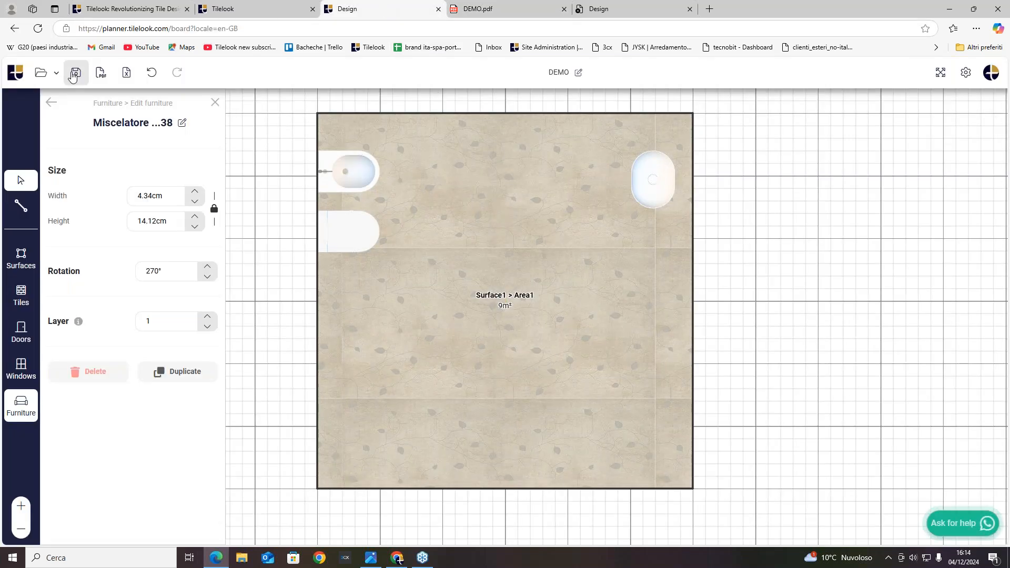
pyautogui.click(129, 81)
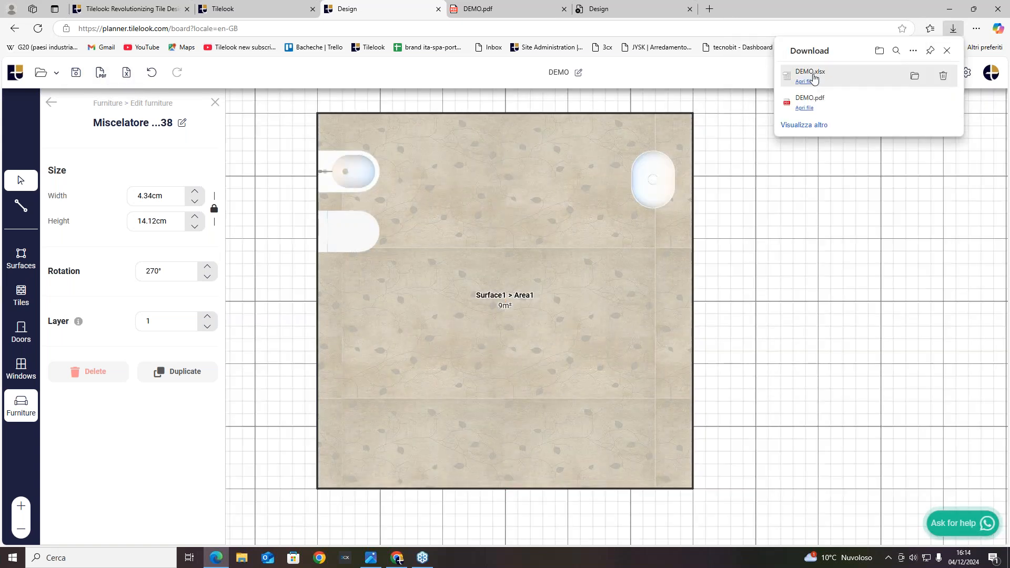
pyautogui.click(812, 78)
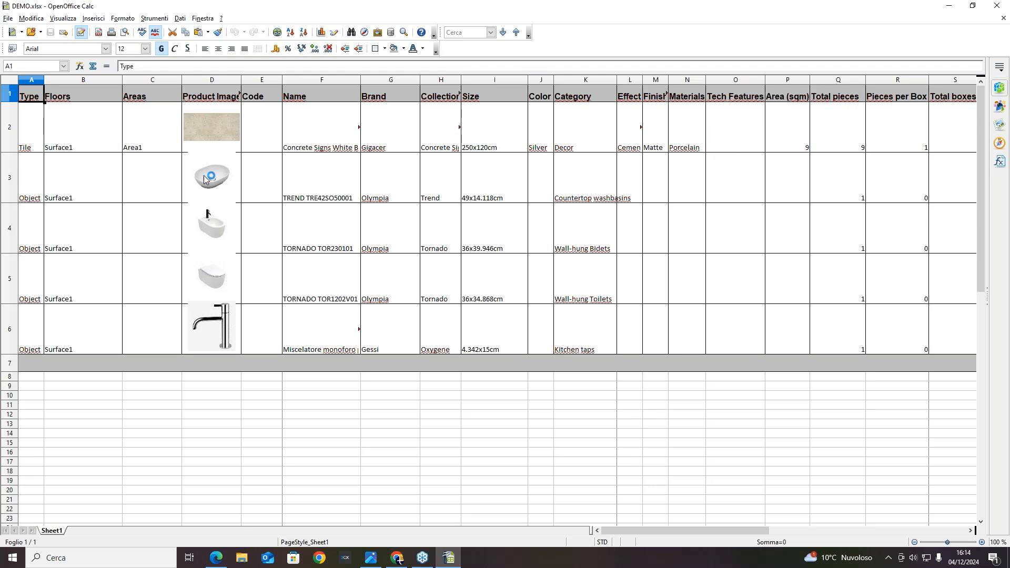
pyautogui.scroll(-4, 349, 172)
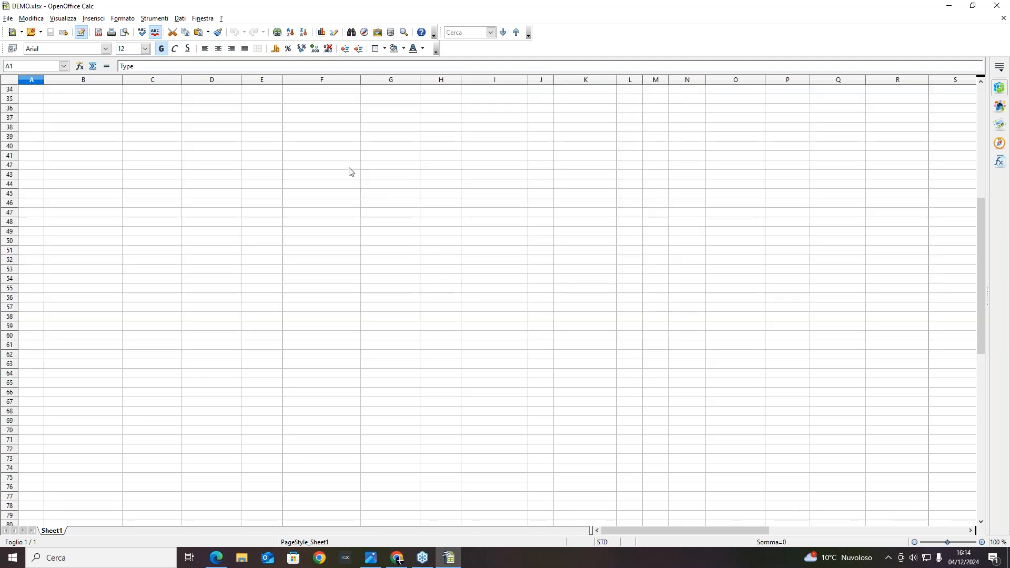
pyautogui.scroll(4, 349, 171)
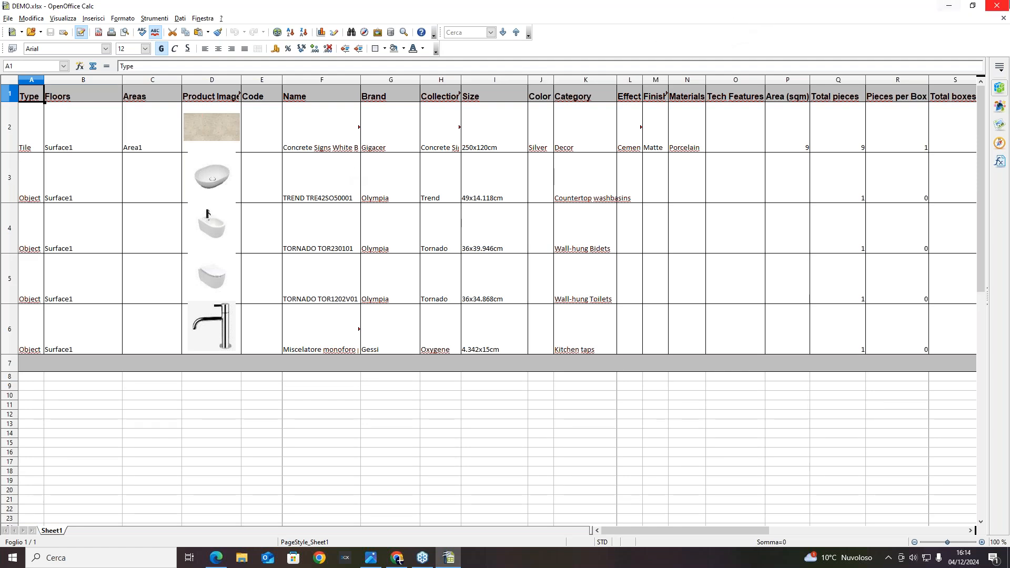
pyautogui.click(994, 8)
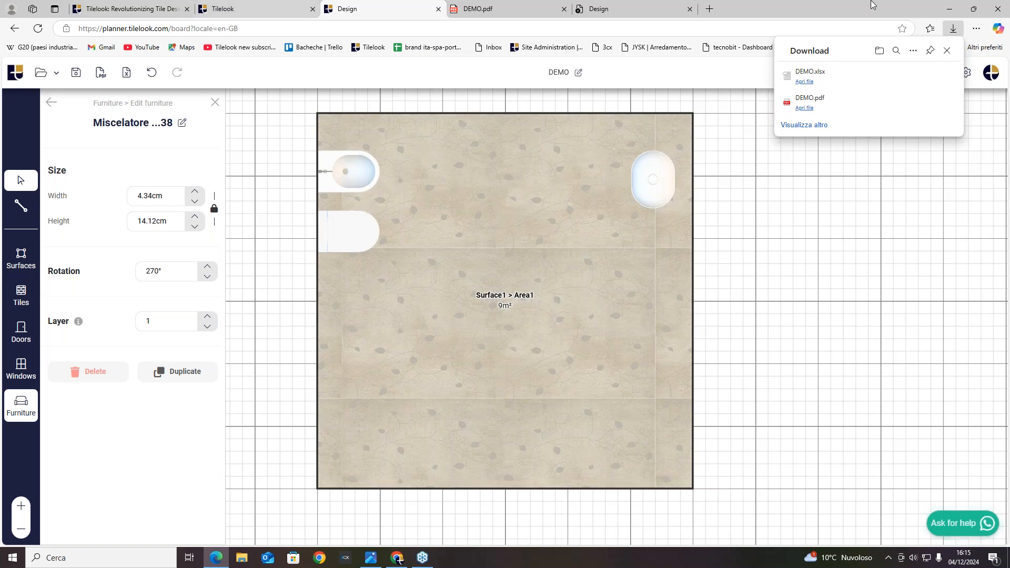
# Close the planner's browser window and highlight the Tilelook 3D Home and Tilelook 3D Bathroom titles on the My Tilelook dashboard.
pyautogui.click(996, 11)
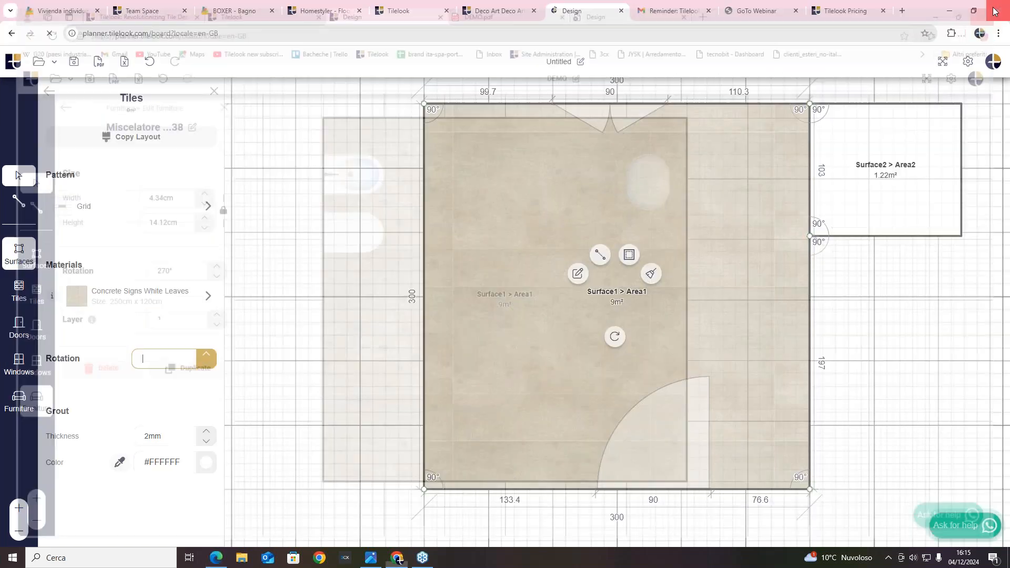
pyautogui.click(408, 11)
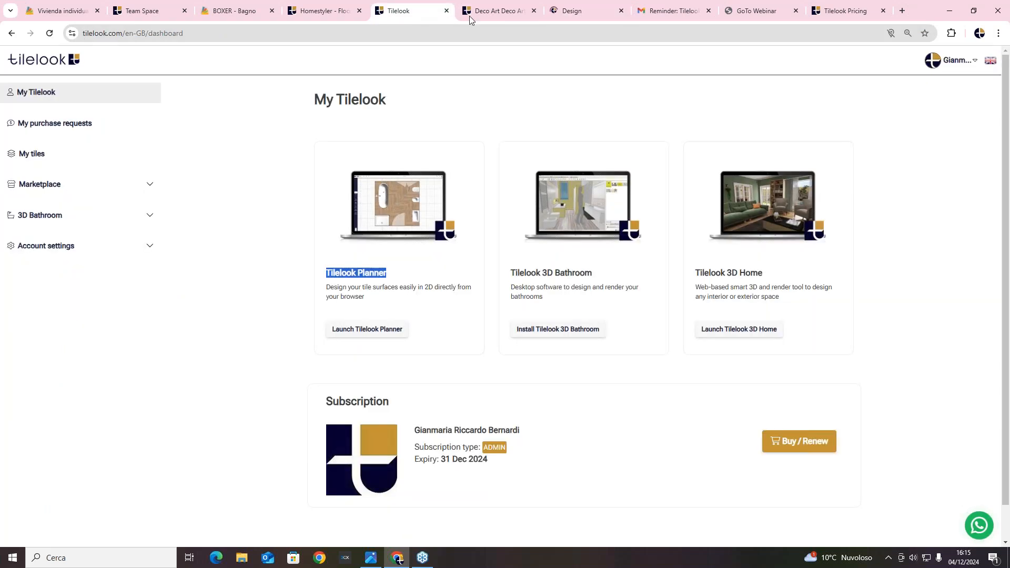
pyautogui.tripleClick(726, 273)
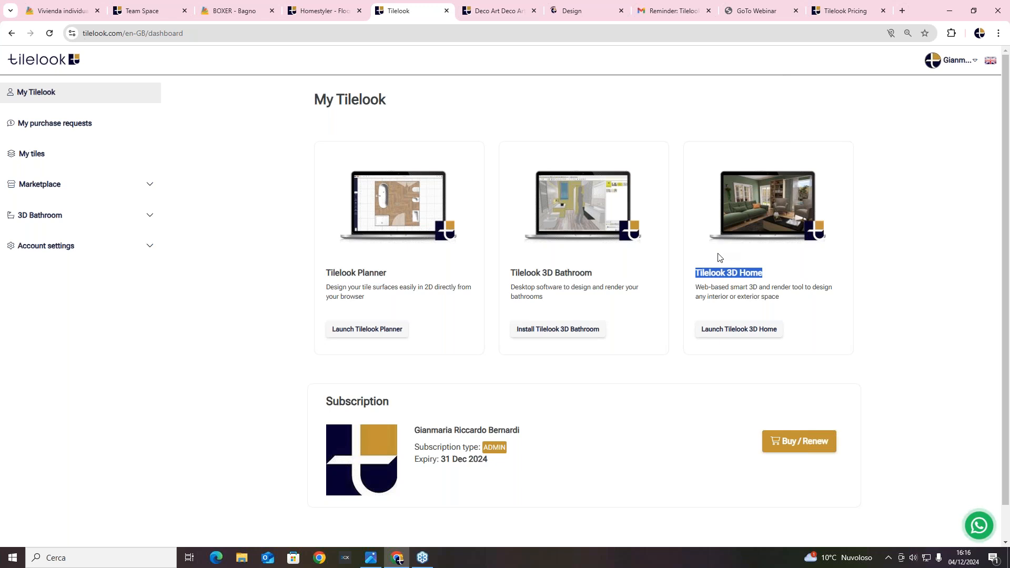
pyautogui.tripleClick(517, 274)
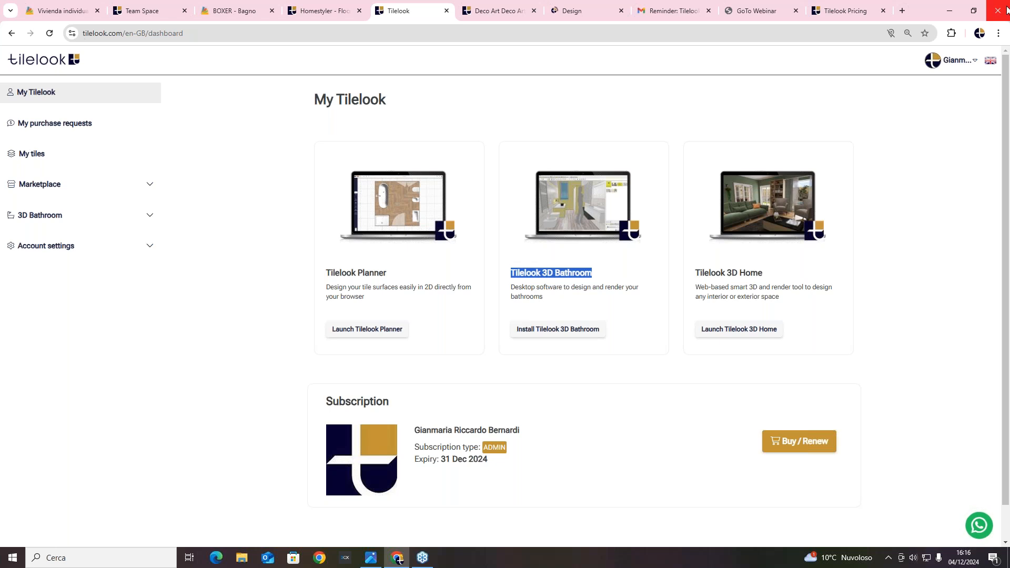
# Switch to the photo viewer and browse the sample renders from the bathrooms and tiny house to the outdoor pool.
pyautogui.click(949, 11)
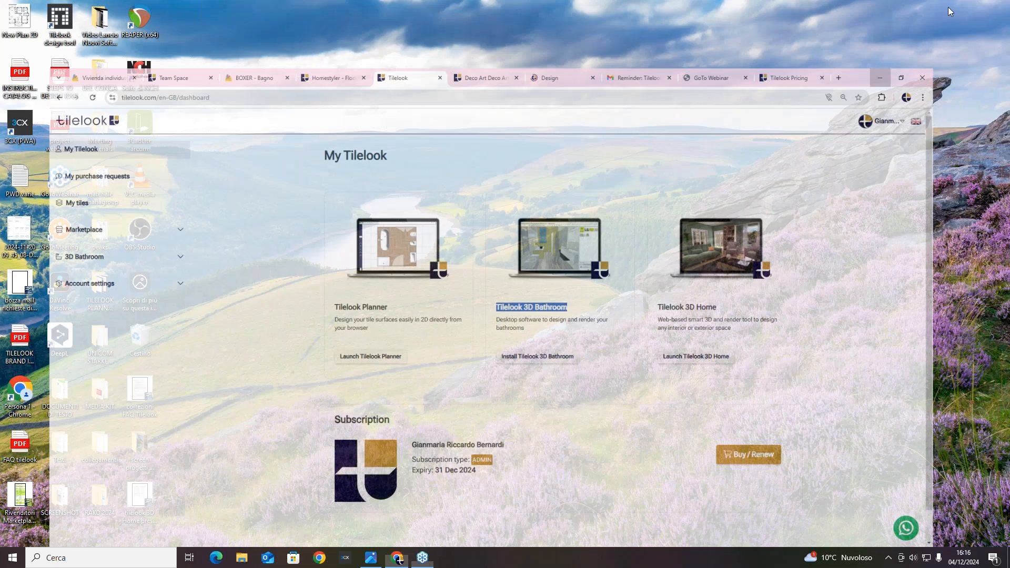
pyautogui.click(371, 557)
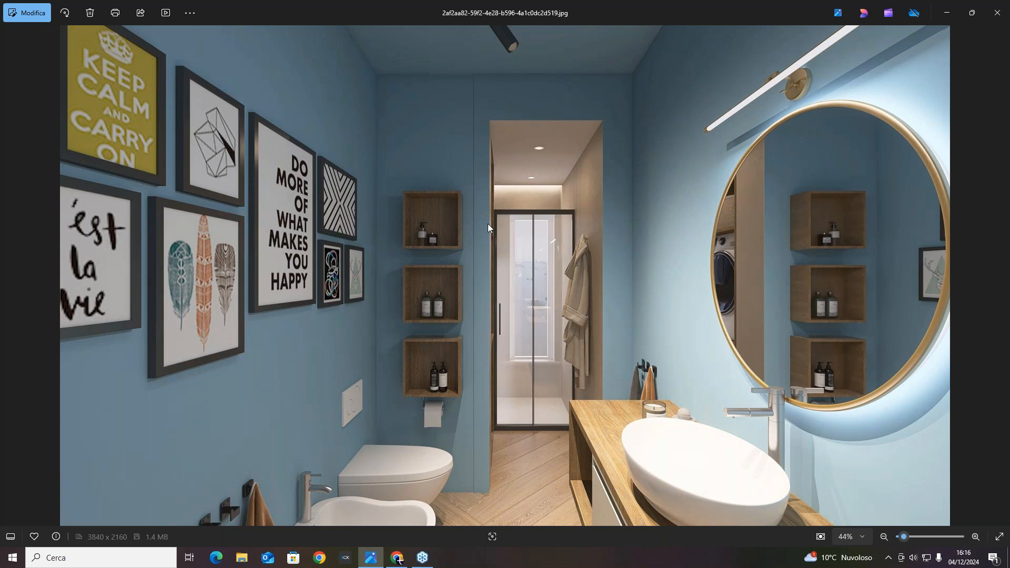
pyautogui.press('Right')
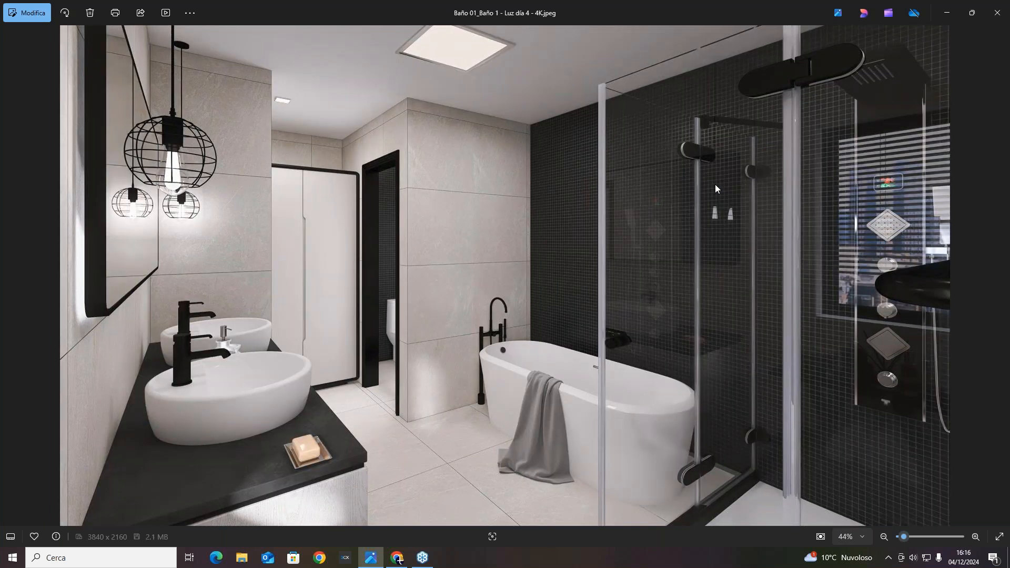
pyautogui.press('Left')
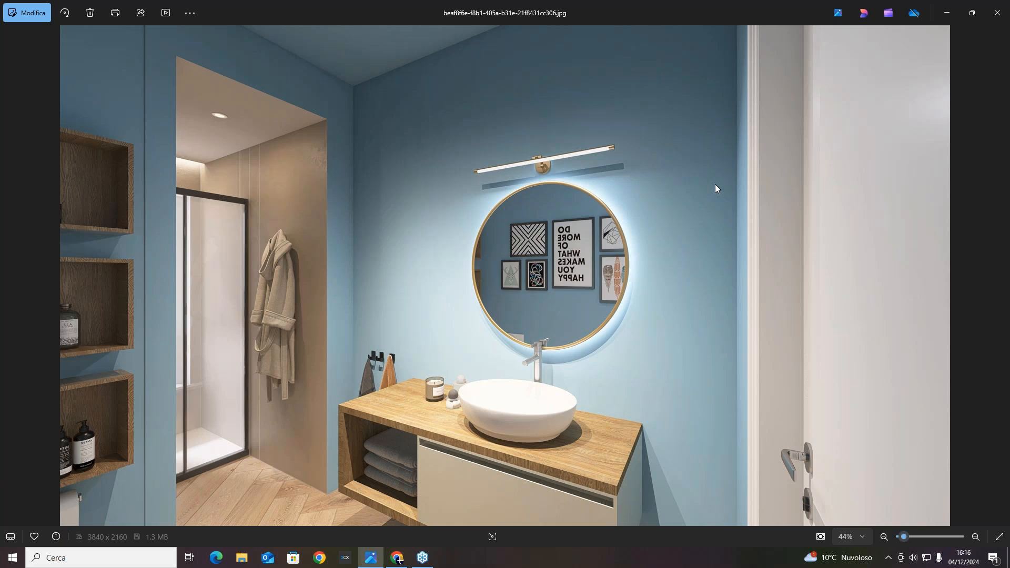
pyautogui.press('Right')
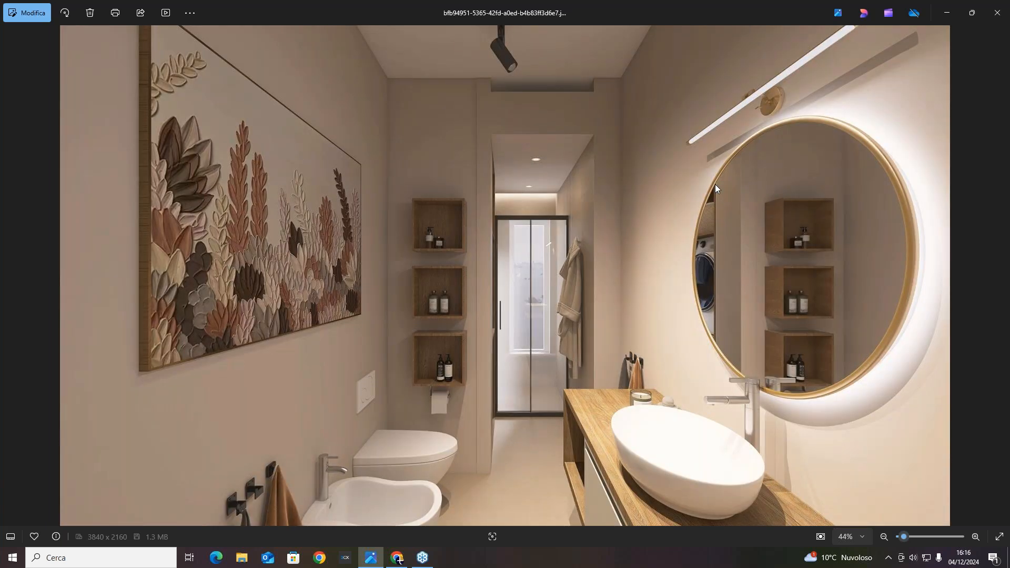
pyautogui.press('Right')
pyautogui.press('Right')
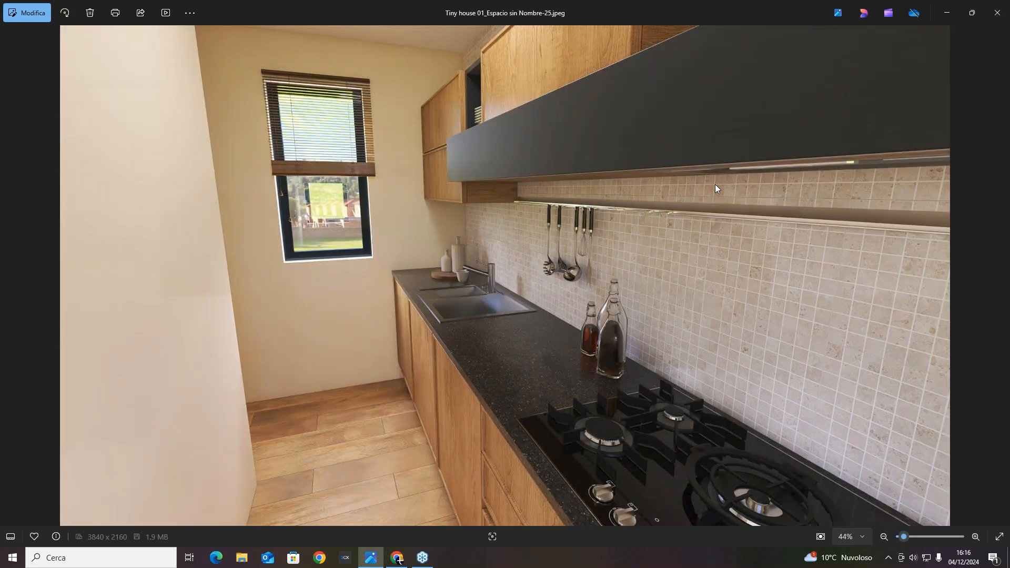
pyautogui.press('Right')
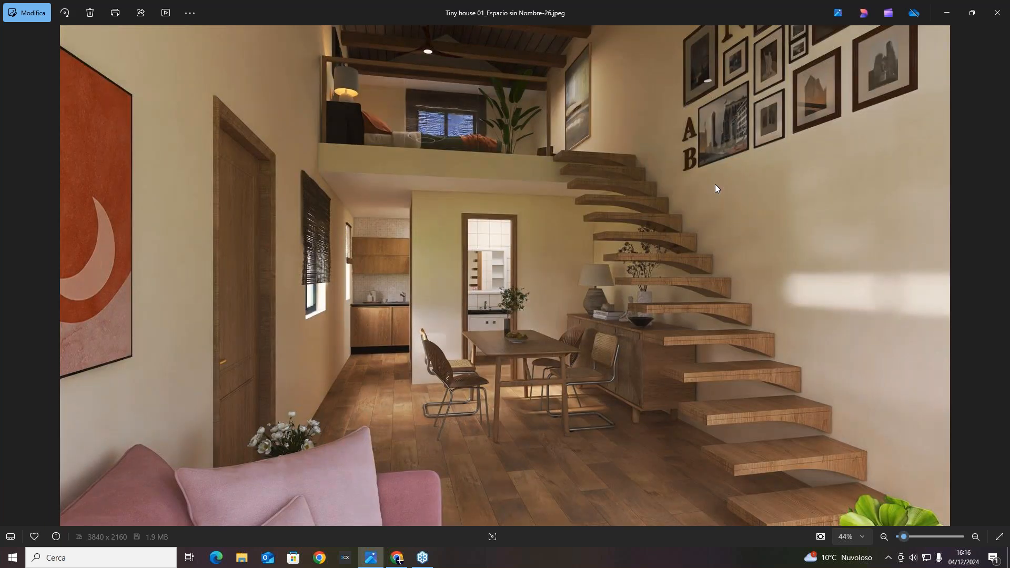
pyautogui.press('Right')
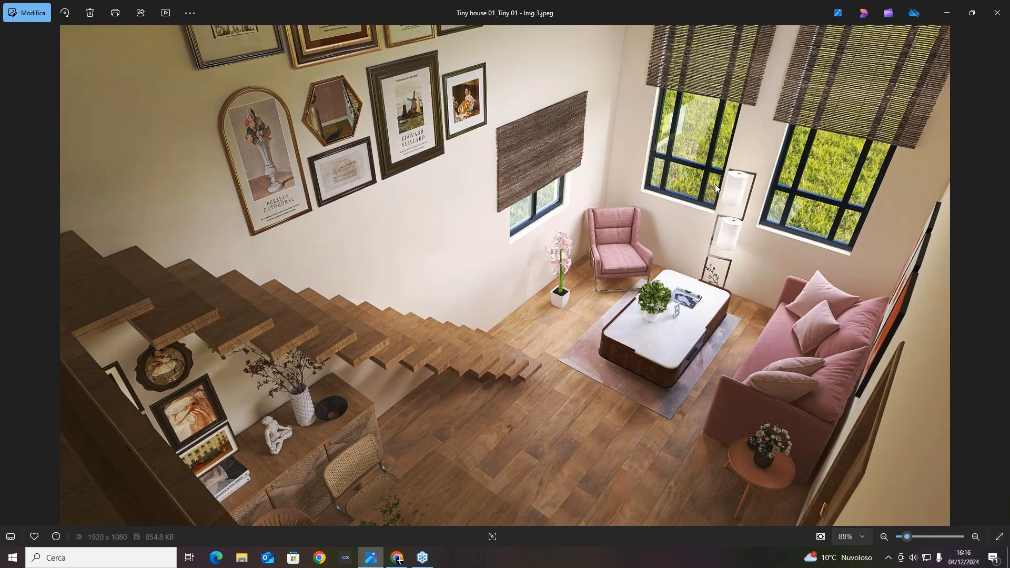
pyautogui.press('Right')
pyautogui.press('Right')
pyautogui.press('Right')
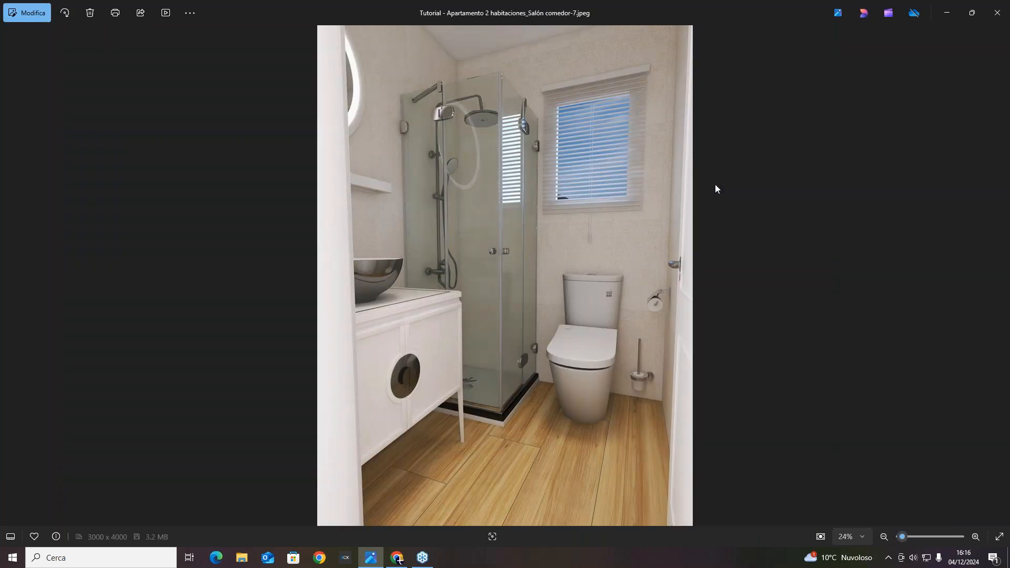
pyautogui.press('Right')
pyautogui.press('Right')
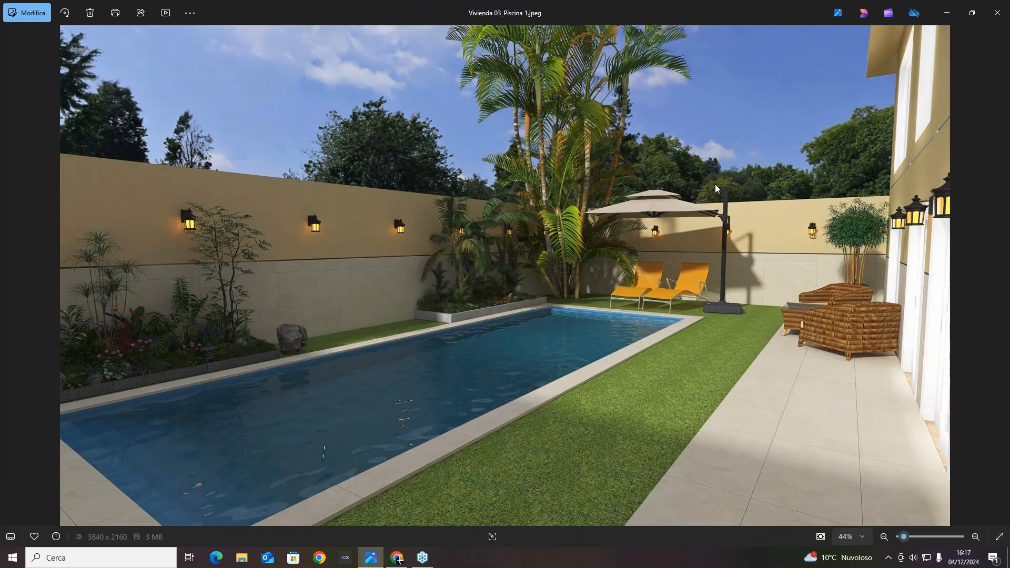
pyautogui.scroll(3, 576, 219)
pyautogui.scroll(-3, 589, 221)
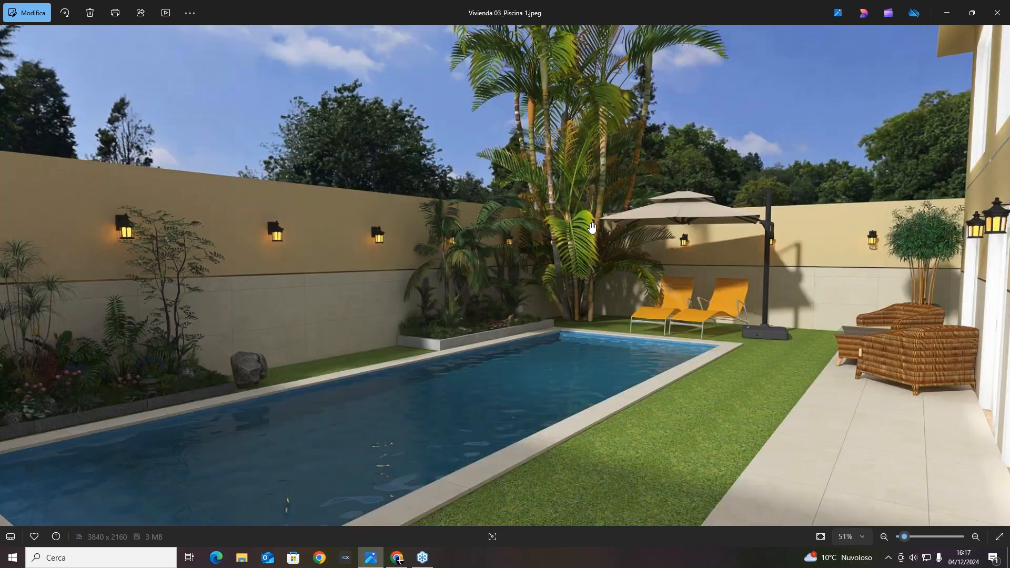
pyautogui.click(942, 7)
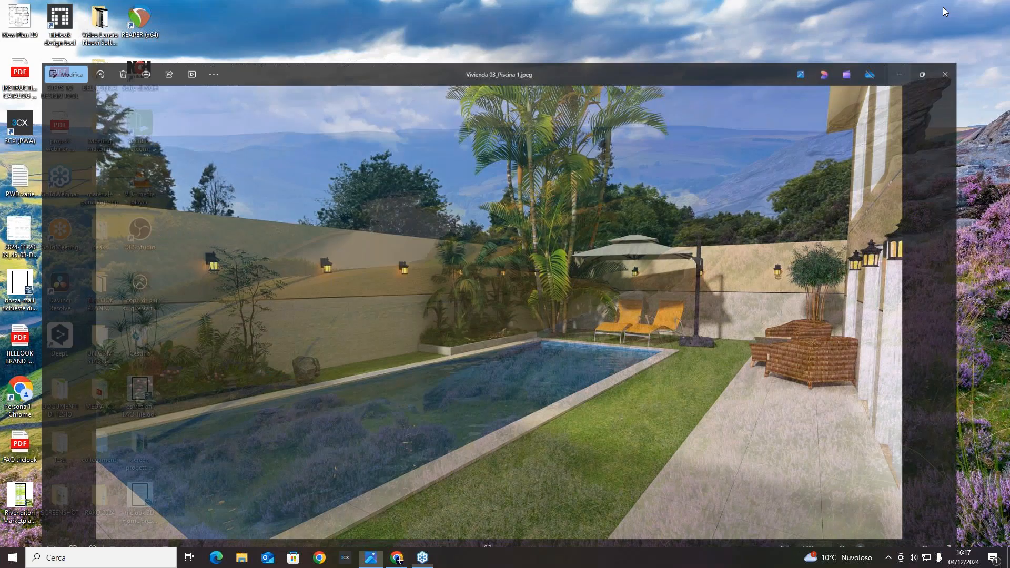
# Switch to the Tilelook 3D Home editor in Chrome and open its preferences.
pyautogui.click(397, 559)
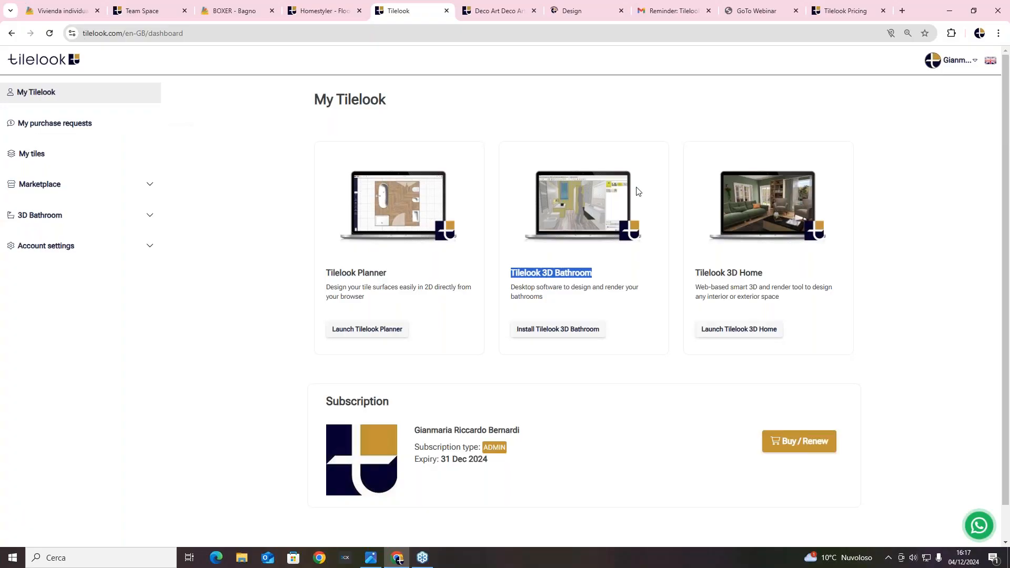
pyautogui.click(319, 10)
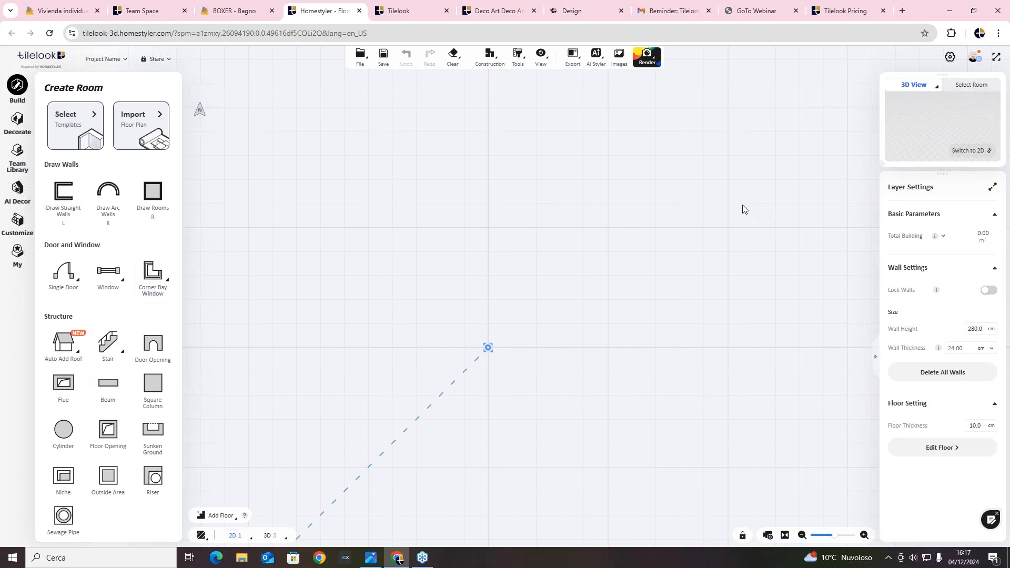
pyautogui.click(950, 57)
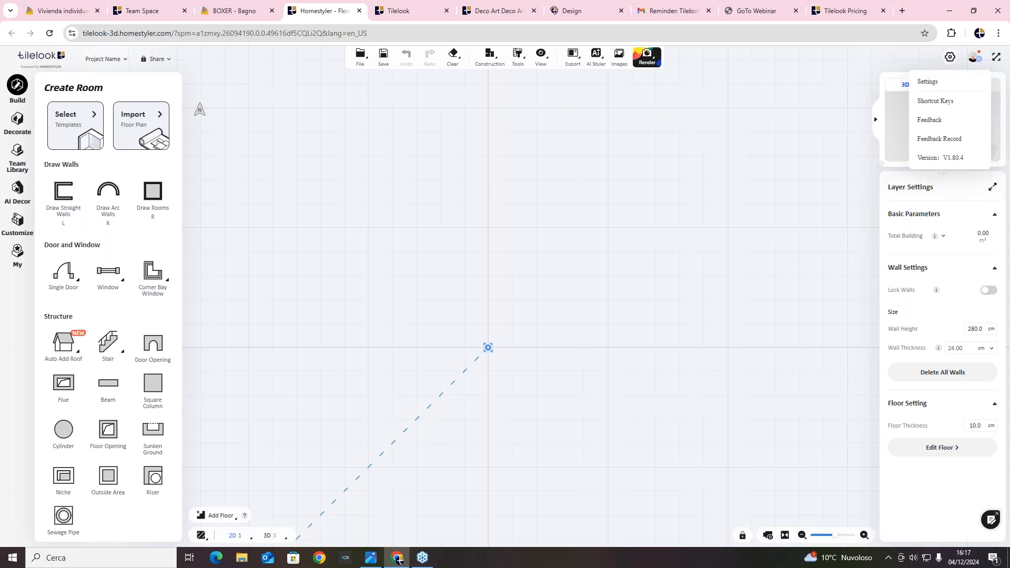
pyautogui.click(920, 82)
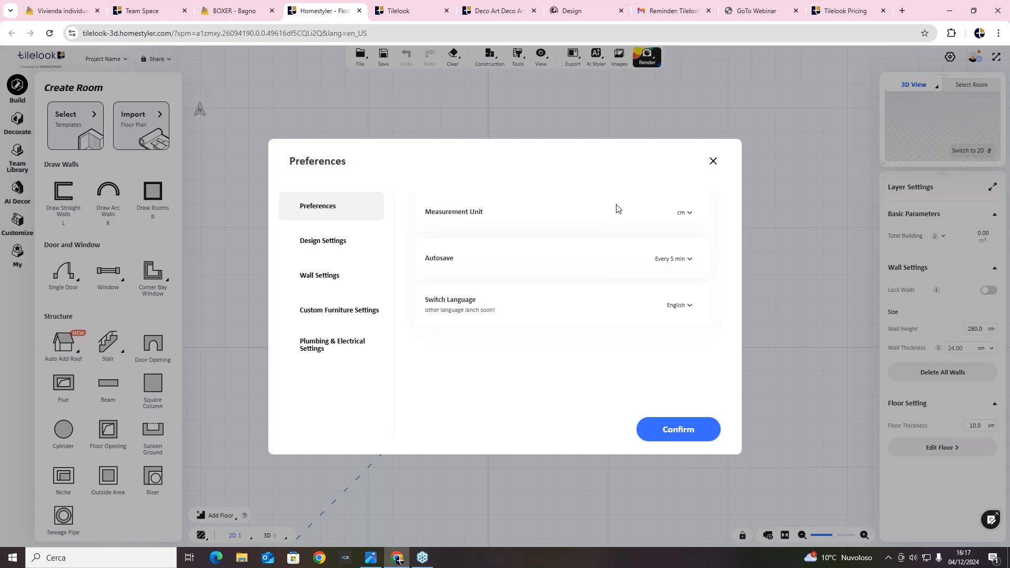
# Examine the available measurement units, autosave intervals and interface languages in the preferences.
pyautogui.click(681, 219)
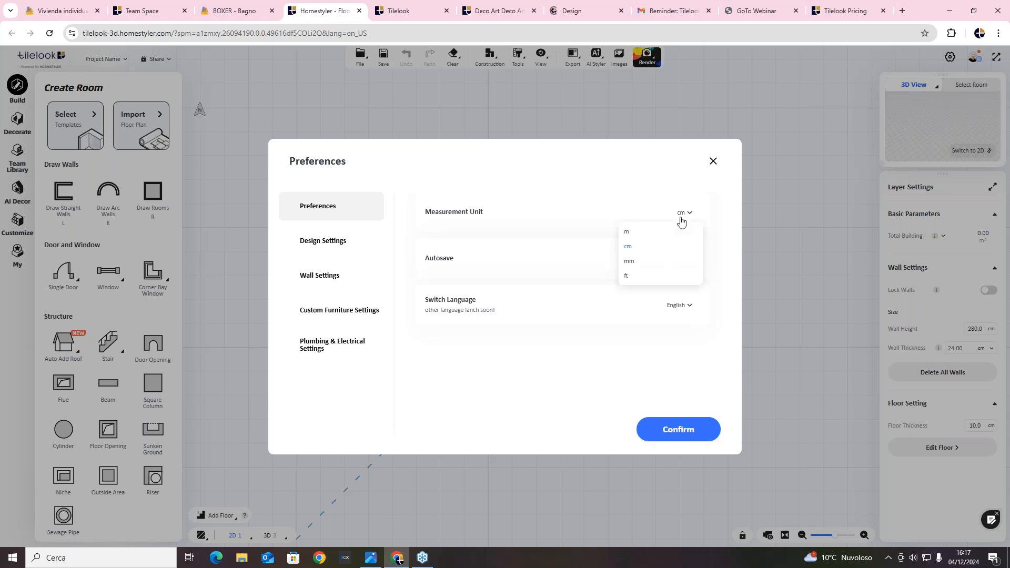
pyautogui.click(681, 219)
pyautogui.click(663, 259)
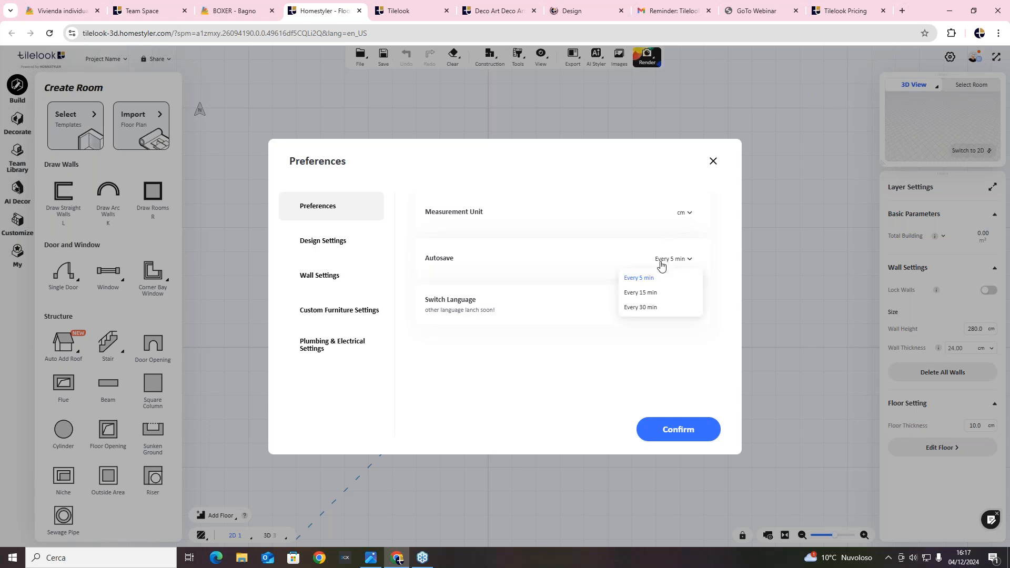
pyautogui.click(659, 267)
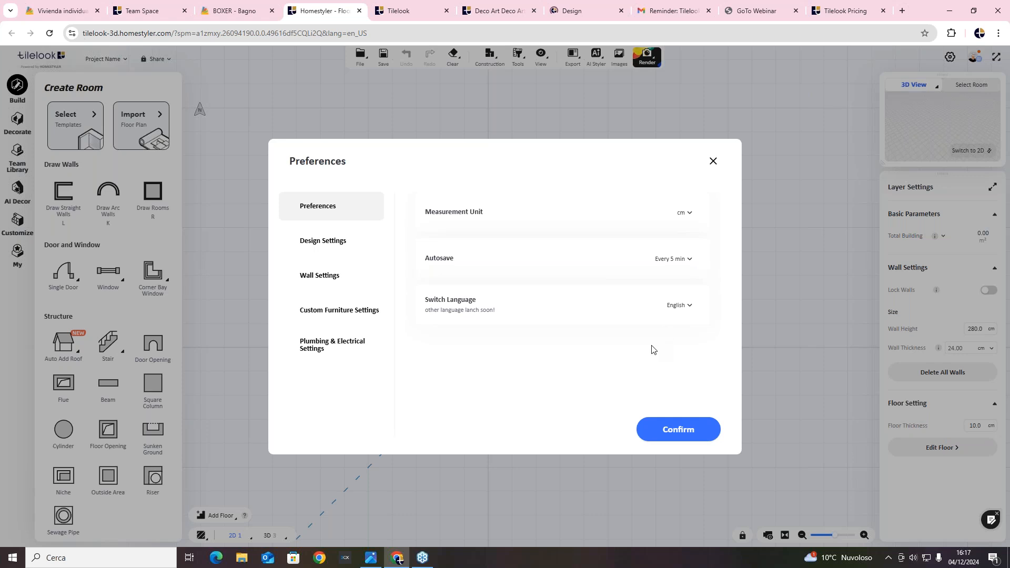
pyautogui.click(679, 305)
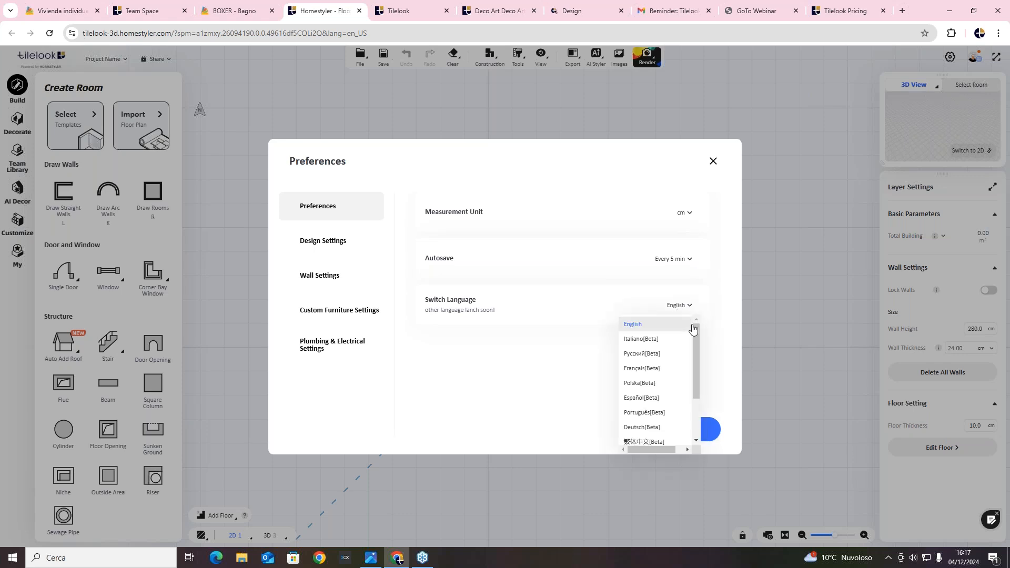
pyautogui.moveTo(697, 338); pyautogui.dragTo(696, 311)
pyautogui.click(692, 306)
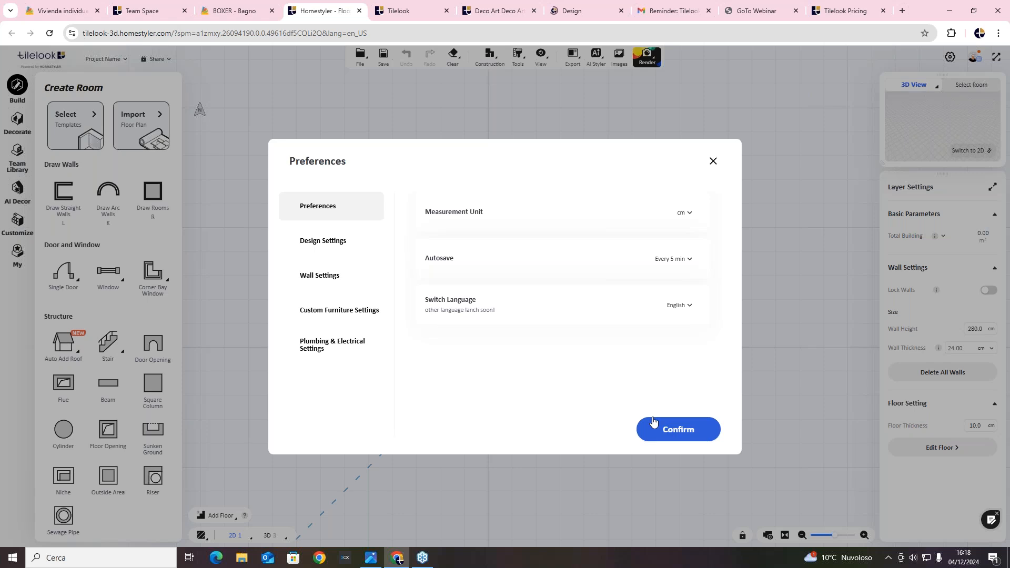
# Examine the design settings in the preferences, including background colors, default view and mouse button behaviour.
pyautogui.click(320, 240)
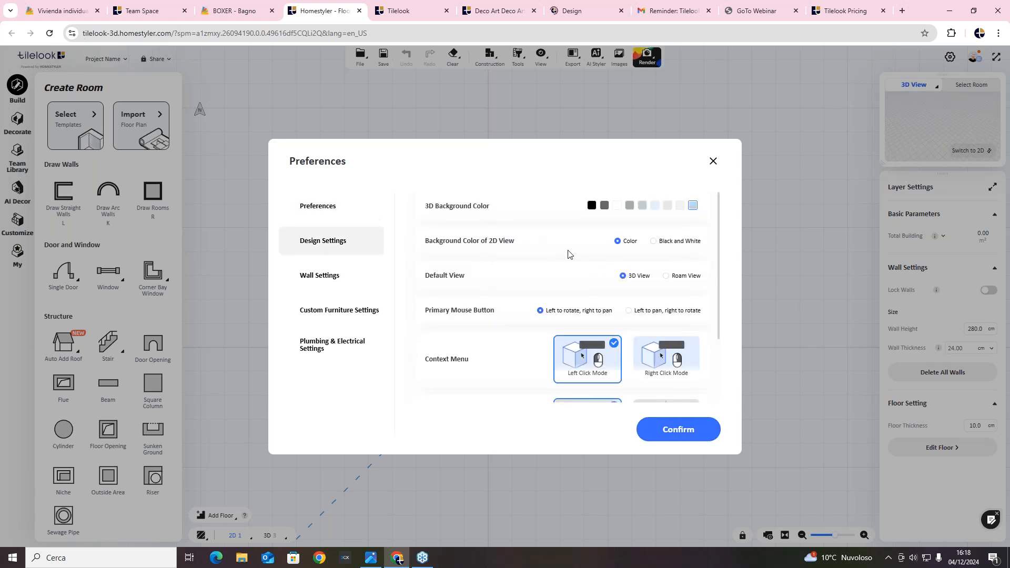
pyautogui.scroll(-2, 559, 284)
pyautogui.scroll(2, 558, 284)
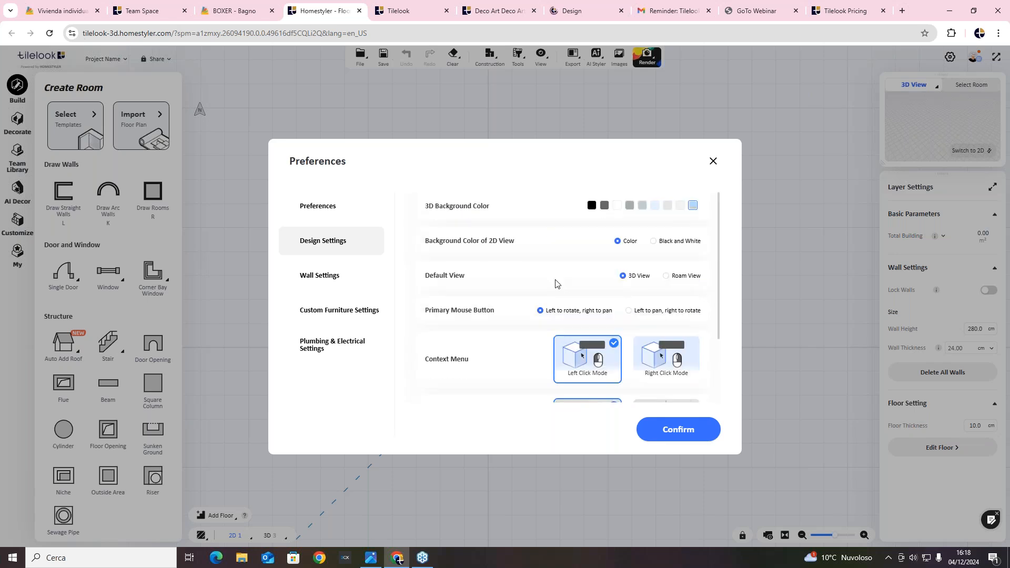
# Set the default wall thickness to 30 cm in the wall preferences and apply the settings.
pyautogui.click(357, 276)
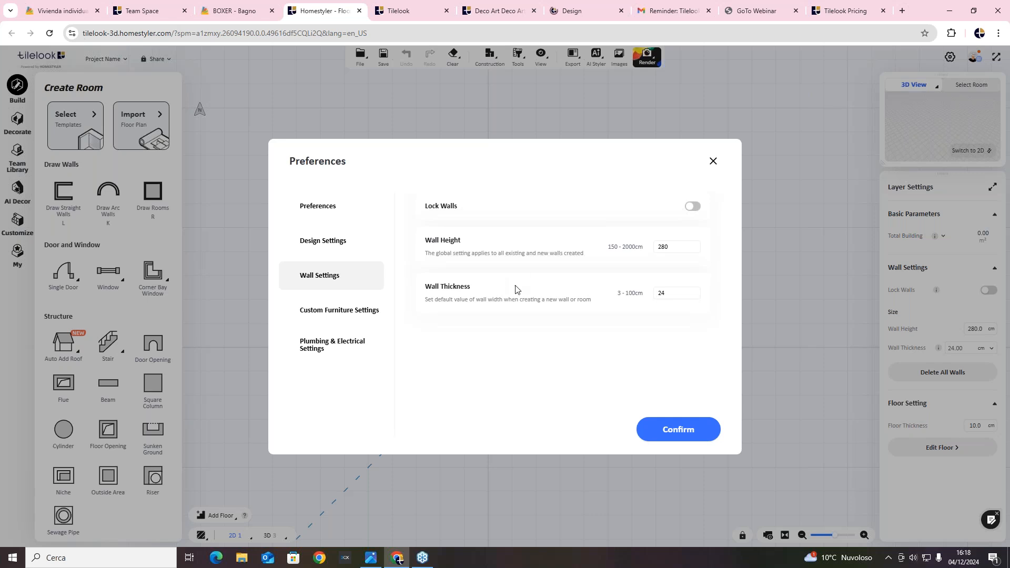
pyautogui.click(662, 292)
pyautogui.write('30')
pyautogui.click(671, 432)
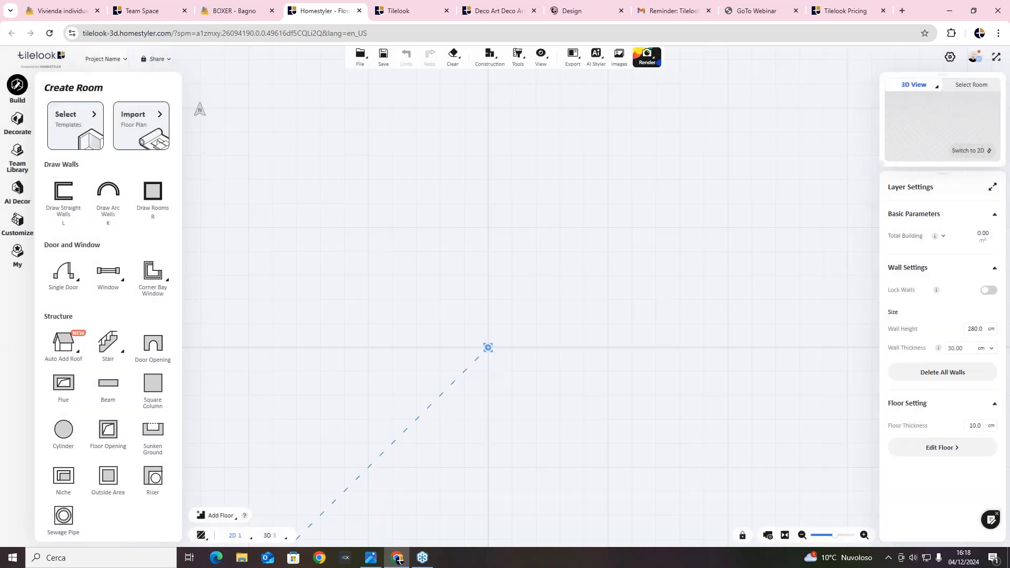
# Draw a closed rectangular room with the straight wall tool, about 471 by 252 cm inside.
pyautogui.moveTo(547, 279); pyautogui.dragTo(568, 272)
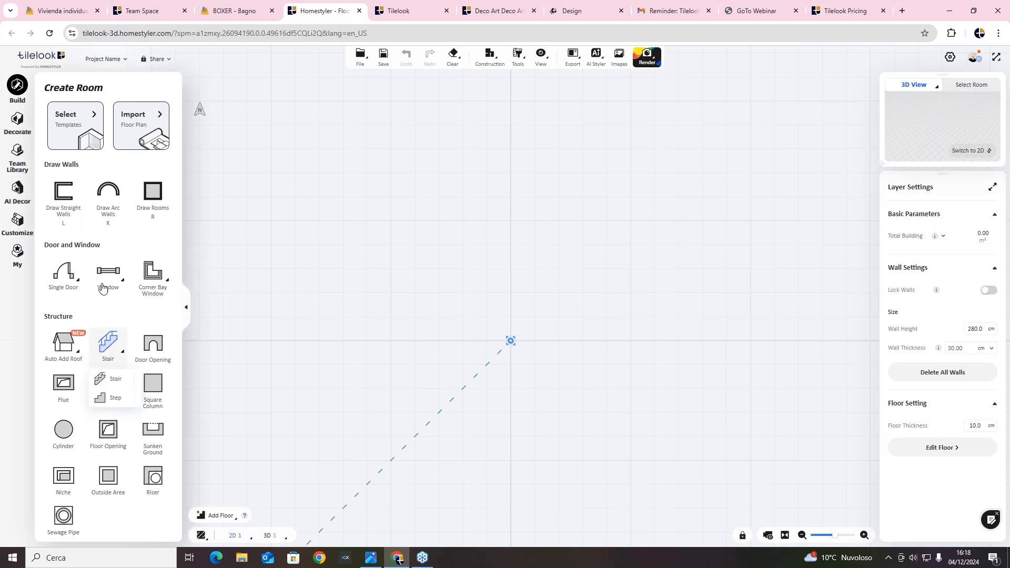
pyautogui.click(69, 199)
pyautogui.click(452, 163)
pyautogui.click(695, 164)
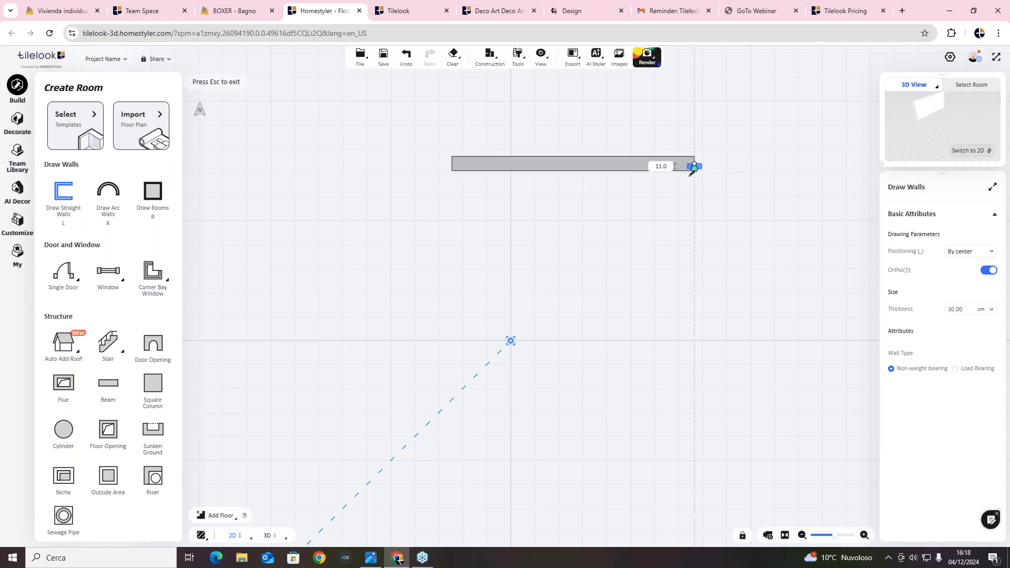
pyautogui.click(694, 297)
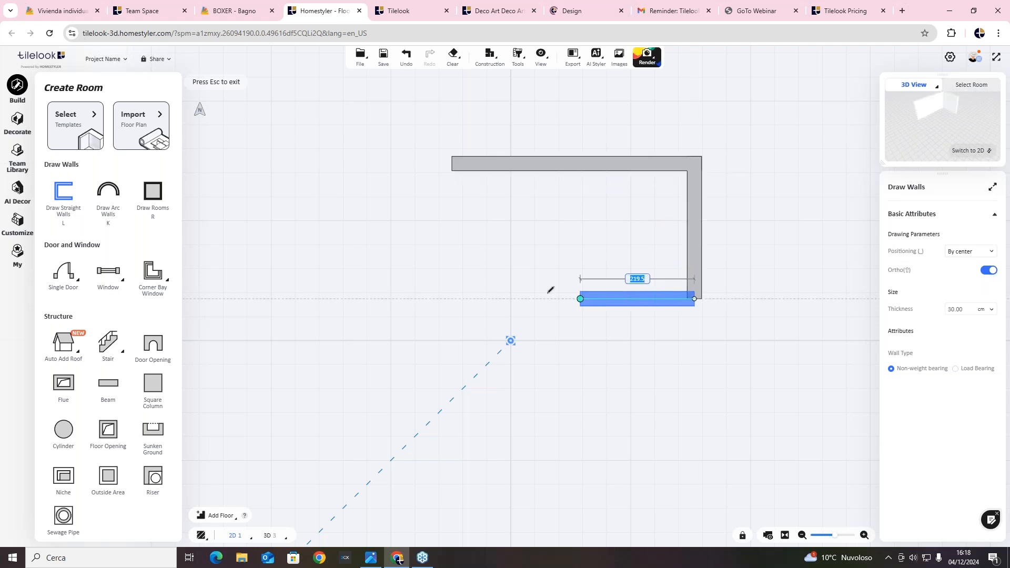
pyautogui.click(454, 298)
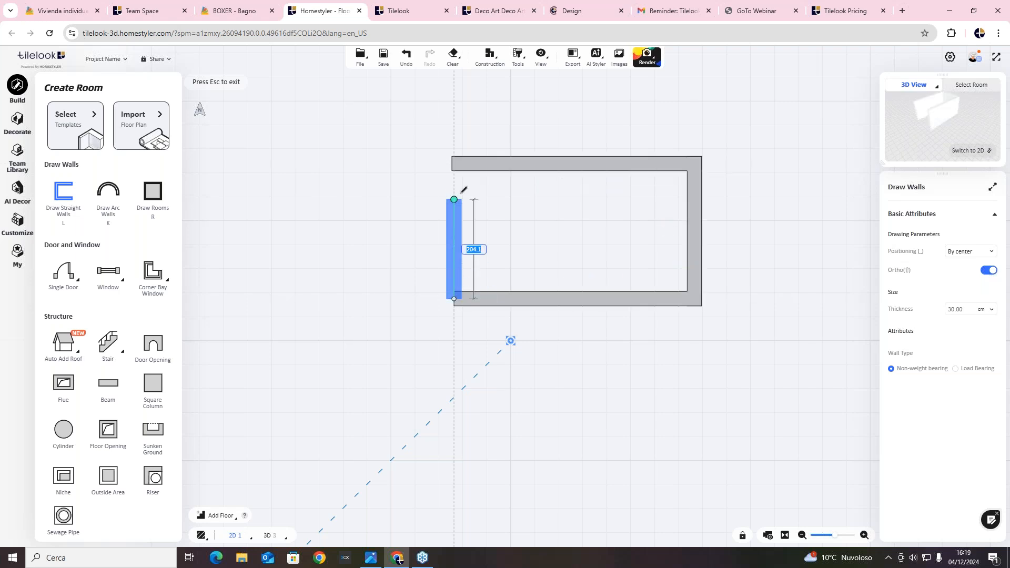
pyautogui.click(455, 171)
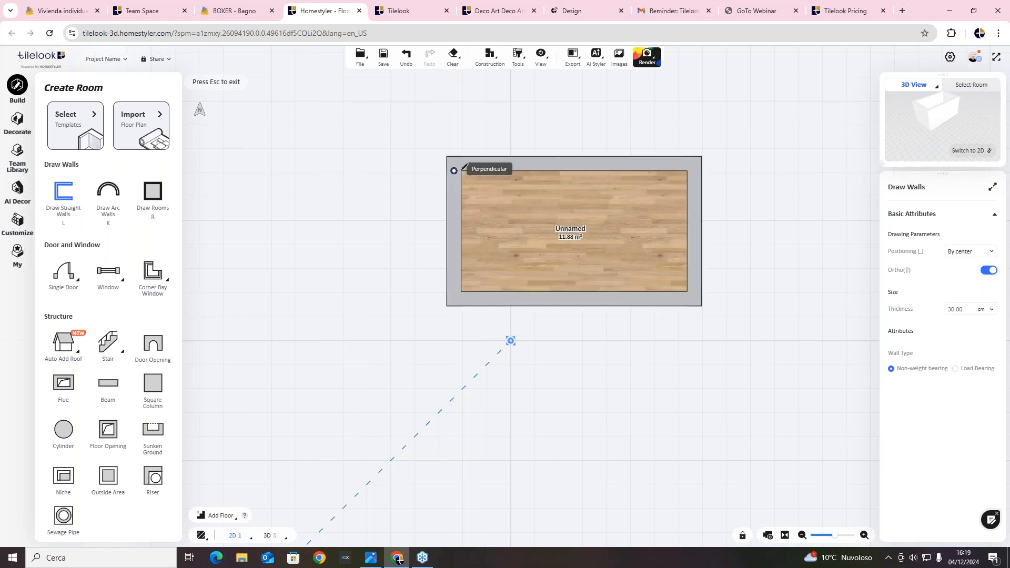
pyautogui.press('Escape')
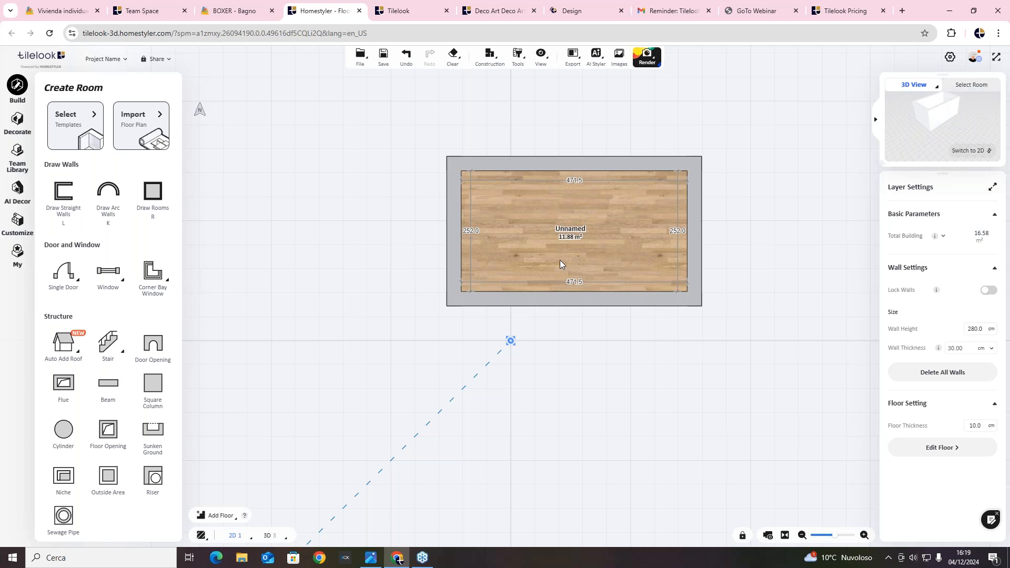
# Inspect the room from different angles in the 3D view and return to the 2D floor plan.
pyautogui.scroll(4, 561, 258)
pyautogui.moveTo(789, 204); pyautogui.dragTo(746, 288)
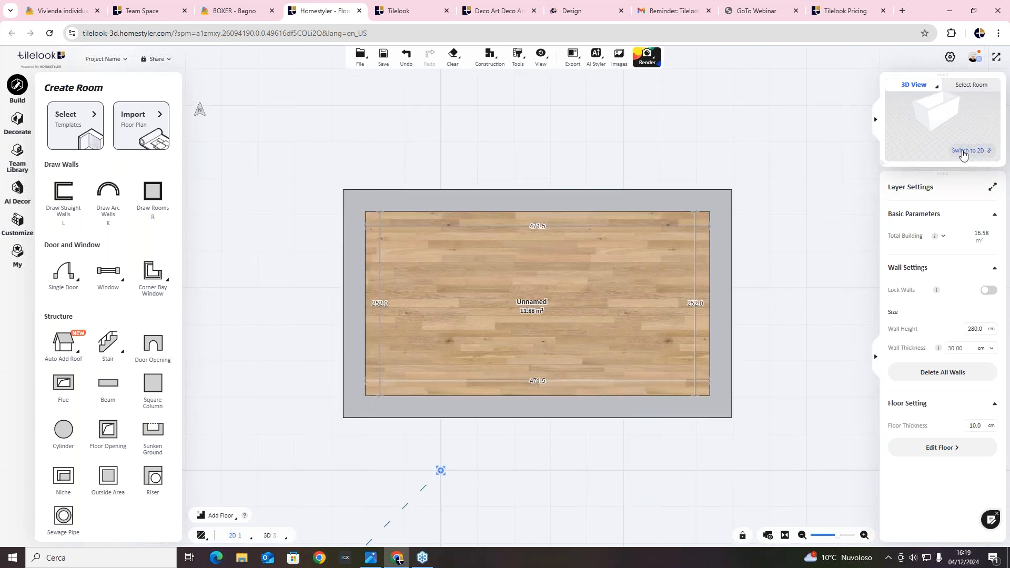
pyautogui.click(970, 151)
pyautogui.moveTo(523, 274); pyautogui.dragTo(439, 212)
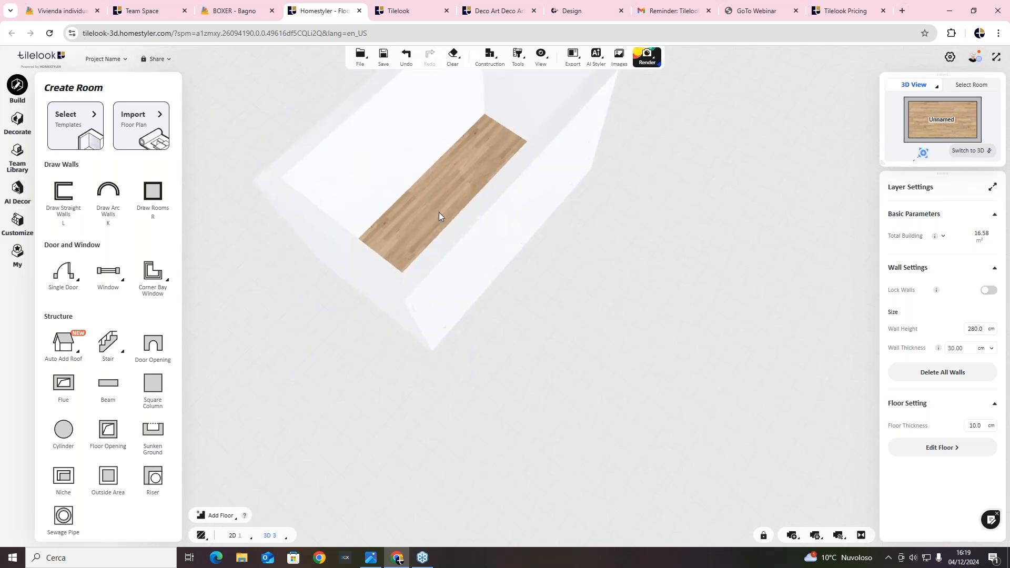
pyautogui.scroll(3, 438, 213)
pyautogui.moveTo(619, 200); pyautogui.dragTo(598, 237)
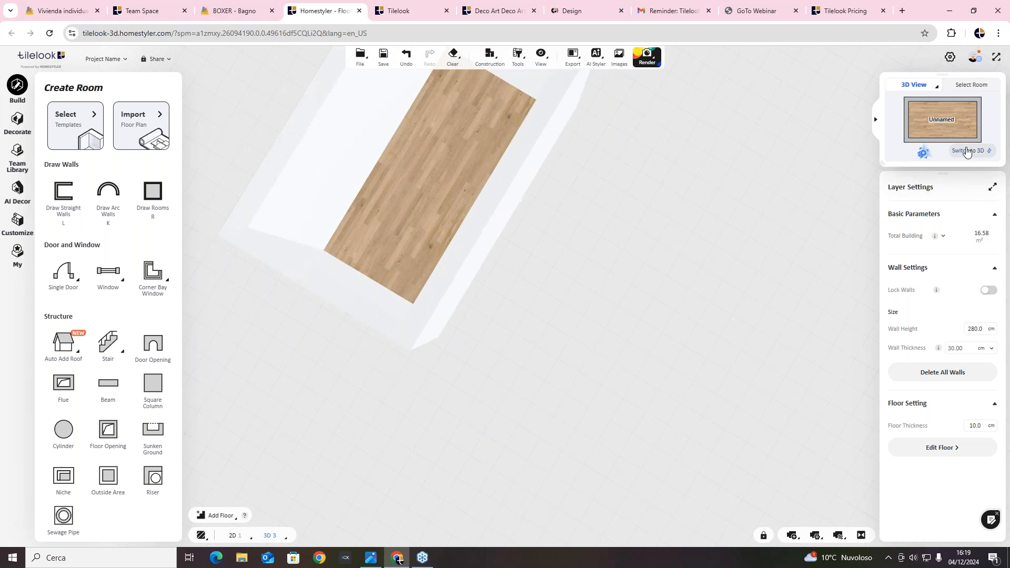
pyautogui.click(970, 150)
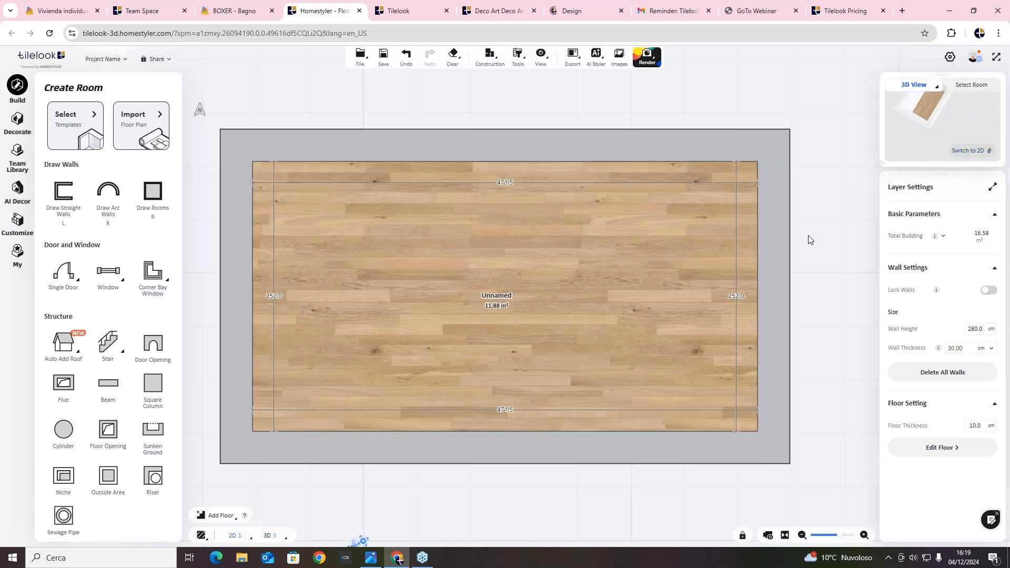
# Move the room's lower and right walls outward to enlarge the interior to about 550 by 315 cm.
pyautogui.scroll(-4, 757, 242)
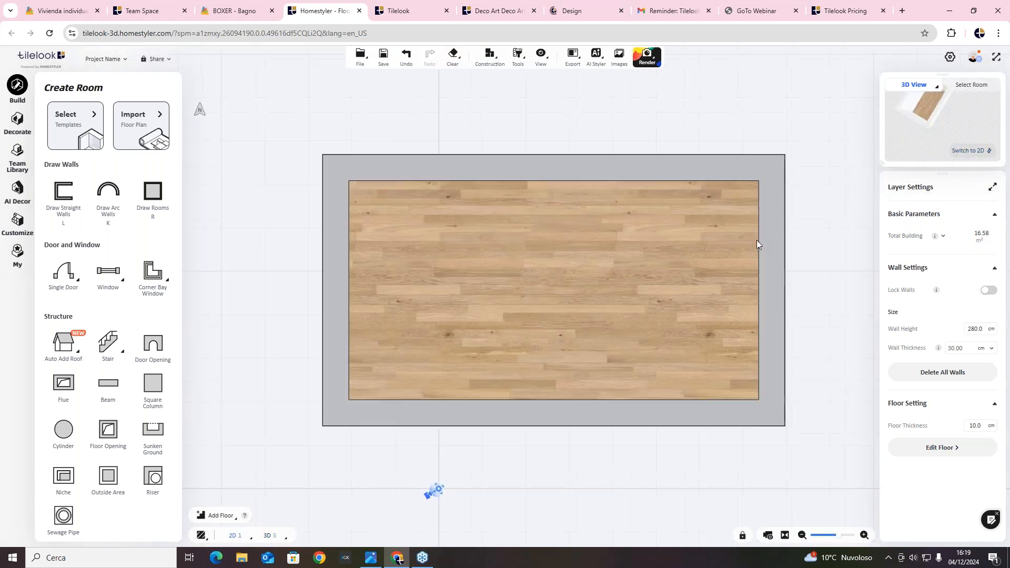
pyautogui.scroll(2, 810, 248)
pyautogui.scroll(-4, 808, 245)
pyautogui.scroll(2, 808, 245)
pyautogui.moveTo(808, 243); pyautogui.dragTo(632, 210)
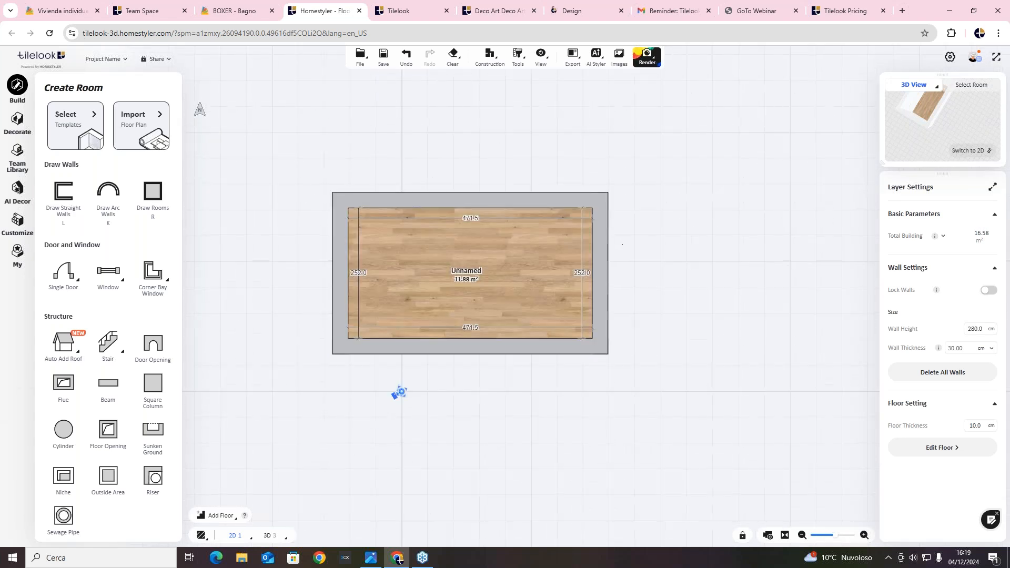
pyautogui.moveTo(470, 349); pyautogui.dragTo(466, 389)
pyautogui.moveTo(603, 293); pyautogui.dragTo(648, 286)
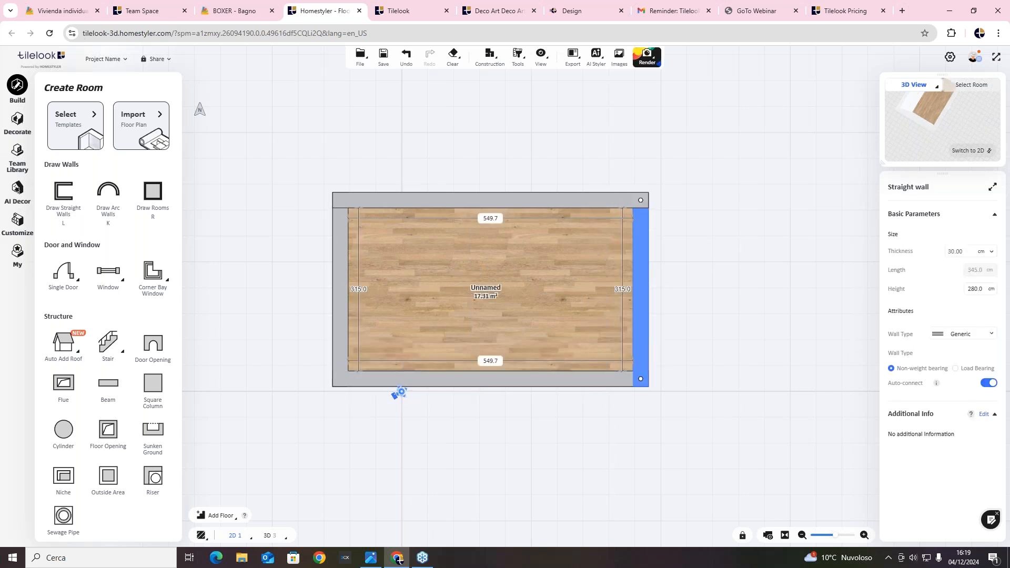
# Set the room's interior dimensions to 400 cm wide and 200 cm deep.
pyautogui.click(496, 219)
pyautogui.write('400')
pyautogui.press('Return')
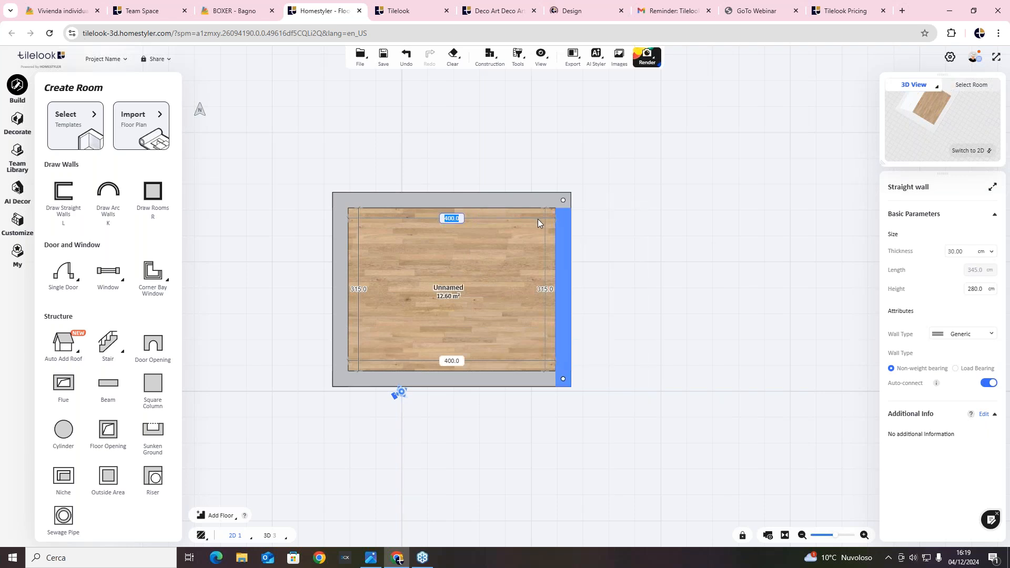
pyautogui.click(338, 321)
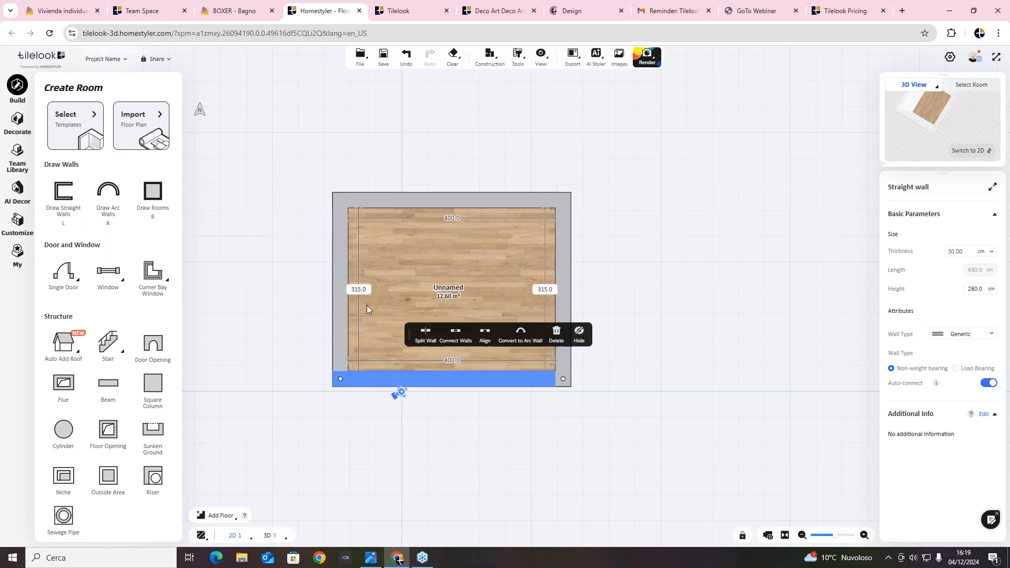
pyautogui.click(360, 282)
pyautogui.click(368, 379)
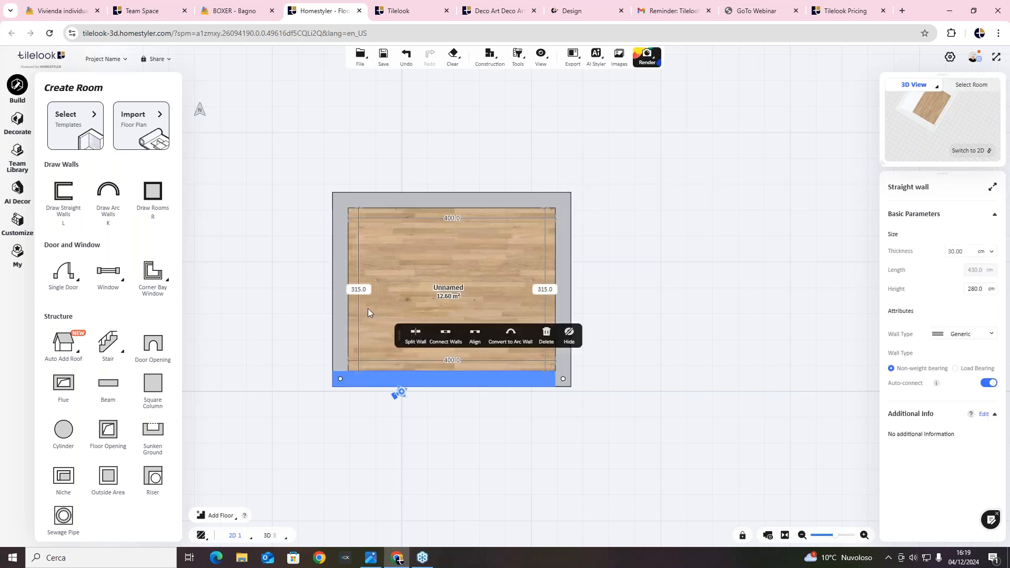
pyautogui.click(367, 290)
pyautogui.write('200')
pyautogui.press('Return')
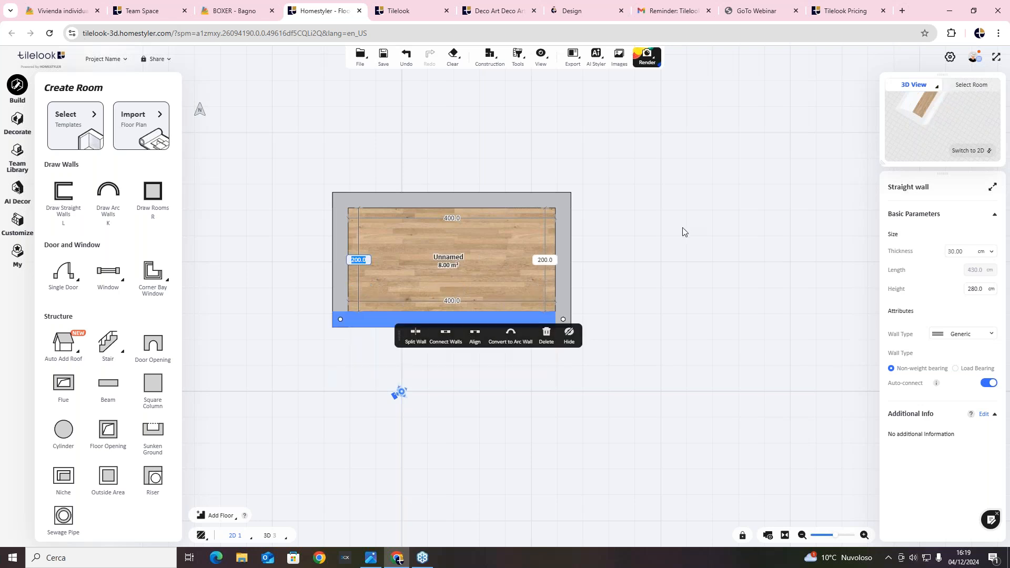
pyautogui.click(653, 241)
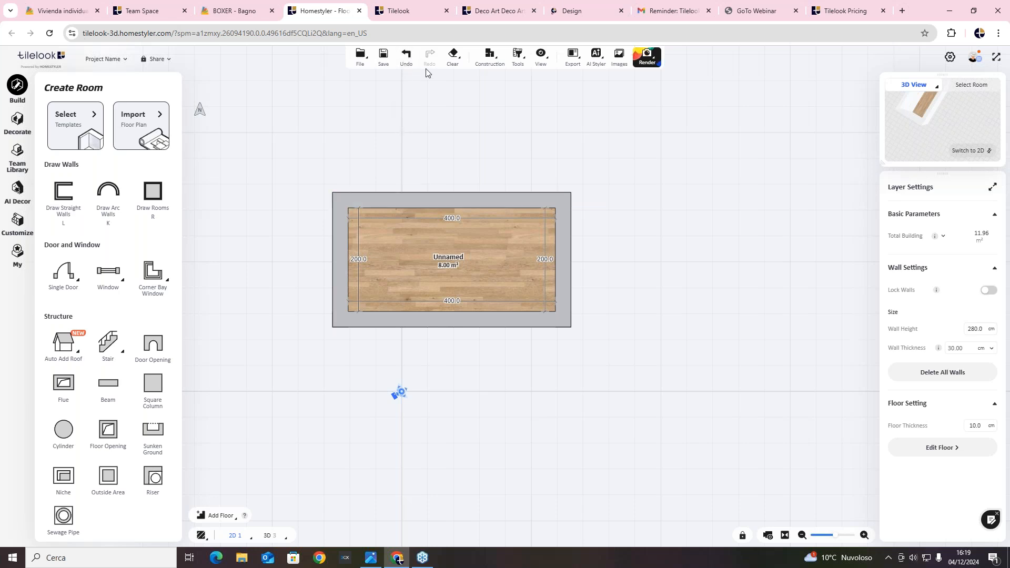
# Clear the whole view to remove the wall-drawn room from the floor plan.
pyautogui.moveTo(451, 59)
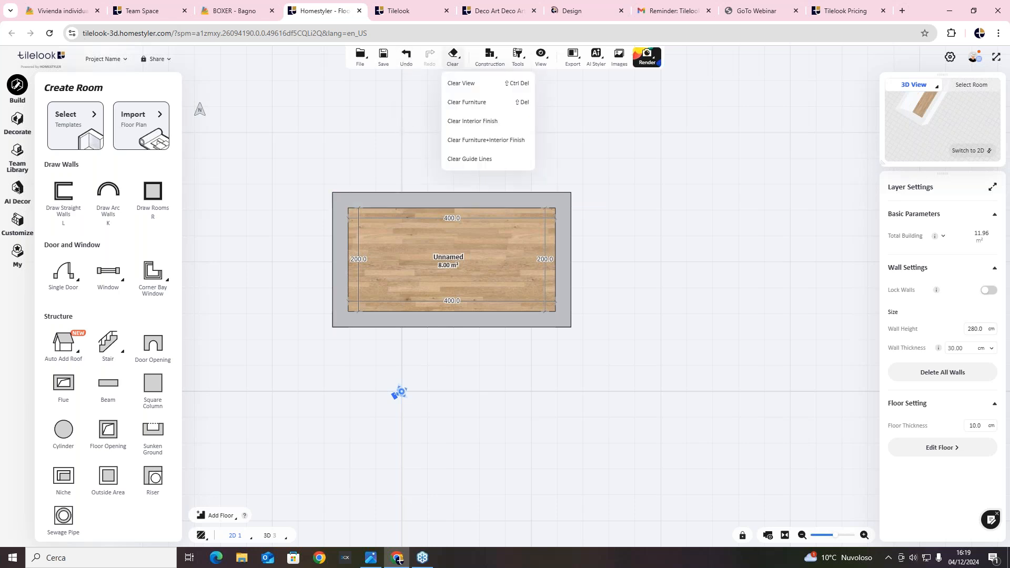
pyautogui.click(453, 84)
pyautogui.click(602, 323)
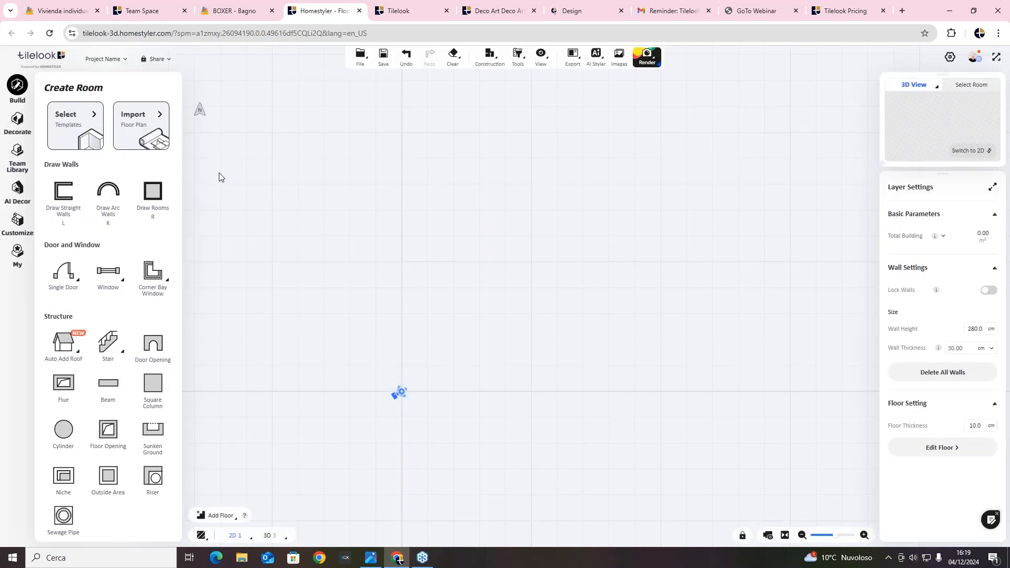
# Draw a rectangular room with the room tool, about 525 by 215 cm inside.
pyautogui.click(153, 191)
pyautogui.click(430, 207)
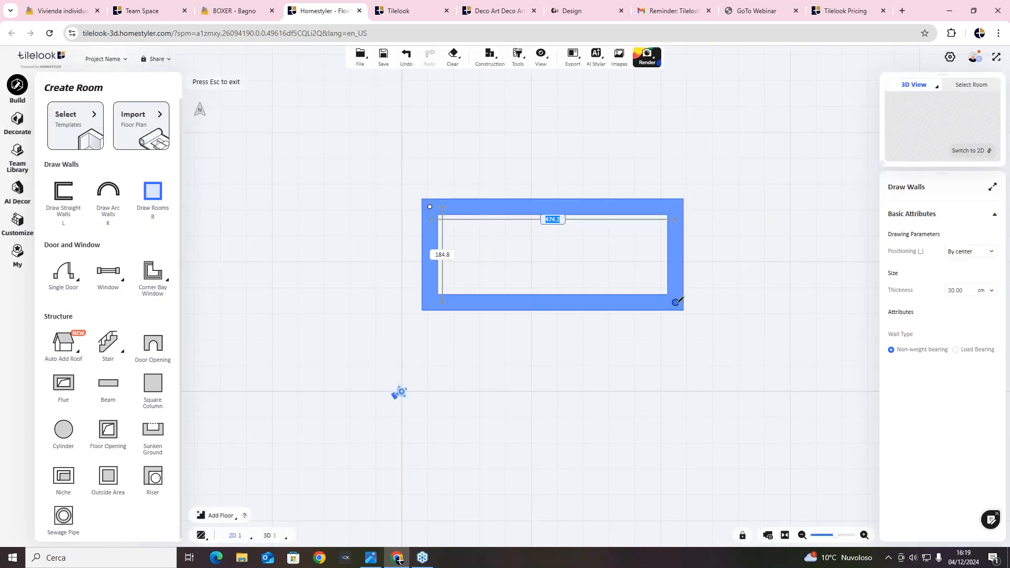
pyautogui.click(717, 333)
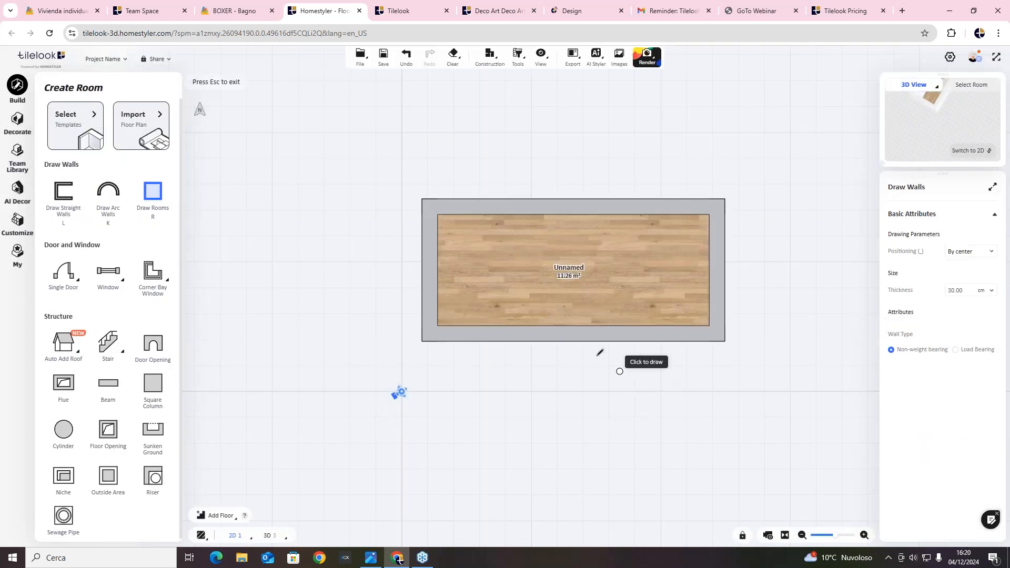
pyautogui.press('Escape')
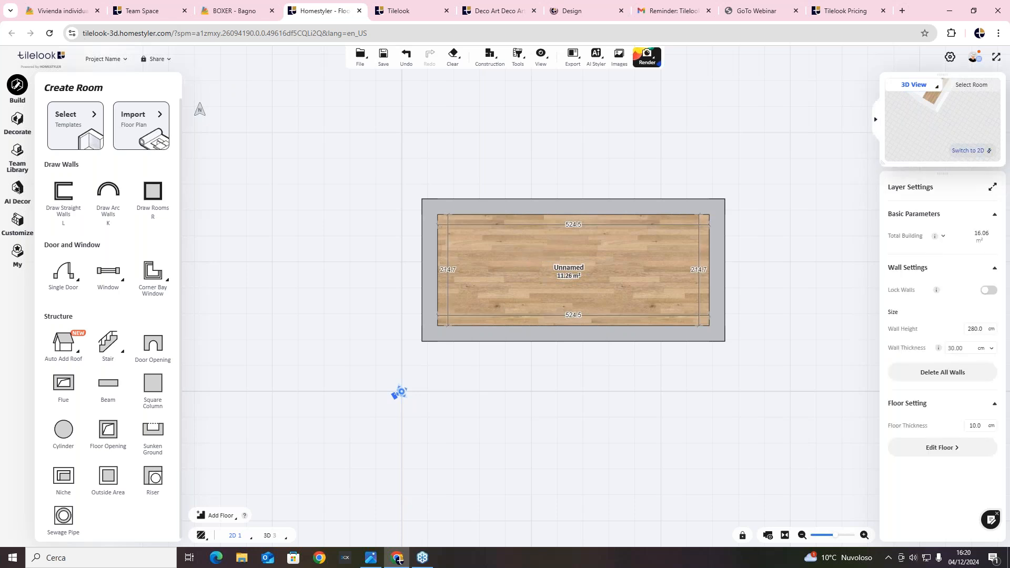
# Look at the room's ceiling plan and return to the 2D floor plan.
pyautogui.moveTo(250, 533)
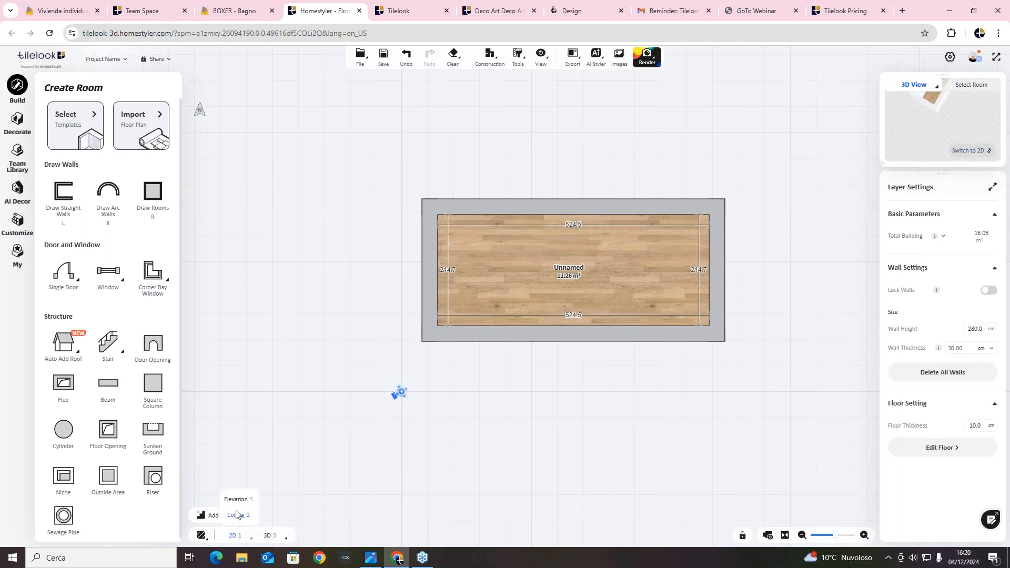
pyautogui.click(237, 515)
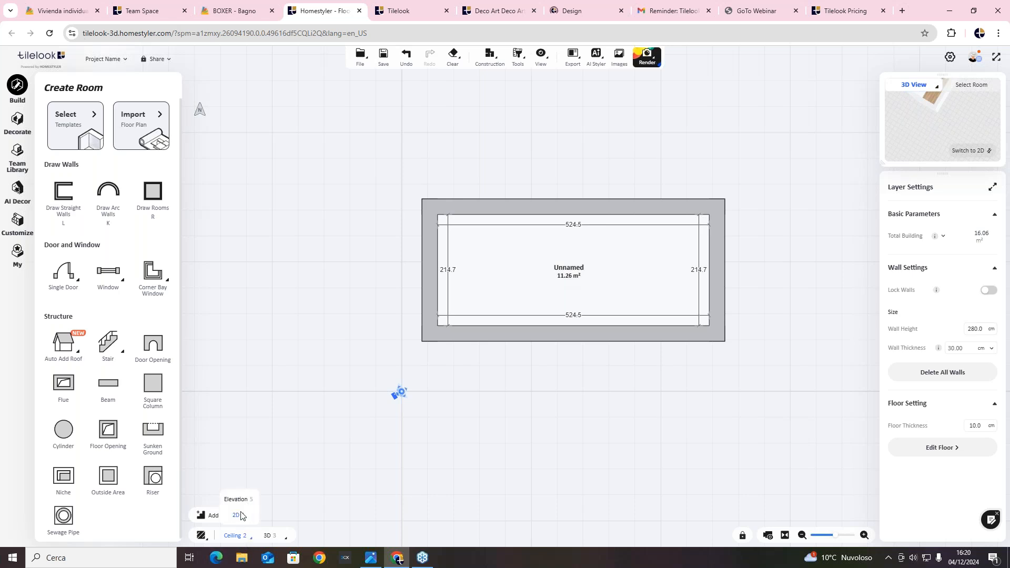
pyautogui.click(238, 504)
pyautogui.moveTo(770, 301); pyautogui.dragTo(727, 320)
# Walk through the room's interior in the Roam view and approach the far wall.
pyautogui.click(272, 515)
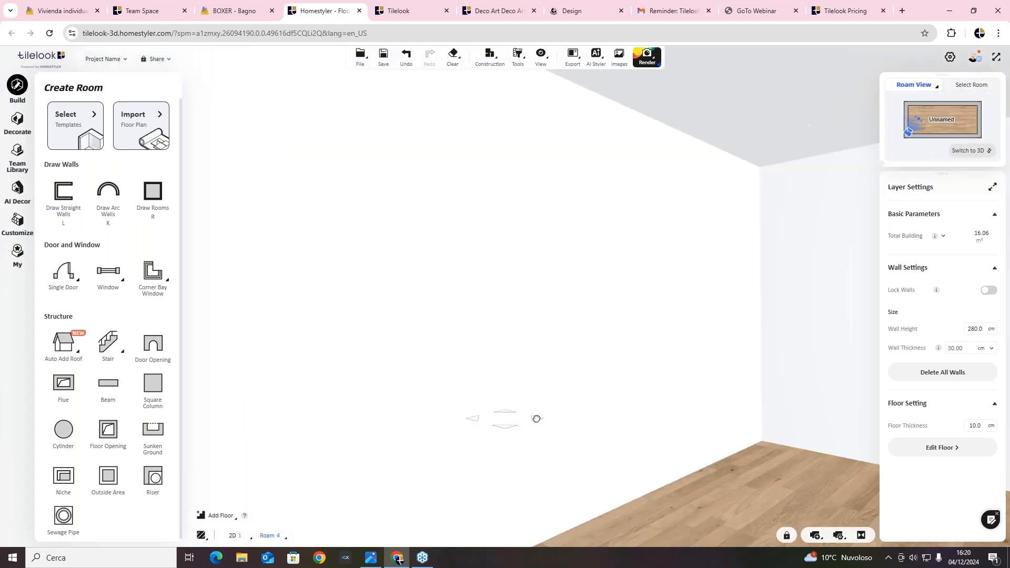
pyautogui.moveTo(537, 419); pyautogui.dragTo(494, 410)
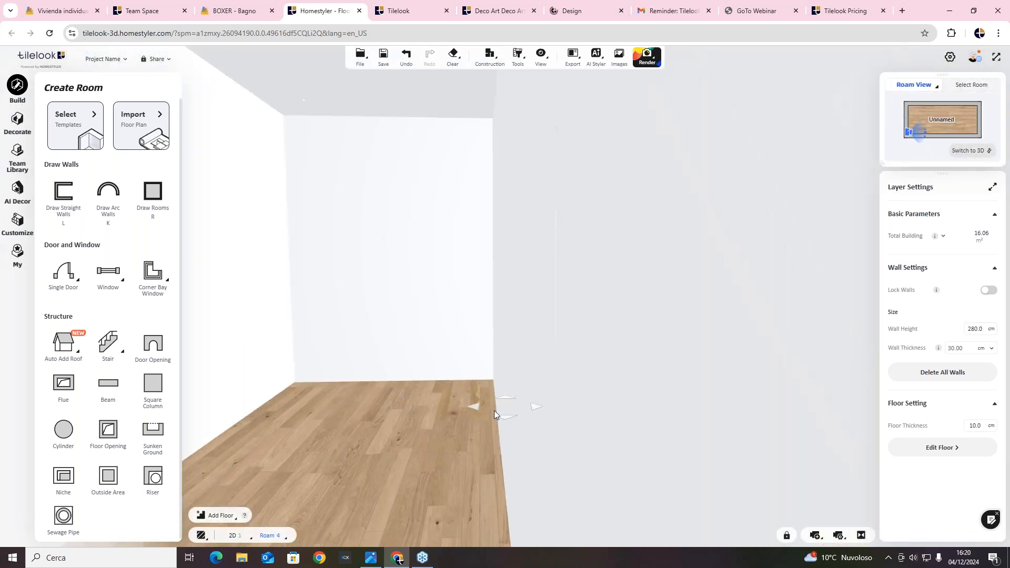
pyautogui.press('Left')
pyautogui.scroll(5, 493, 410)
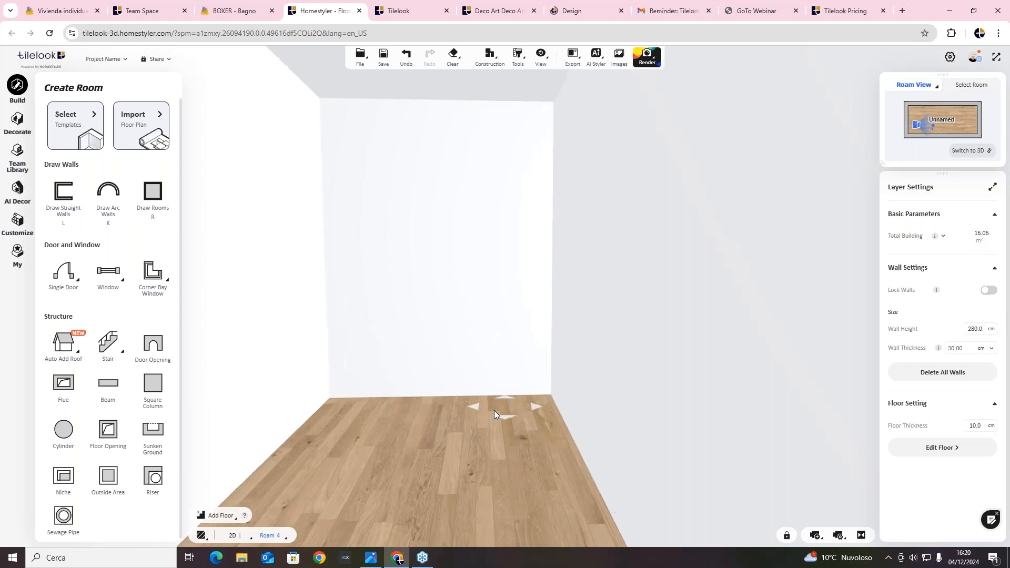
pyautogui.moveTo(494, 411)
pyautogui.mouseDown()
pyautogui.moveTo(525, 423)
pyautogui.moveTo(494, 398)
pyautogui.mouseUp()
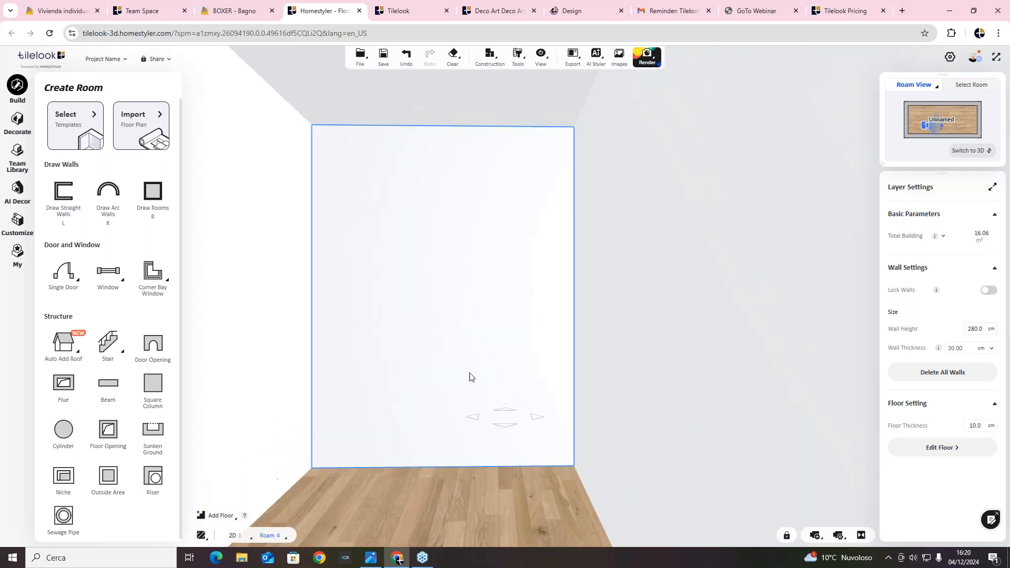
pyautogui.click(493, 389)
pyautogui.scroll(4, 493, 390)
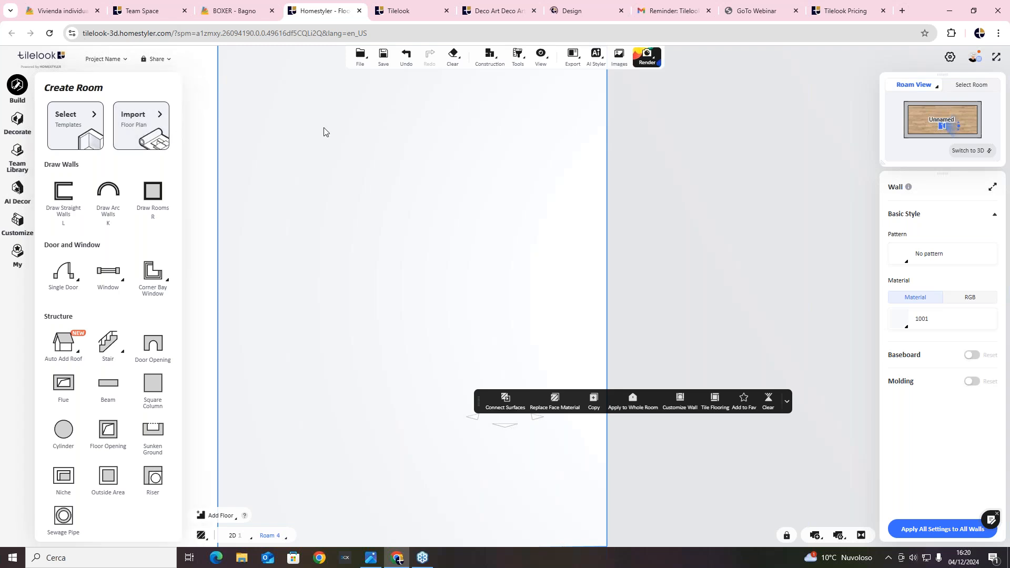
# Clear the whole view to remove the room and return to the 2D floor plan.
pyautogui.moveTo(452, 56)
pyautogui.click(458, 81)
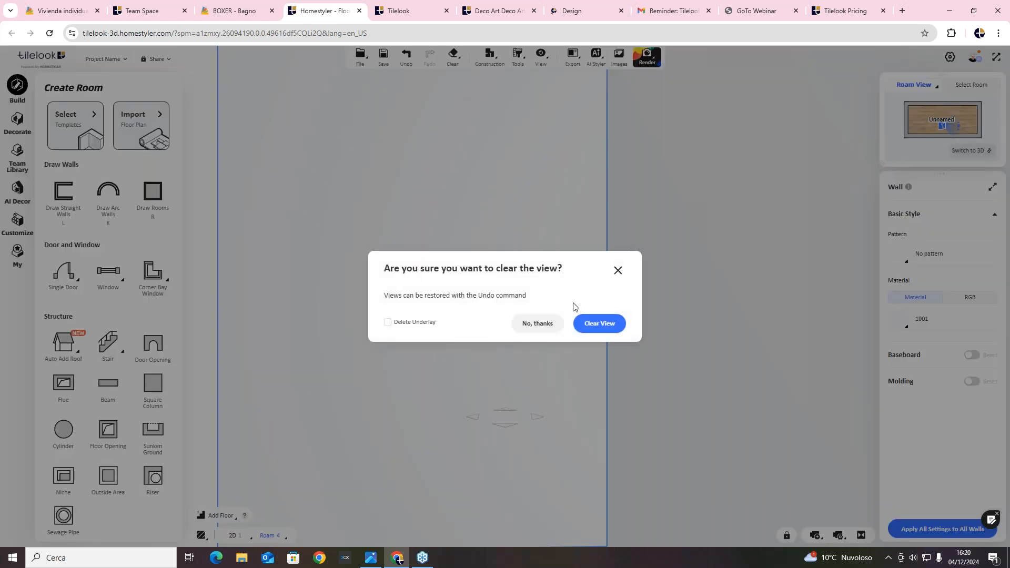
pyautogui.click(586, 331)
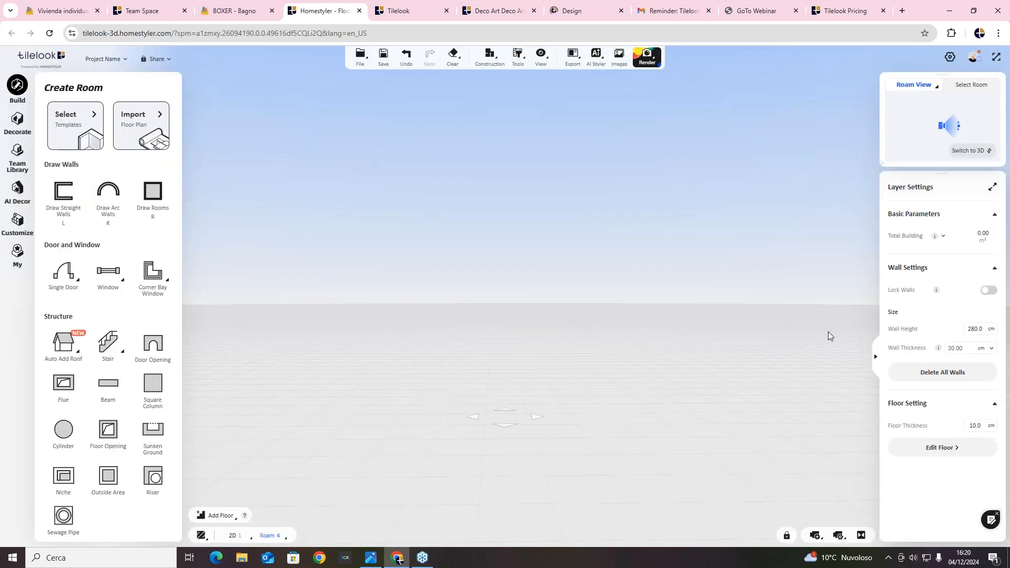
pyautogui.click(231, 535)
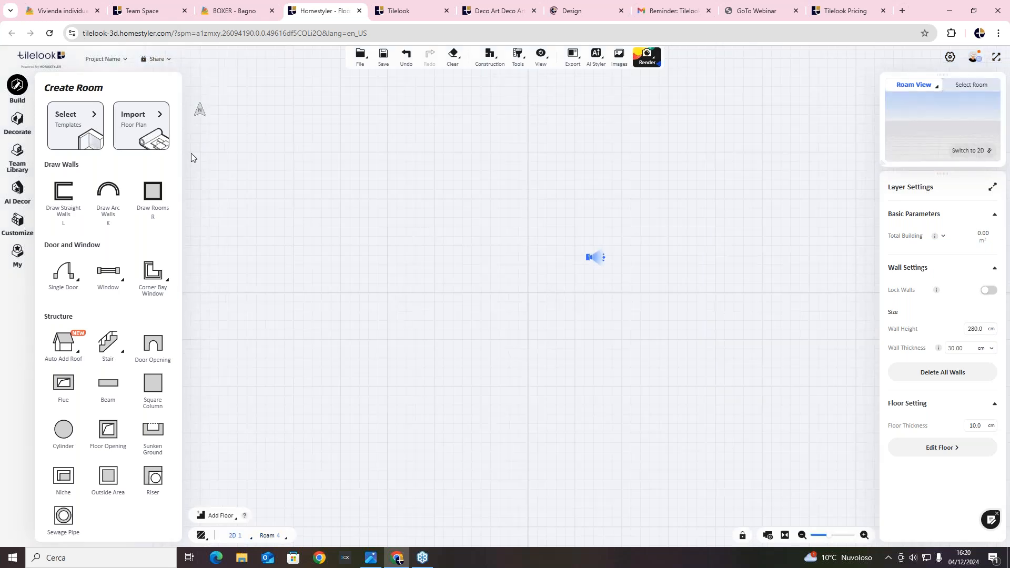
# Import the floor plan image "planimetria esempio.jpg", accepting replacement of the current plan.
pyautogui.click(153, 134)
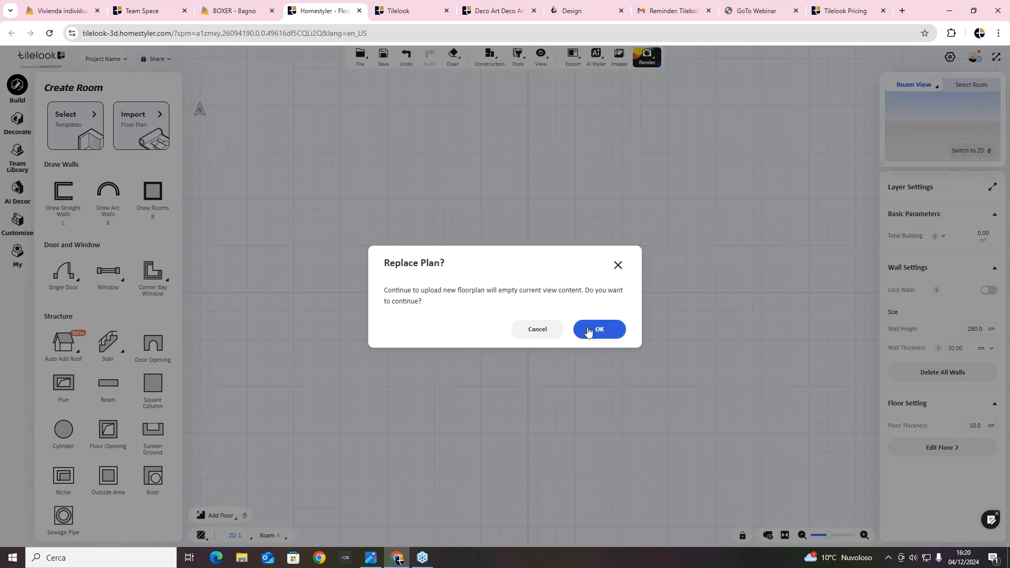
pyautogui.click(588, 331)
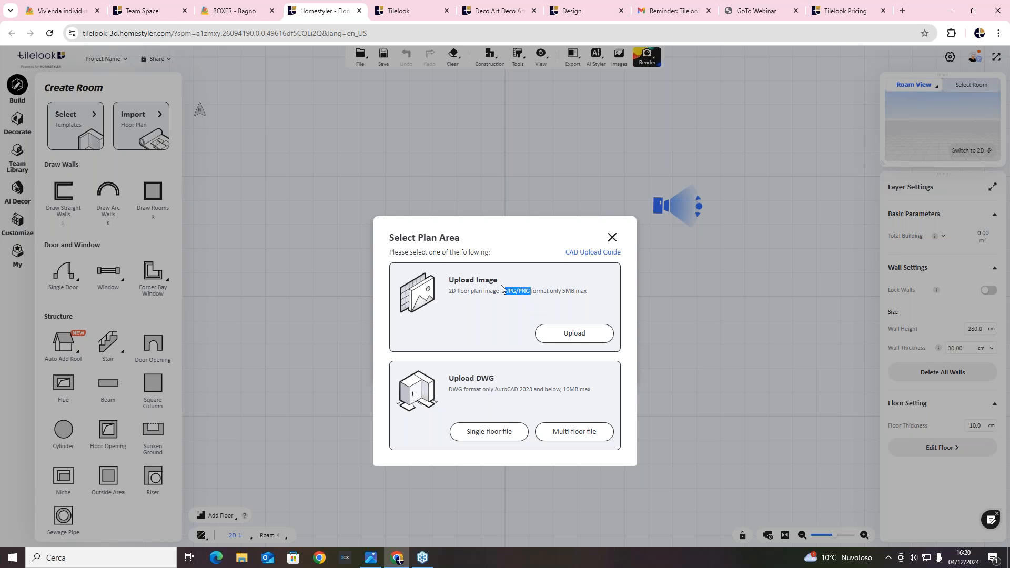
pyautogui.click(574, 333)
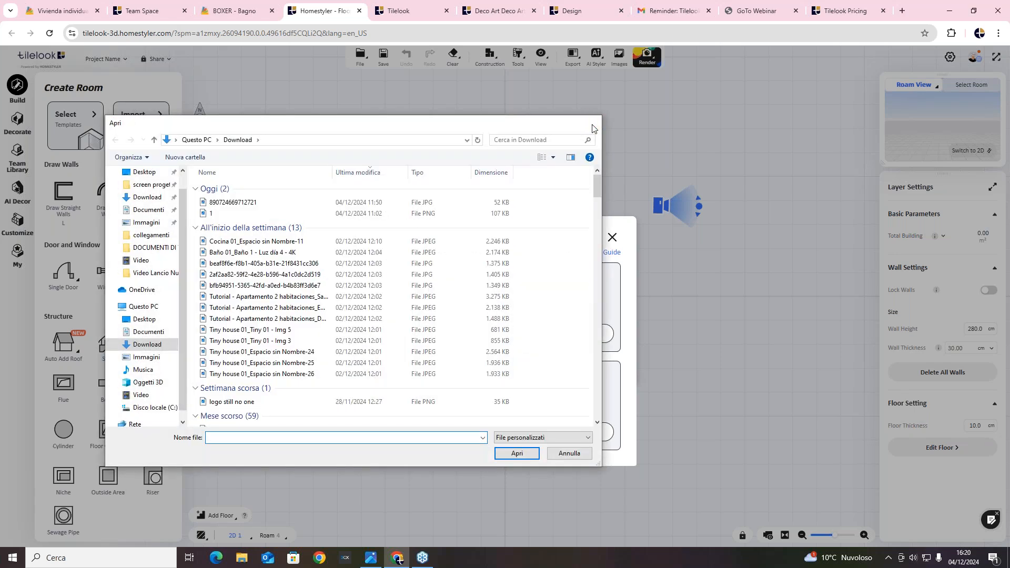
pyautogui.click(592, 128)
pyautogui.click(568, 334)
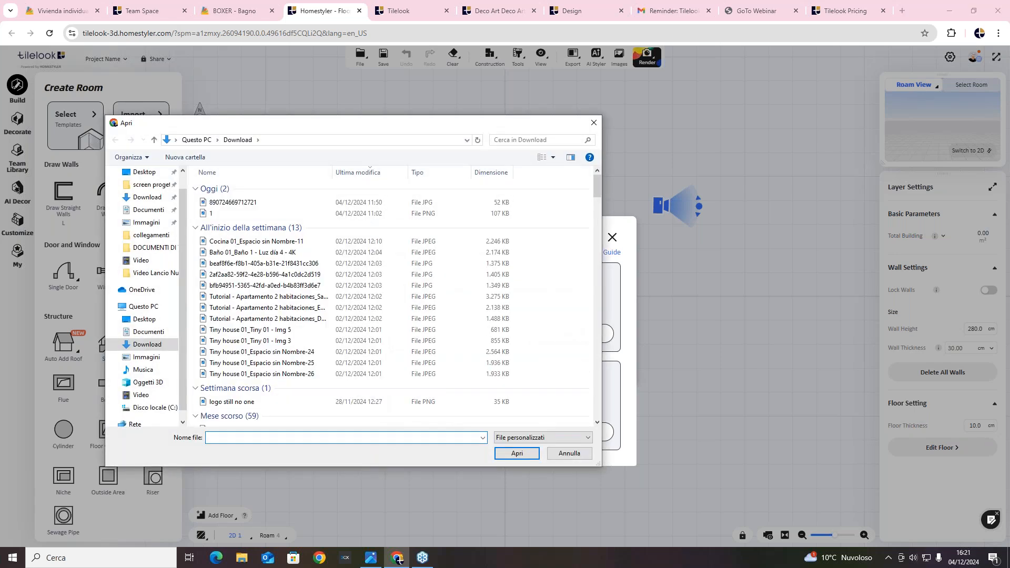
pyautogui.write('PLAM')
pyautogui.press('BackSpace')
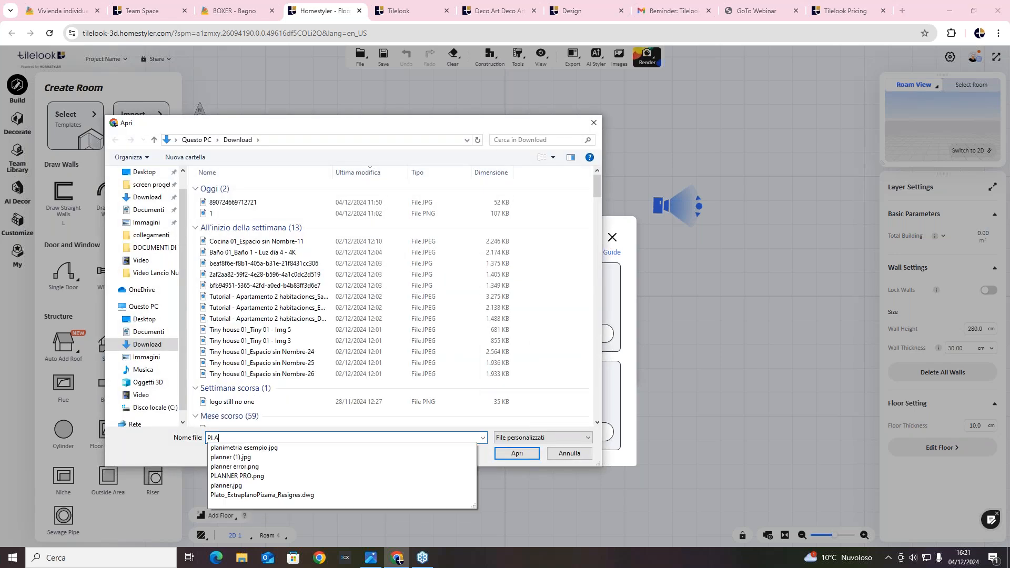
pyautogui.click(324, 453)
pyautogui.click(516, 452)
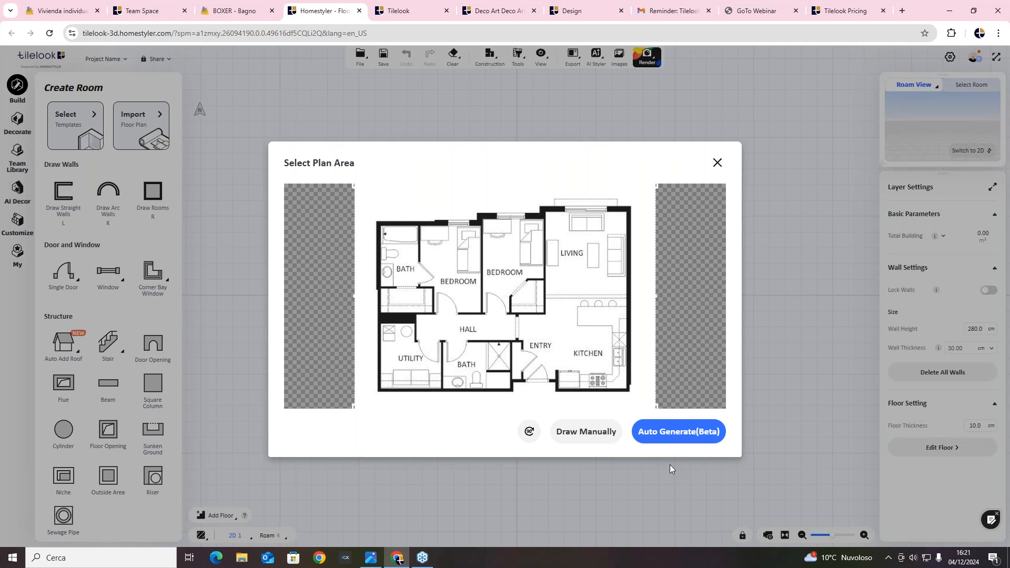
# Choose manual drawing for the plan and stretch the scale ruler along the exterior wall below the utility room and bath.
pyautogui.click(586, 432)
pyautogui.scroll(5, 557, 322)
pyautogui.moveTo(567, 316); pyautogui.dragTo(606, 263)
pyautogui.moveTo(476, 239); pyautogui.dragTo(349, 382)
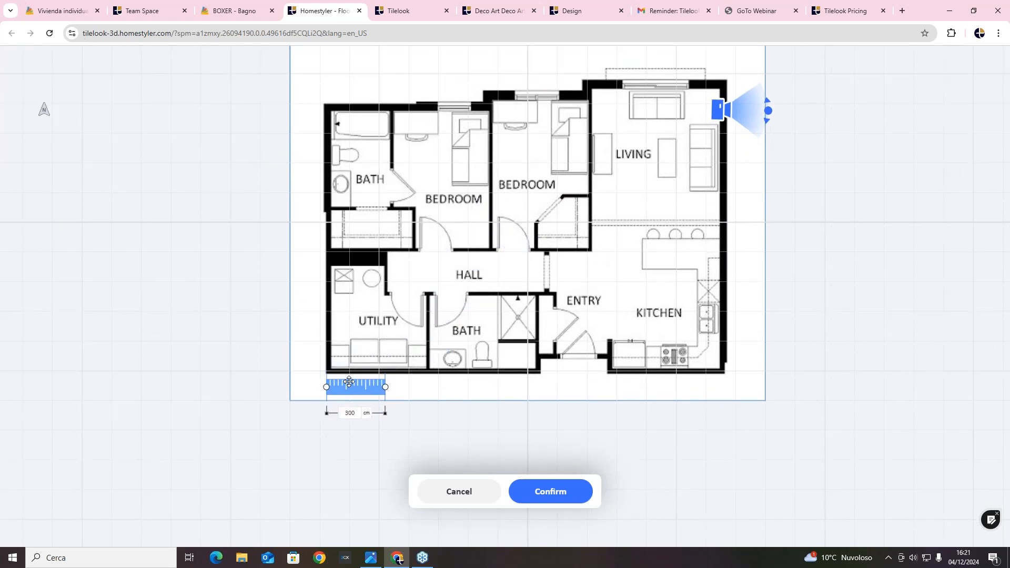
pyautogui.scroll(4, 383, 346)
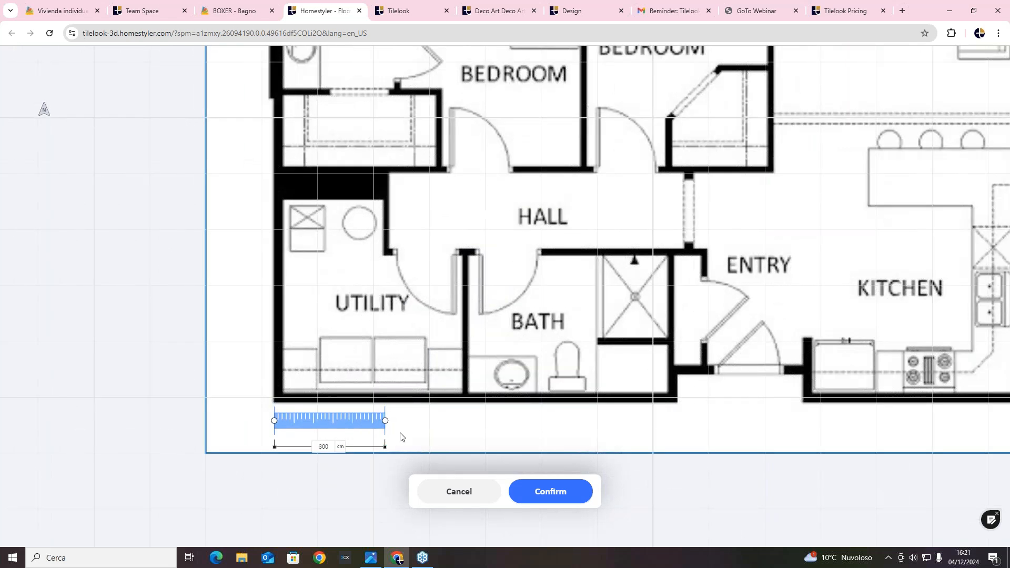
pyautogui.moveTo(386, 419); pyautogui.dragTo(678, 419)
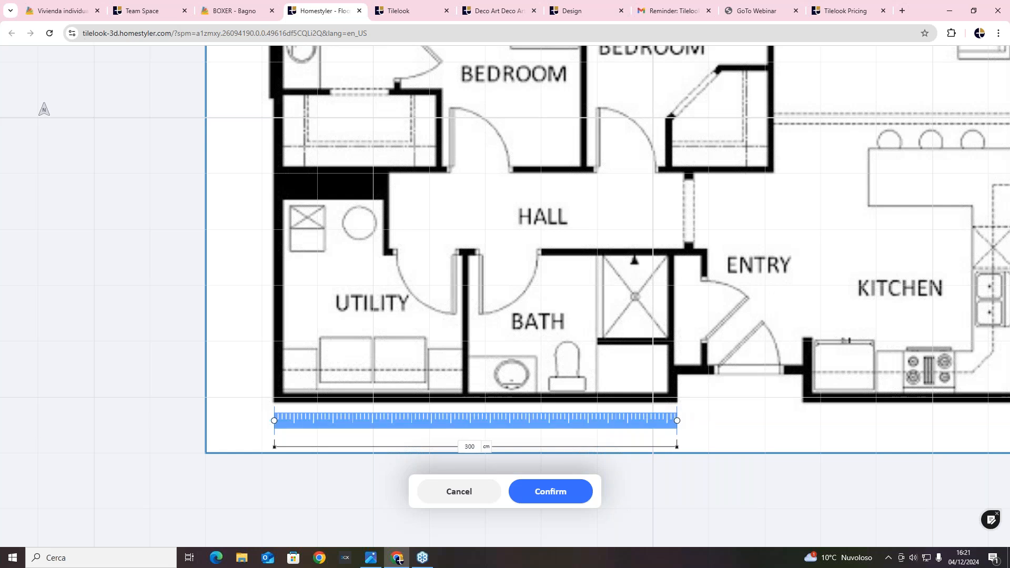
# Fine-tune both ruler ends to the outer corners of the wall below the utility room and bath, and confirm the scale at 300 cm.
pyautogui.doubleClick(472, 447)
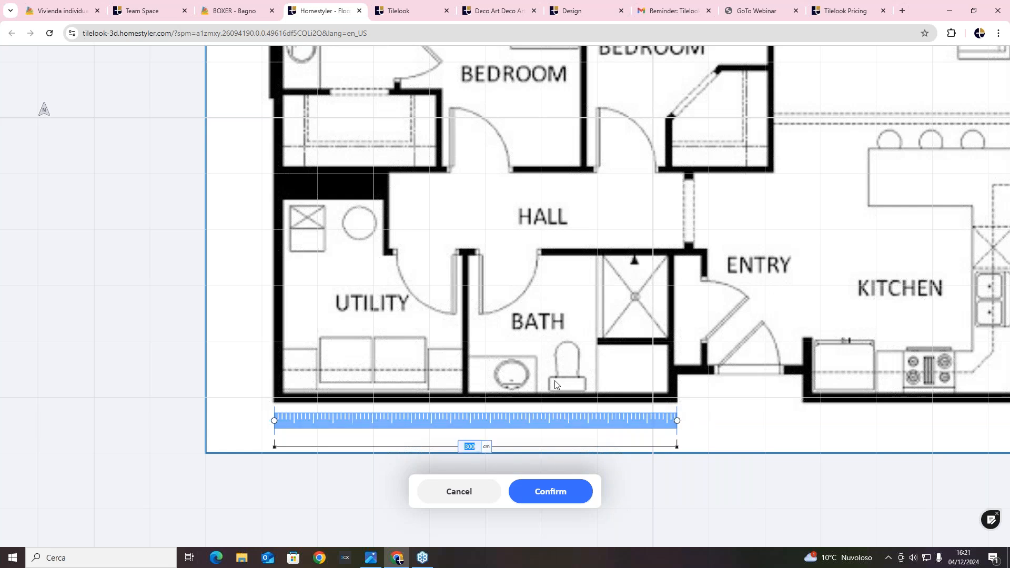
pyautogui.scroll(-1, 554, 380)
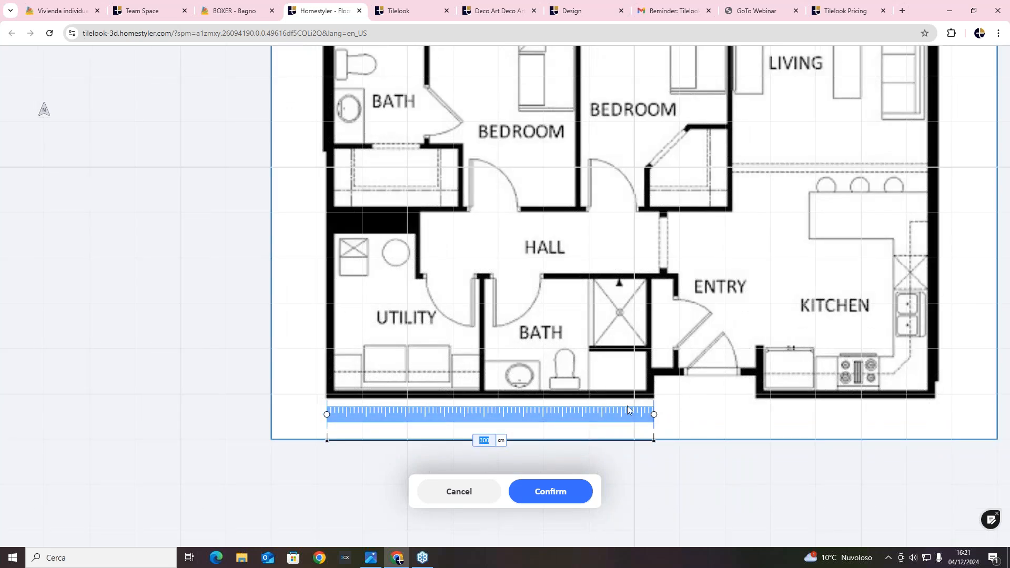
pyautogui.scroll(4, 647, 399)
pyautogui.scroll(2, 678, 402)
pyautogui.moveTo(659, 432); pyautogui.dragTo(665, 432)
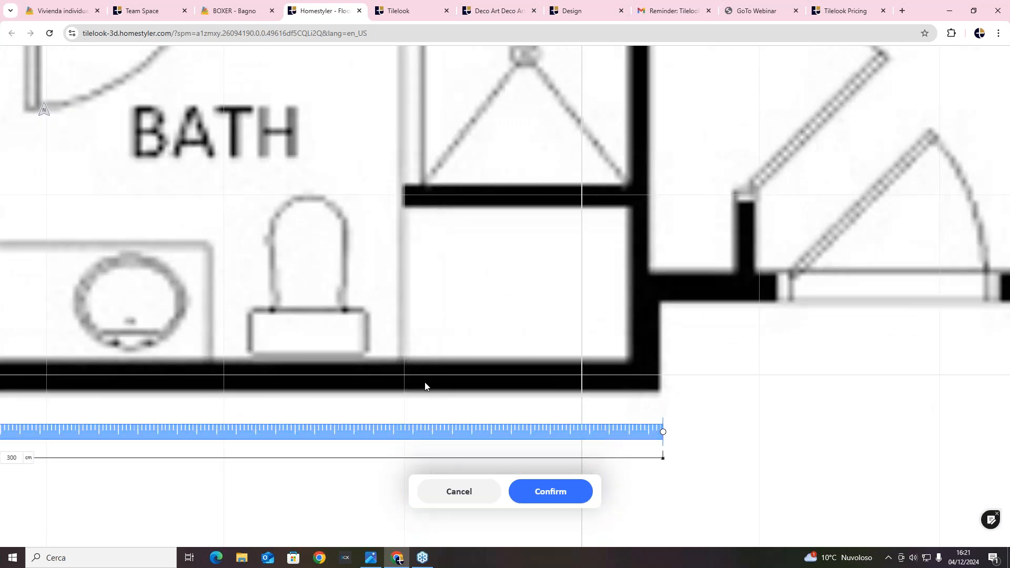
pyautogui.scroll(-2, 426, 376)
pyautogui.moveTo(435, 381); pyautogui.dragTo(675, 381)
pyautogui.scroll(4, 364, 361)
pyautogui.moveTo(306, 412); pyautogui.dragTo(424, 314)
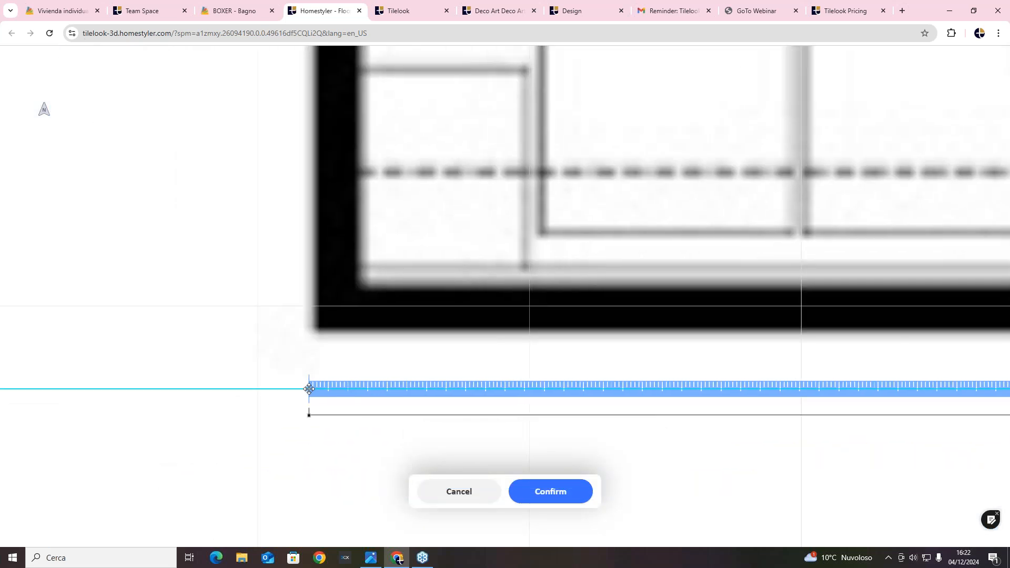
pyautogui.scroll(-1, 798, 272)
pyautogui.scroll(-3, 799, 269)
pyautogui.moveTo(786, 255); pyautogui.dragTo(377, 274)
pyautogui.scroll(-4, 498, 237)
pyautogui.scroll(-5, 615, 231)
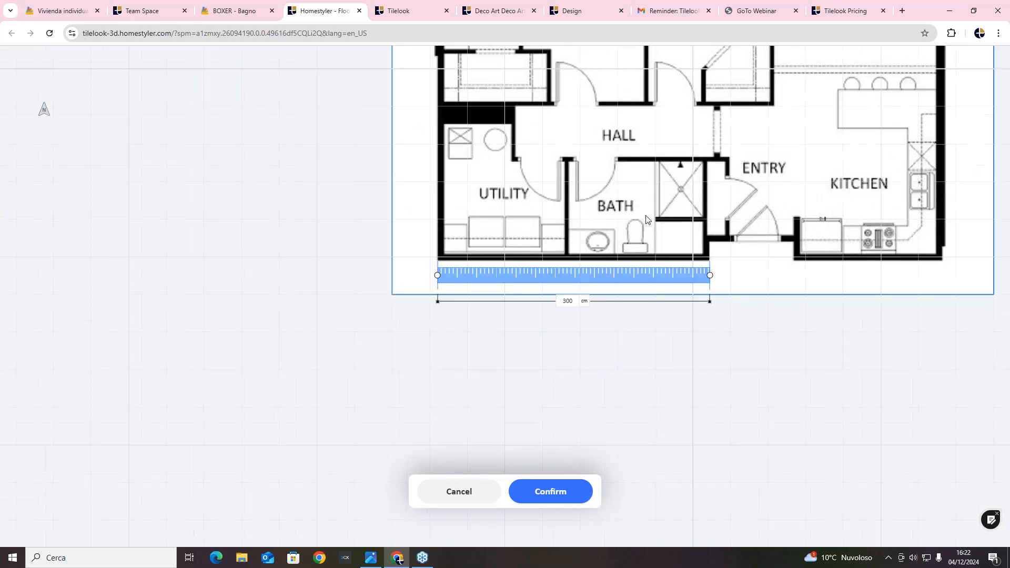
pyautogui.click(532, 492)
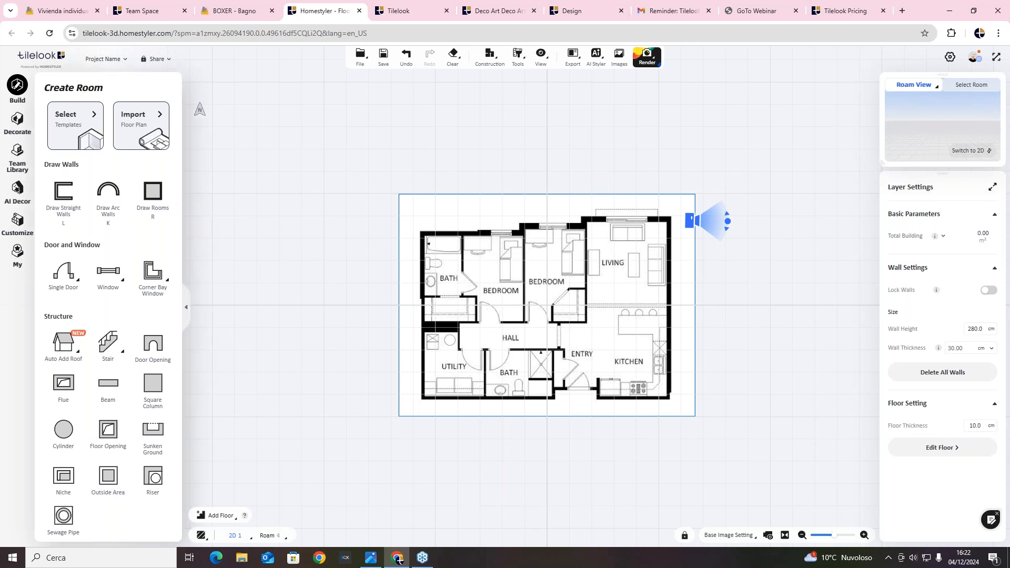
# Trace the stepped upper exterior wall from the bath across both bedrooms with 30 cm straight walls positioned by center.
pyautogui.scroll(2, 507, 273)
pyautogui.scroll(2, 516, 276)
pyautogui.scroll(-2, 515, 277)
pyautogui.scroll(2, 517, 274)
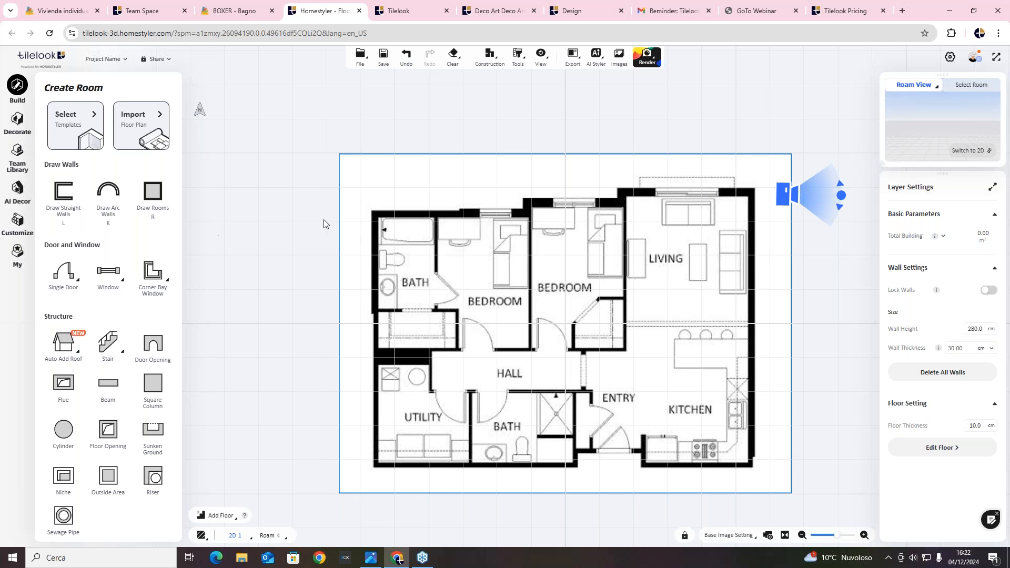
pyautogui.click(62, 200)
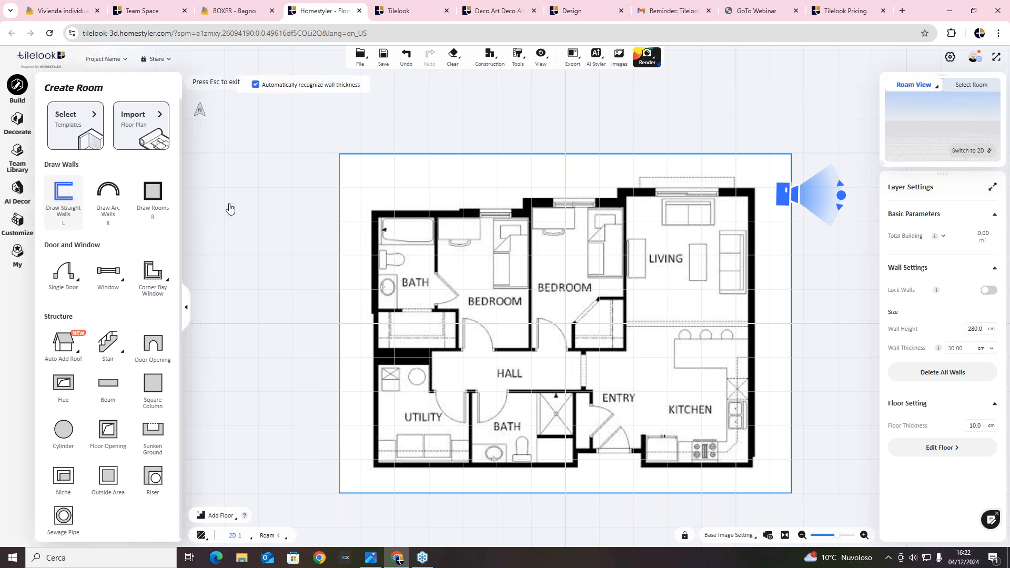
pyautogui.click(375, 212)
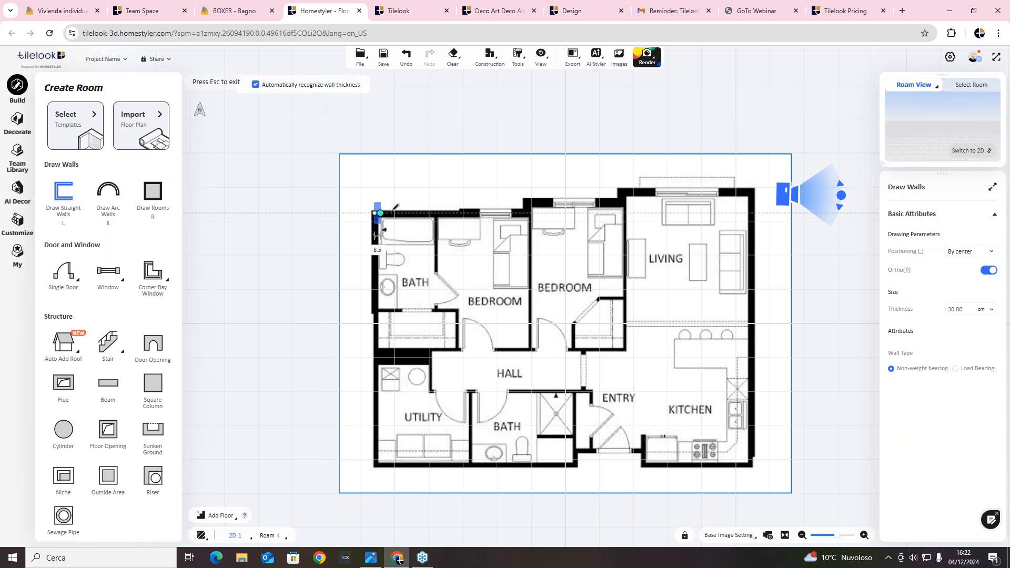
pyautogui.click(527, 213)
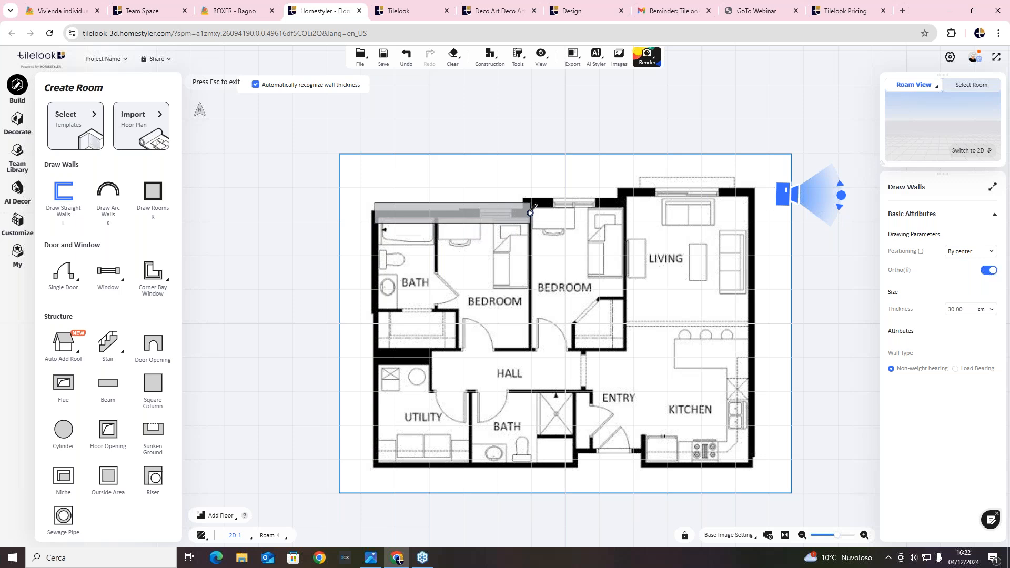
pyautogui.click(625, 199)
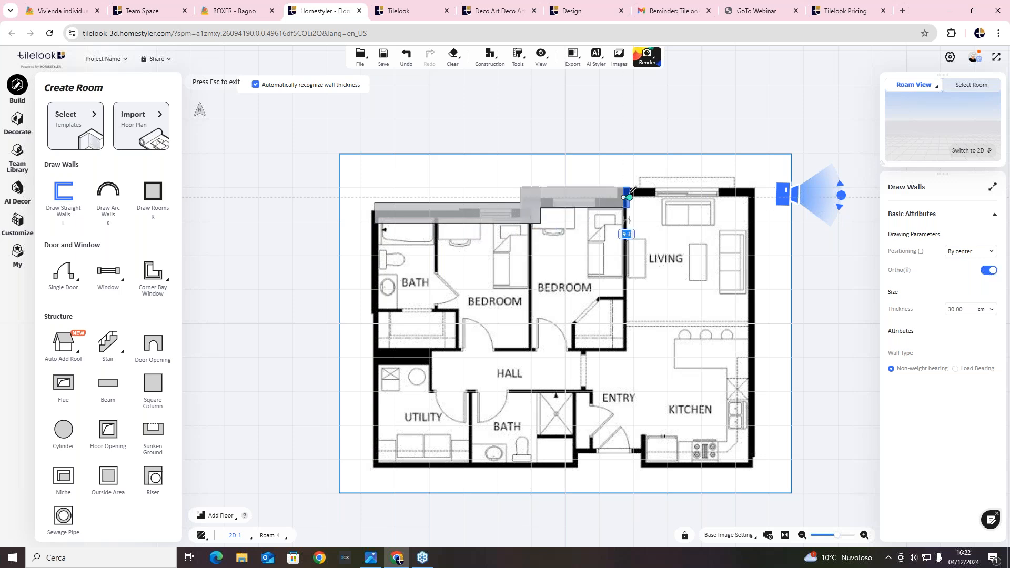
# Continue the exterior wall along the top of the living room, positioned by inner edge.
pyautogui.press('space')
pyautogui.press('space')
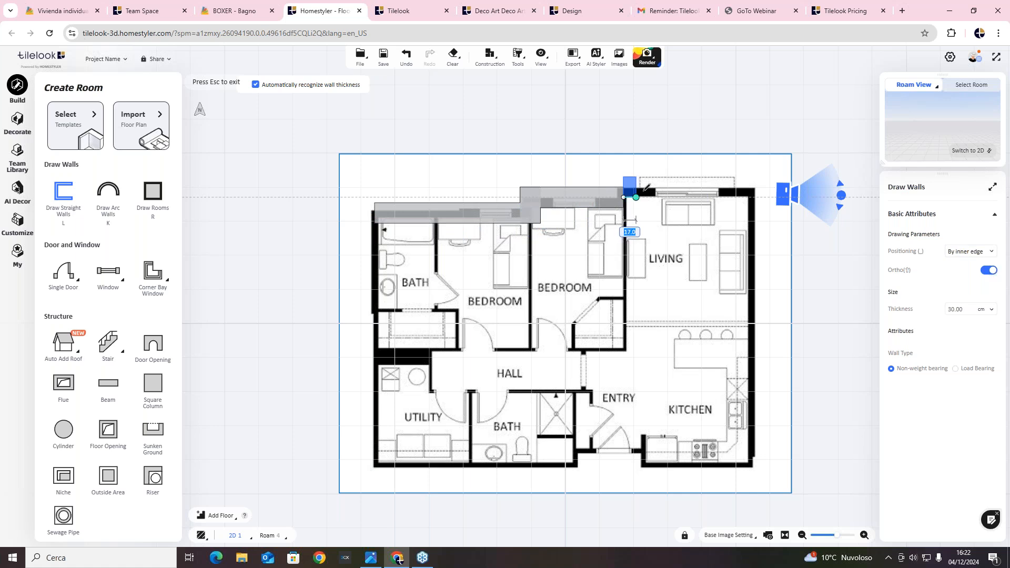
pyautogui.click(758, 197)
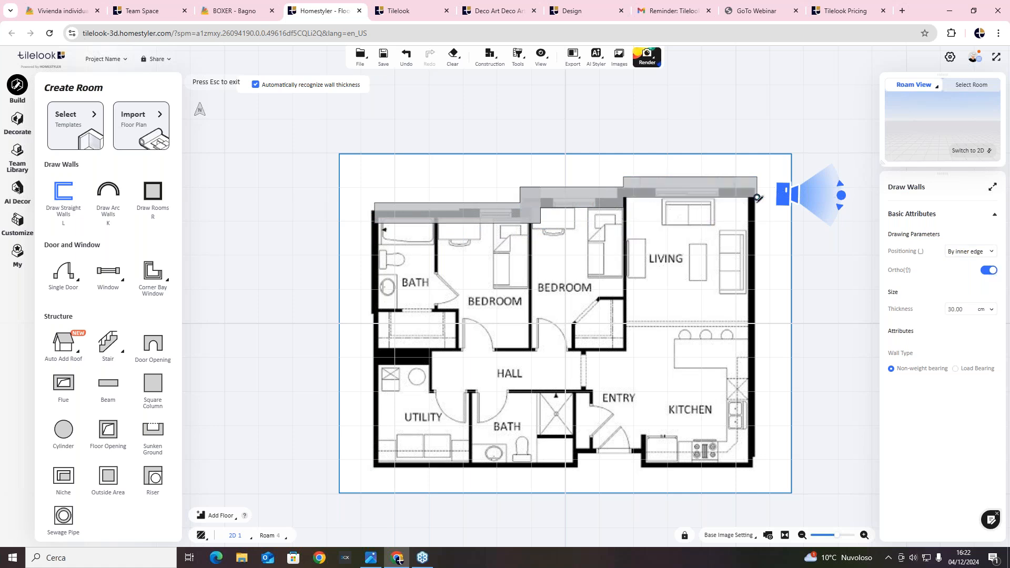
# Trace the exterior wall down beside the living room and around the kitchen to the entry recess, positioned by external edge.
pyautogui.press('space')
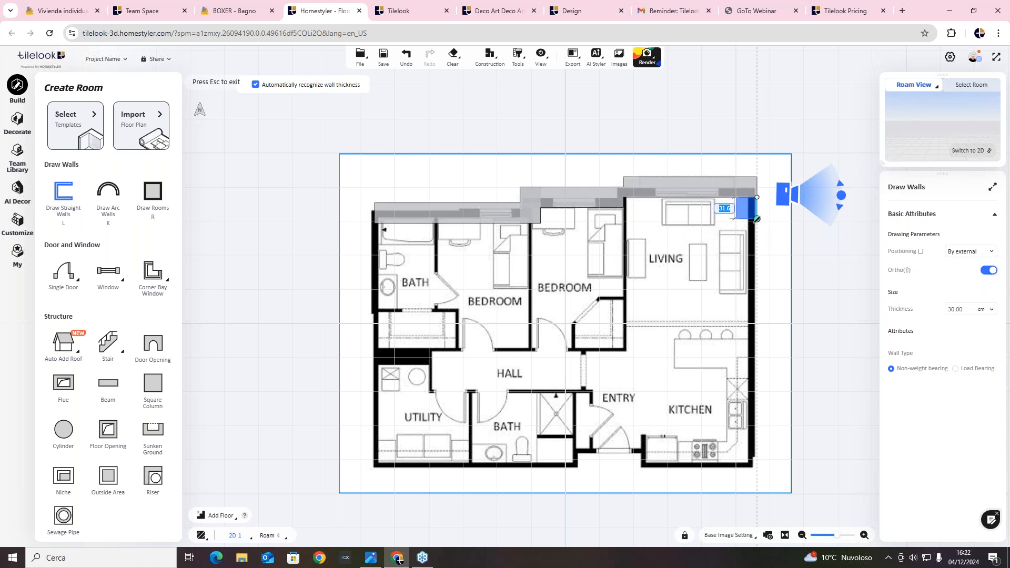
pyautogui.click(757, 465)
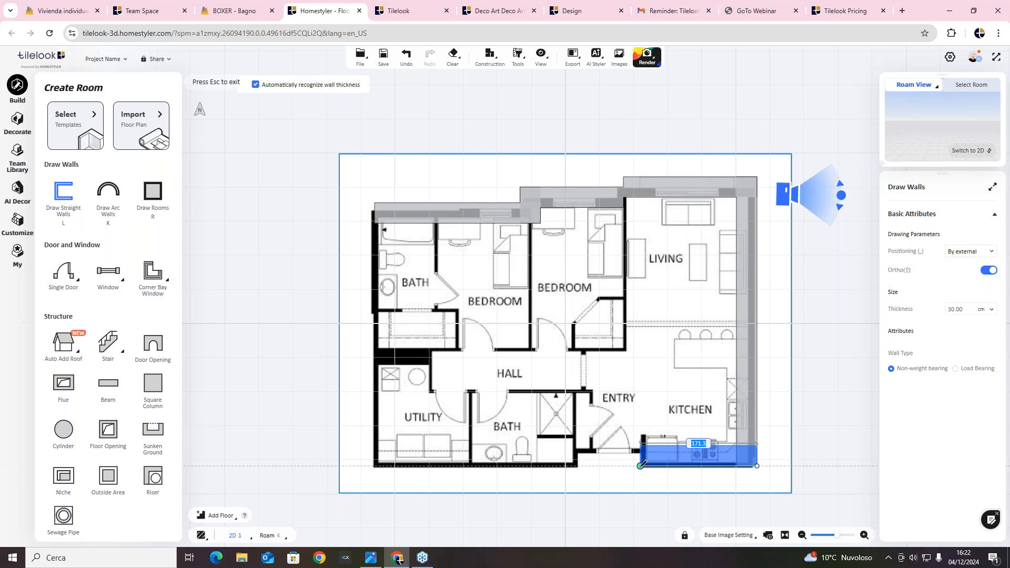
pyautogui.click(646, 466)
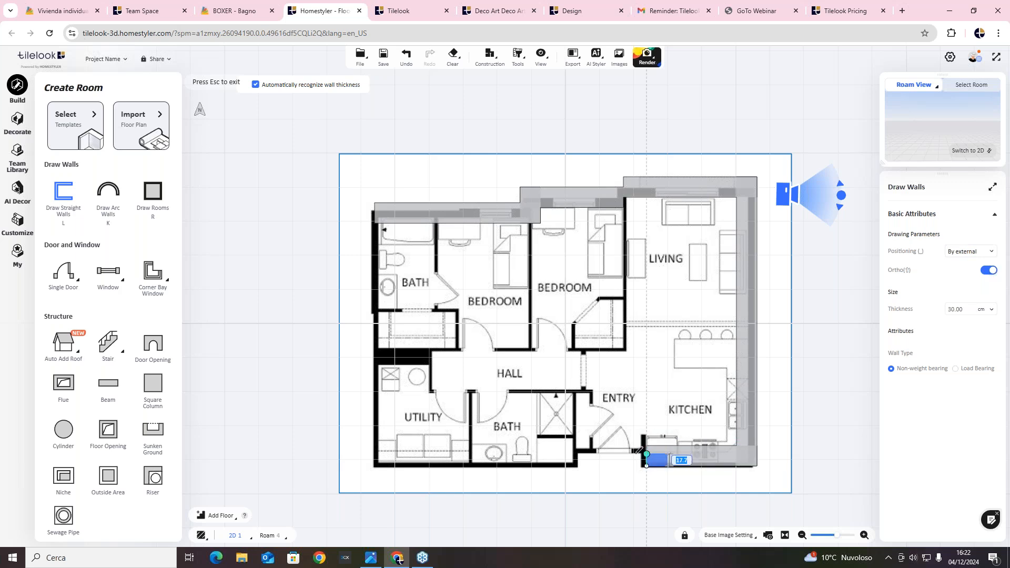
pyautogui.click(646, 443)
pyautogui.press('space')
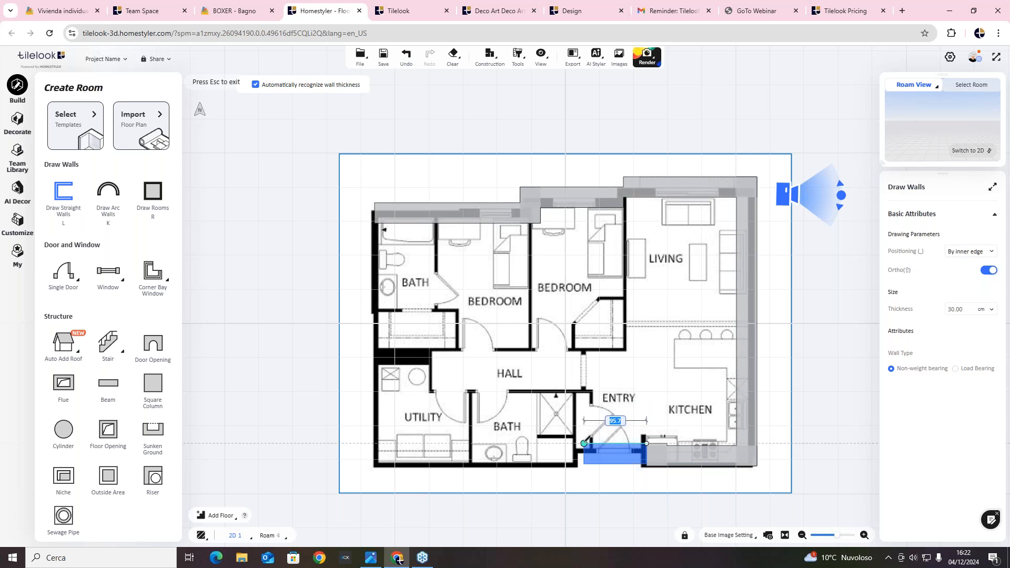
pyautogui.press('space')
pyautogui.press('space')
pyautogui.press('space')
pyautogui.press('space')
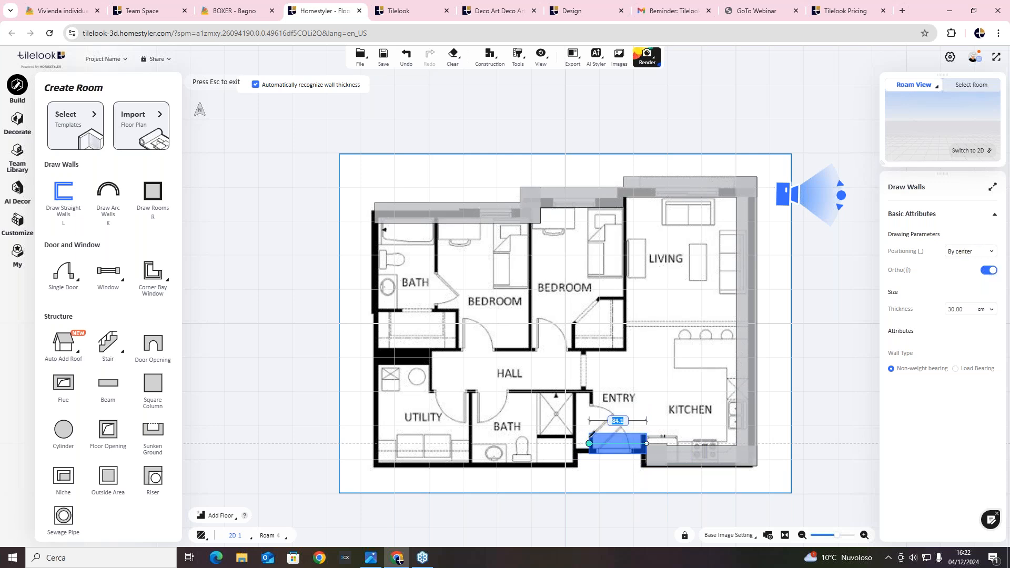
pyautogui.press('Escape')
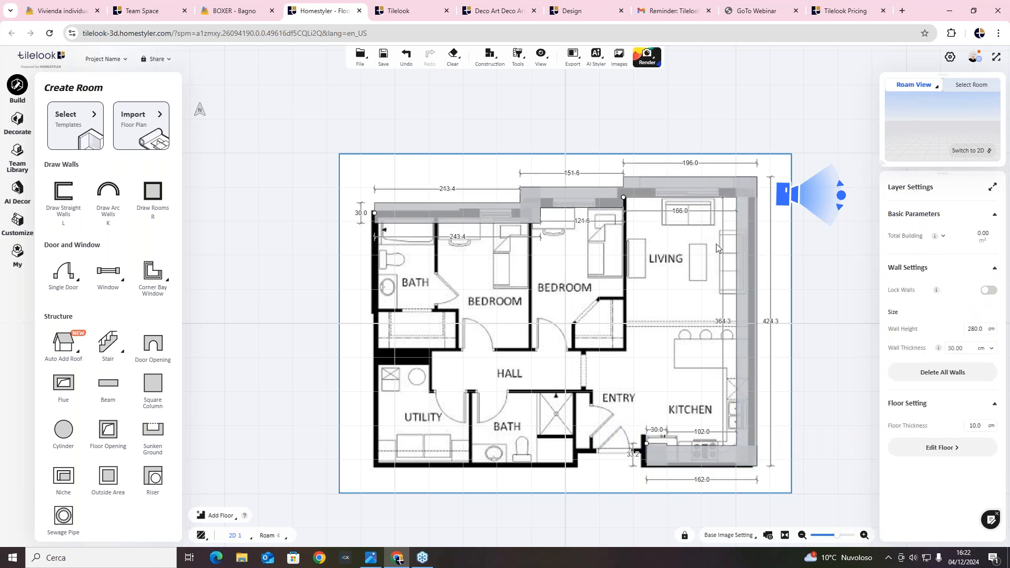
# Close the exterior outline with 30 cm straight walls positioned by center, running past the bath, below utility and the lower bath, and across the entry.
pyautogui.moveTo(796, 235); pyautogui.dragTo(661, 257)
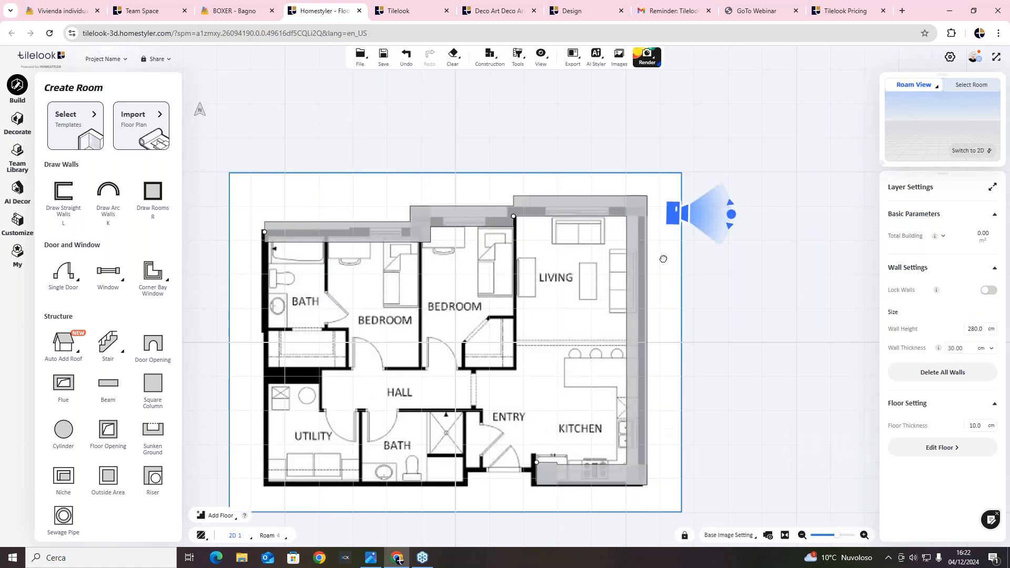
pyautogui.moveTo(771, 242); pyautogui.dragTo(769, 252)
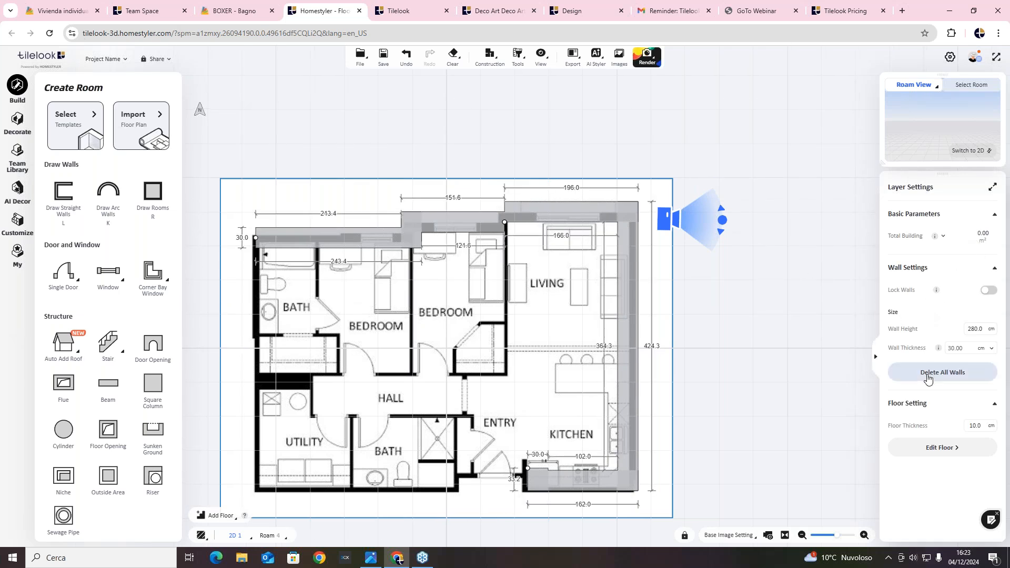
pyautogui.moveTo(693, 223); pyautogui.dragTo(810, 169)
pyautogui.moveTo(315, 260); pyautogui.dragTo(408, 244)
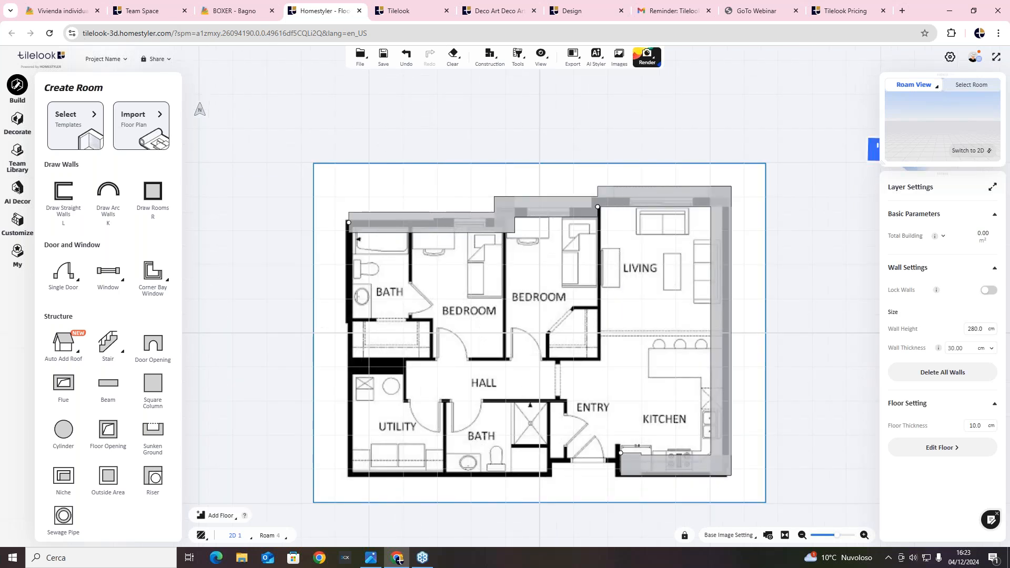
pyautogui.press('l')
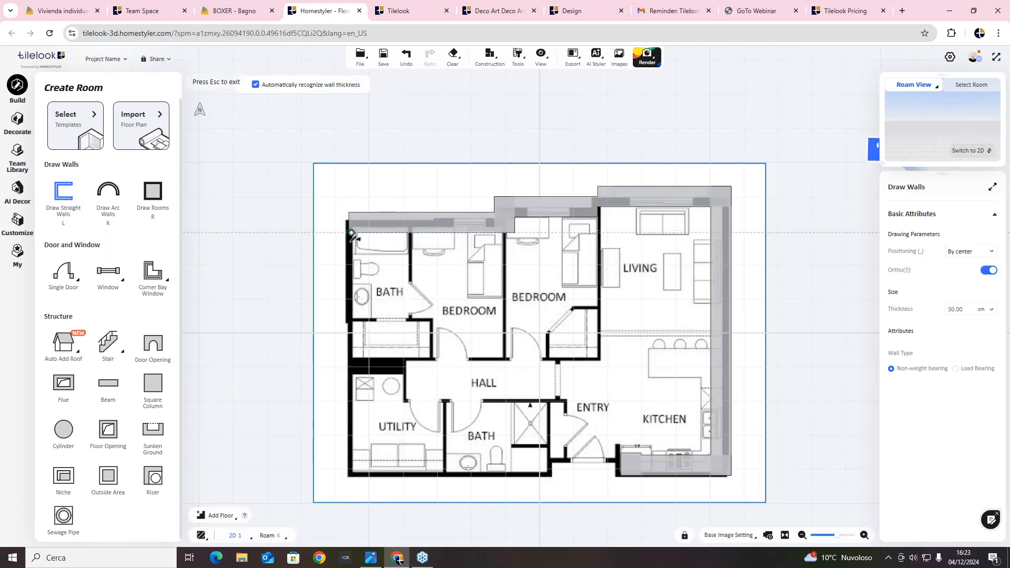
pyautogui.click(351, 233)
pyautogui.click(352, 478)
pyautogui.click(554, 479)
pyautogui.click(553, 457)
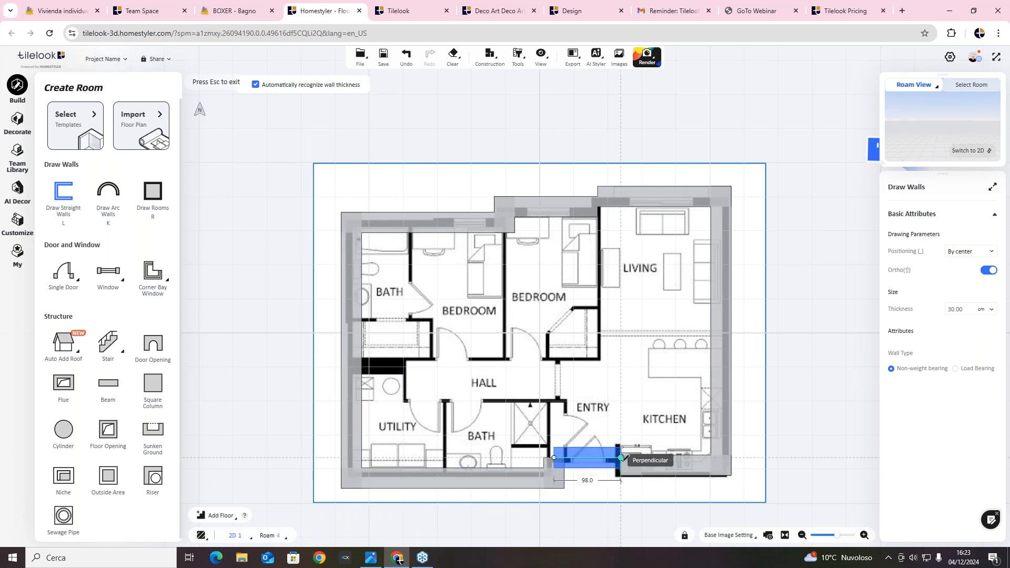
pyautogui.click(609, 458)
pyautogui.press('Escape')
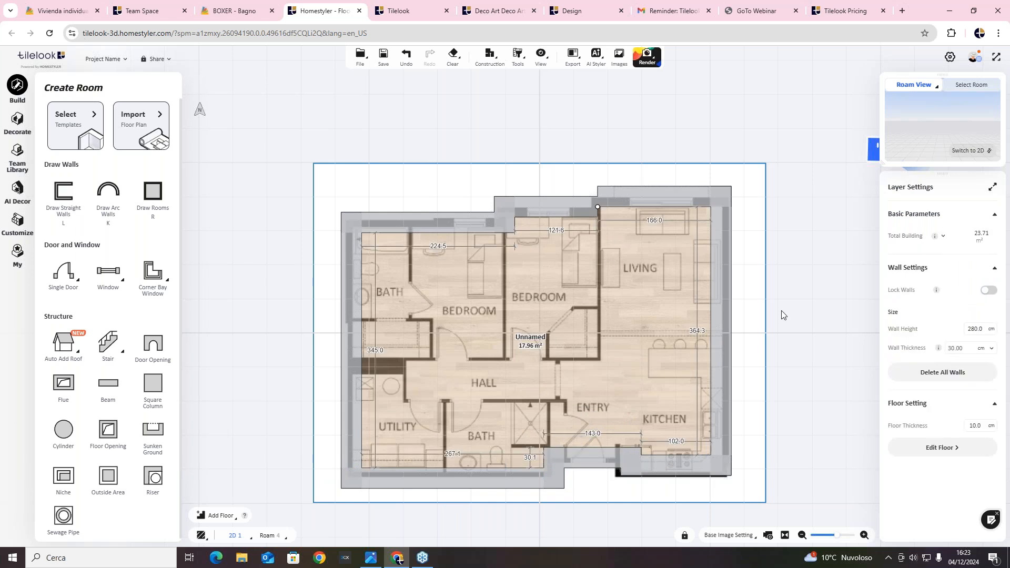
# Adjust the transparency slider in the base image settings for the traced floor plan.
pyautogui.moveTo(781, 317); pyautogui.dragTo(787, 236)
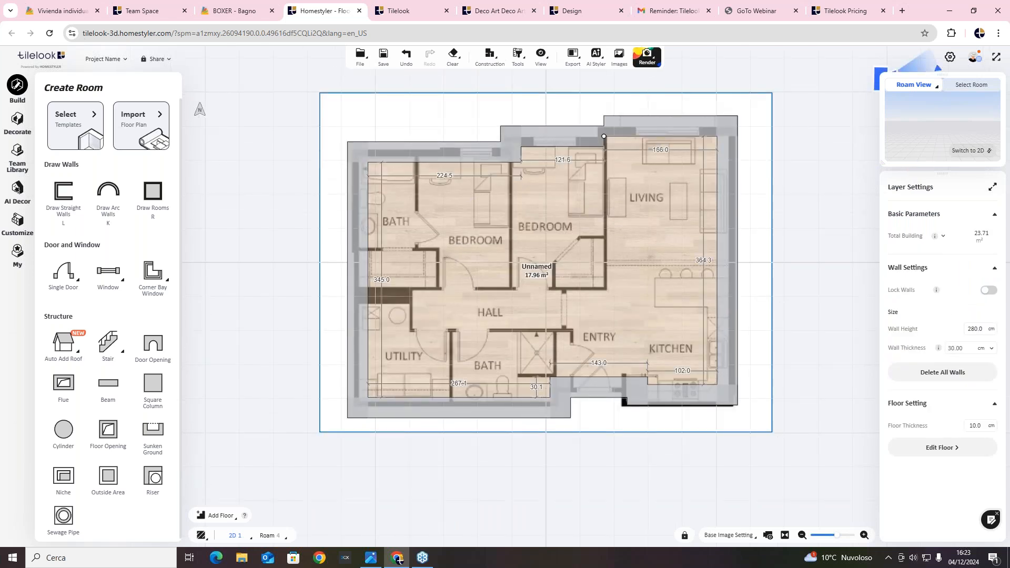
pyautogui.click(729, 535)
pyautogui.moveTo(764, 475); pyautogui.dragTo(721, 476)
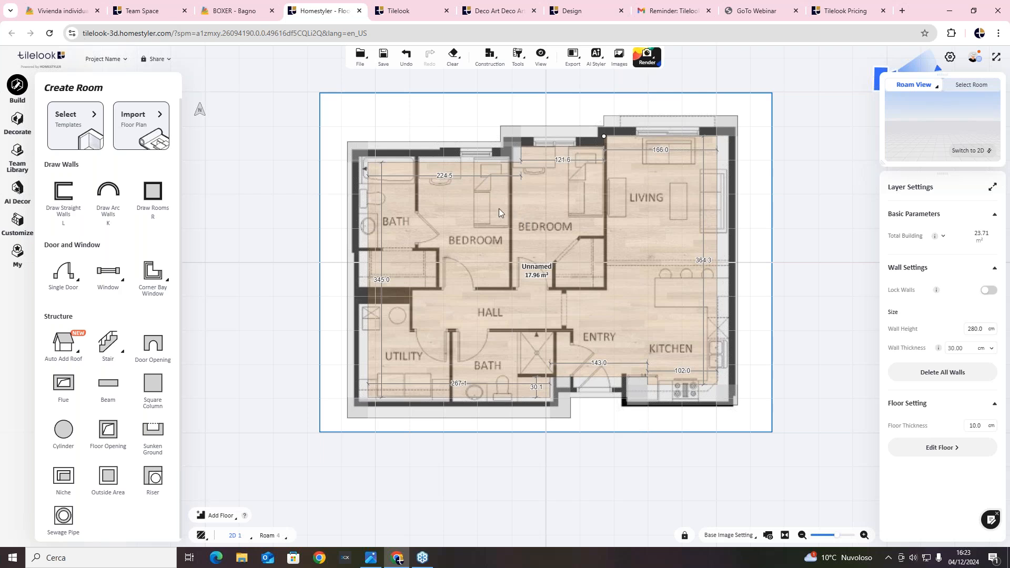
# Start a new floor plan import that discards the current drawing, highlight the Upload DWG option, and close the import dialog without uploading.
pyautogui.click(141, 127)
pyautogui.click(616, 333)
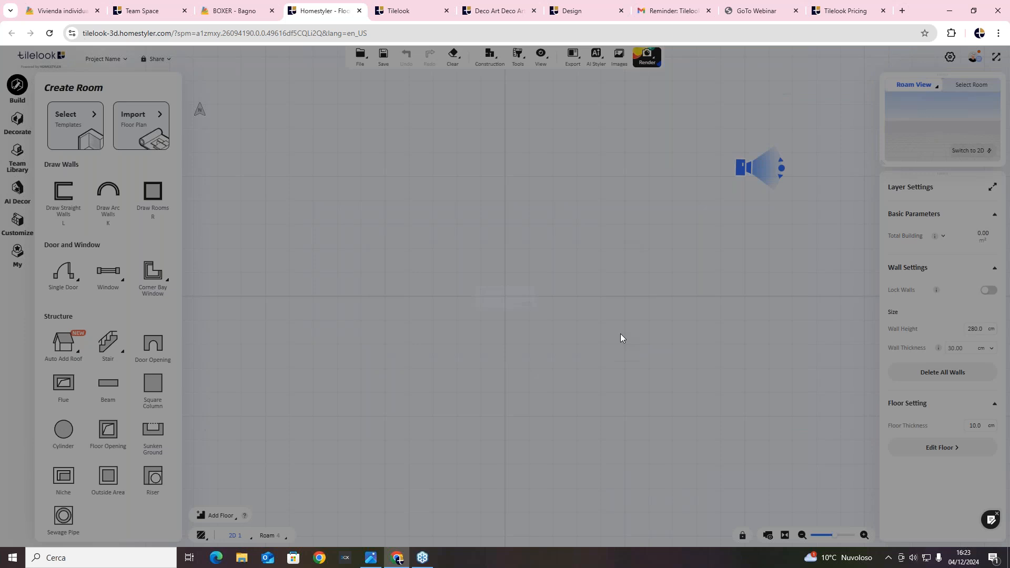
pyautogui.tripleClick(474, 378)
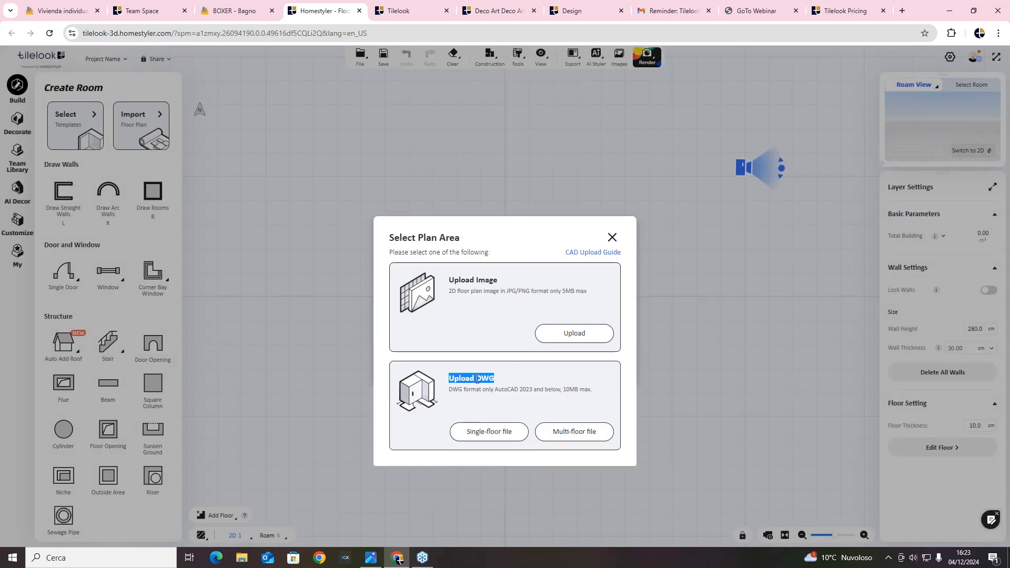
pyautogui.click(612, 237)
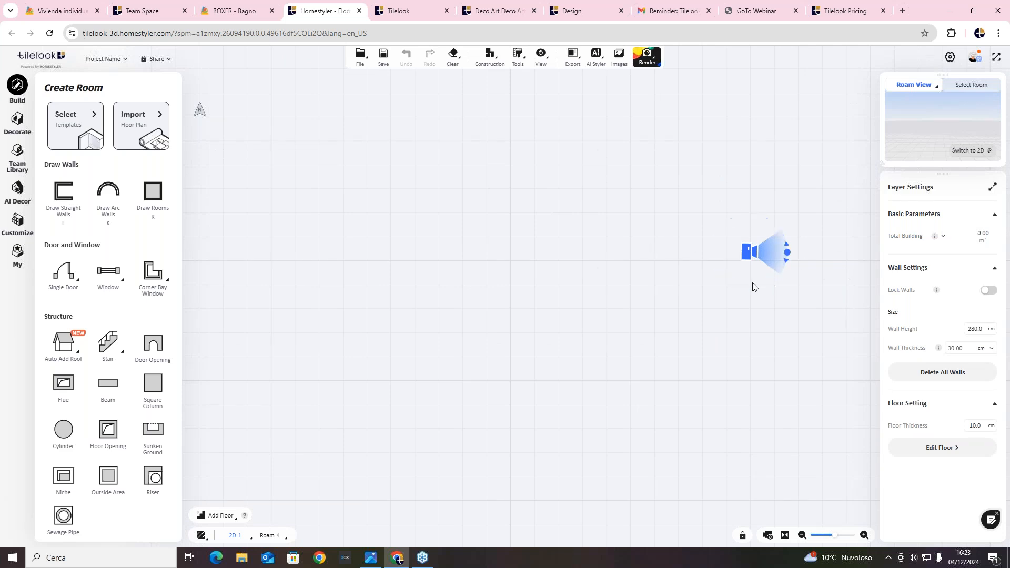
pyautogui.scroll(-4, 482, 224)
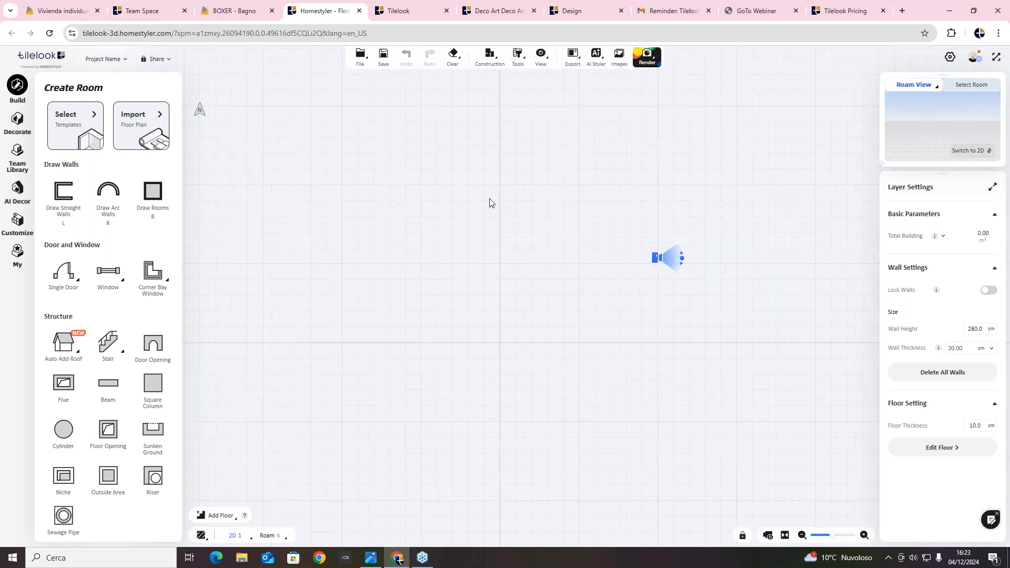
pyautogui.moveTo(489, 200); pyautogui.dragTo(556, 215)
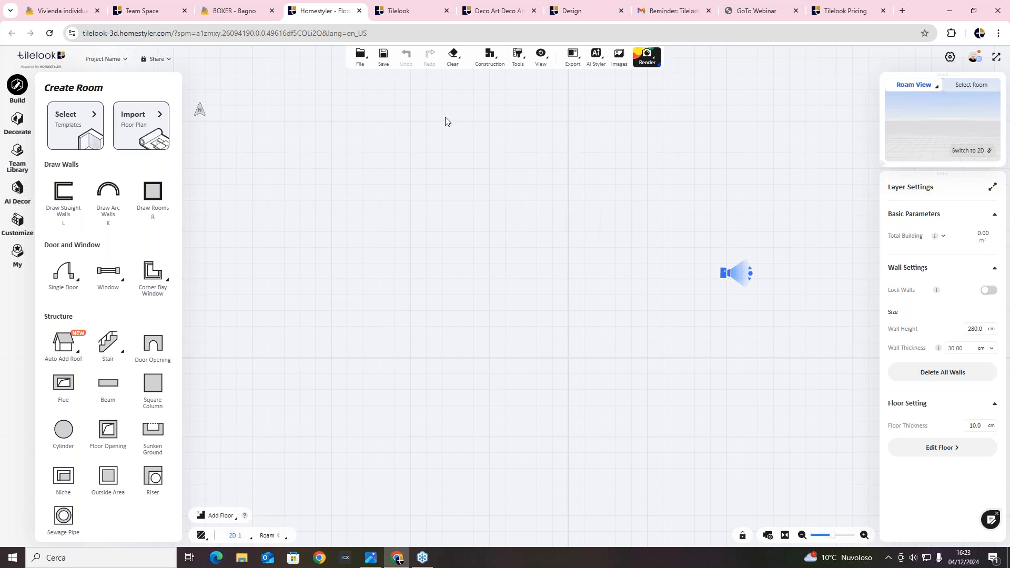
pyautogui.click(64, 192)
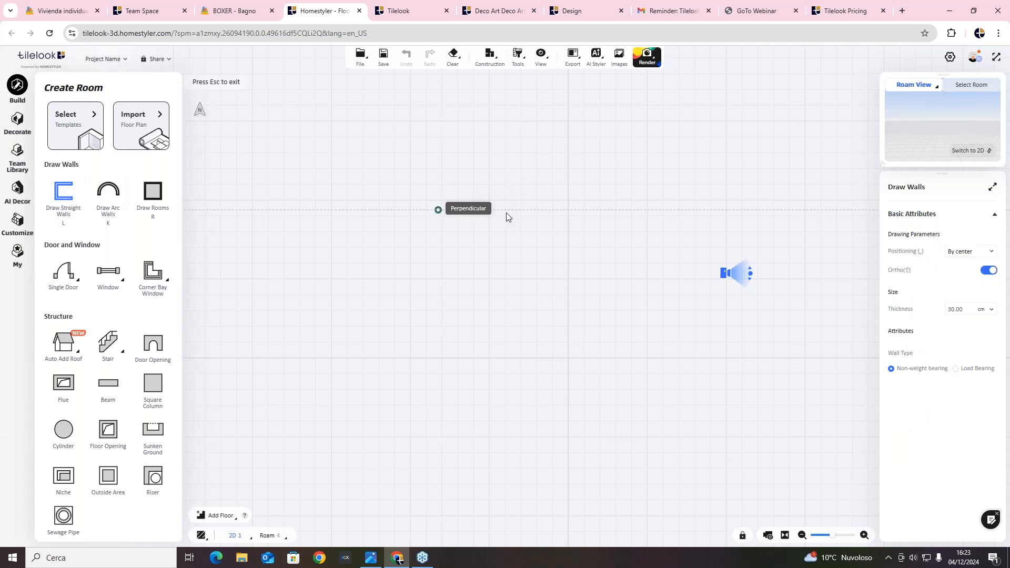
pyautogui.click(438, 210)
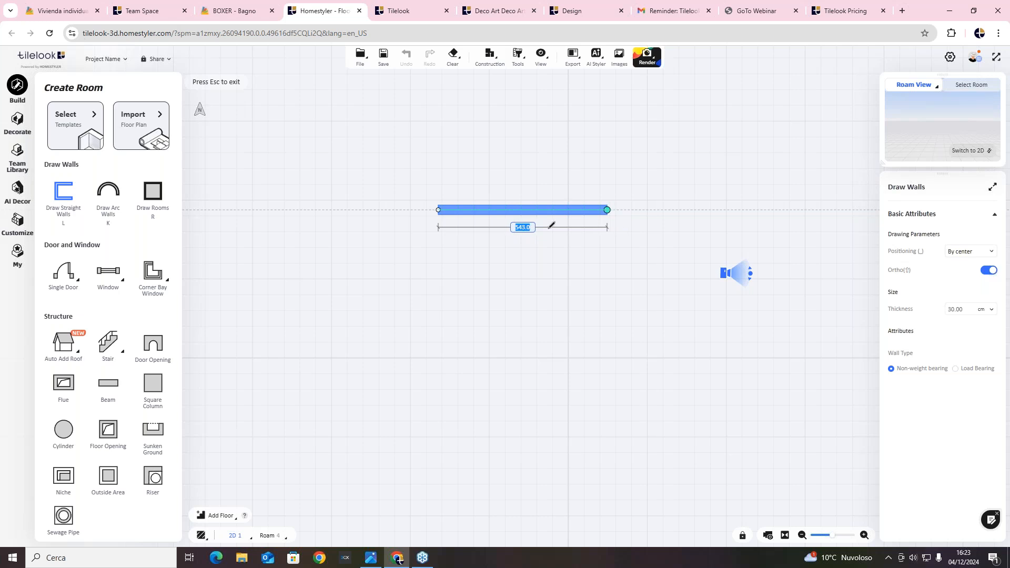
# Draw a rectangular room of about 20.6 m² on the floor plan with 30 cm thick walls.
pyautogui.press('r')
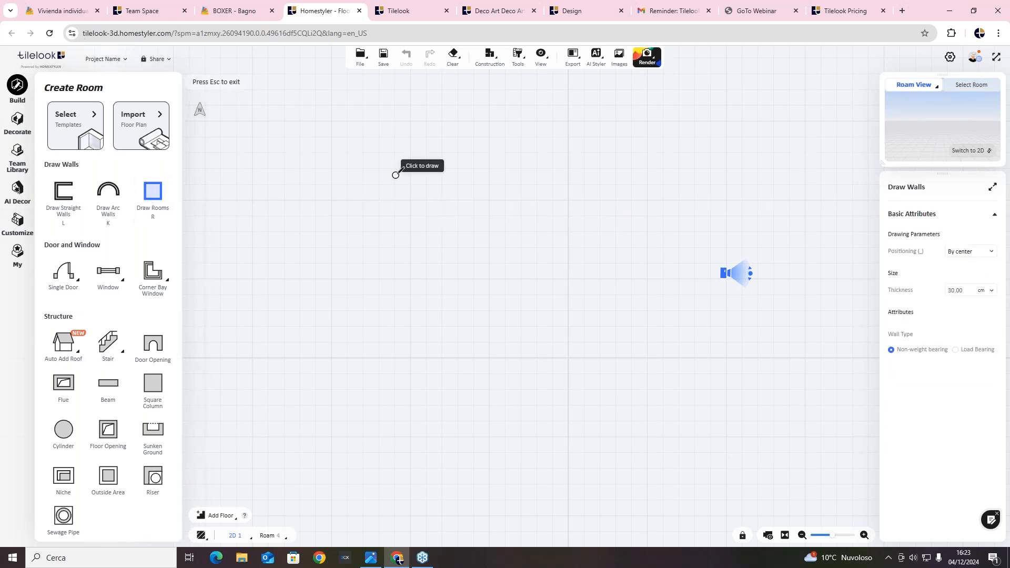
pyautogui.click(396, 174)
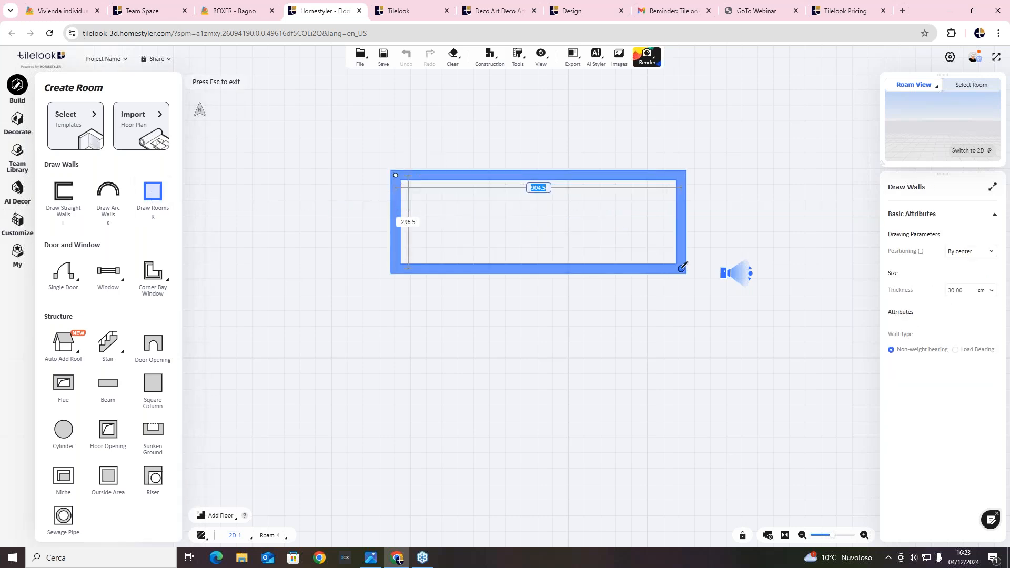
pyautogui.click(679, 259)
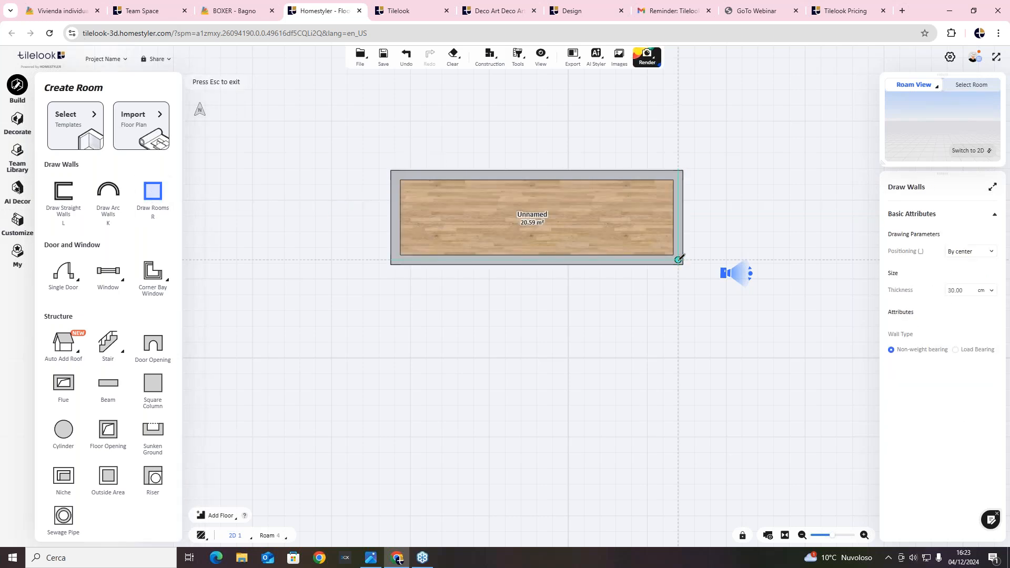
pyautogui.press('Escape')
# Shorten the room by moving its right-hand wall inward by roughly a third of the room's length.
pyautogui.moveTo(676, 219); pyautogui.dragTo(589, 213)
pyautogui.click(494, 272)
pyautogui.scroll(2, 494, 269)
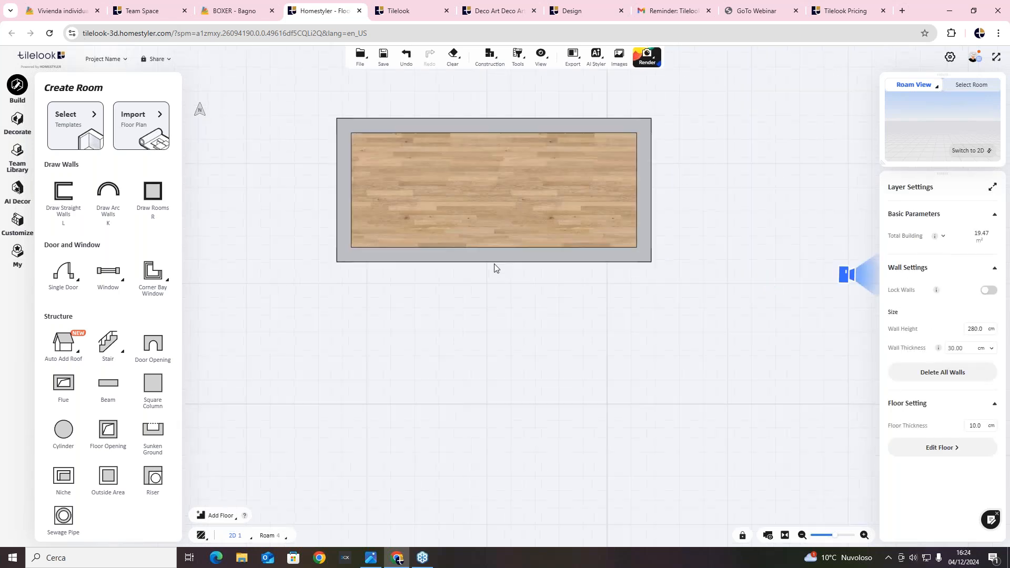
# Switch the main view to the 3D roam view and face the room's end wall.
pyautogui.click(973, 153)
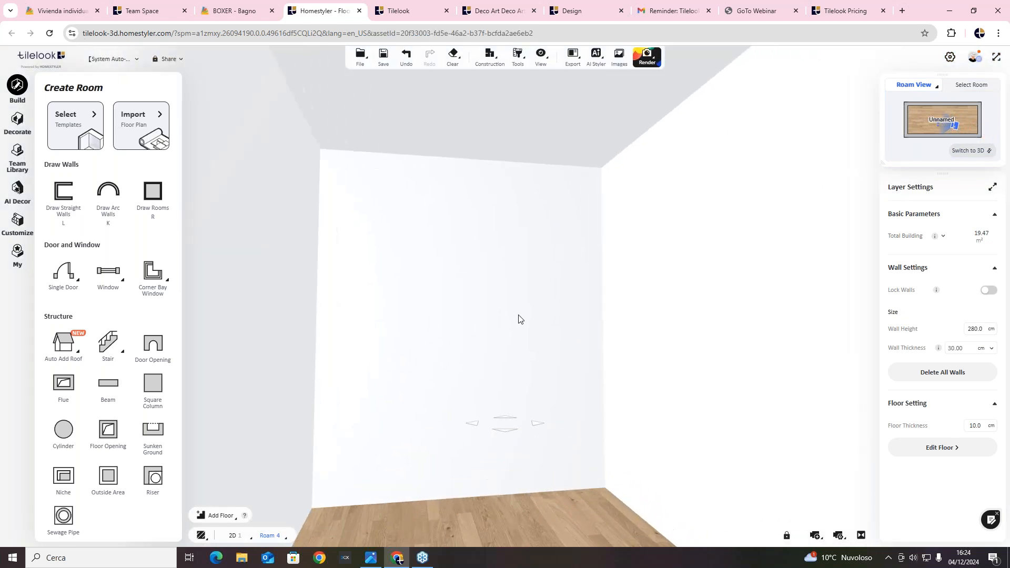
pyautogui.moveTo(514, 317)
pyautogui.mouseDown()
pyautogui.moveTo(562, 315)
pyautogui.moveTo(513, 325)
pyautogui.mouseUp()
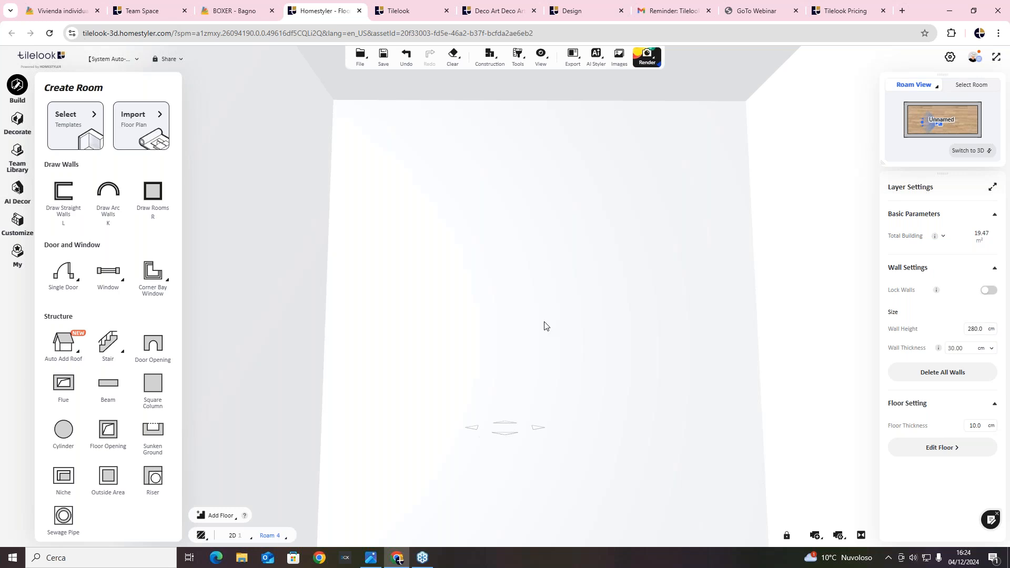
# Browse the 2D models in the team's Enterprise Library and look at the brand filter options.
pyautogui.click(17, 156)
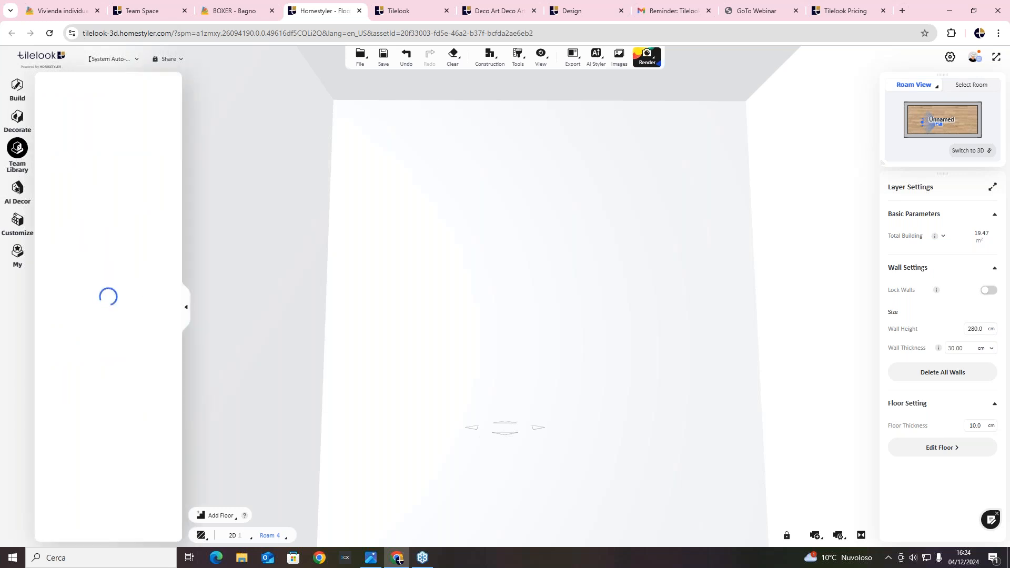
pyautogui.click(107, 157)
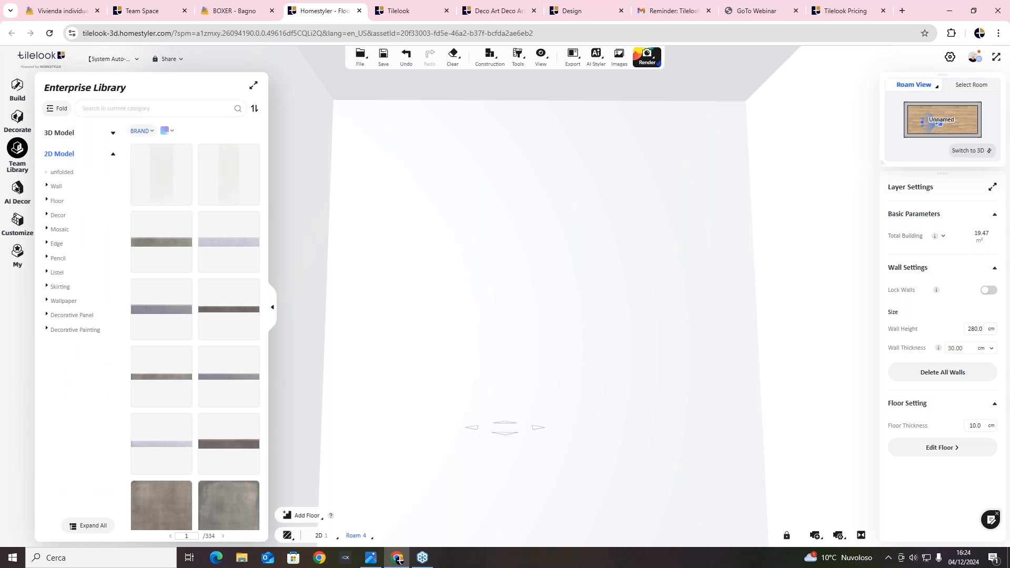
pyautogui.click(155, 137)
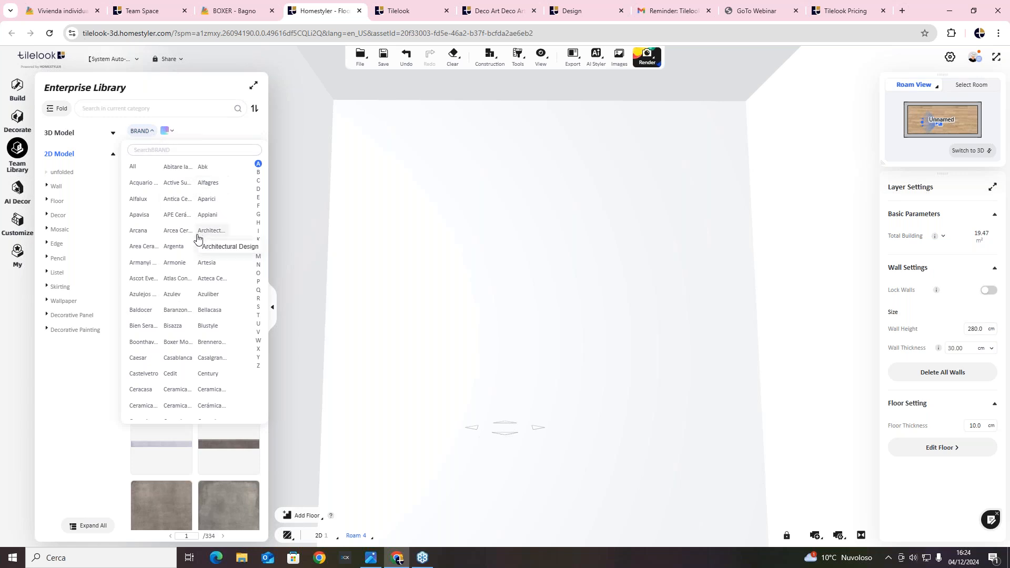
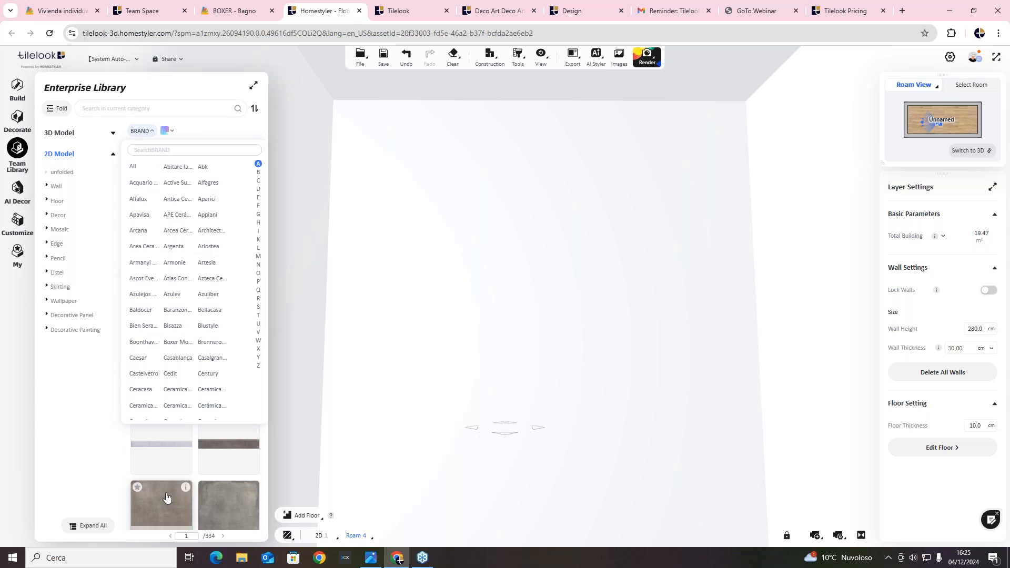
pyautogui.scroll(-2, 166, 497)
pyautogui.scroll(-2, 169, 457)
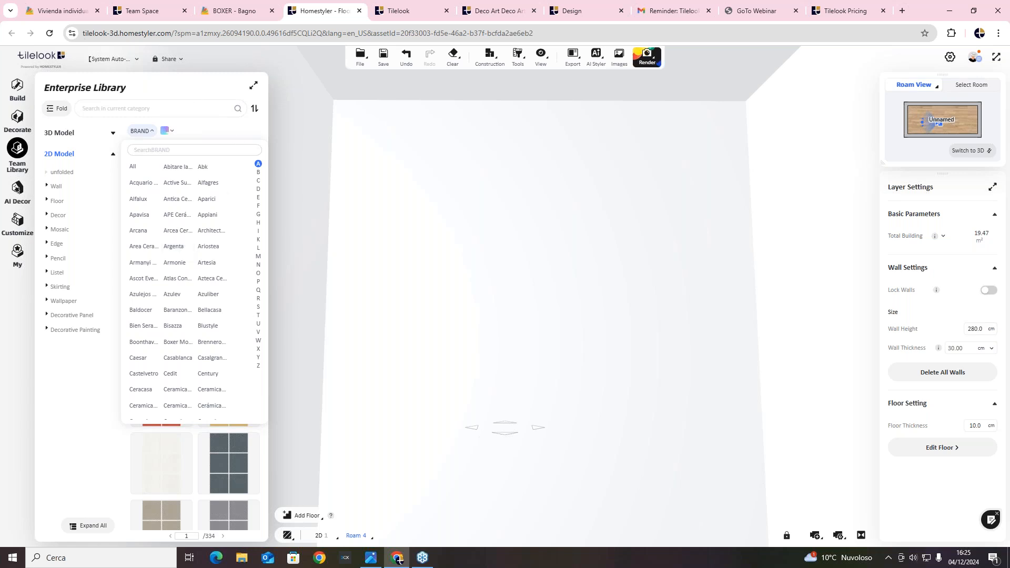
# Collapse the library and select the room's end wall to bring up its editing options.
pyautogui.click(390, 191)
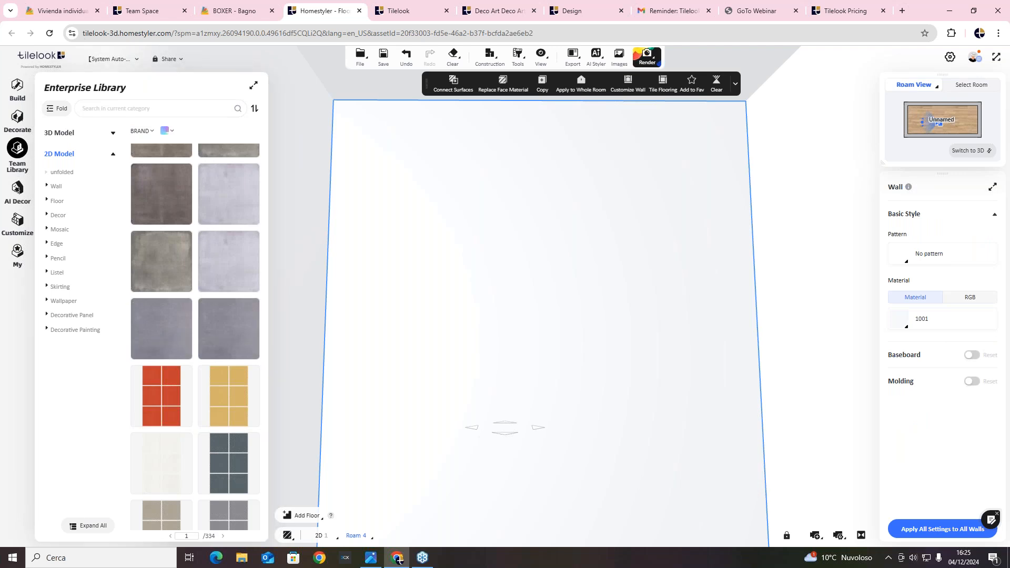
pyautogui.click(17, 152)
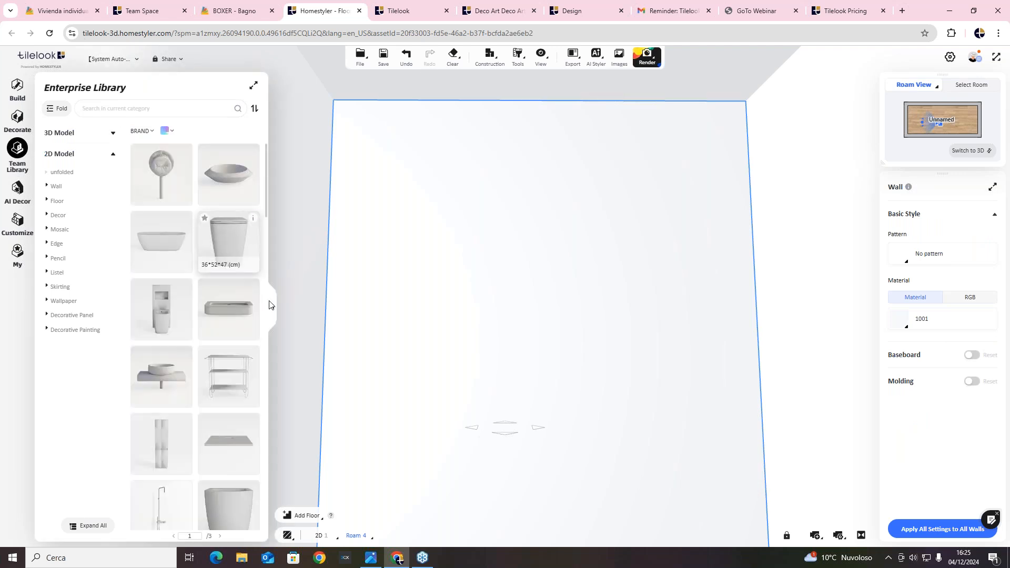
pyautogui.click(272, 306)
pyautogui.moveTo(563, 263); pyautogui.dragTo(563, 238)
pyautogui.click(527, 236)
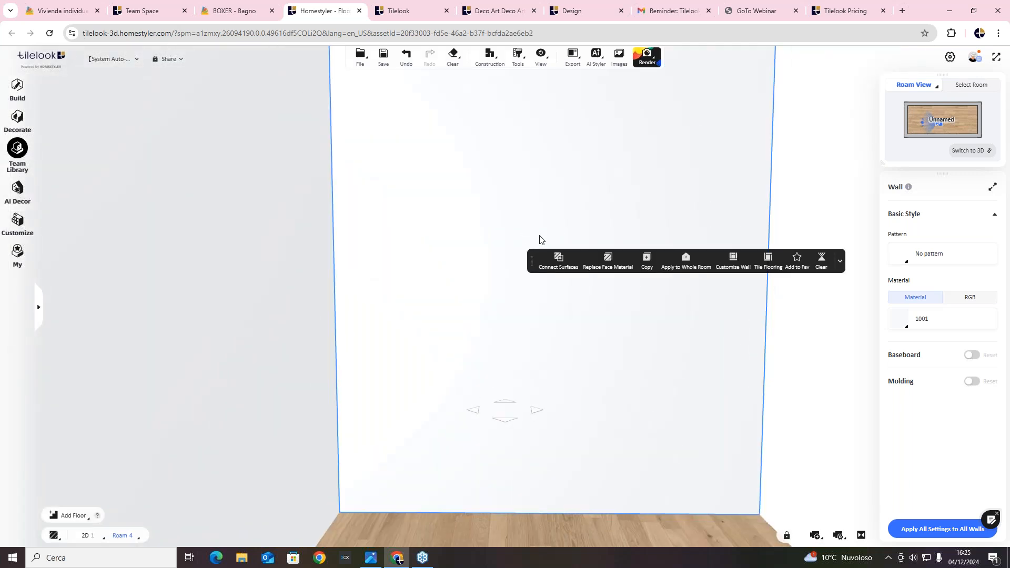
pyautogui.click(576, 334)
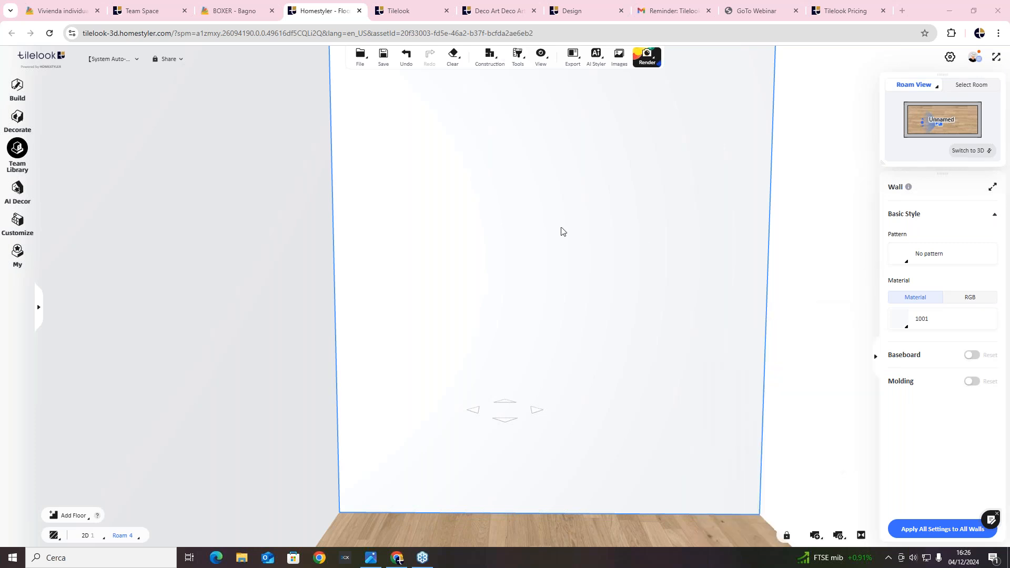
pyautogui.click(472, 203)
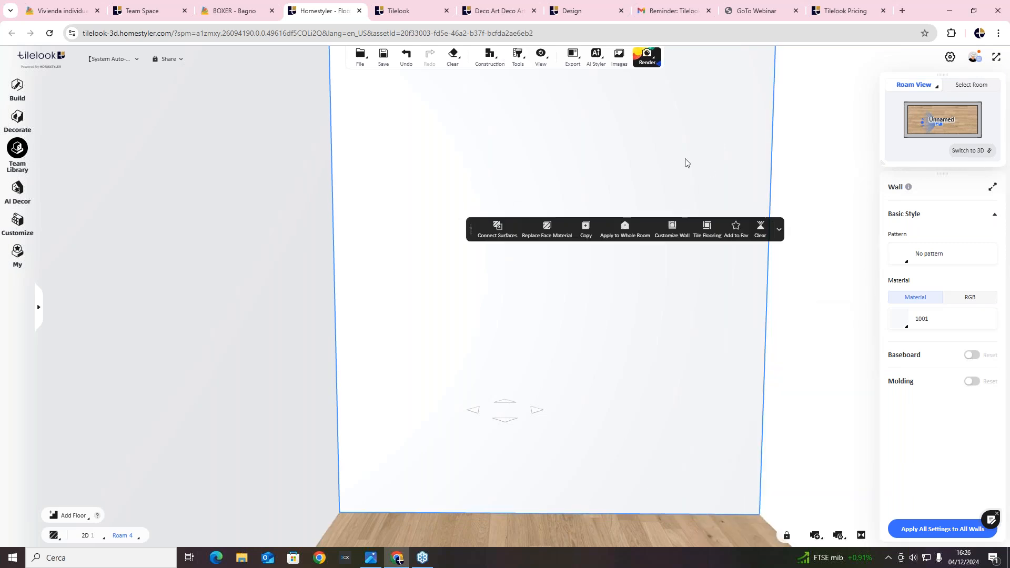
# Look at the selected wall's additional options and pattern choices, then close them without choosing one.
pyautogui.click(779, 230)
pyautogui.click(915, 256)
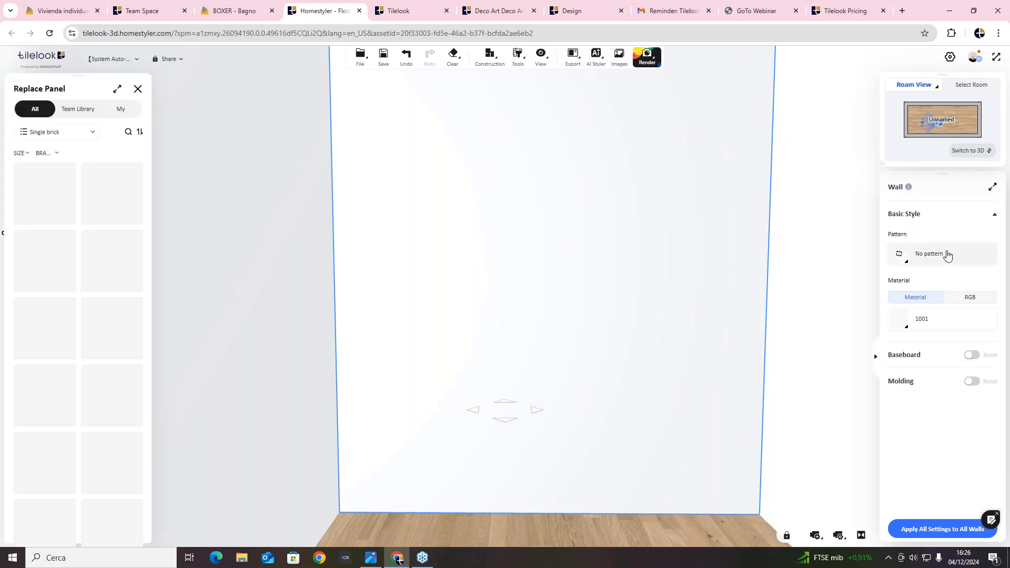
pyautogui.click(138, 88)
# Enlarge the wall settings and enable a baseboard on the selected end wall.
pyautogui.click(993, 187)
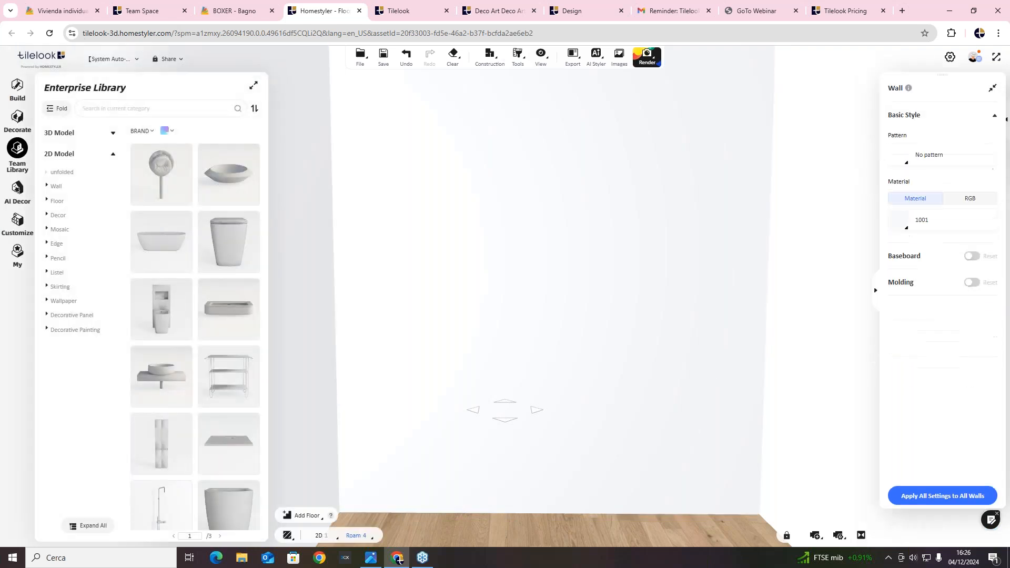
pyautogui.moveTo(916, 163)
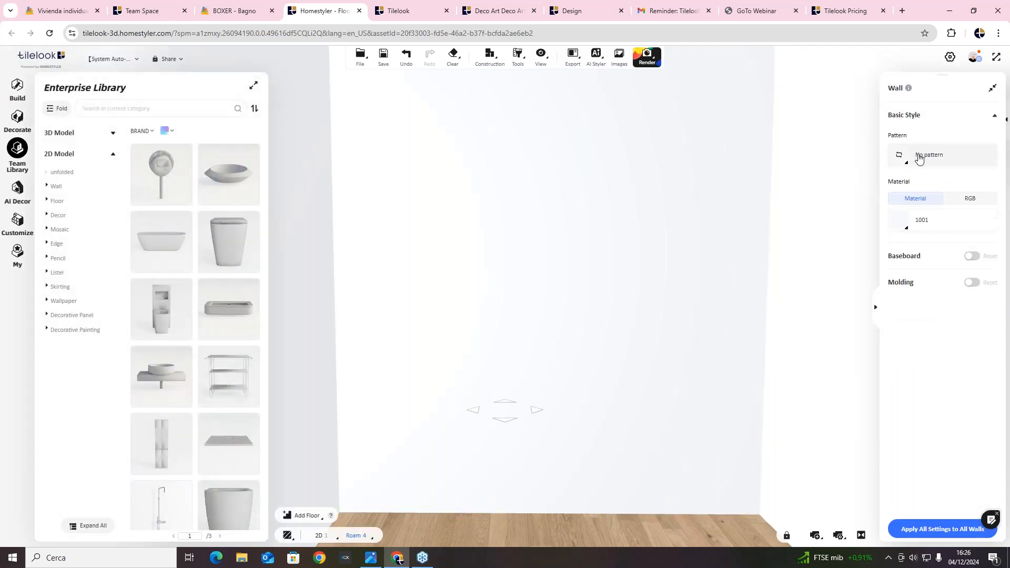
pyautogui.click(967, 257)
# Browse the baseboard styles and replace the wall's baseboard with the plain brown wood style 踢脚线3-木皮.
pyautogui.moveTo(899, 322)
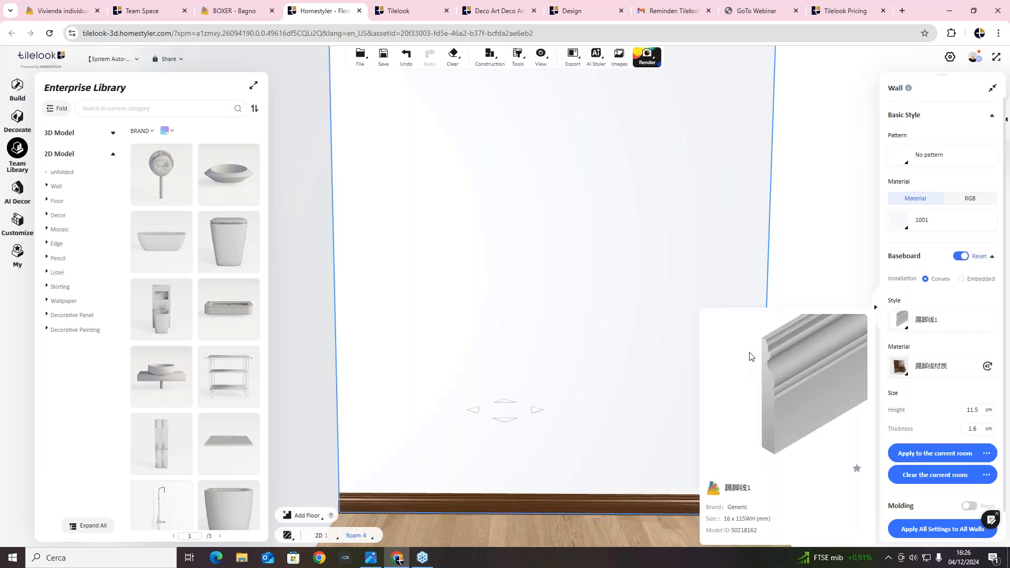
pyautogui.click(930, 324)
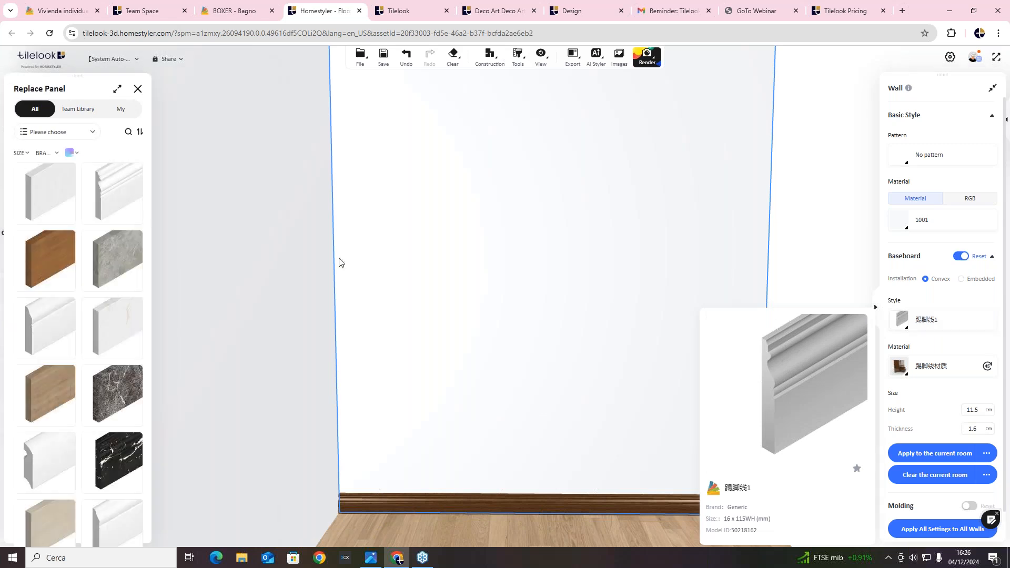
pyautogui.scroll(-4, 75, 234)
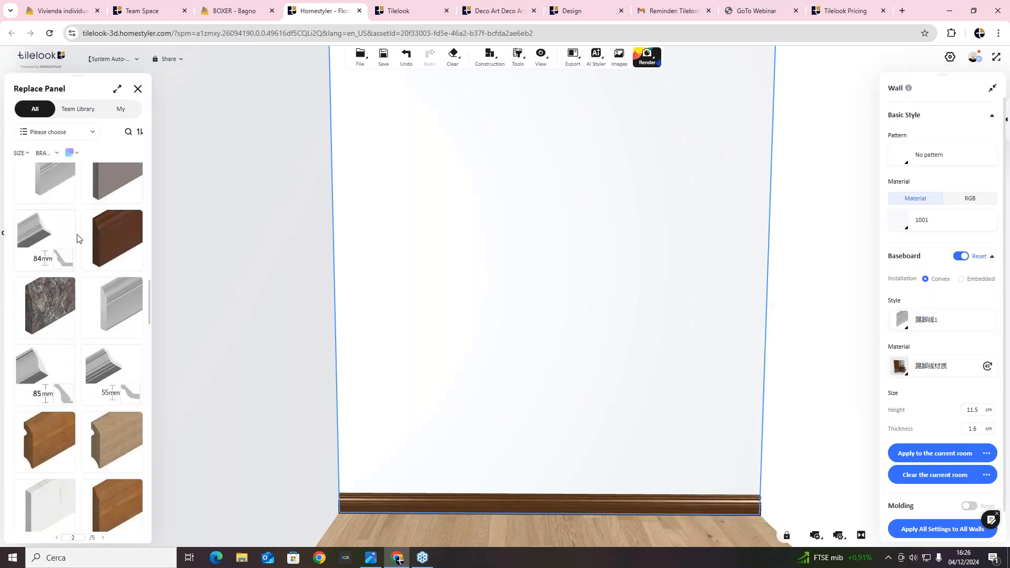
pyautogui.scroll(-3, 78, 234)
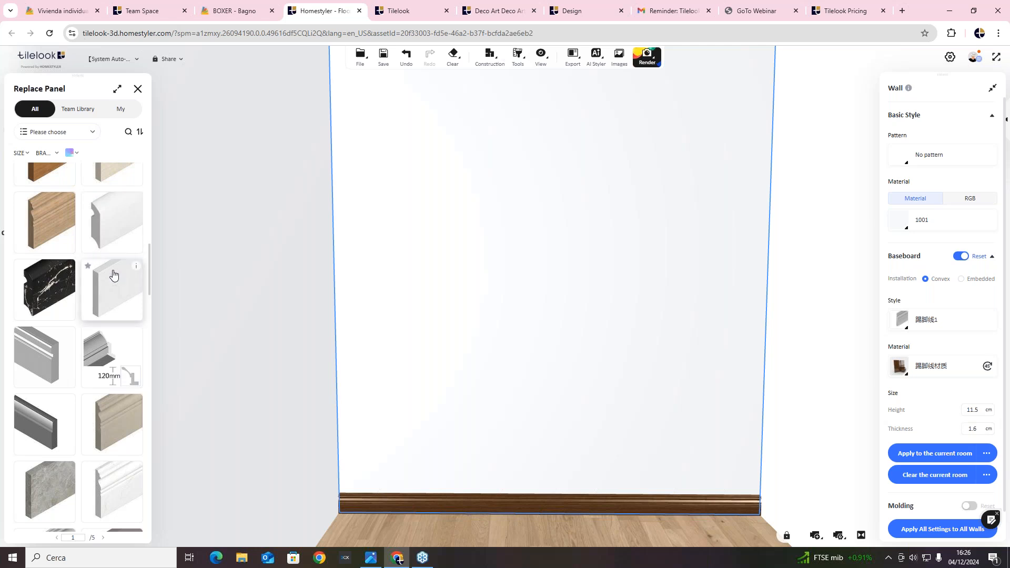
pyautogui.scroll(5, 113, 279)
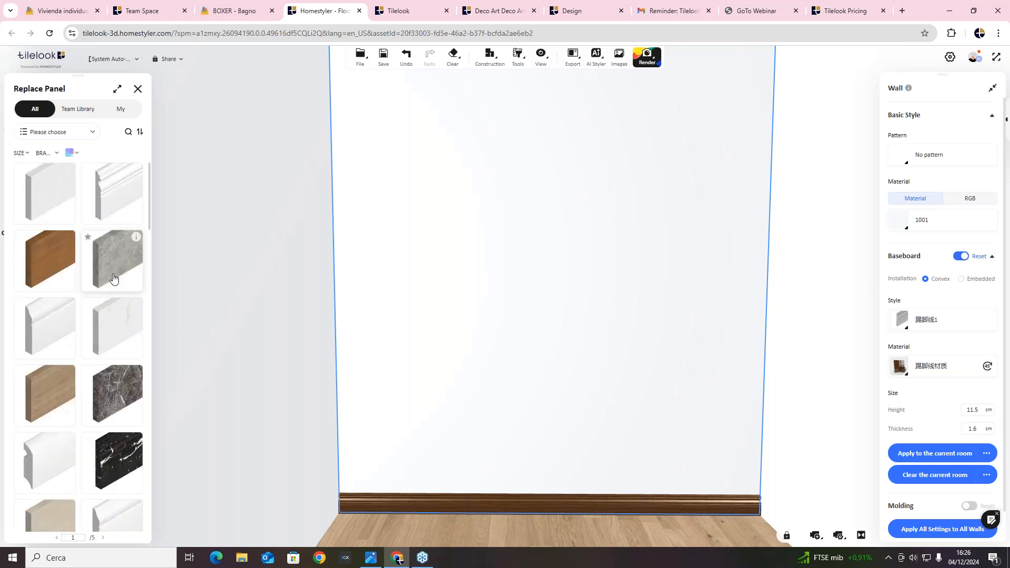
pyautogui.click(60, 265)
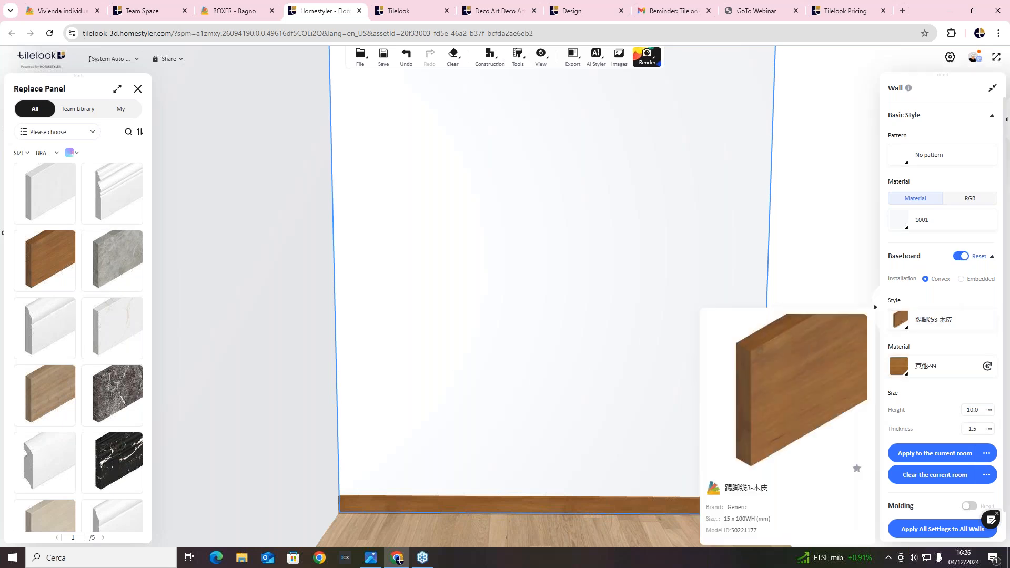
# Look at the texture categories for the baseboard material and enable molding on the end wall.
pyautogui.click(898, 366)
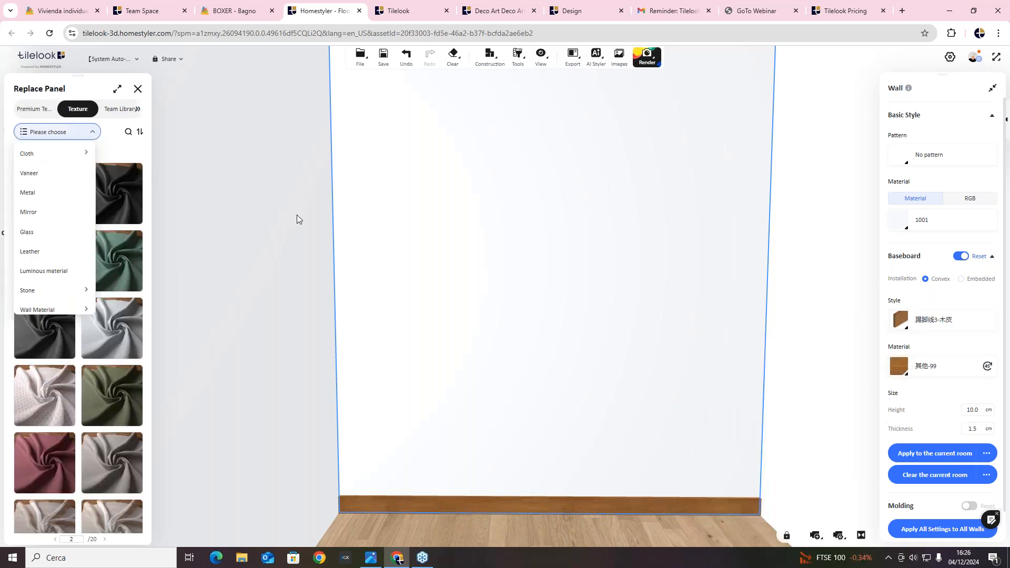
pyautogui.click(60, 133)
pyautogui.click(972, 507)
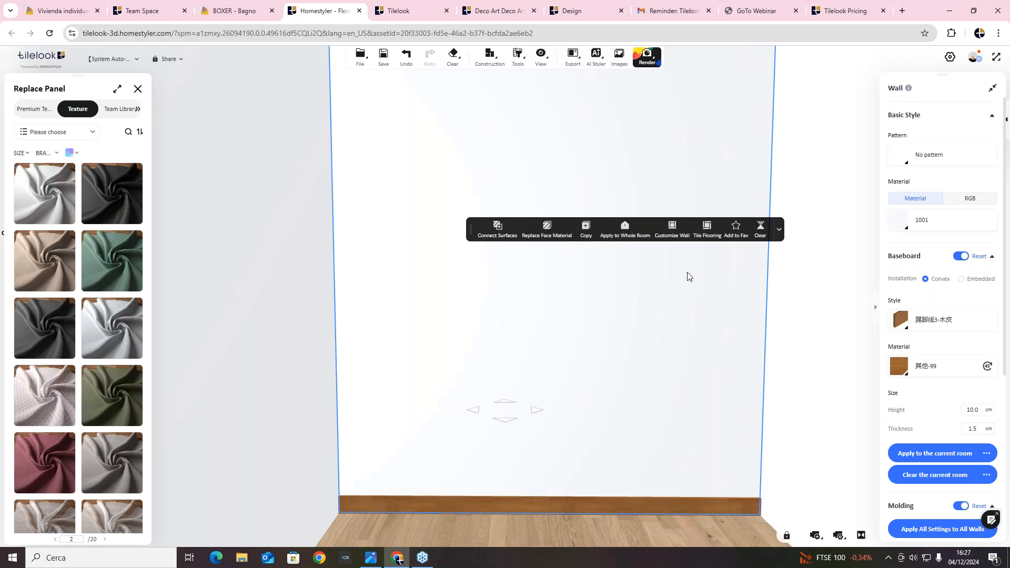
pyautogui.click(679, 284)
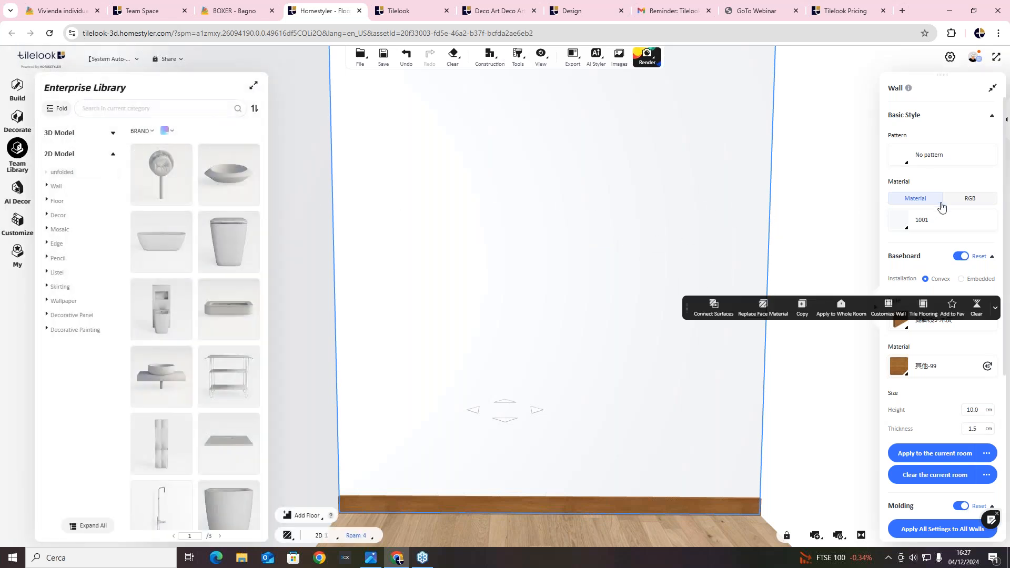
# Switch the end wall's finish to an RGB color and set it to the muted red 180, 85, 85.
pyautogui.click(959, 200)
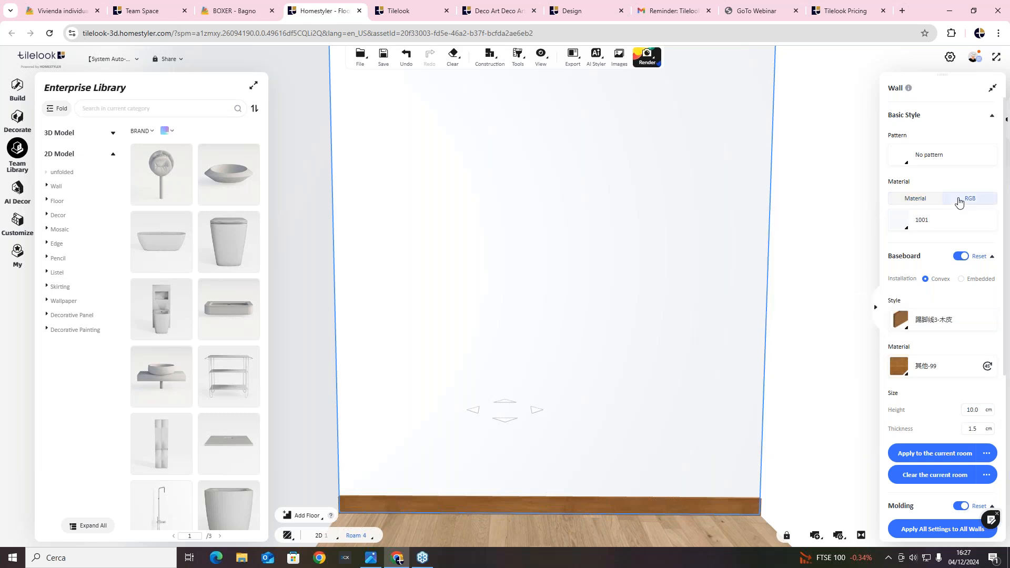
pyautogui.click(964, 216)
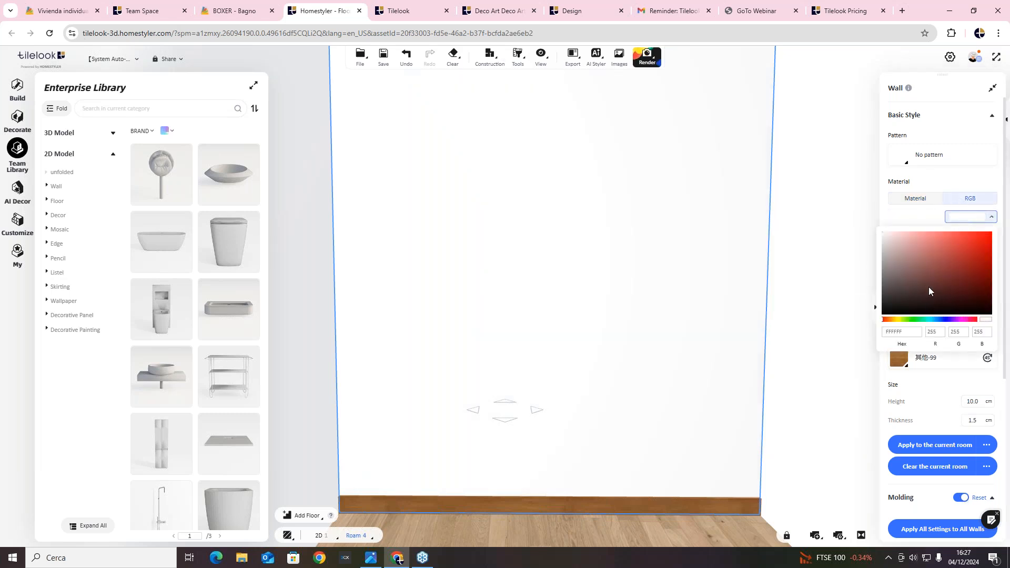
pyautogui.click(905, 305)
pyautogui.click(972, 273)
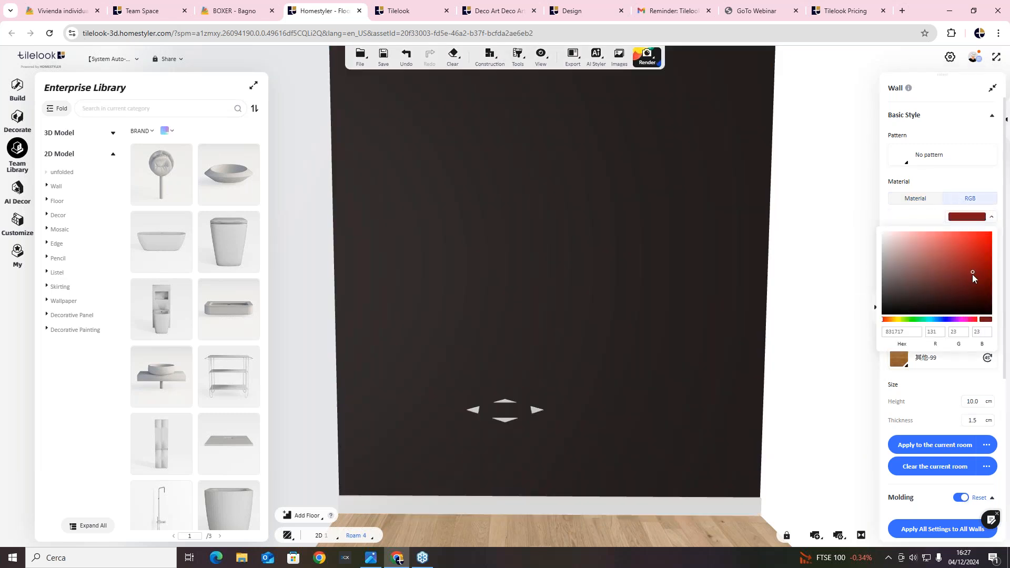
pyautogui.click(920, 275)
pyautogui.click(940, 257)
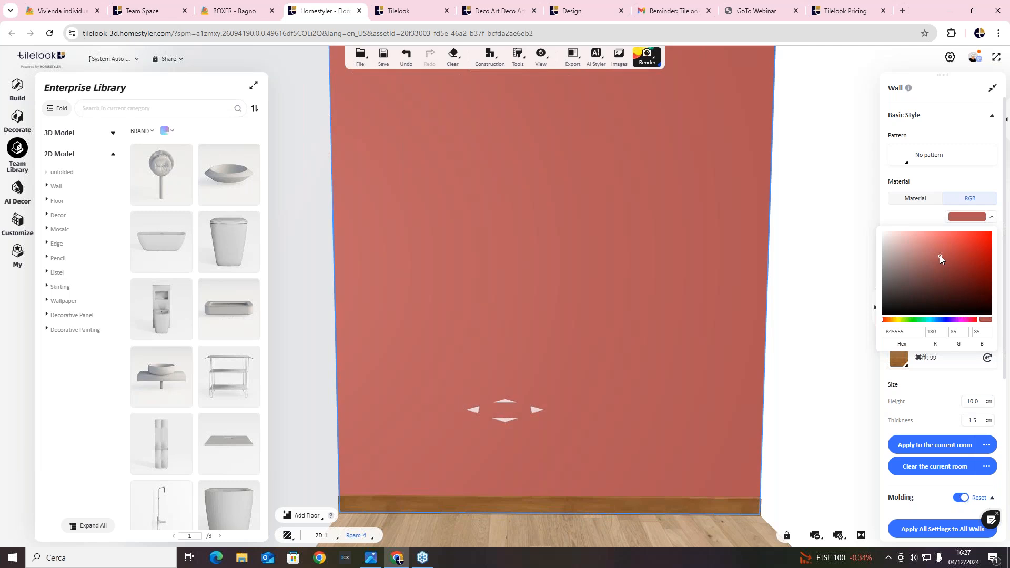
# Switch the end wall's finish from RGB back to a material and bring up the team library for replacing it.
pyautogui.click(934, 199)
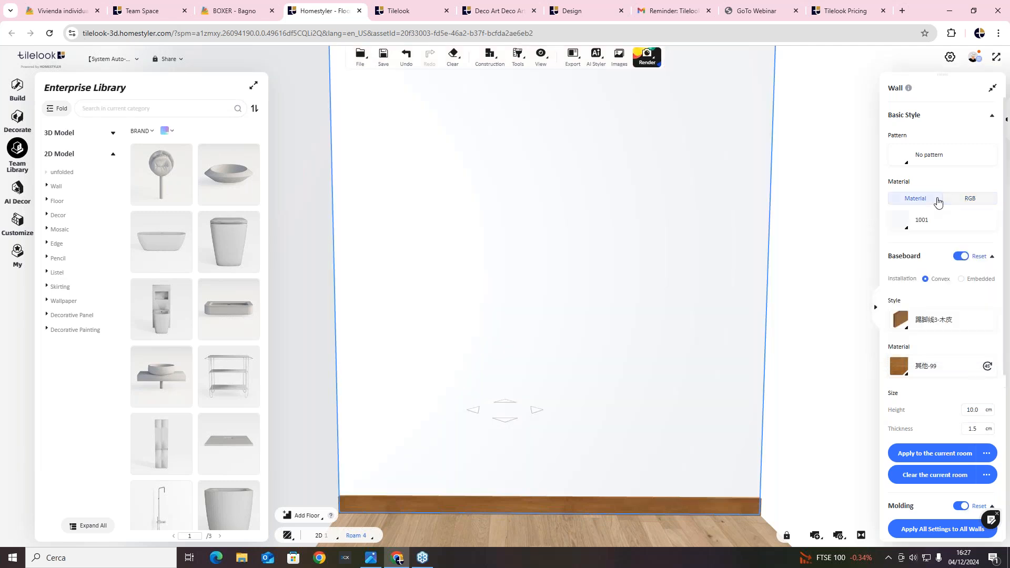
pyautogui.click(925, 224)
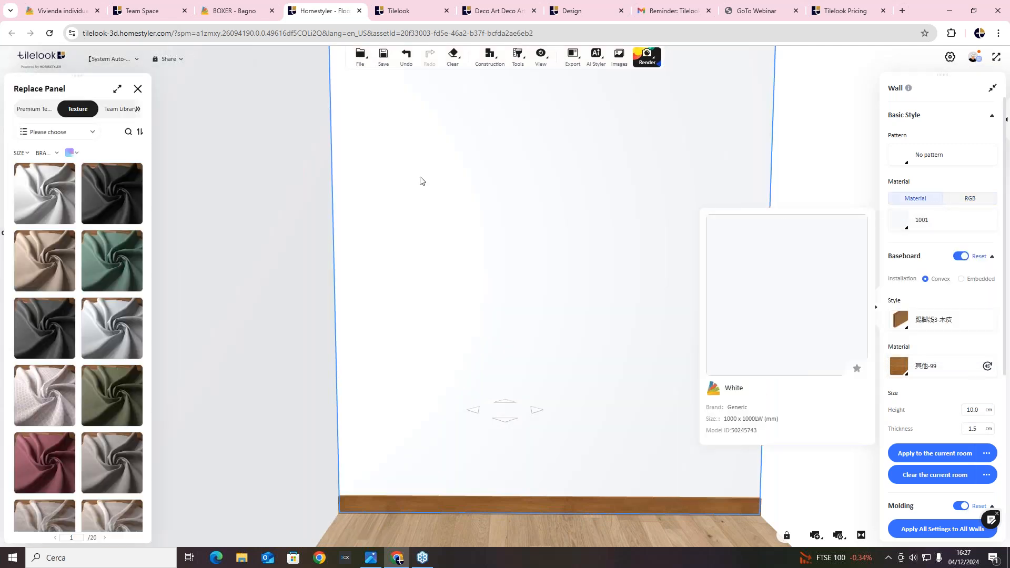
pyautogui.click(112, 109)
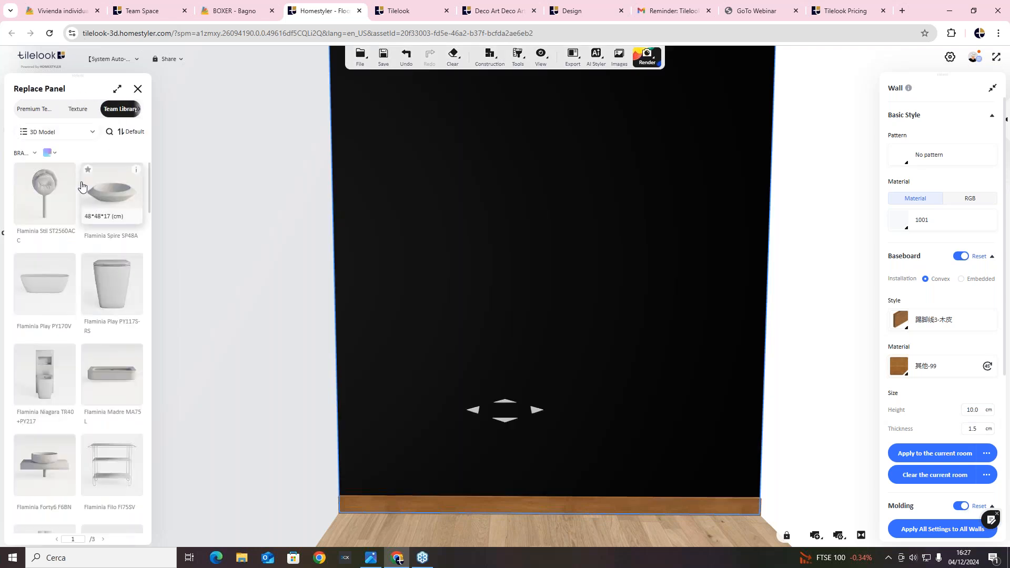
# Limit the team library to 2D models and cover the walls with the 586 x 586 mm Porcelanosa Thassos tile.
pyautogui.click(45, 135)
pyautogui.click(47, 154)
pyautogui.click(46, 181)
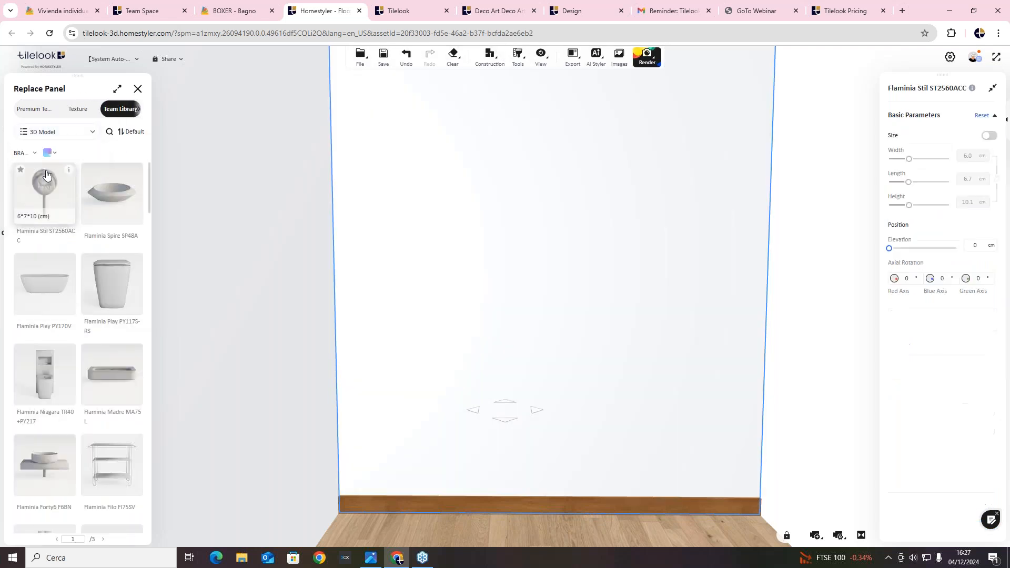
pyautogui.click(68, 134)
pyautogui.click(68, 135)
pyautogui.click(84, 132)
pyautogui.click(63, 173)
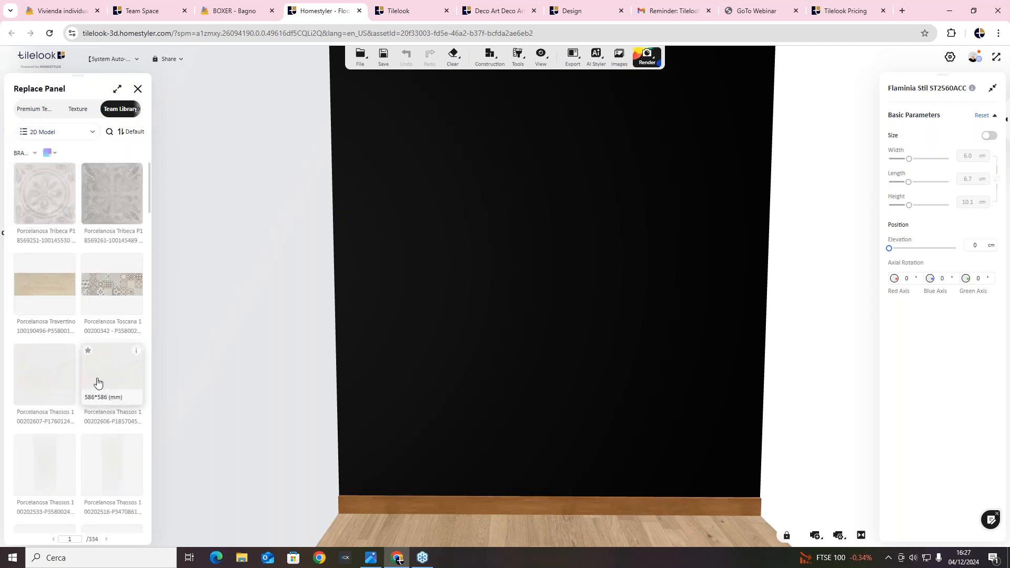
pyautogui.click(110, 359)
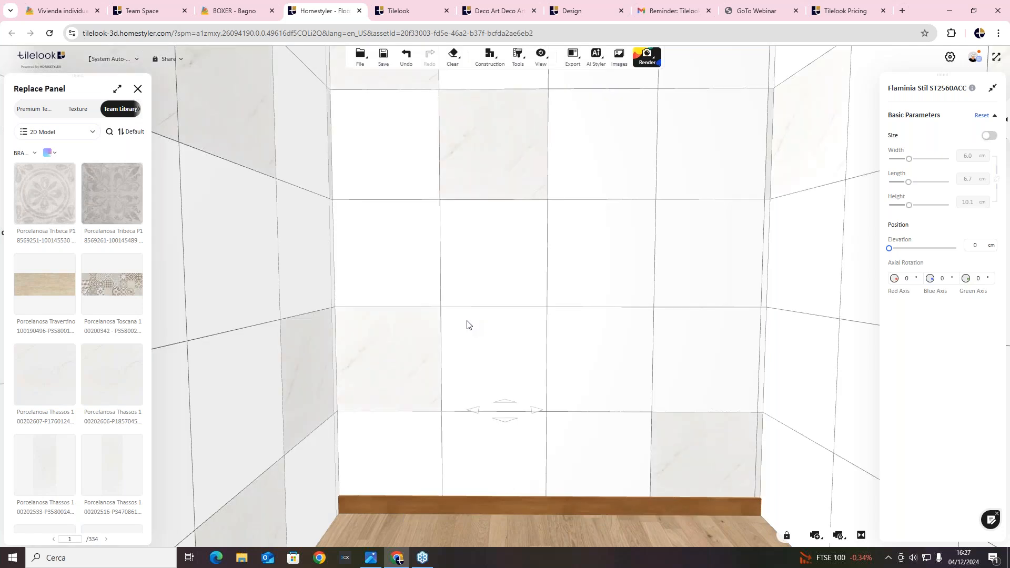
# Examine the tiled walls and browse the premium textures offered as replacement materials.
pyautogui.moveTo(467, 325); pyautogui.dragTo(547, 245)
pyautogui.scroll(-2, 494, 248)
pyautogui.scroll(1, 490, 244)
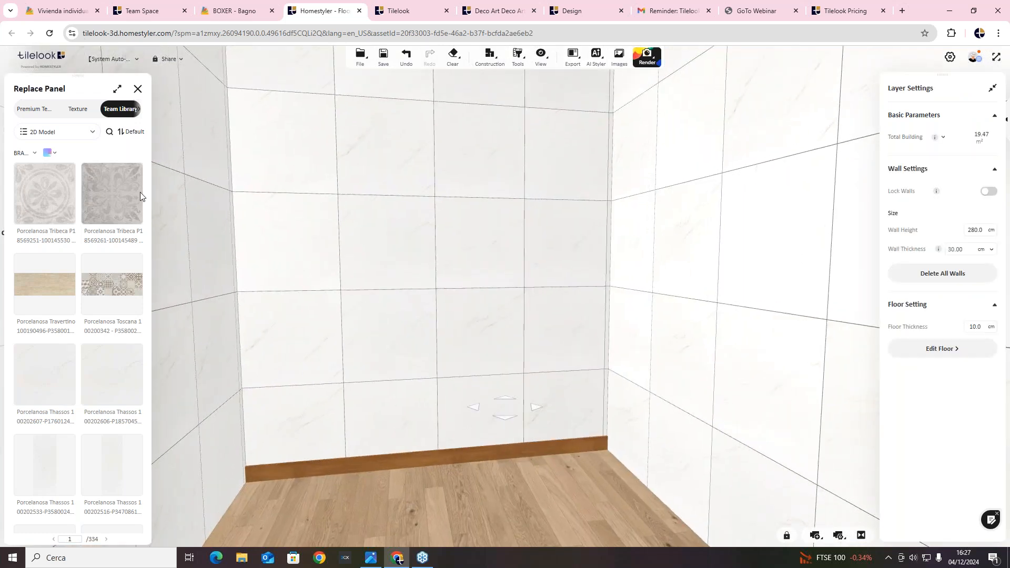
pyautogui.click(39, 110)
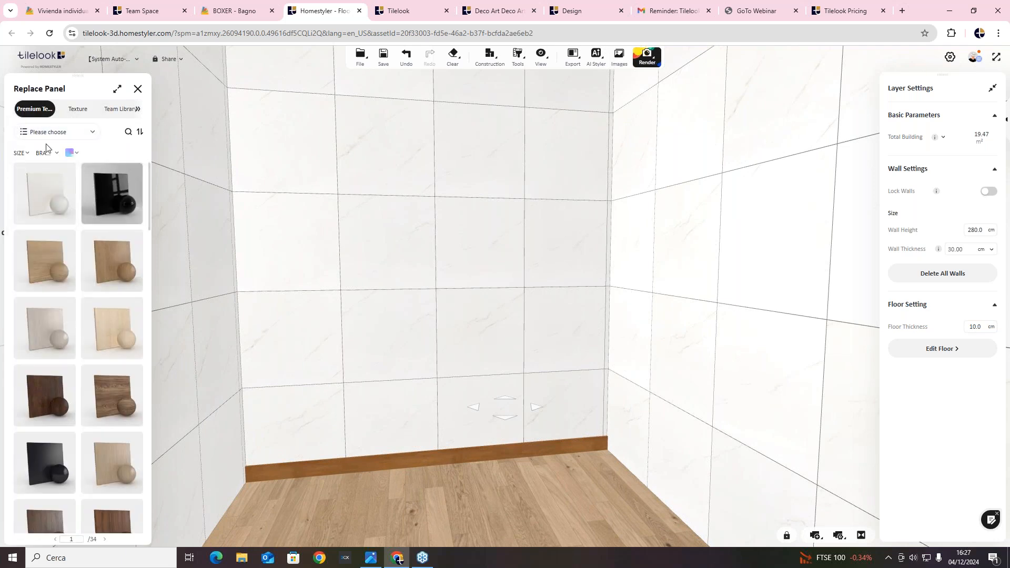
pyautogui.scroll(-3, 99, 205)
pyautogui.scroll(-4, 98, 210)
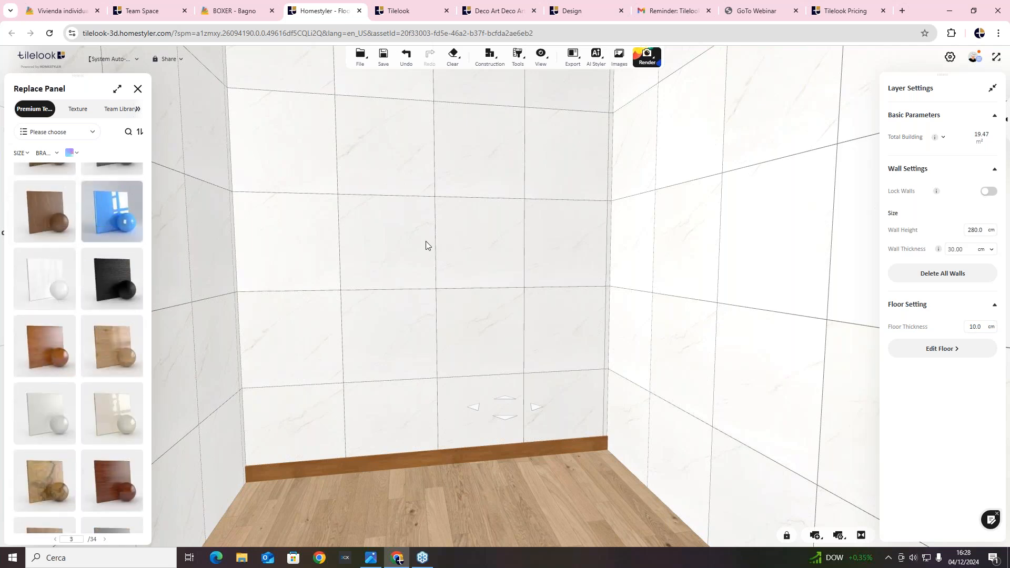
# Cover the room's floor with the beige square-grid tile with dark joints from the library's 2D floor models.
pyautogui.moveTo(374, 293); pyautogui.dragTo(434, 401)
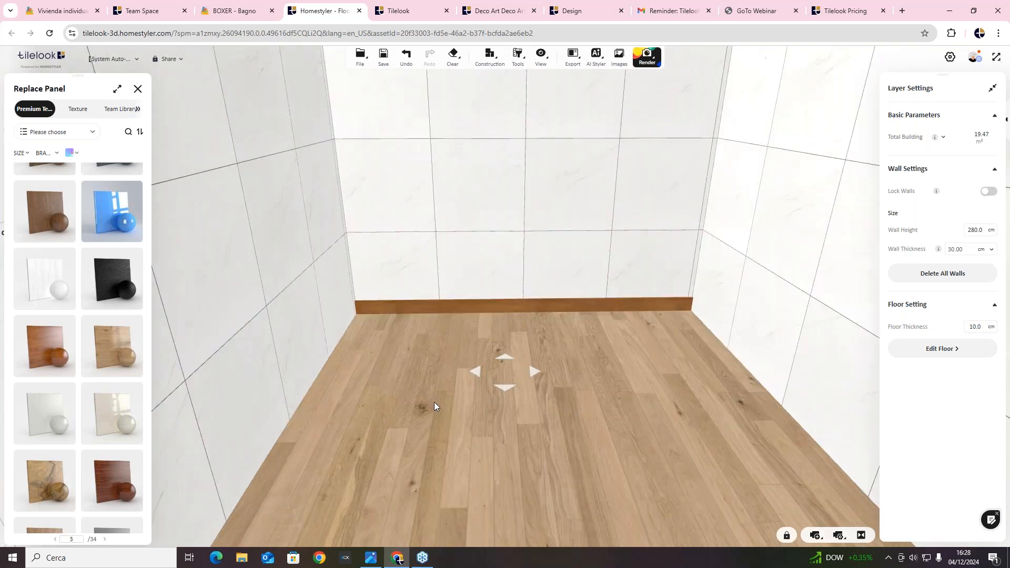
pyautogui.click(493, 387)
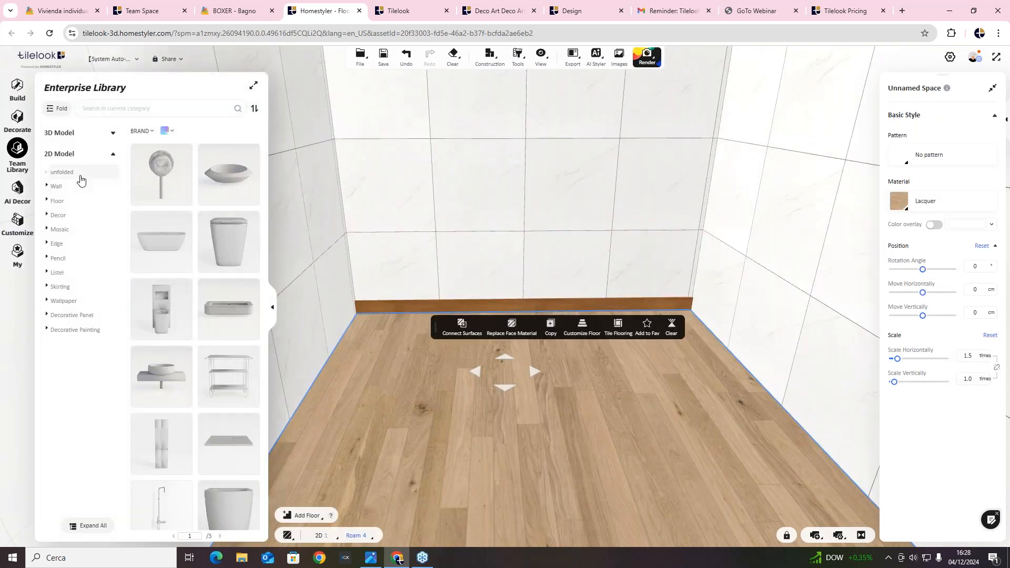
pyautogui.click(74, 199)
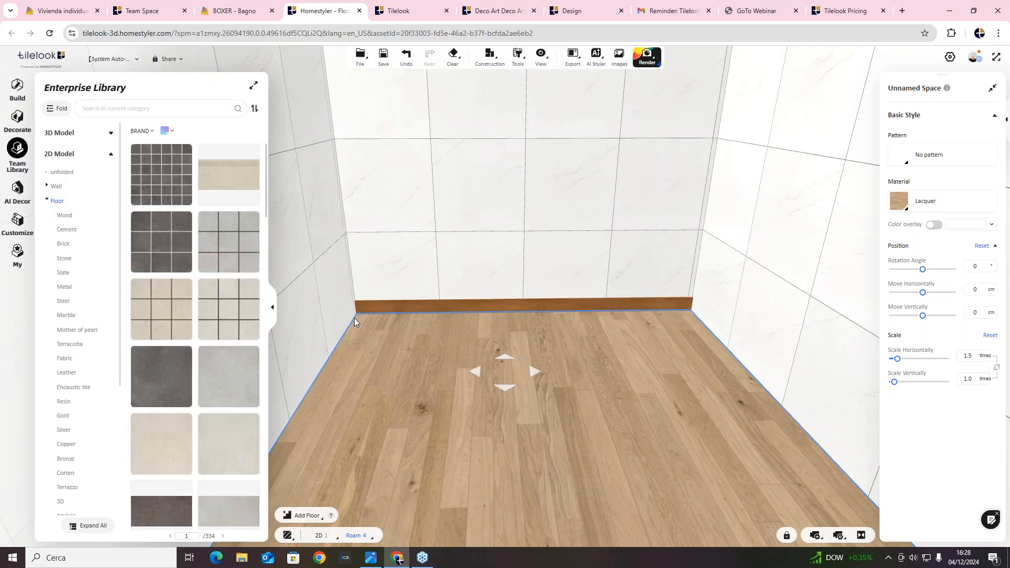
pyautogui.click(176, 299)
pyautogui.click(388, 336)
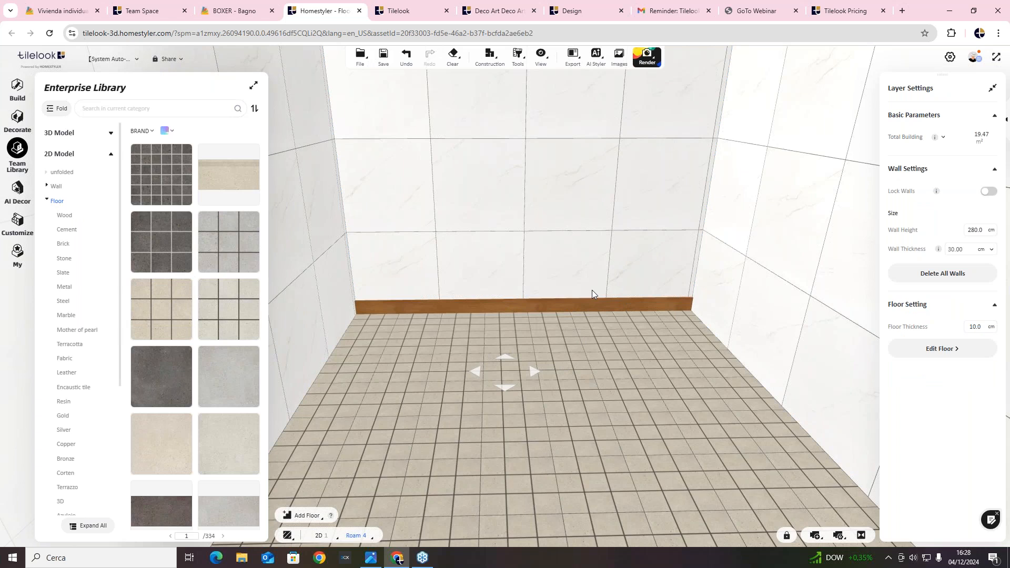
# Return to the 2D plan and place an 85 cm wide window in the upper wall near its right corner.
pyautogui.press('1')
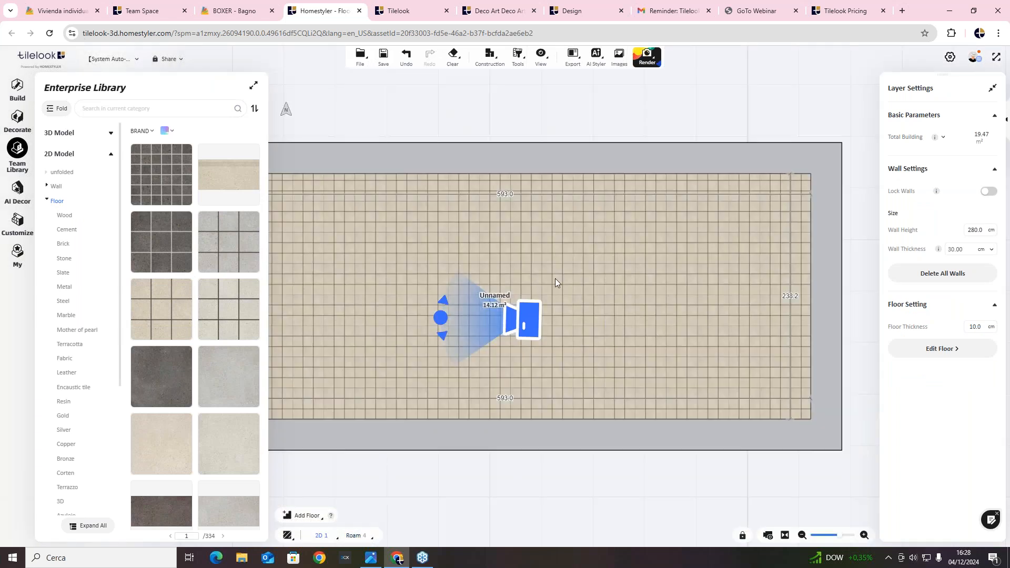
pyautogui.scroll(-3, 566, 280)
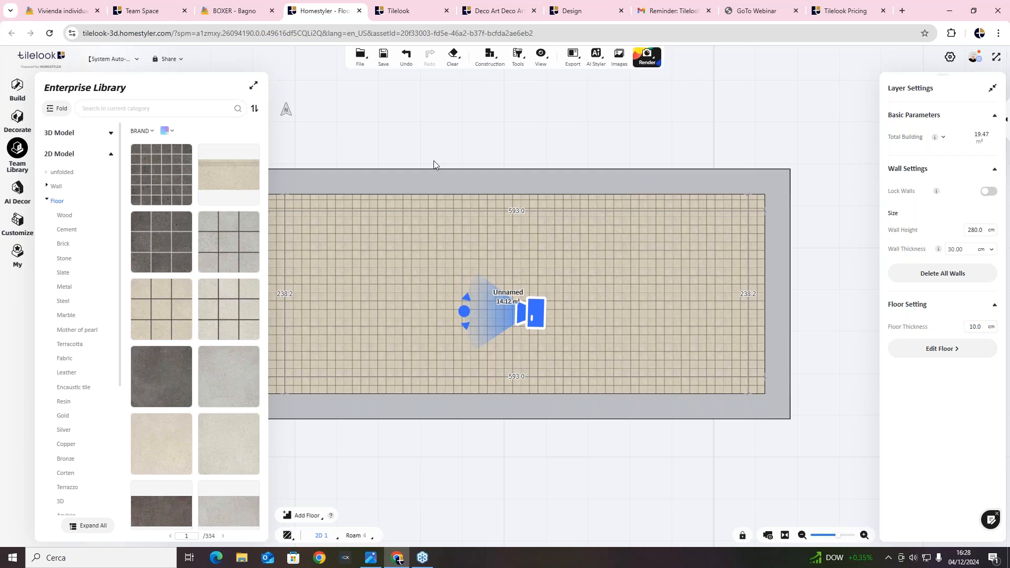
pyautogui.click(19, 121)
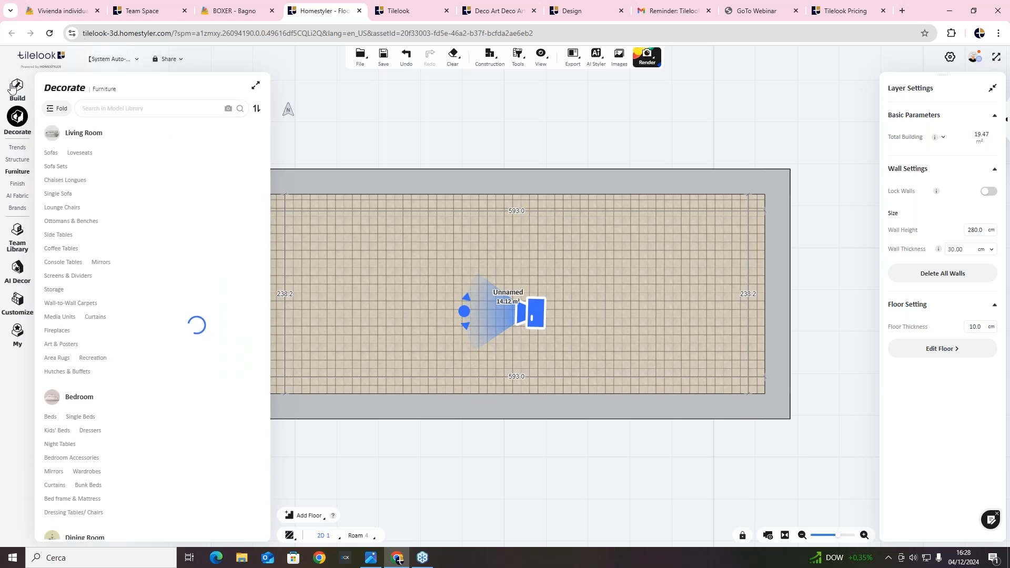
pyautogui.click(19, 92)
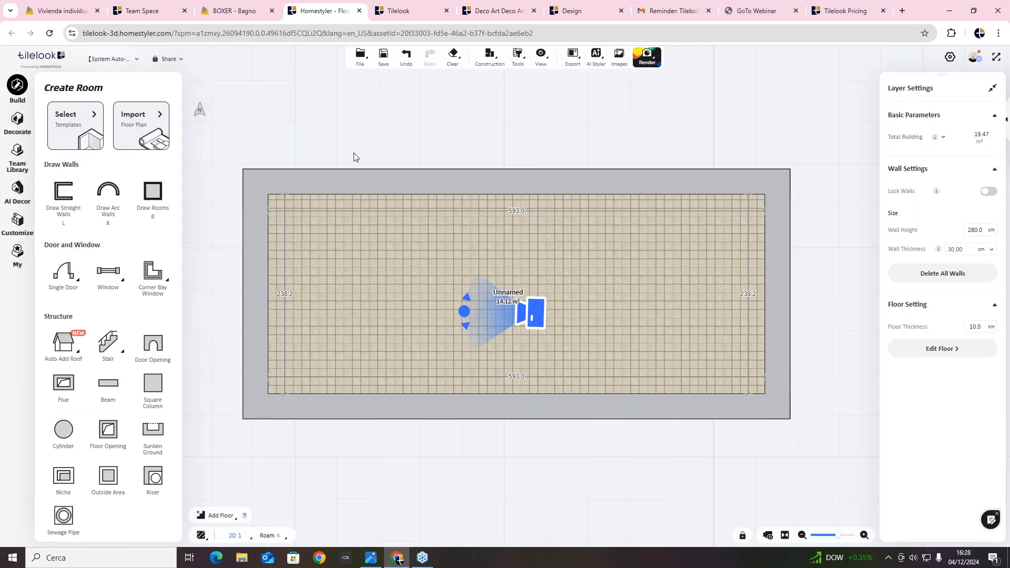
pyautogui.moveTo(104, 283)
pyautogui.click(116, 275)
pyautogui.click(138, 307)
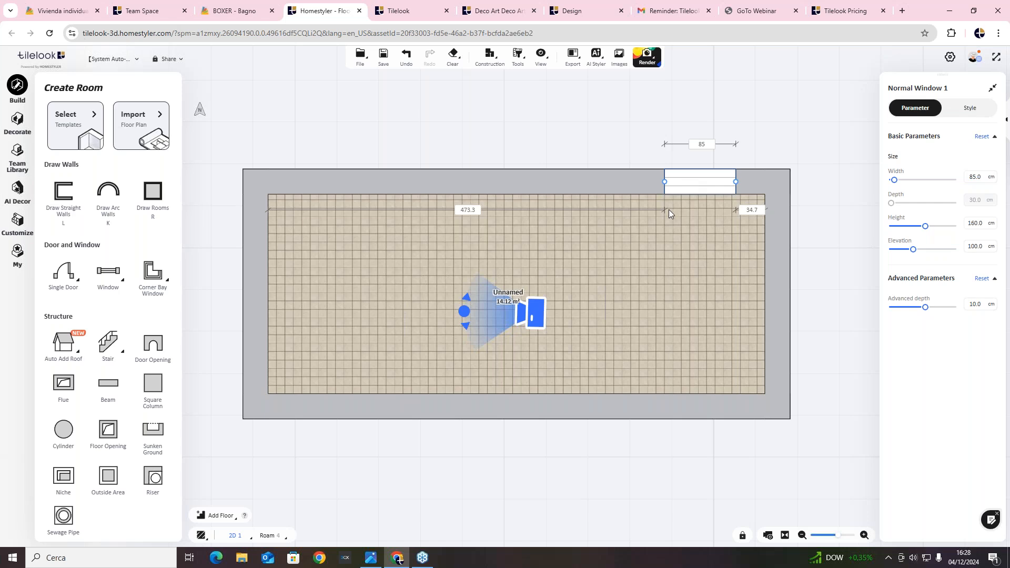
pyautogui.click(694, 181)
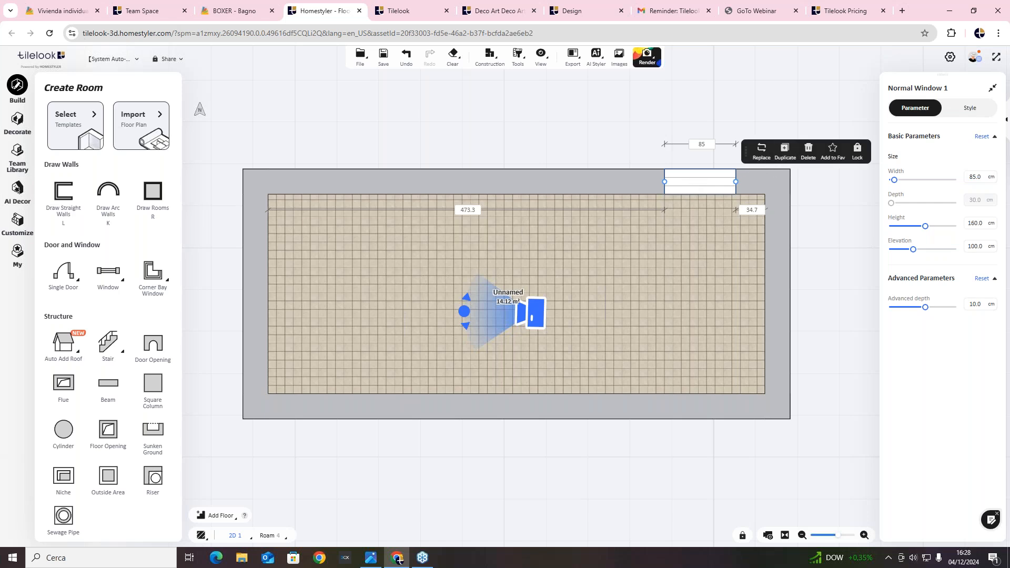
# Set the window 50 cm from the right corner and duplicate it near the left ends of the upper and lower walls.
pyautogui.click(703, 144)
pyautogui.click(756, 209)
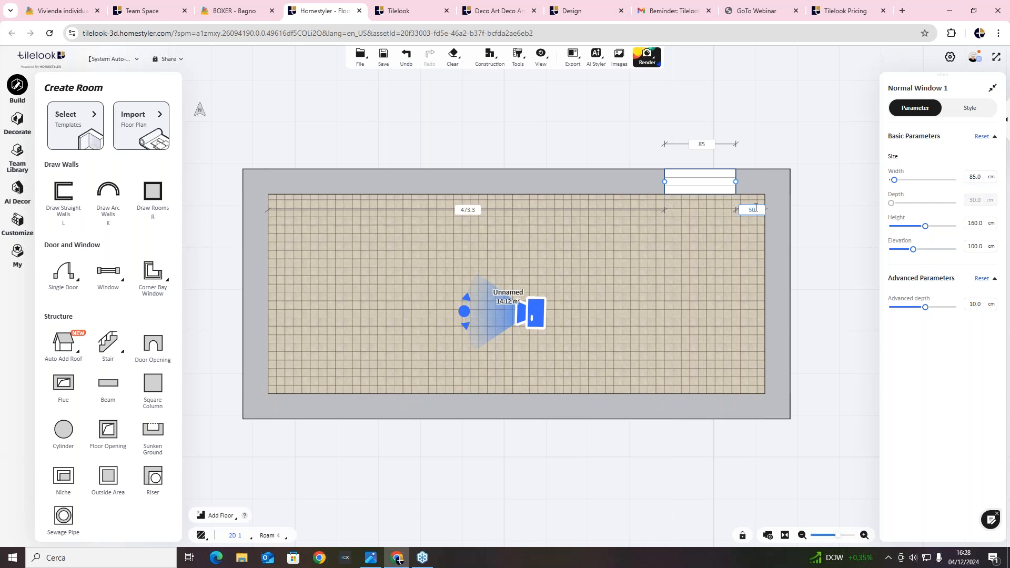
pyautogui.write('50')
pyautogui.press('Return')
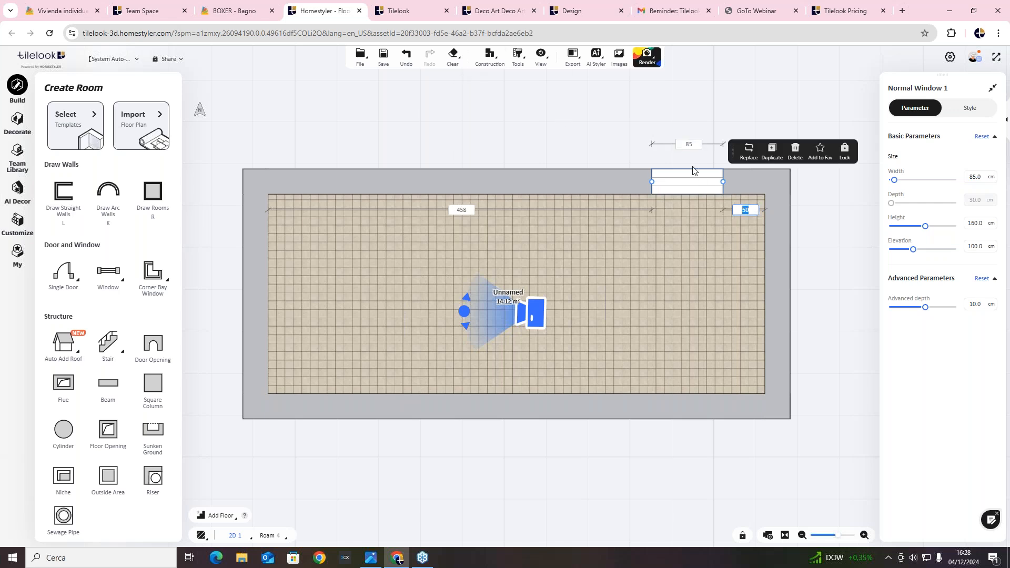
pyautogui.click(771, 153)
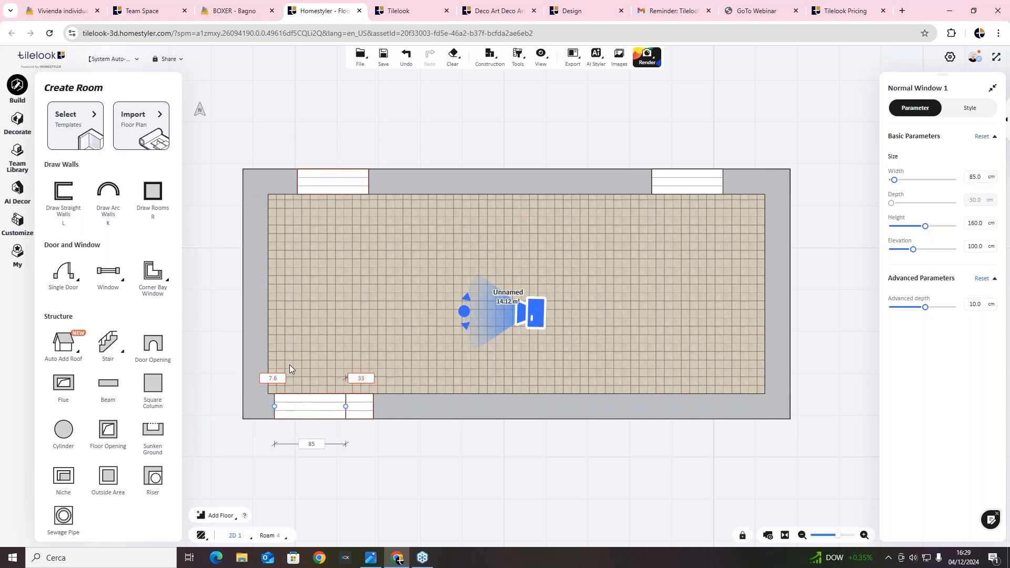
pyautogui.press('Escape')
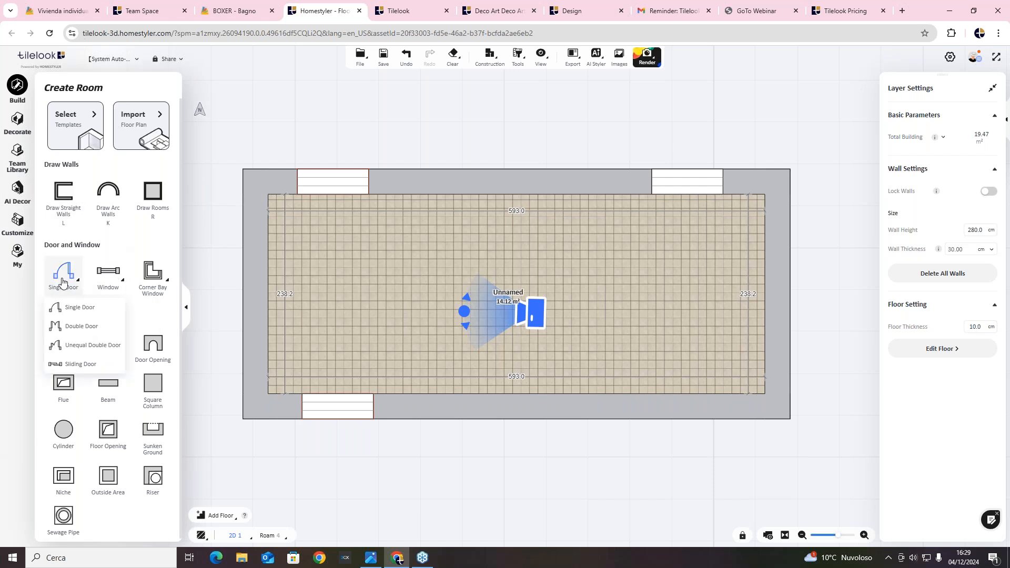
# Place a single door in the lower wall, about 45 cm from the room's right corner.
pyautogui.click(63, 274)
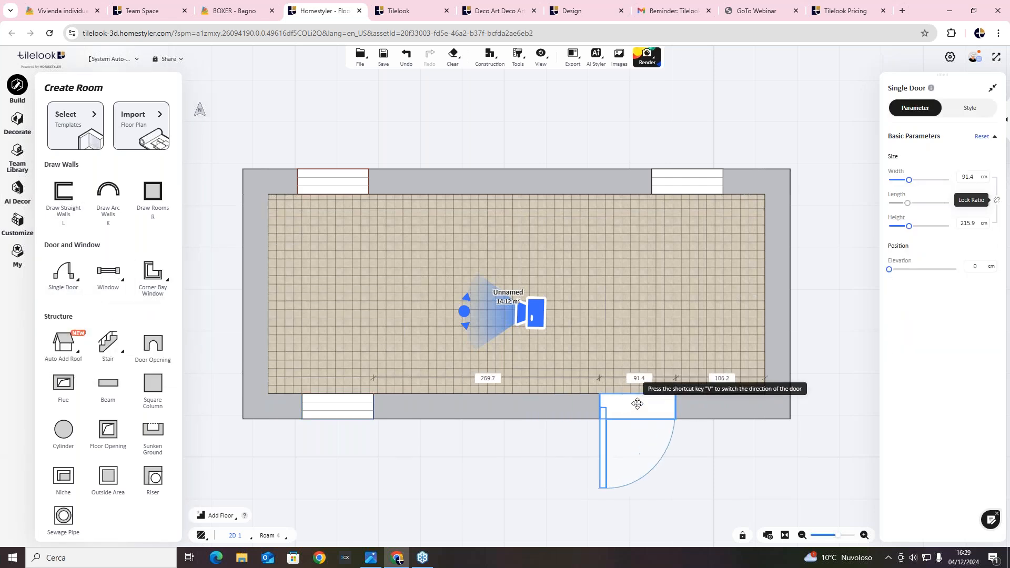
pyautogui.click(698, 412)
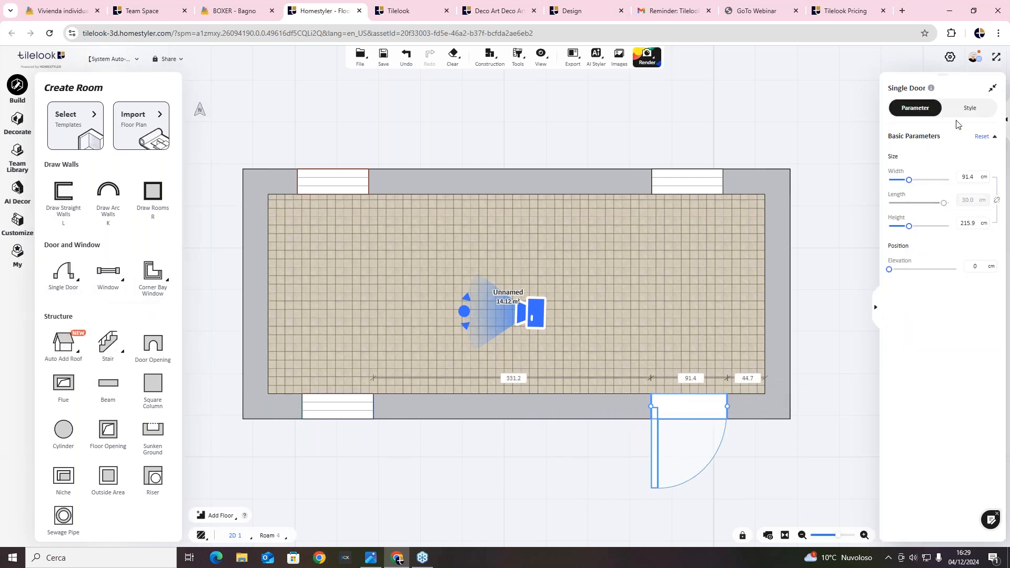
pyautogui.click(875, 308)
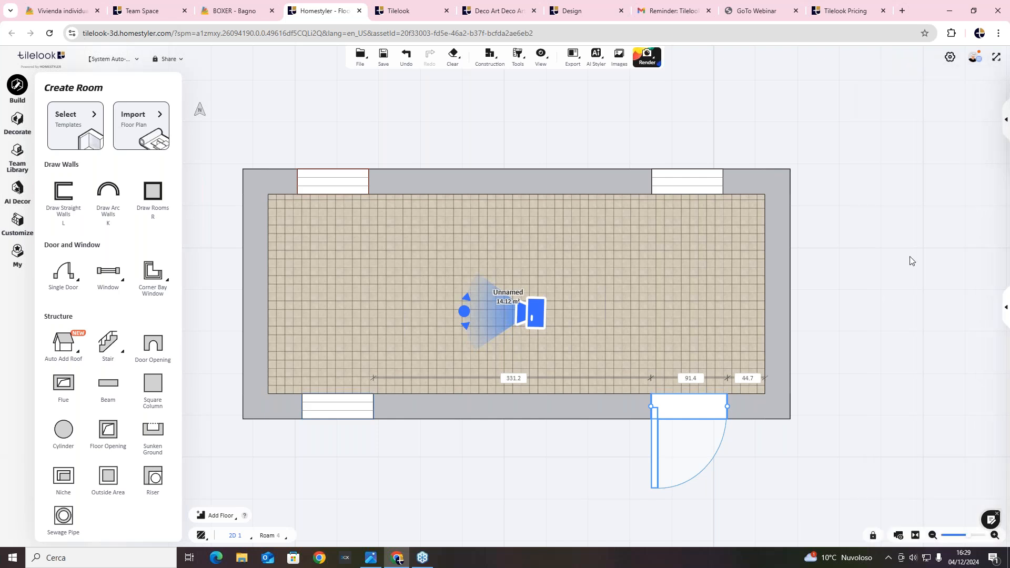
# Switch to the 3D roam view and examine the placed single door from inside the room.
pyautogui.click(1007, 111)
pyautogui.click(979, 153)
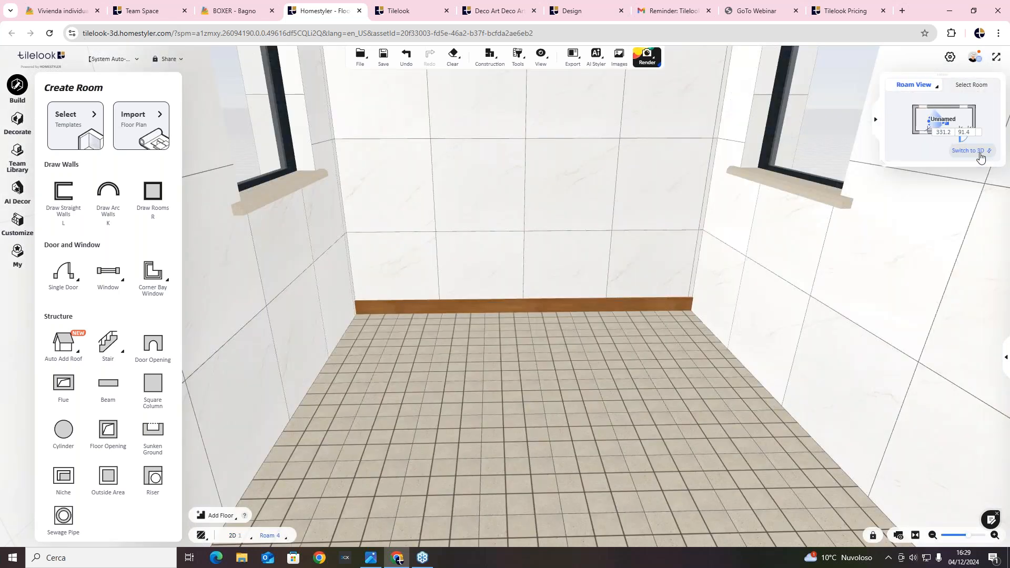
pyautogui.moveTo(592, 226); pyautogui.dragTo(506, 278)
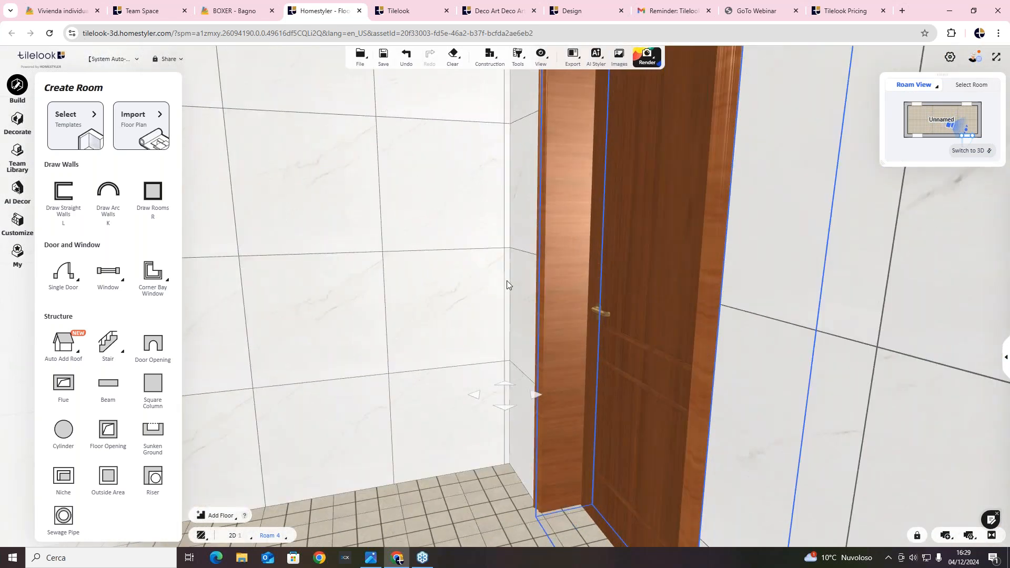
pyautogui.press('w')
pyautogui.press('a')
pyautogui.moveTo(650, 311); pyautogui.dragTo(687, 302)
pyautogui.press('s')
pyautogui.moveTo(786, 291); pyautogui.dragTo(702, 199)
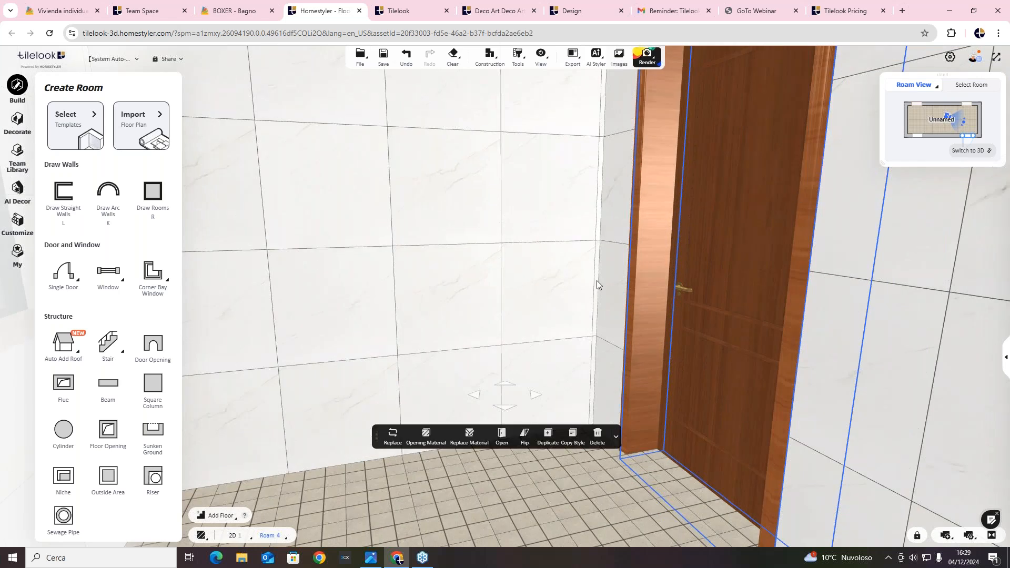
# Reduce the single door's width to about 86.6 cm.
pyautogui.click(1004, 354)
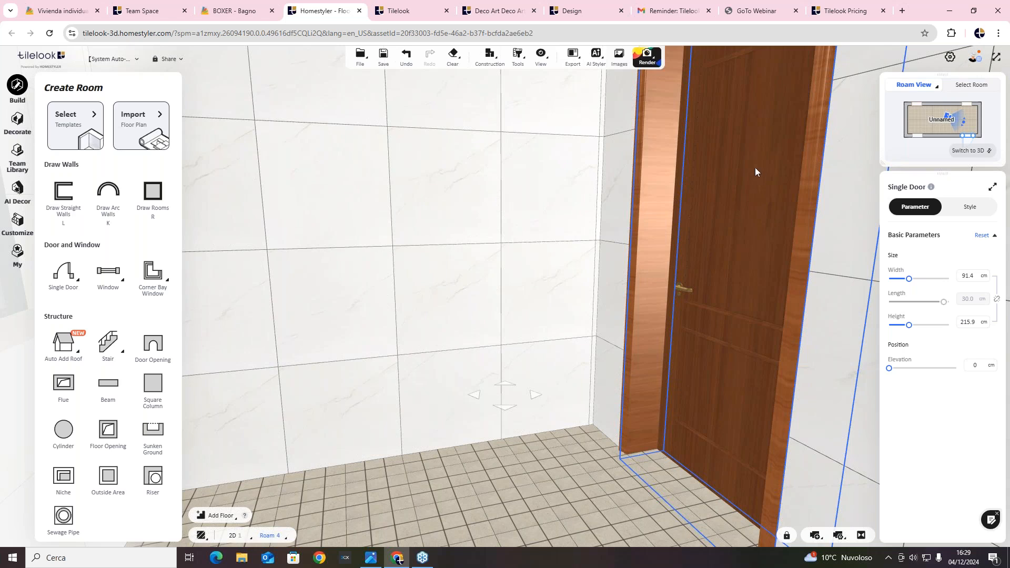
pyautogui.moveTo(910, 279); pyautogui.dragTo(908, 279)
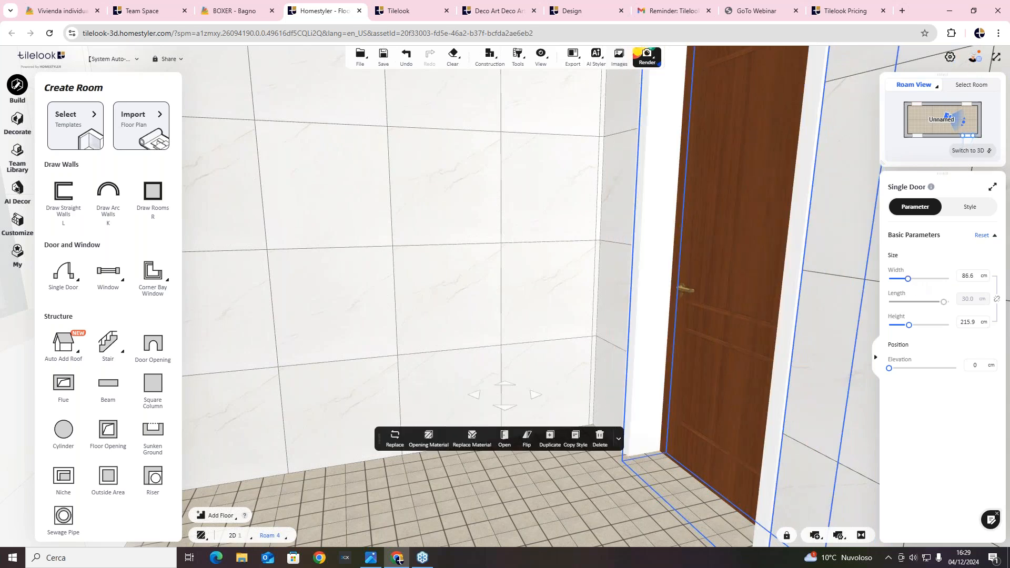
# Change the single door's pocket style to Pocket L.
pyautogui.click(973, 211)
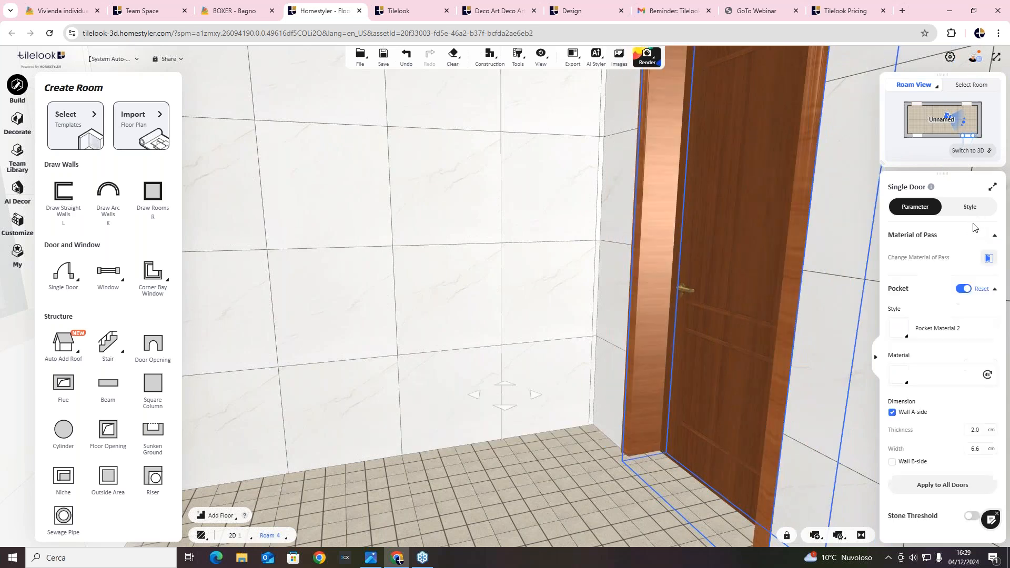
pyautogui.click(913, 331)
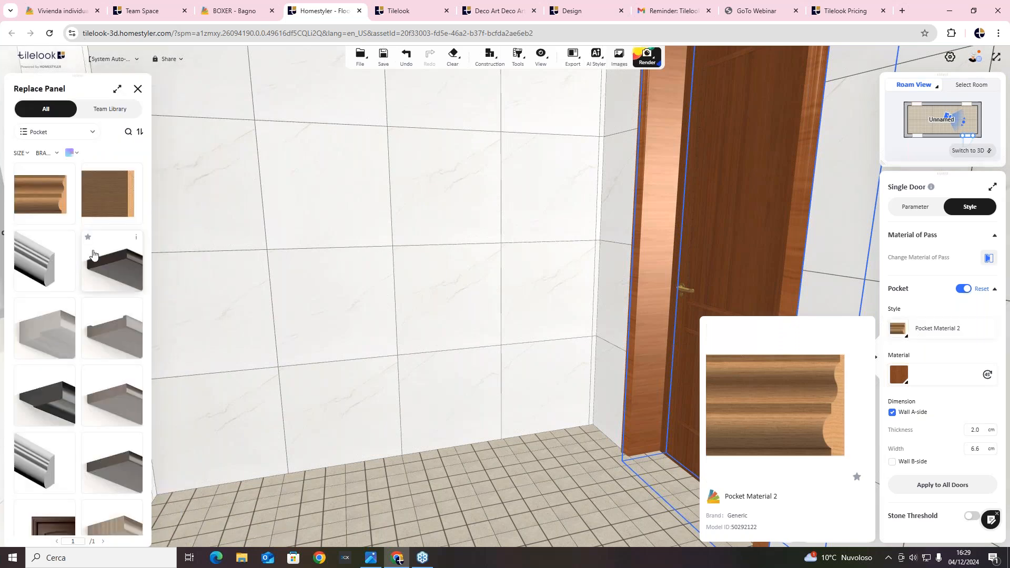
pyautogui.scroll(-5, 93, 255)
pyautogui.click(101, 352)
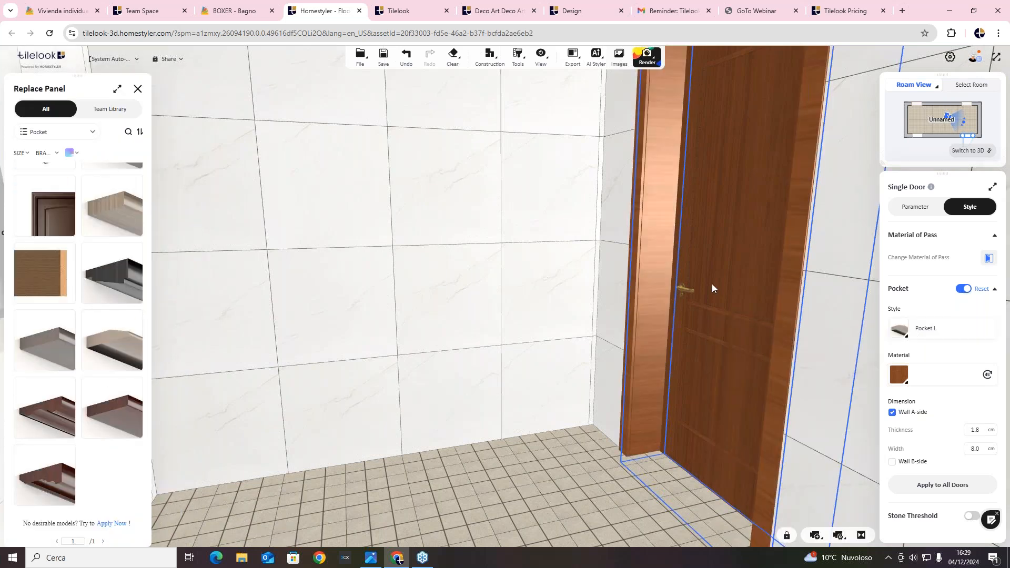
# Apply the black fabric texture 窗帘布-17 to the door's pocket trim.
pyautogui.click(918, 379)
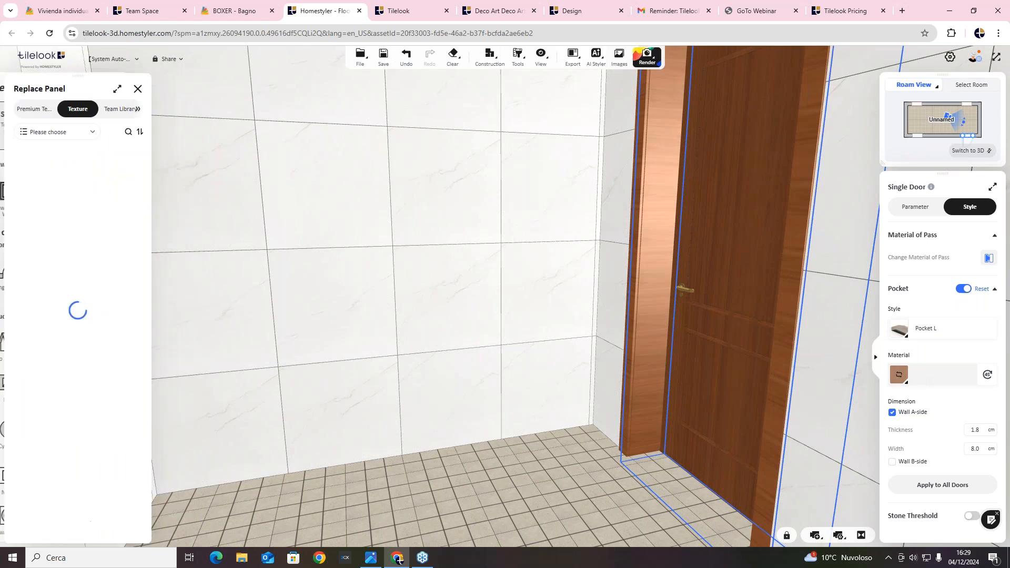
pyautogui.click(110, 188)
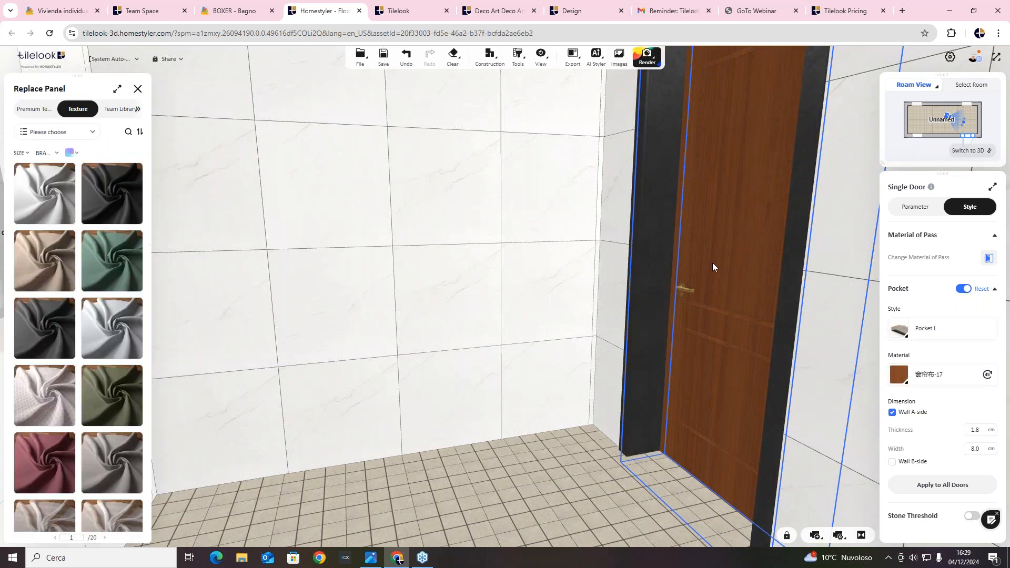
pyautogui.click(752, 260)
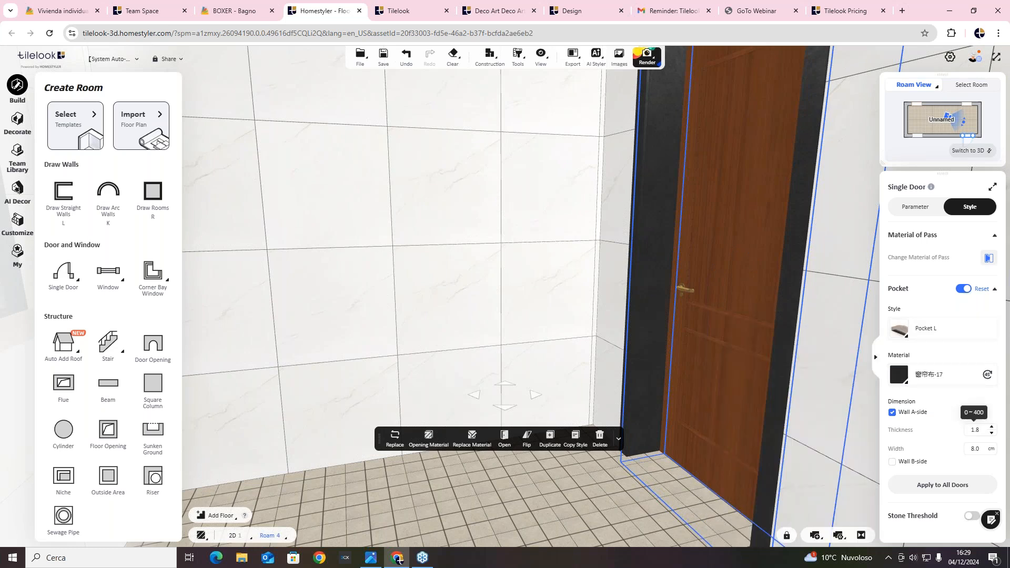
# Lower the elevation of the window opposite the door to about 62.8 cm.
pyautogui.moveTo(514, 220); pyautogui.dragTo(221, 234)
pyautogui.moveTo(693, 333); pyautogui.dragTo(568, 318)
pyautogui.moveTo(470, 332); pyautogui.dragTo(757, 358)
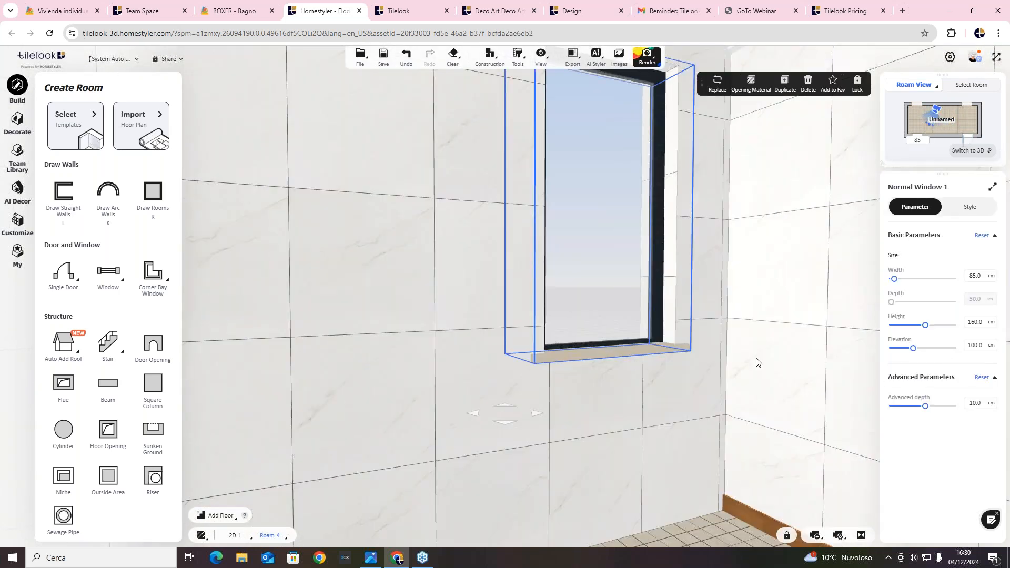
pyautogui.moveTo(913, 349)
pyautogui.mouseDown()
pyautogui.moveTo(925, 350)
pyautogui.moveTo(905, 348)
pyautogui.mouseUp()
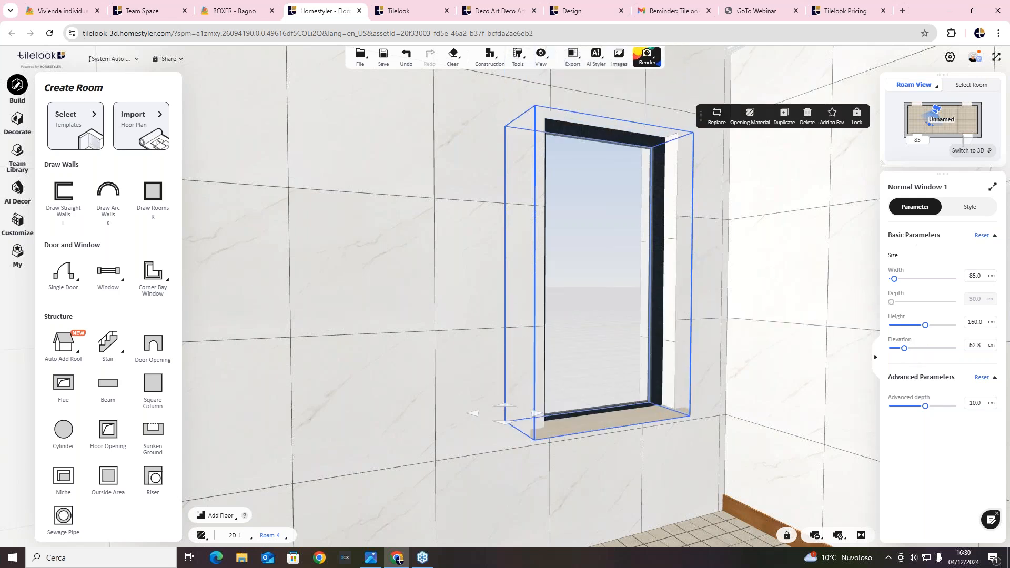
# Widen the selected window's A-side sill to about 17.4 cm.
pyautogui.click(970, 207)
pyautogui.scroll(-1, 924, 381)
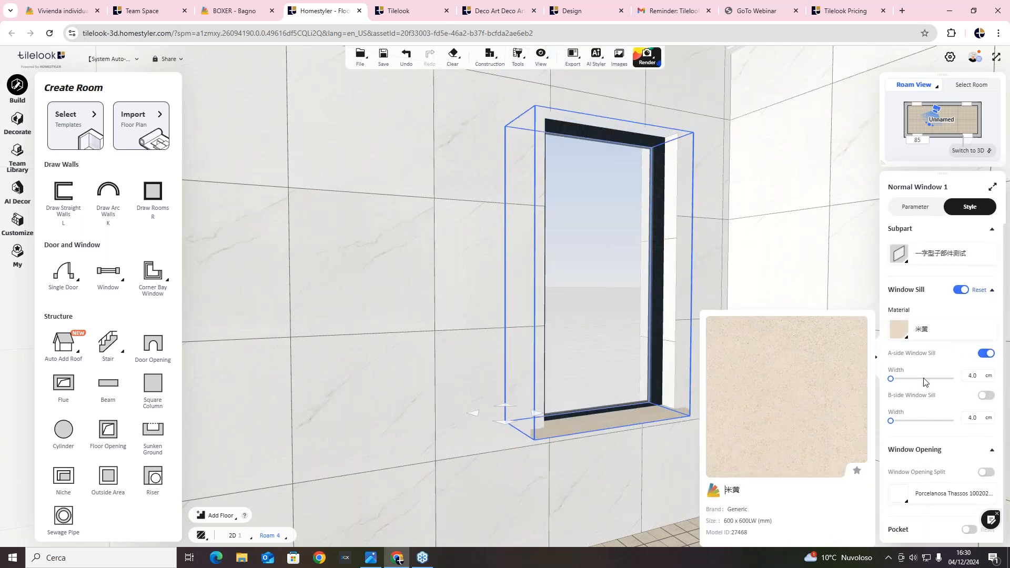
pyautogui.moveTo(898, 383); pyautogui.dragTo(908, 381)
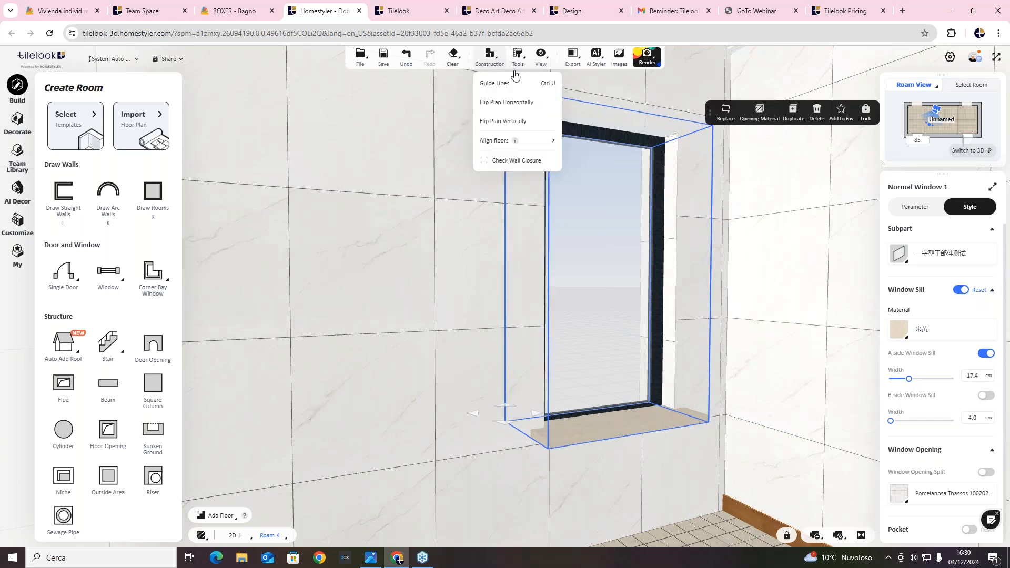
# Copy the floor tile material onto the window sill with the Material Brush.
pyautogui.moveTo(518, 57)
pyautogui.click(525, 101)
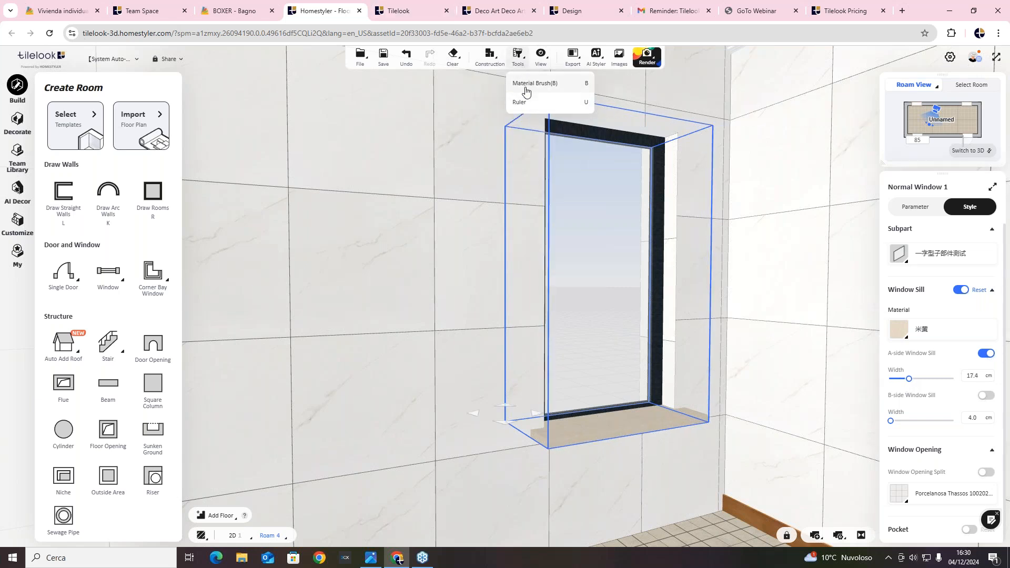
pyautogui.click(707, 530)
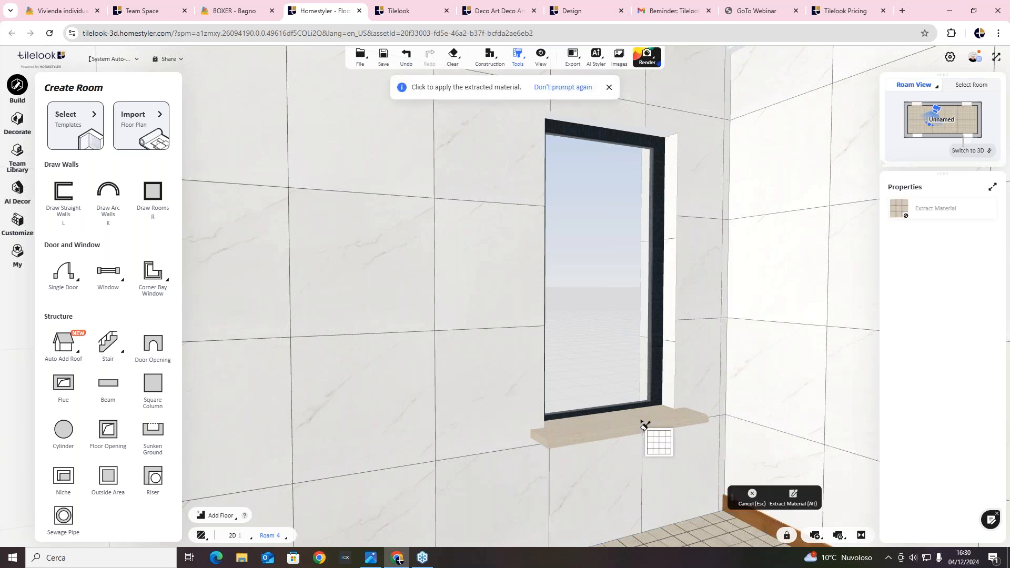
pyautogui.press('Escape')
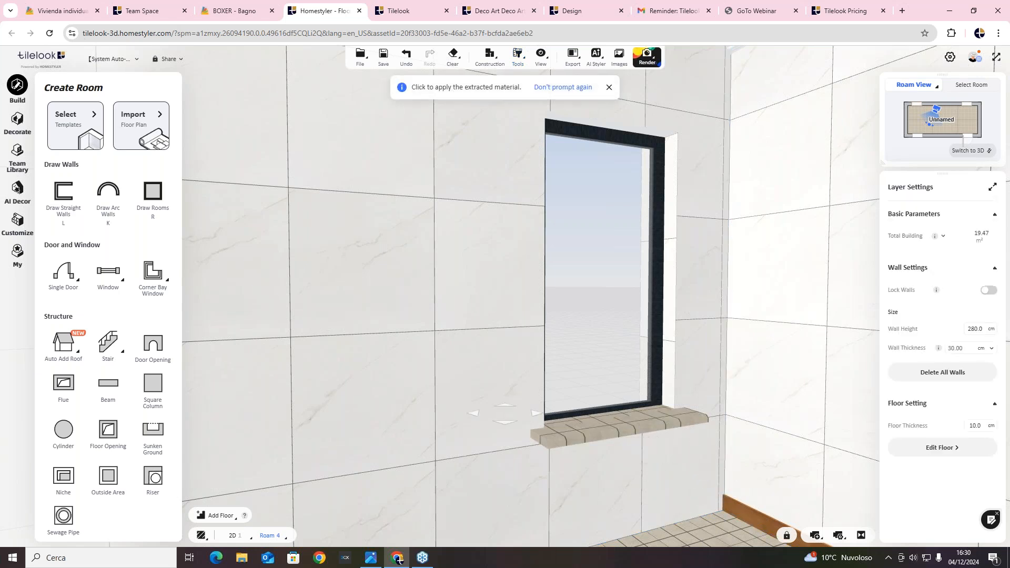
# Place the rattan chair from the furniture library on the floor in front of the door.
pyautogui.moveTo(560, 375); pyautogui.dragTo(514, 242)
pyautogui.click(186, 309)
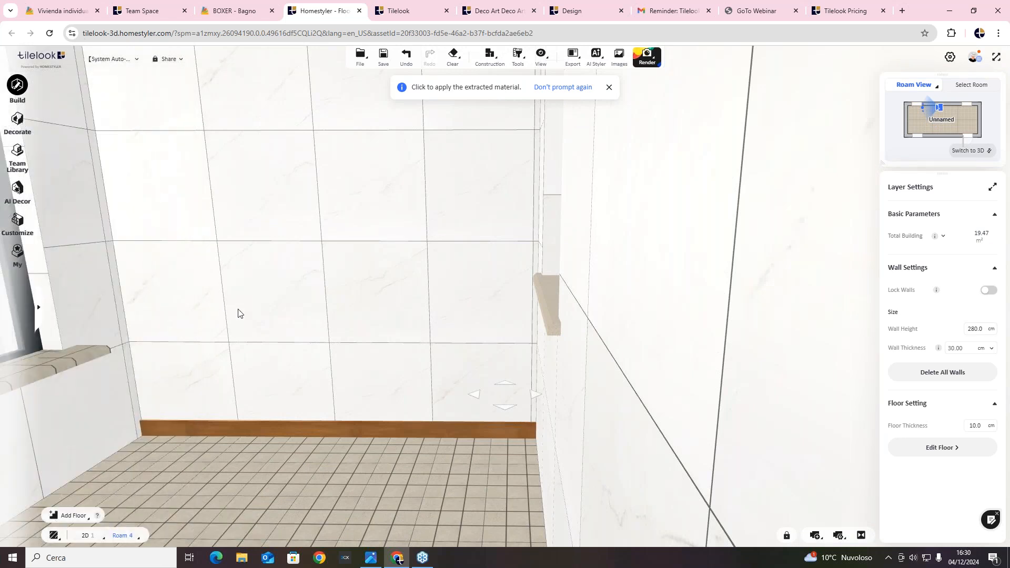
pyautogui.moveTo(285, 207); pyautogui.dragTo(536, 217)
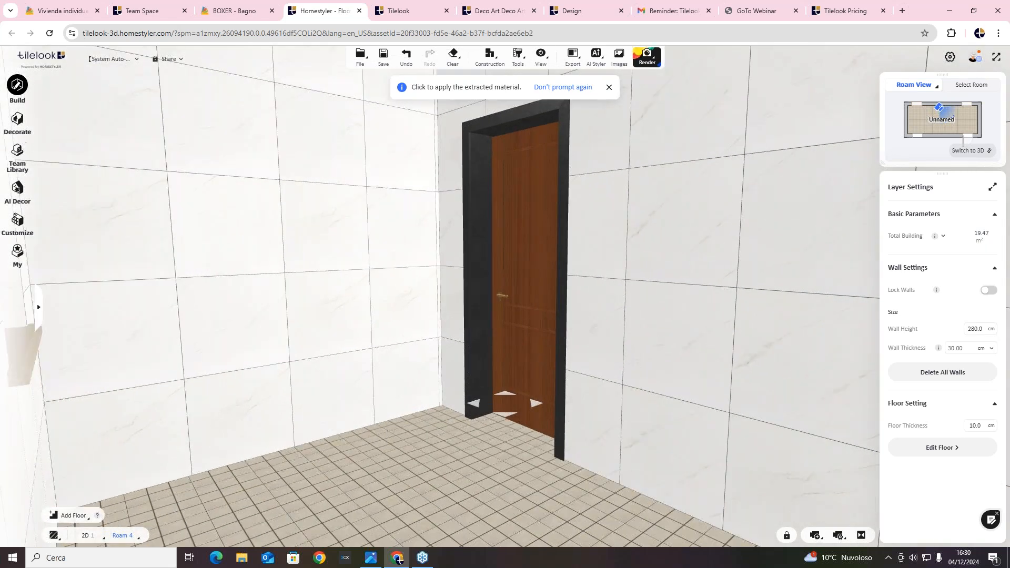
pyautogui.click(16, 123)
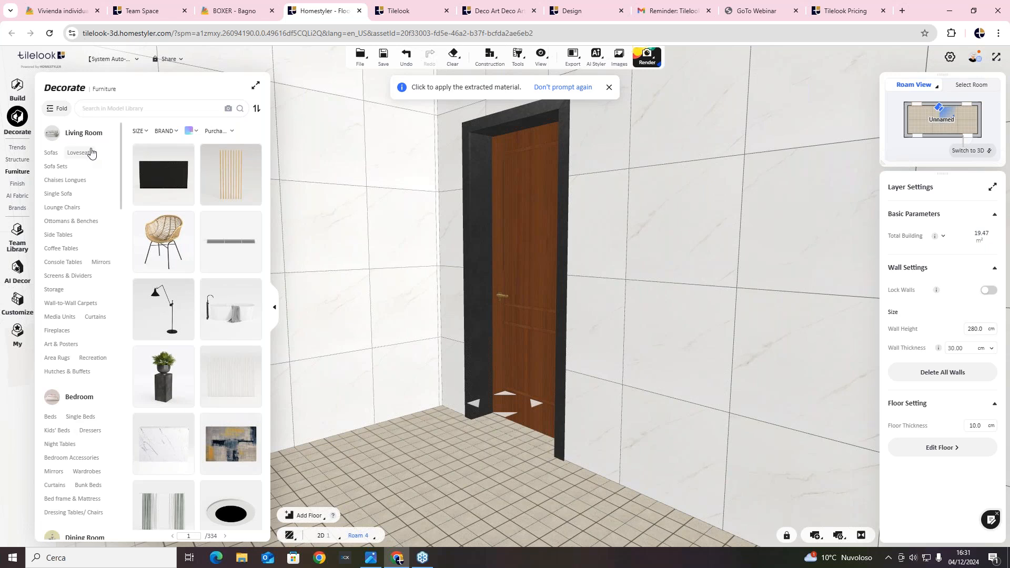
pyautogui.moveTo(117, 178); pyautogui.dragTo(129, 293)
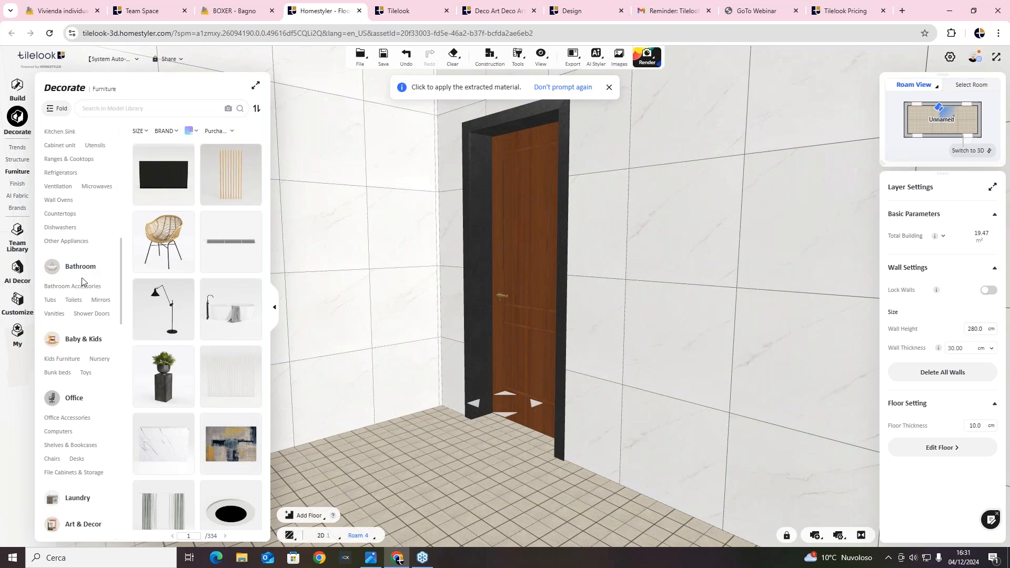
pyautogui.moveTo(120, 269); pyautogui.dragTo(120, 152)
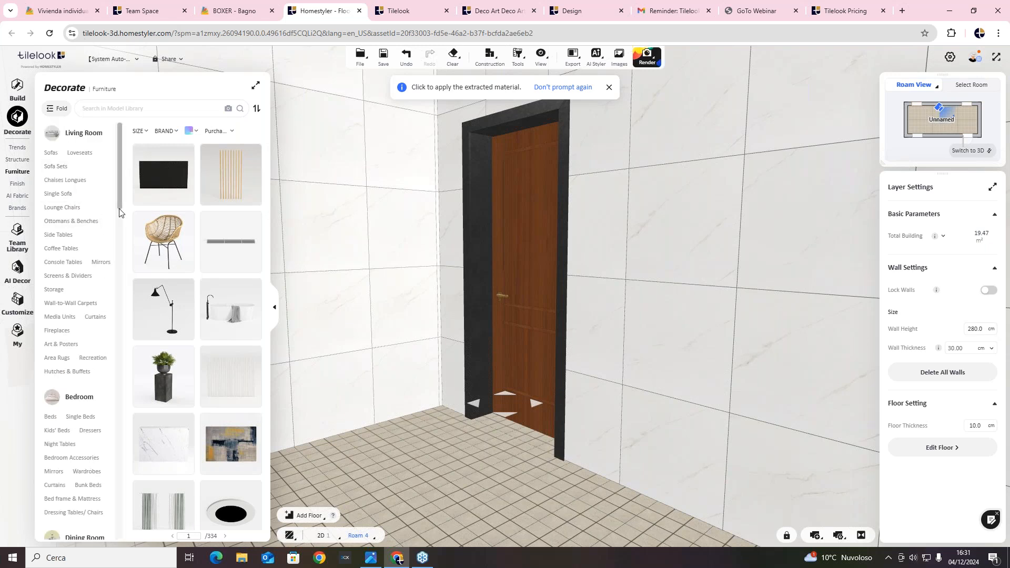
pyautogui.click(163, 241)
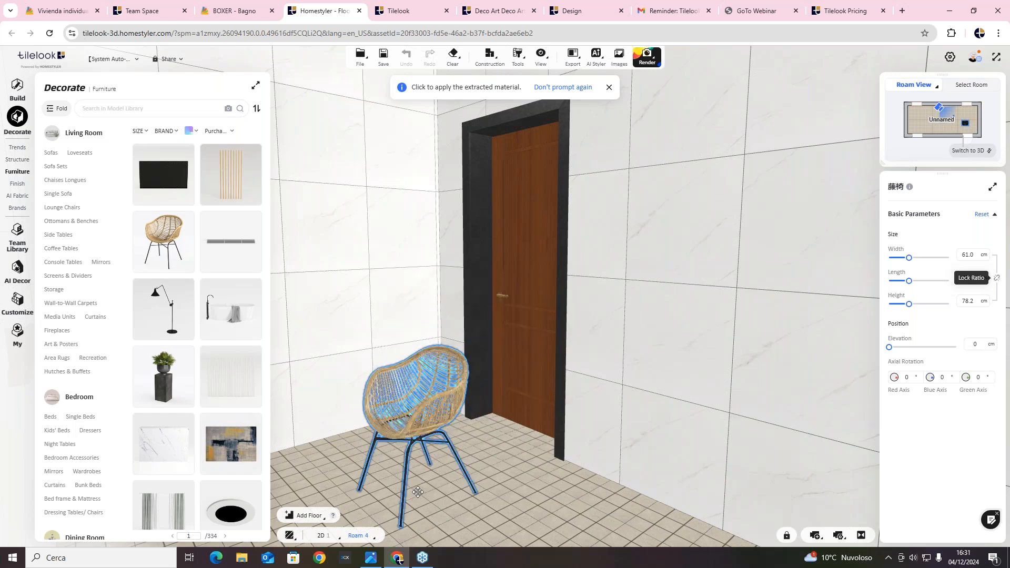
pyautogui.click(504, 485)
# Move the rattan chair along the floor, away from the door.
pyautogui.scroll(-3, 652, 355)
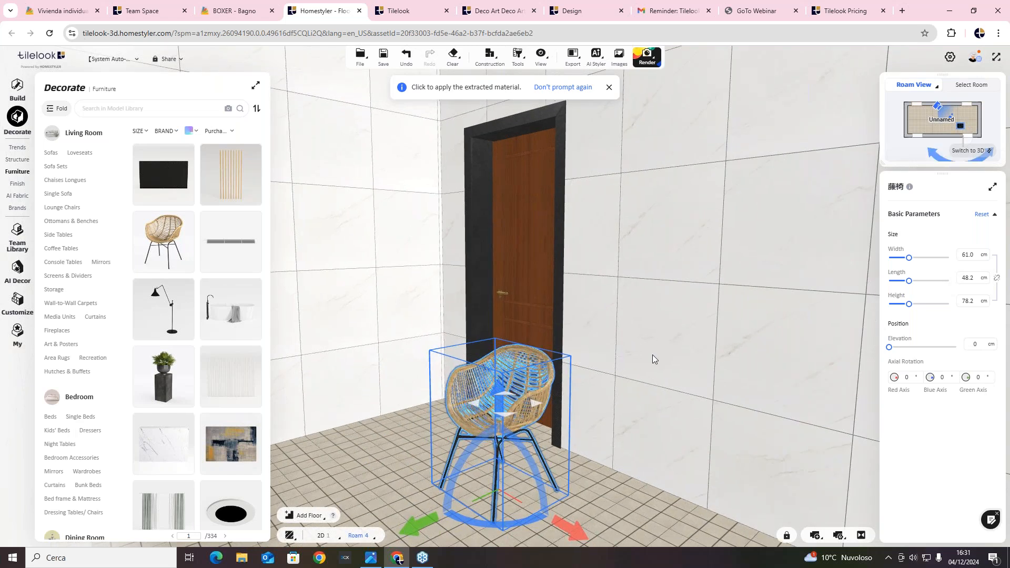
pyautogui.scroll(-3, 621, 340)
pyautogui.scroll(2, 621, 340)
pyautogui.moveTo(622, 342); pyautogui.dragTo(590, 367)
pyautogui.moveTo(512, 371); pyautogui.dragTo(623, 396)
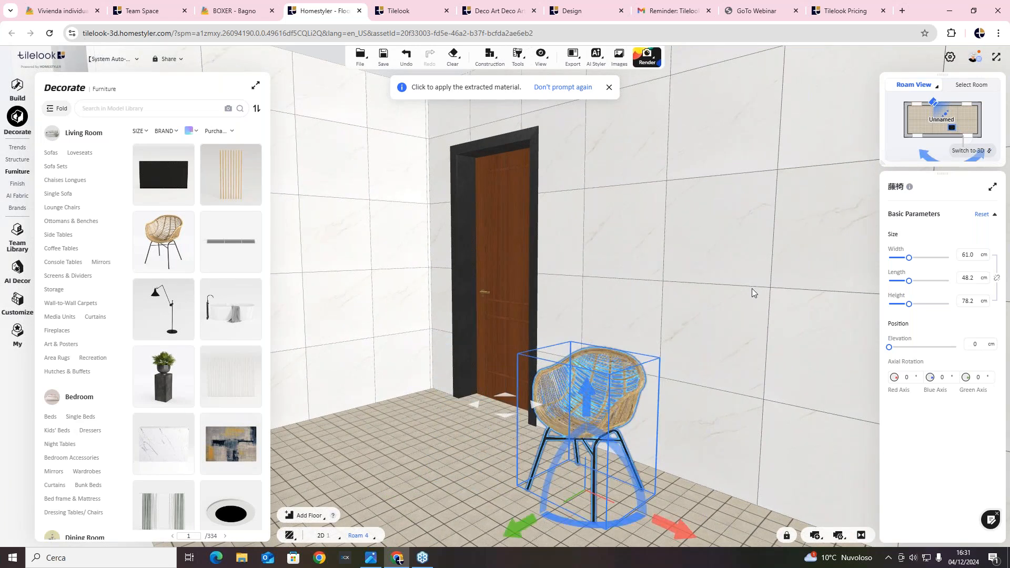
pyautogui.scroll(3, 735, 275)
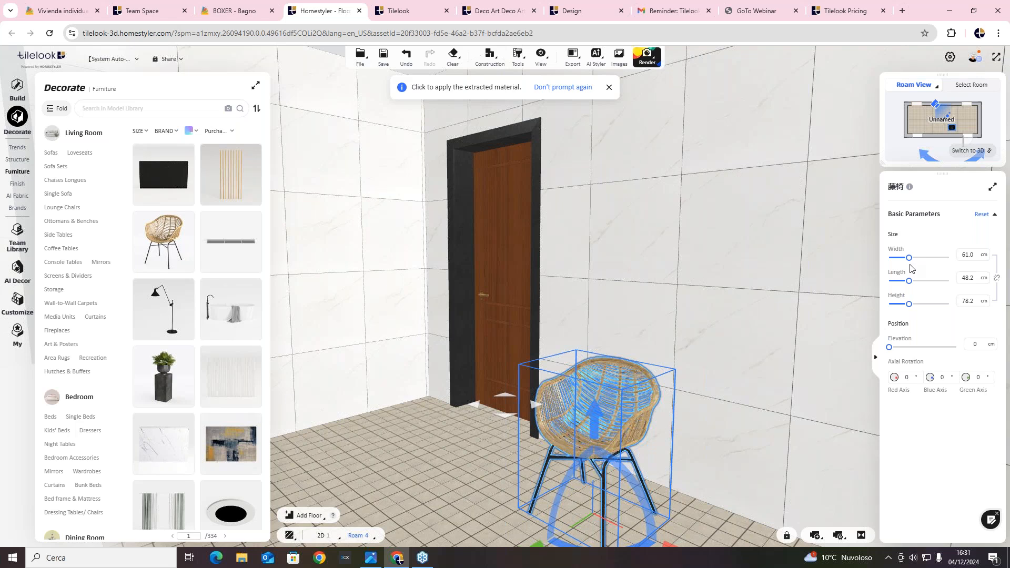
pyautogui.moveTo(909, 257); pyautogui.dragTo(908, 289)
pyautogui.moveTo(889, 347); pyautogui.dragTo(887, 347)
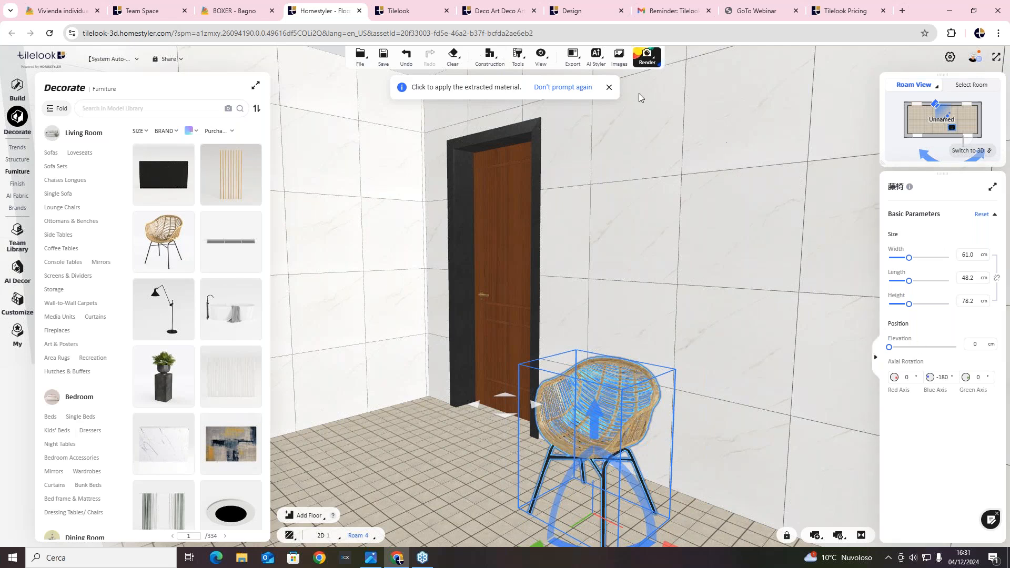
# Look around the furnished room at the tiled window sill, the end wall, the door and the chair.
pyautogui.moveTo(439, 244); pyautogui.dragTo(337, 243)
pyautogui.moveTo(557, 221); pyautogui.dragTo(557, 298)
pyautogui.scroll(5, 566, 302)
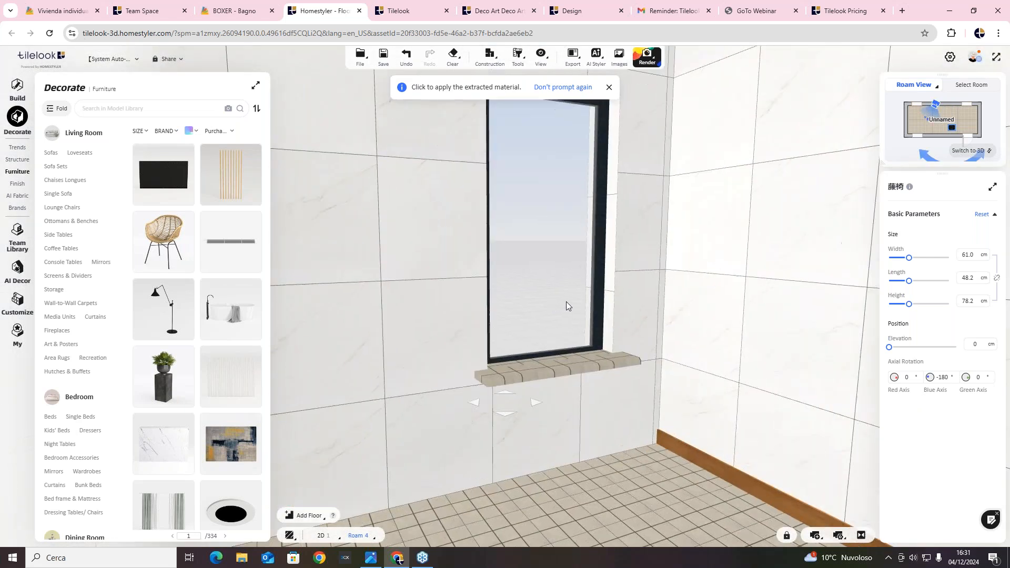
pyautogui.moveTo(499, 271); pyautogui.dragTo(574, 265)
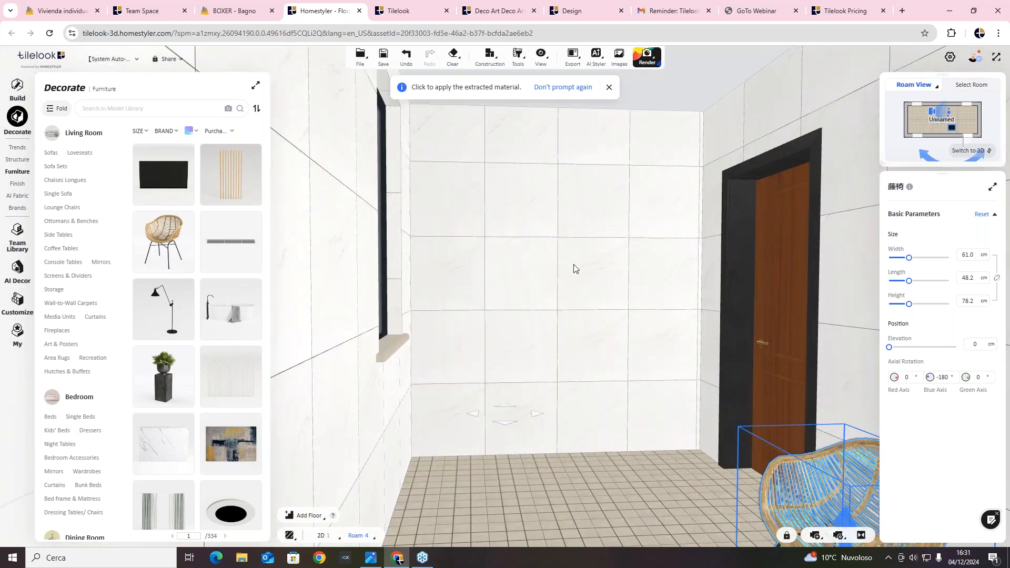
pyautogui.click(600, 217)
pyautogui.moveTo(599, 217); pyautogui.dragTo(564, 218)
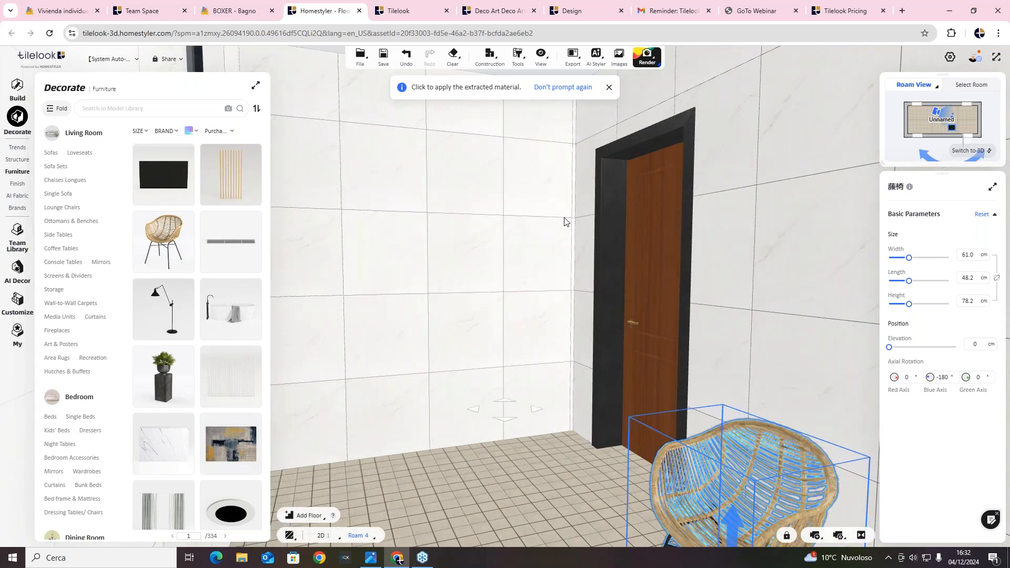
pyautogui.moveTo(508, 227); pyautogui.dragTo(532, 220)
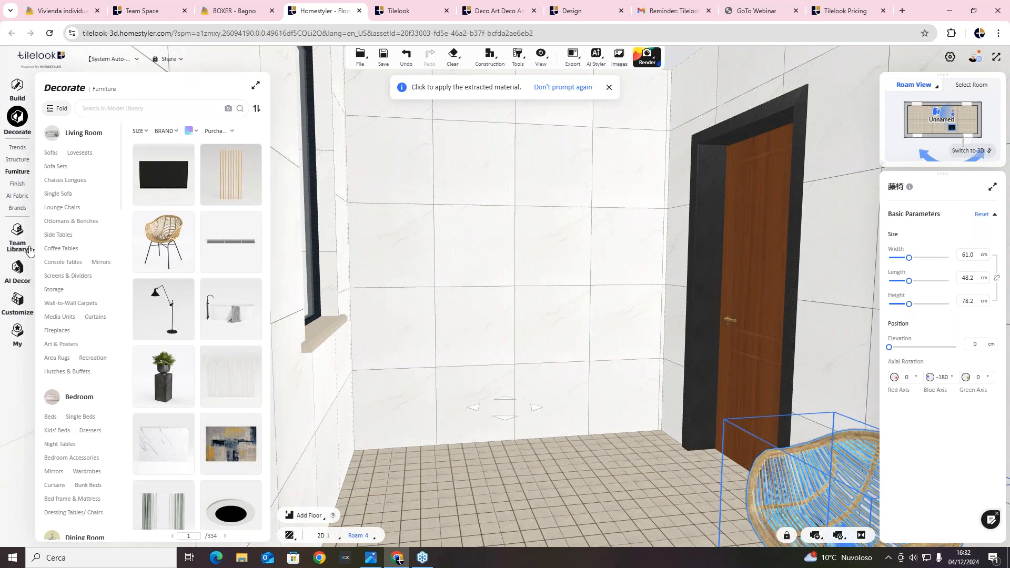
pyautogui.moveTo(509, 228); pyautogui.dragTo(494, 228)
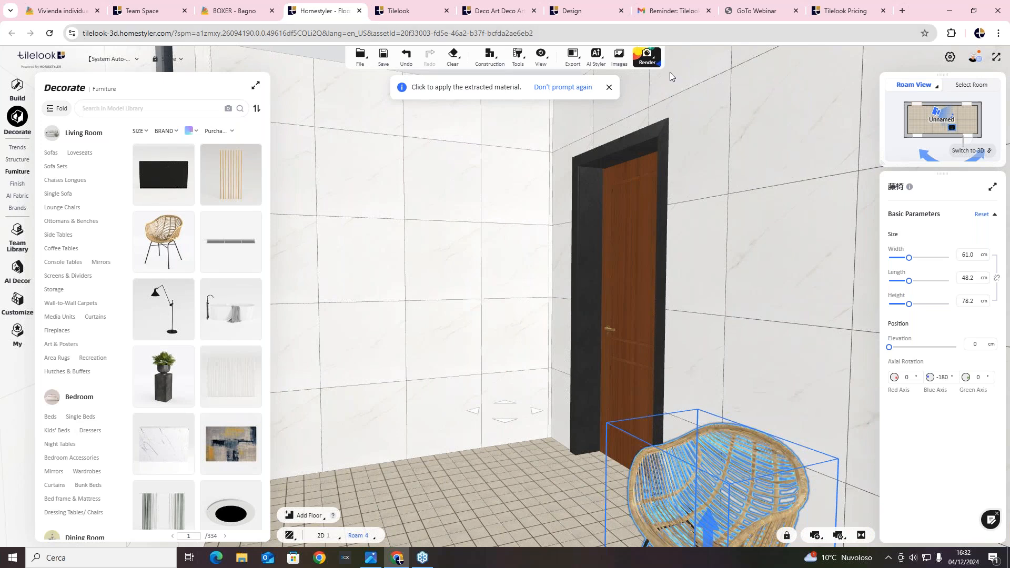
pyautogui.click(409, 13)
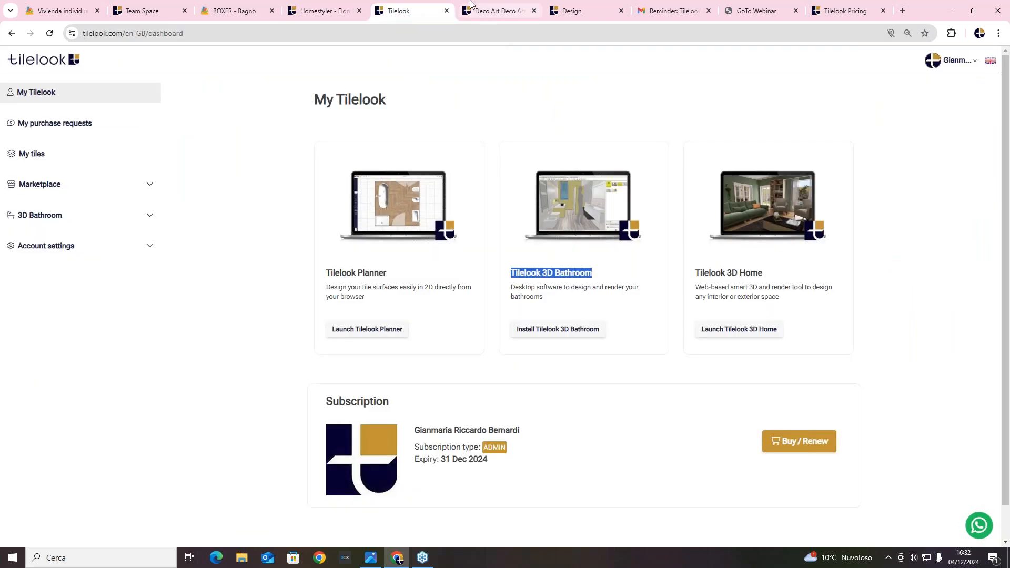
pyautogui.click(500, 9)
pyautogui.click(566, 8)
pyautogui.click(672, 10)
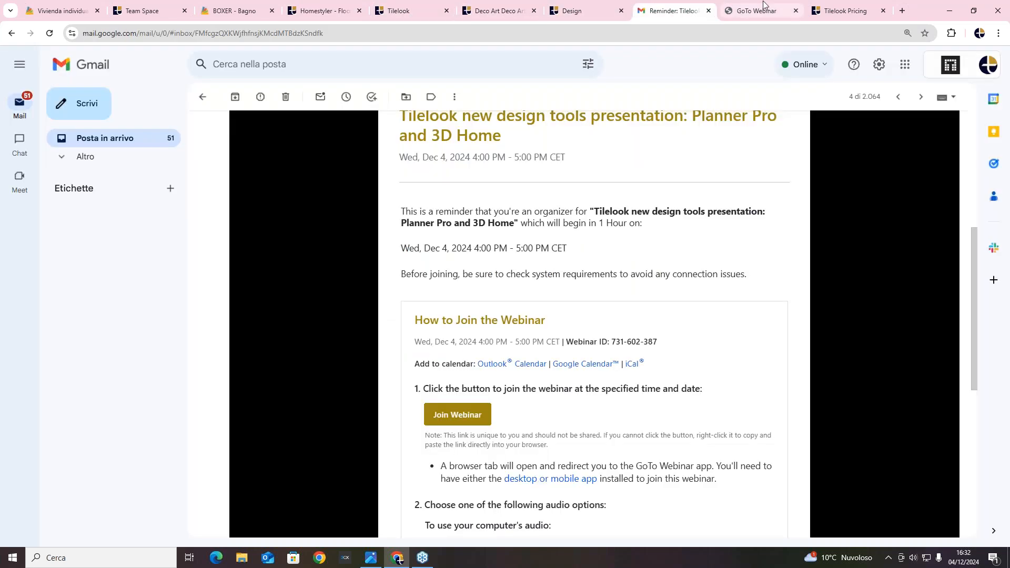
pyautogui.click(760, 10)
pyautogui.click(841, 10)
pyautogui.click(409, 10)
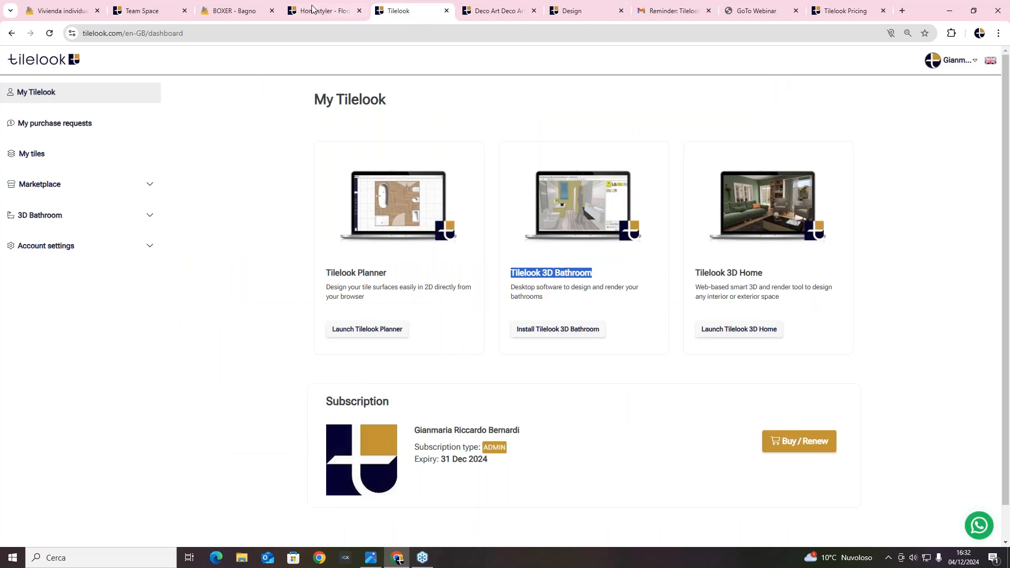
pyautogui.click(310, 9)
# Switch to the Team Space page, open the second 8K panorama of BOXER - Bagno and look around the bathroom.
pyautogui.click(152, 7)
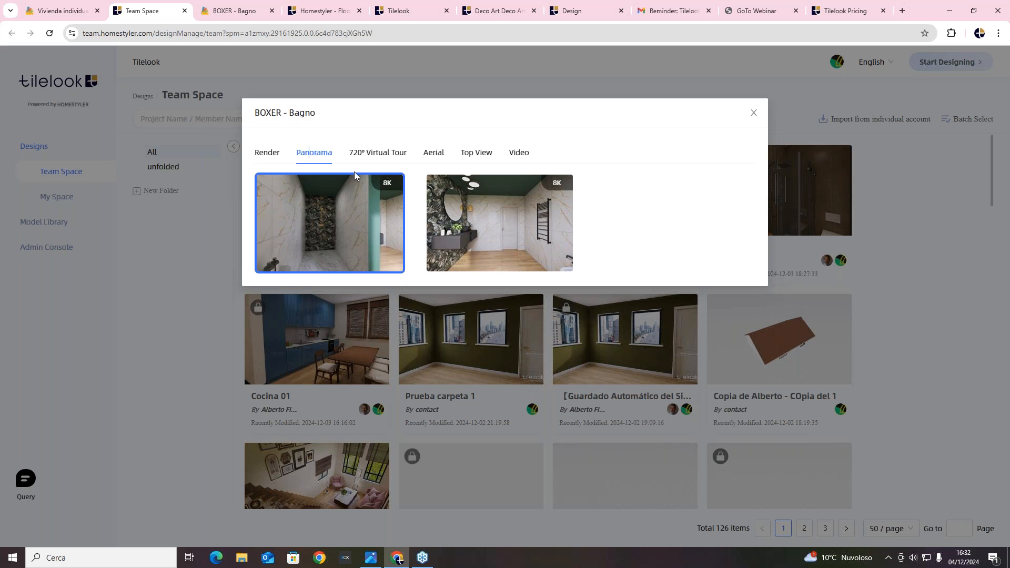
pyautogui.moveTo(512, 210)
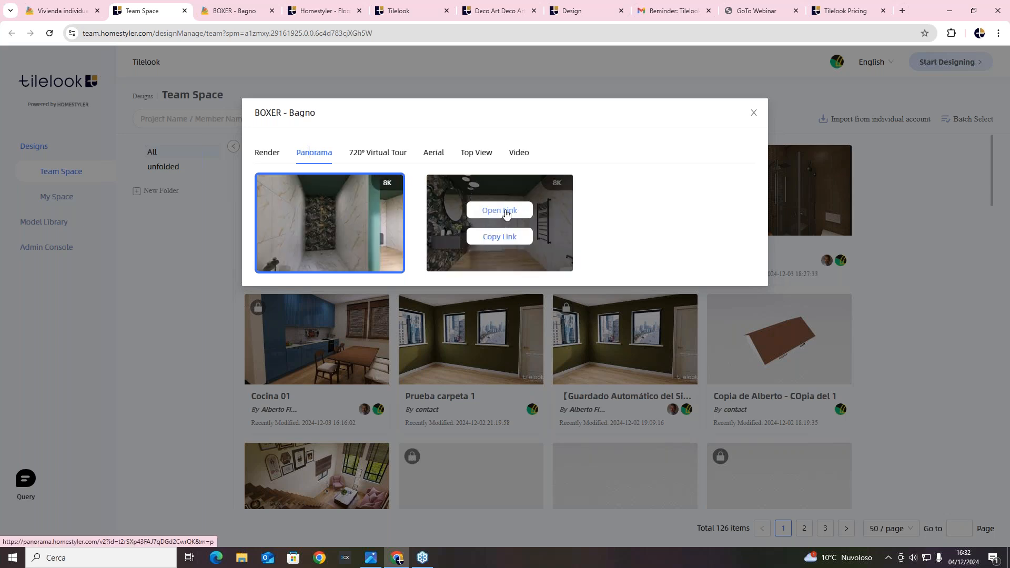
pyautogui.click(500, 209)
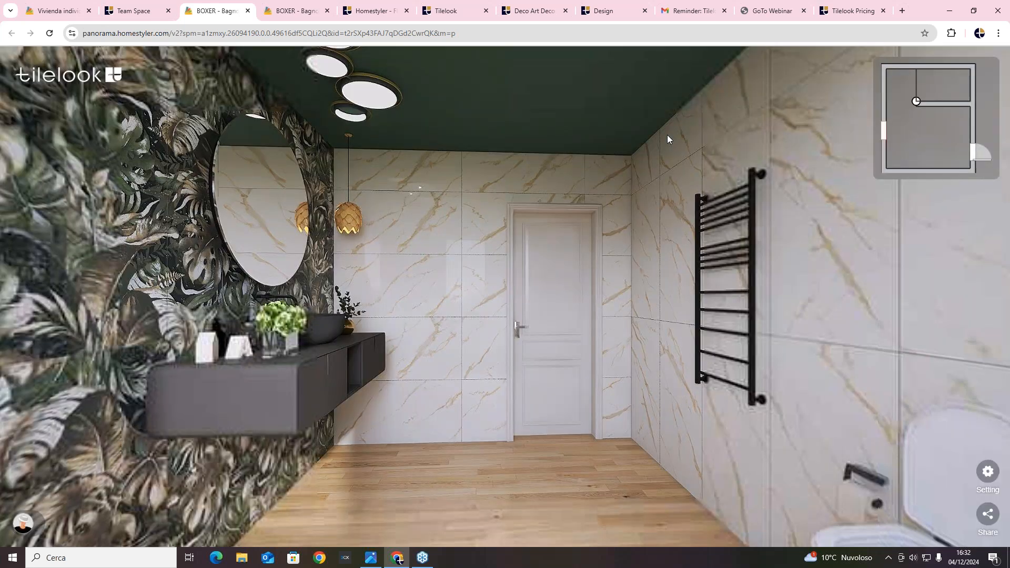
pyautogui.moveTo(500, 254); pyautogui.dragTo(411, 227)
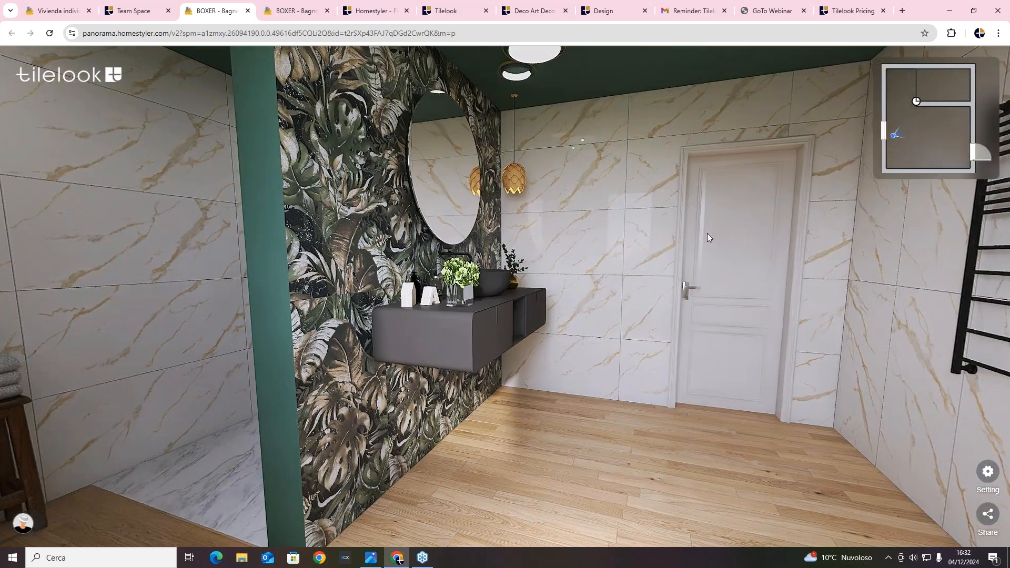
# Look around the bathroom panorama along the vanity wall, door and towel radiator, and check the viewer's display and rotation settings.
pyautogui.moveTo(707, 232); pyautogui.dragTo(624, 232)
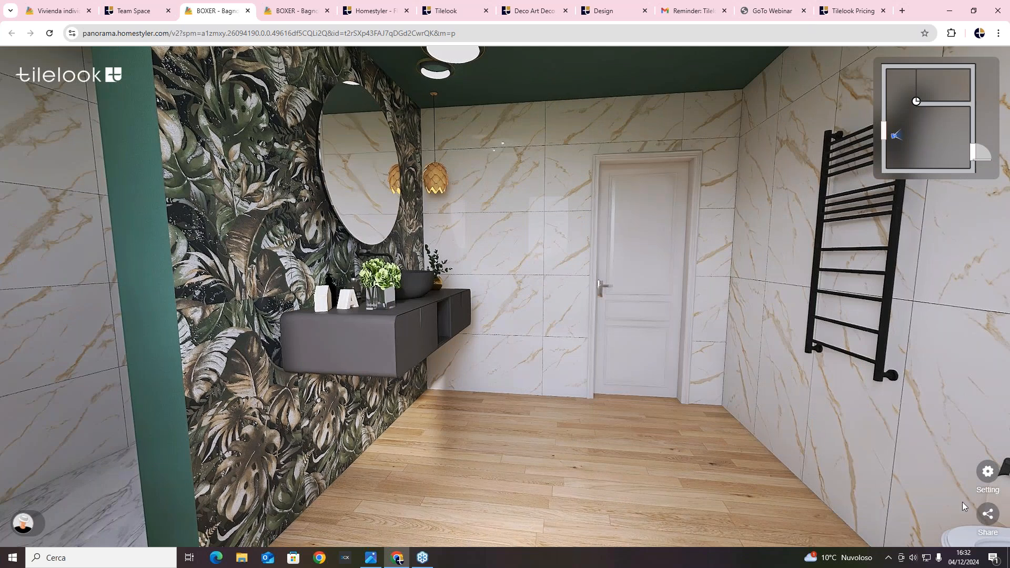
pyautogui.click(988, 514)
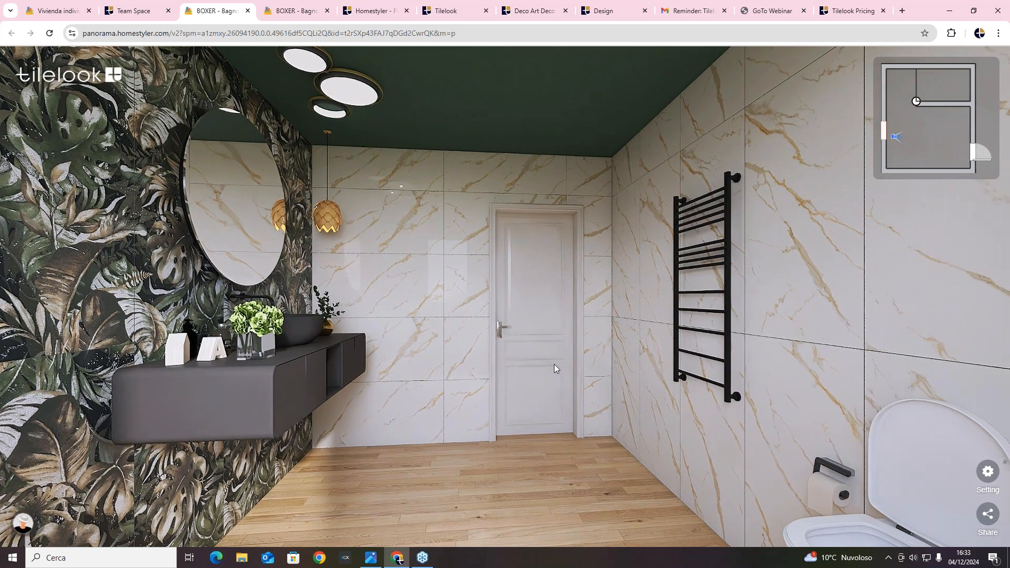
pyautogui.moveTo(560, 364); pyautogui.dragTo(619, 369)
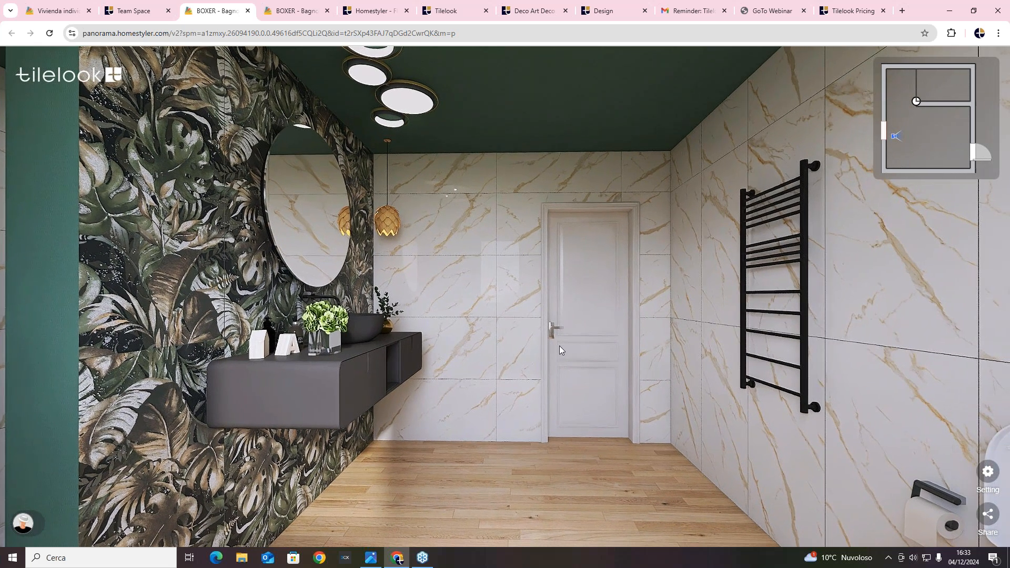
pyautogui.moveTo(558, 346); pyautogui.dragTo(585, 333)
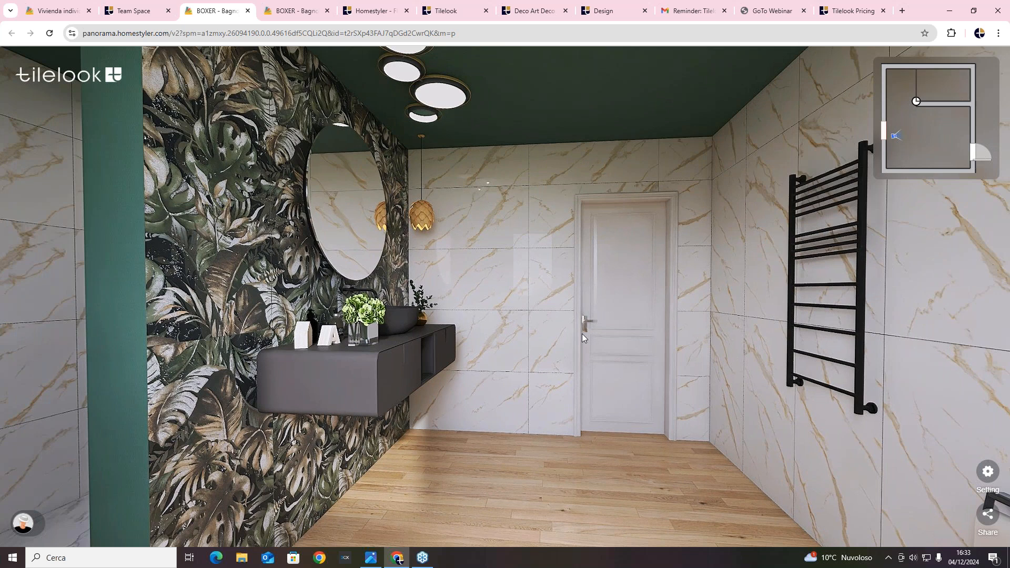
pyautogui.moveTo(569, 332); pyautogui.dragTo(586, 328)
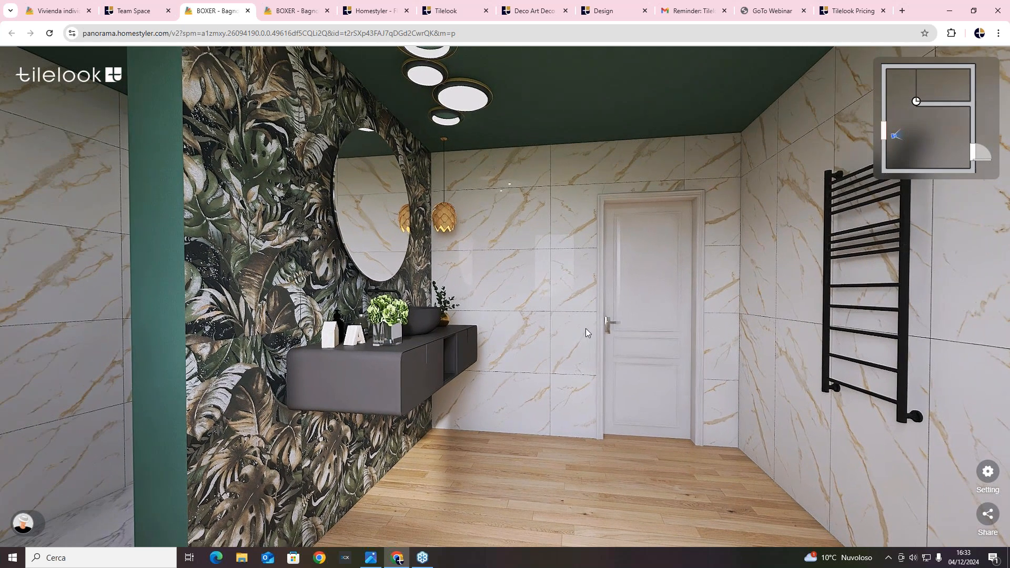
pyautogui.click(987, 474)
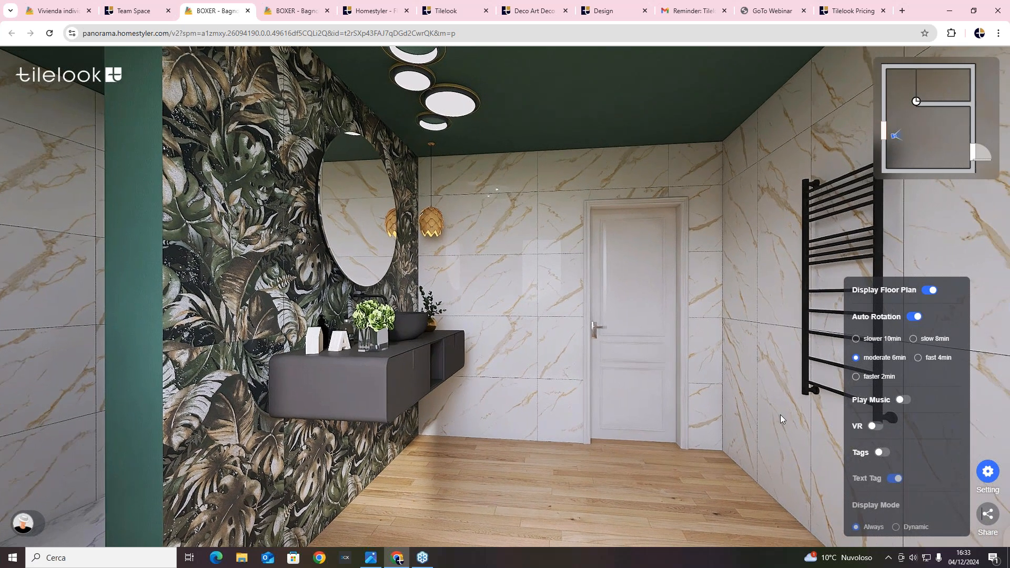
pyautogui.click(623, 368)
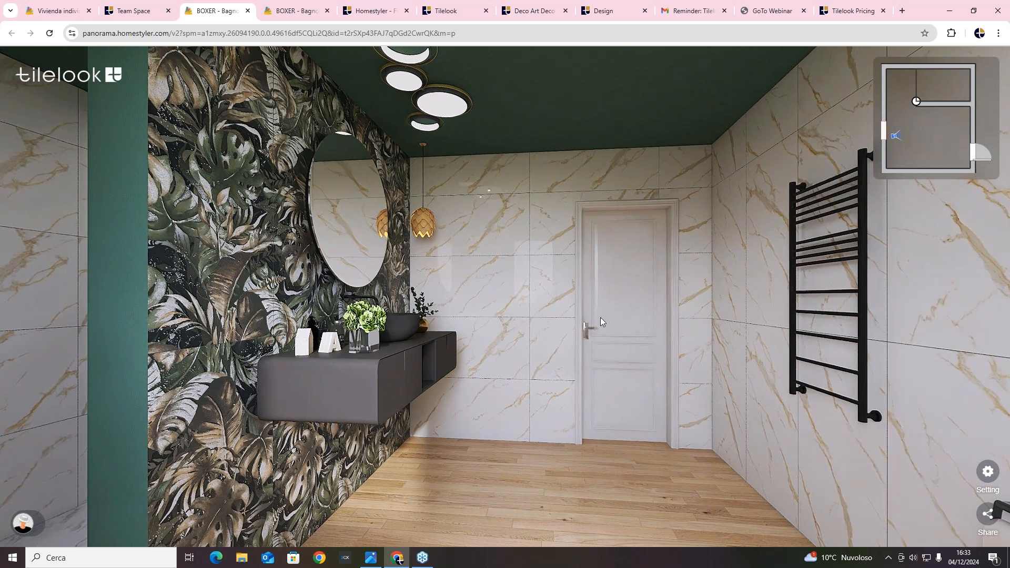
pyautogui.moveTo(591, 314)
pyautogui.mouseDown()
pyautogui.moveTo(636, 320)
pyautogui.moveTo(607, 304)
pyautogui.mouseUp()
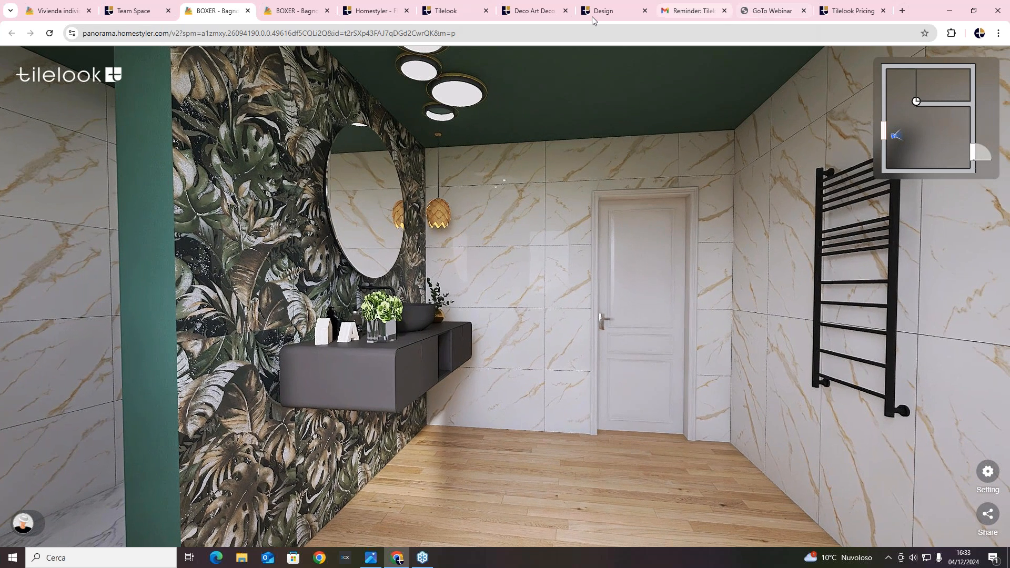
# Return to the Team Space page, close the BOXER - Bagno render overview and look through the project list.
pyautogui.hotkey('ctrl', 'Tab')
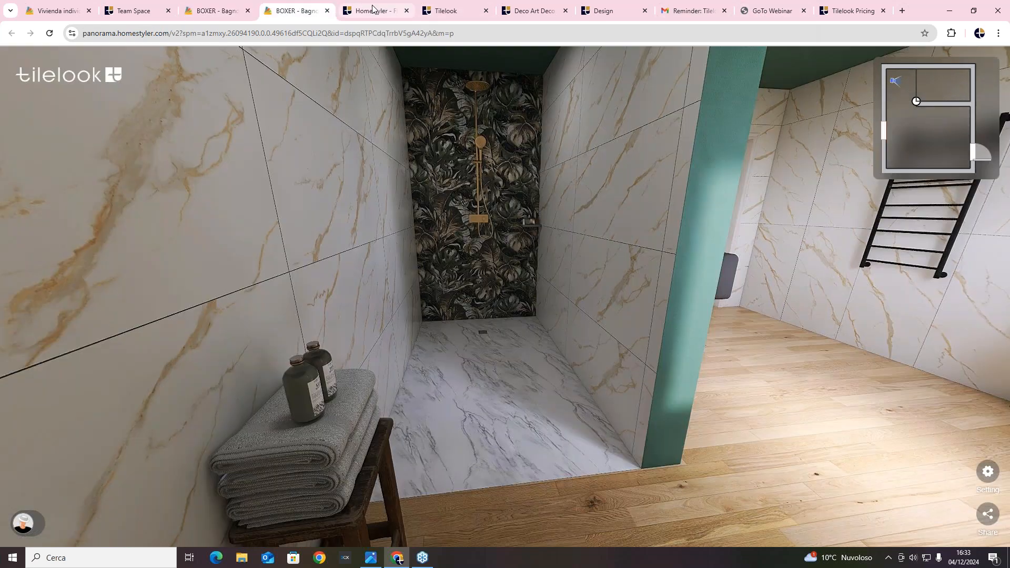
pyautogui.click(372, 10)
pyautogui.click(138, 11)
pyautogui.click(754, 112)
pyautogui.scroll(-3, 572, 257)
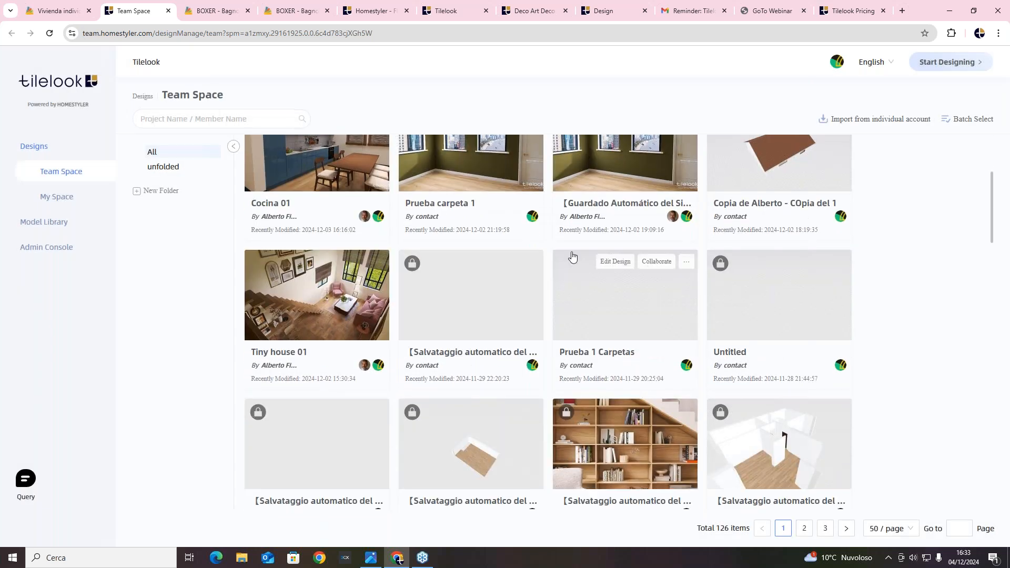
pyautogui.scroll(3, 572, 257)
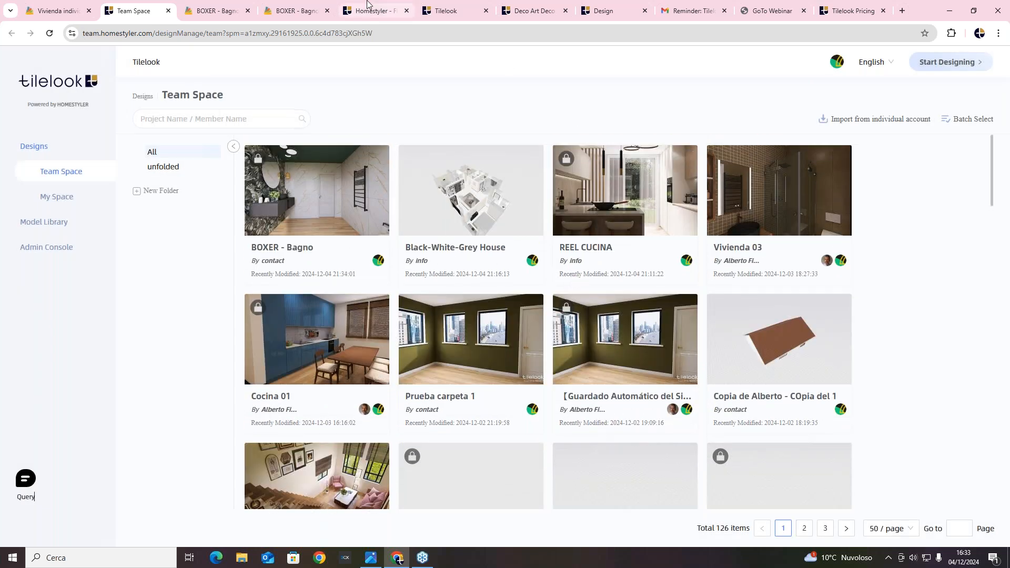
# Switch to the tiled room's 3D design, export its Summary and save the design for the export.
pyautogui.click(414, 7)
pyautogui.moveTo(480, 154); pyautogui.dragTo(445, 142)
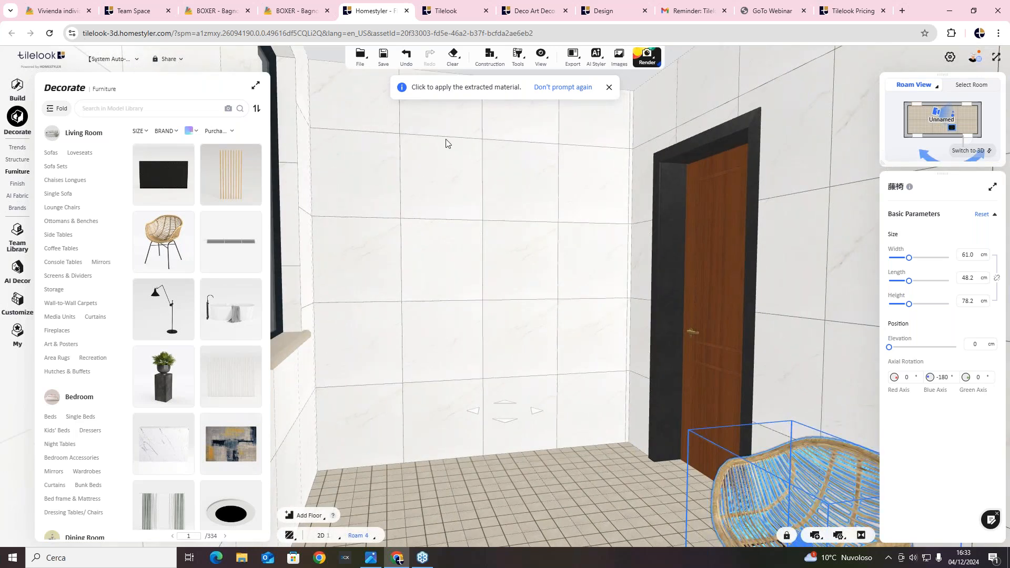
pyautogui.moveTo(575, 70)
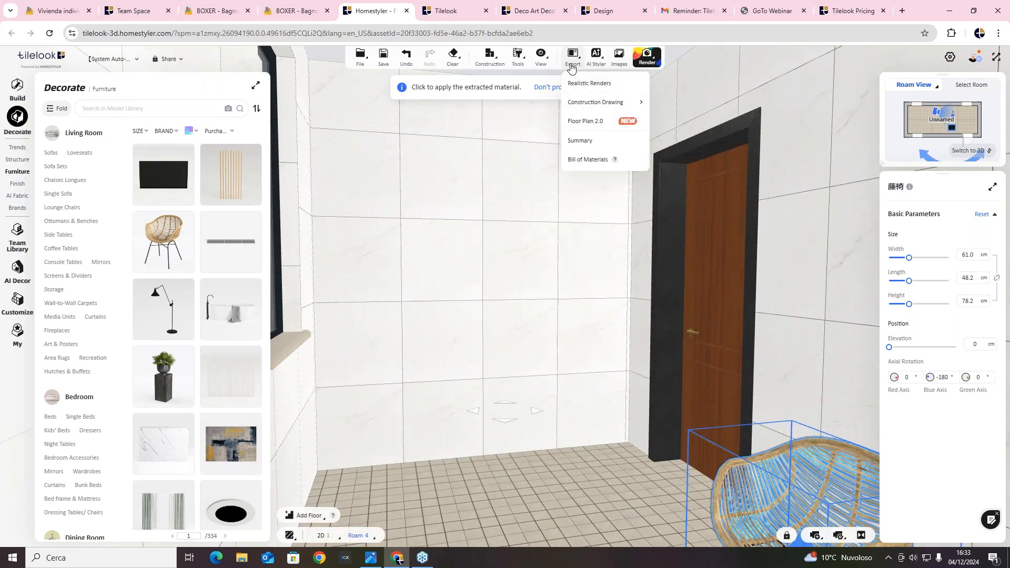
pyautogui.moveTo(574, 109)
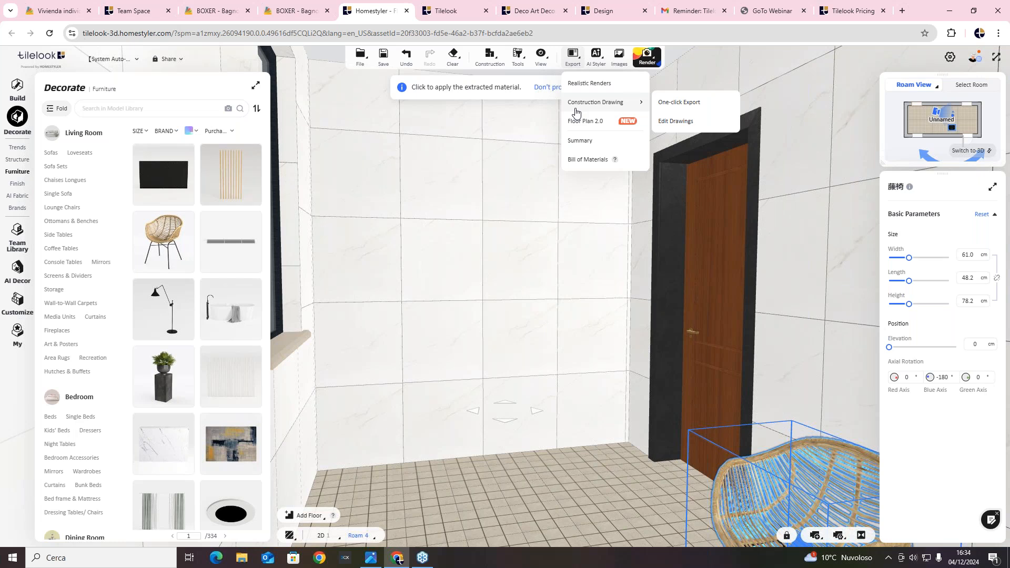
pyautogui.click(600, 142)
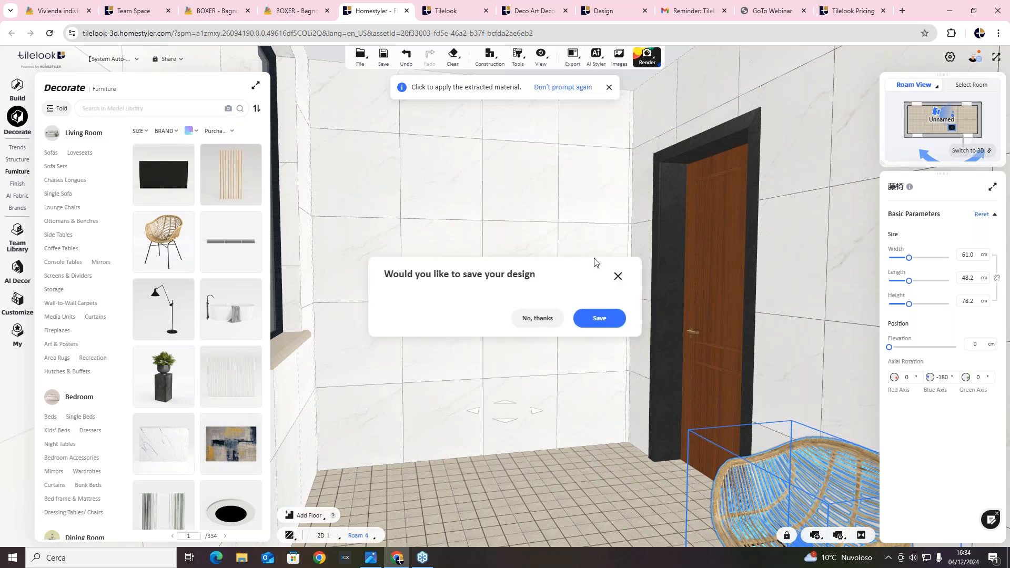
pyautogui.click(580, 316)
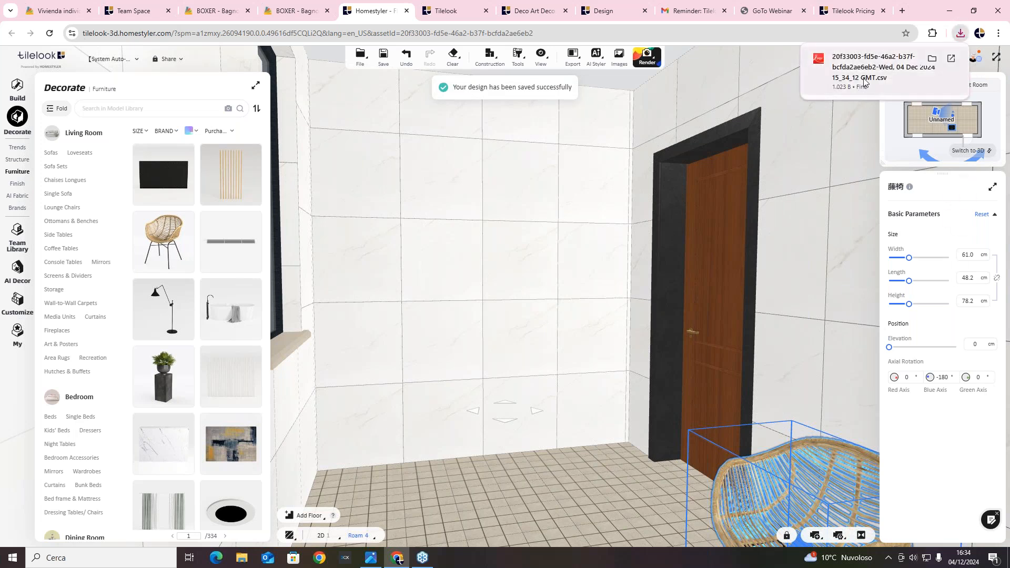
# Save the design and export its Bill of Materials with all model catalogs and categories included.
pyautogui.click(572, 55)
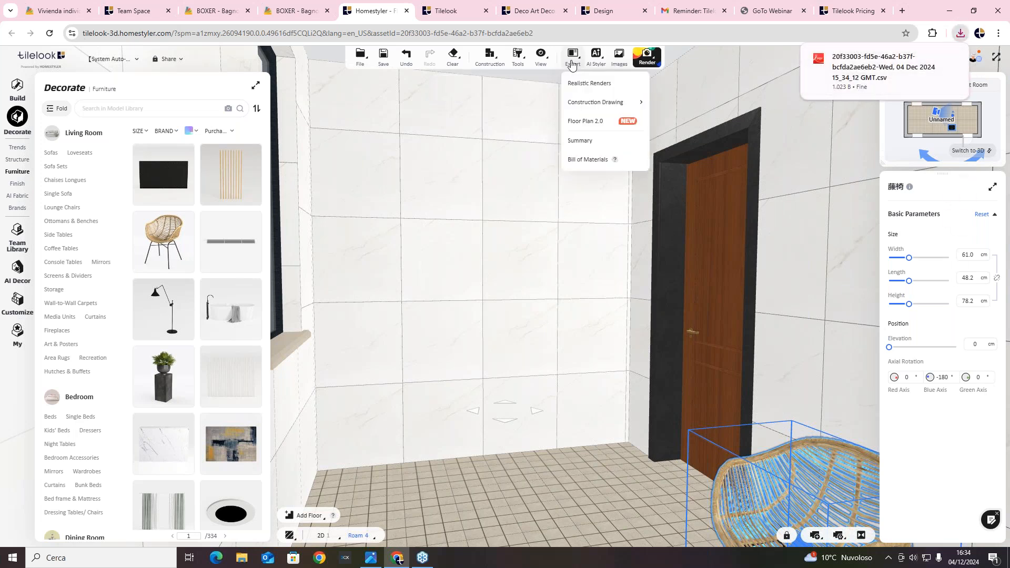
pyautogui.click(588, 159)
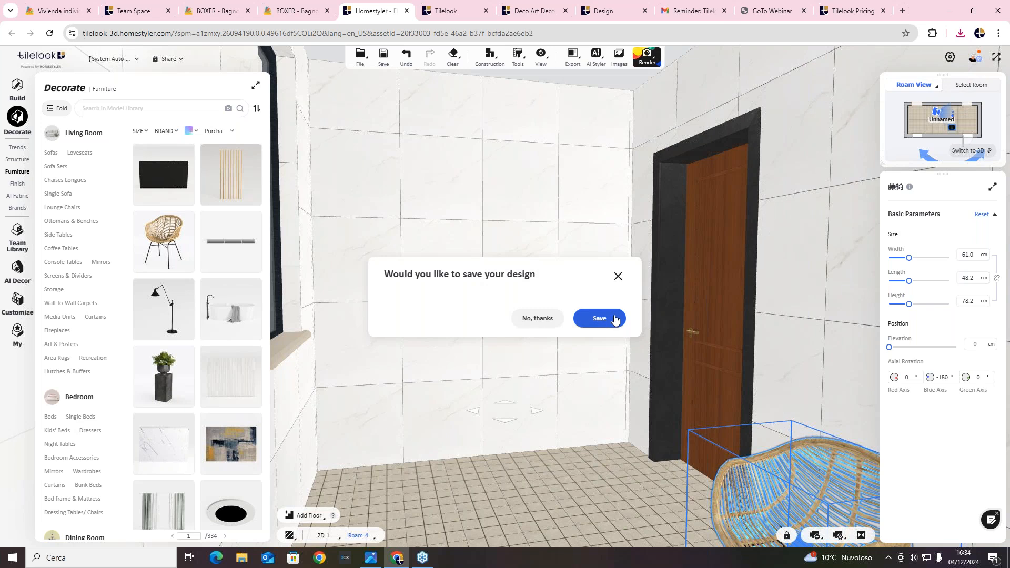
pyautogui.click(617, 322)
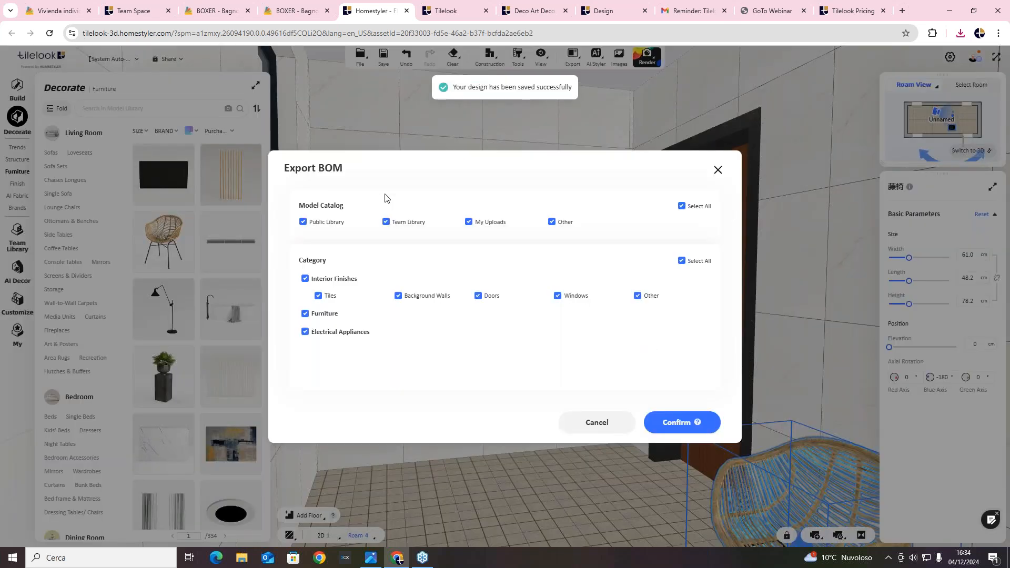
pyautogui.click(674, 423)
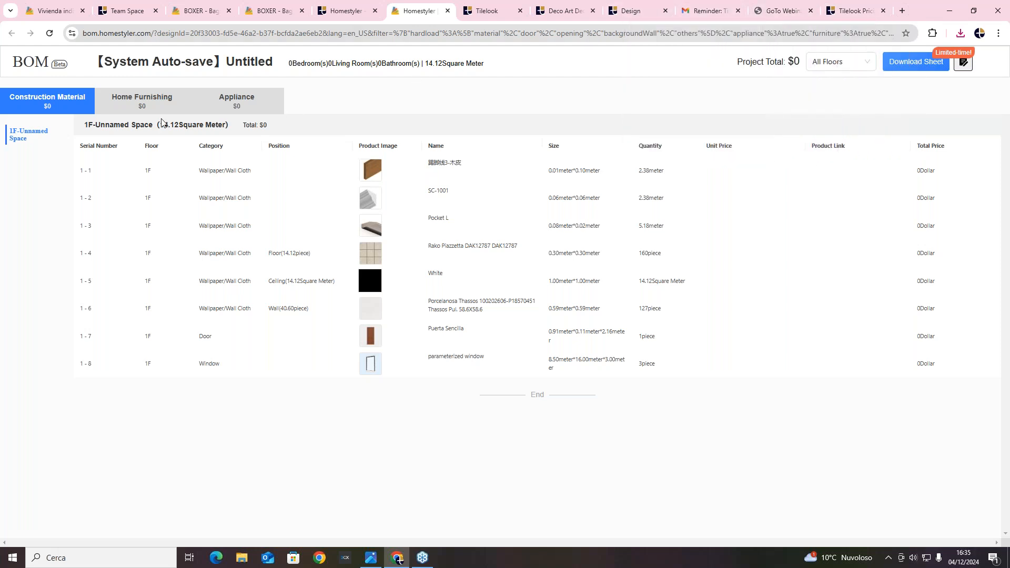
# Return to the room's 3D design, close the Export BOM dialog and view its Normal and Panorama render galleries.
pyautogui.click(778, 10)
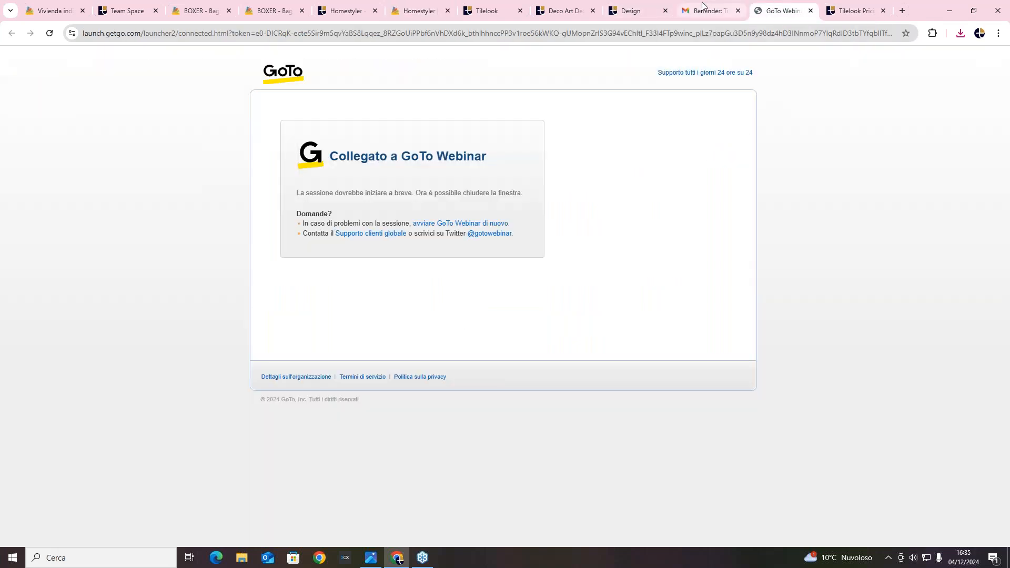
pyautogui.click(637, 10)
pyautogui.click(560, 11)
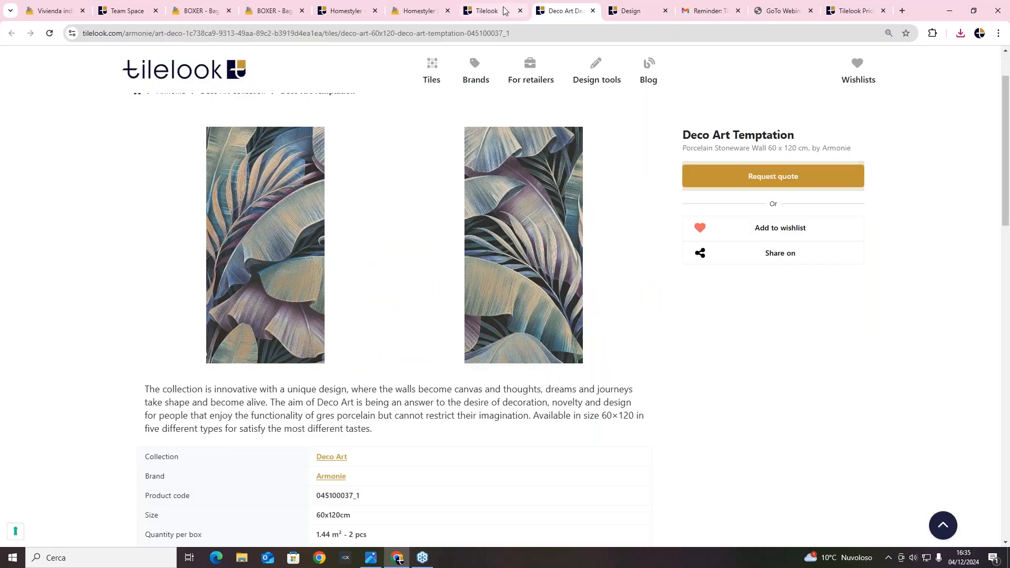
pyautogui.click(487, 11)
pyautogui.click(419, 11)
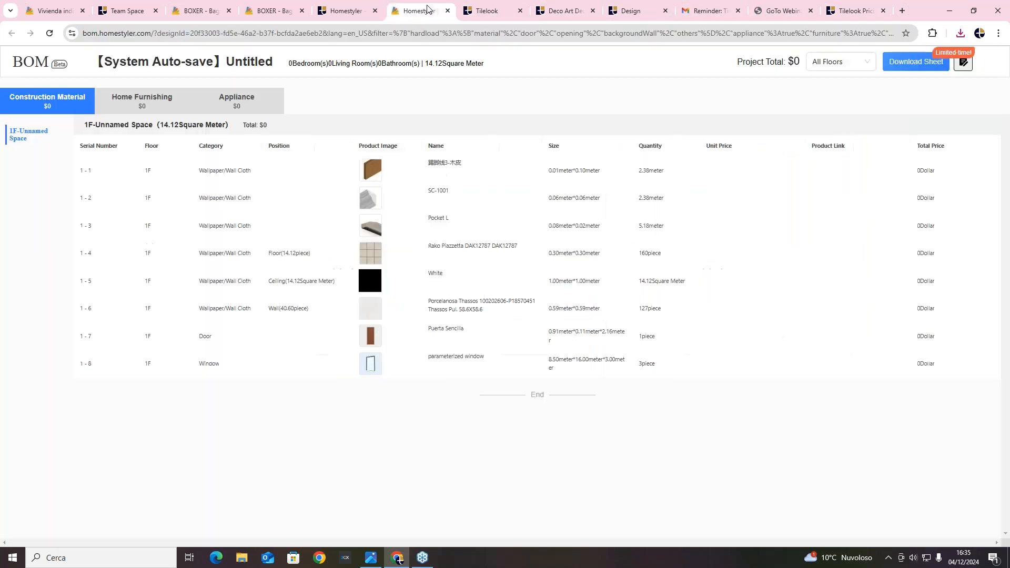
pyautogui.click(344, 11)
pyautogui.click(717, 169)
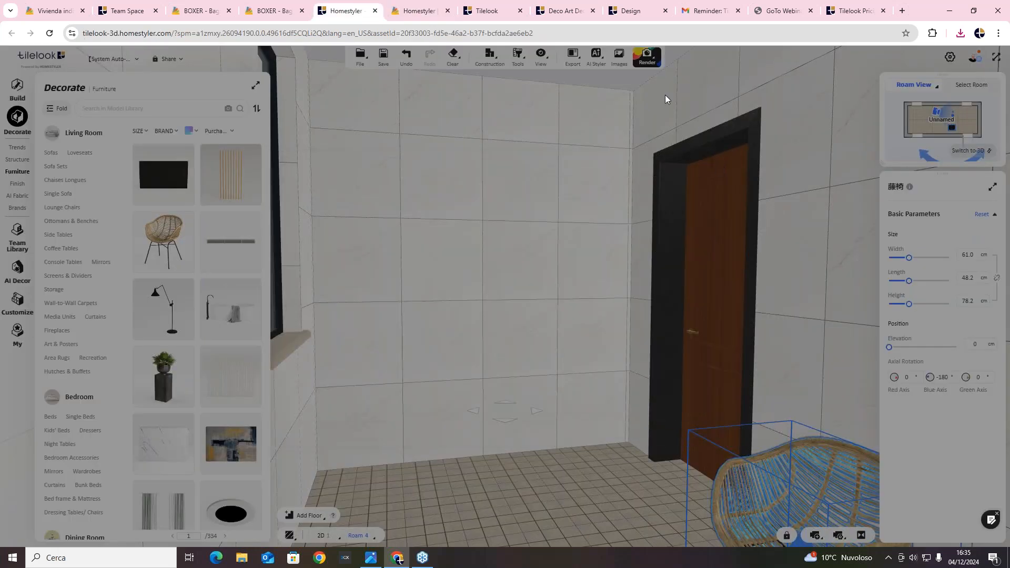
pyautogui.click(618, 57)
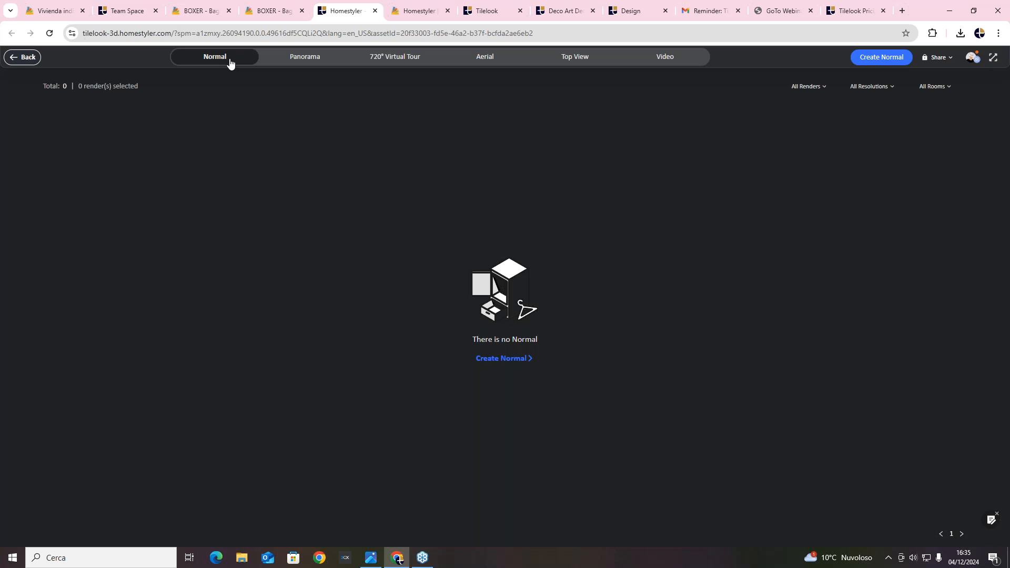
pyautogui.click(346, 56)
# Switch to the Team Space page and view the 4K still renders of the Vivienda 03 project.
pyautogui.click(254, 6)
pyautogui.click(209, 5)
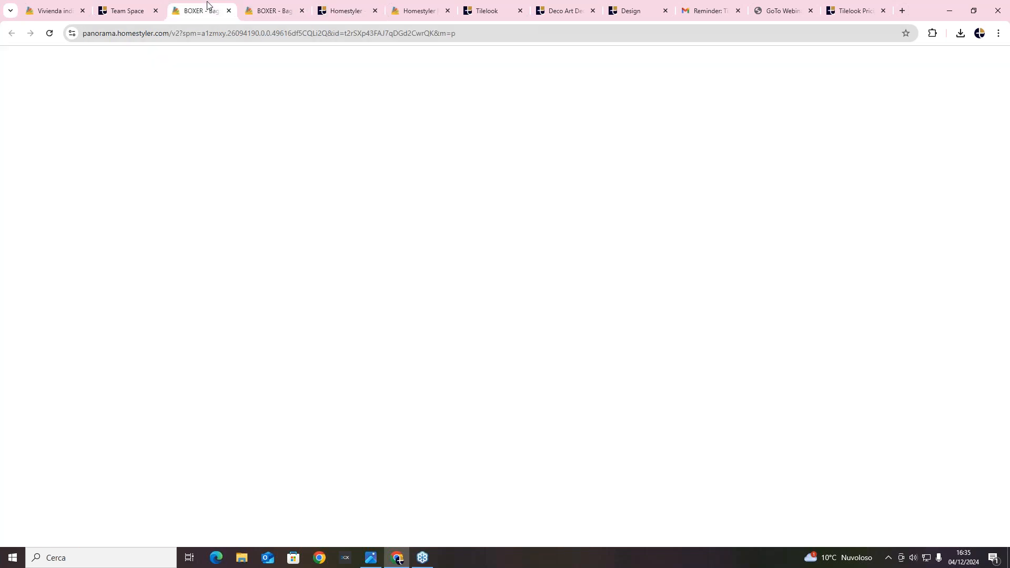
pyautogui.click(133, 8)
pyautogui.scroll(-5, 347, 233)
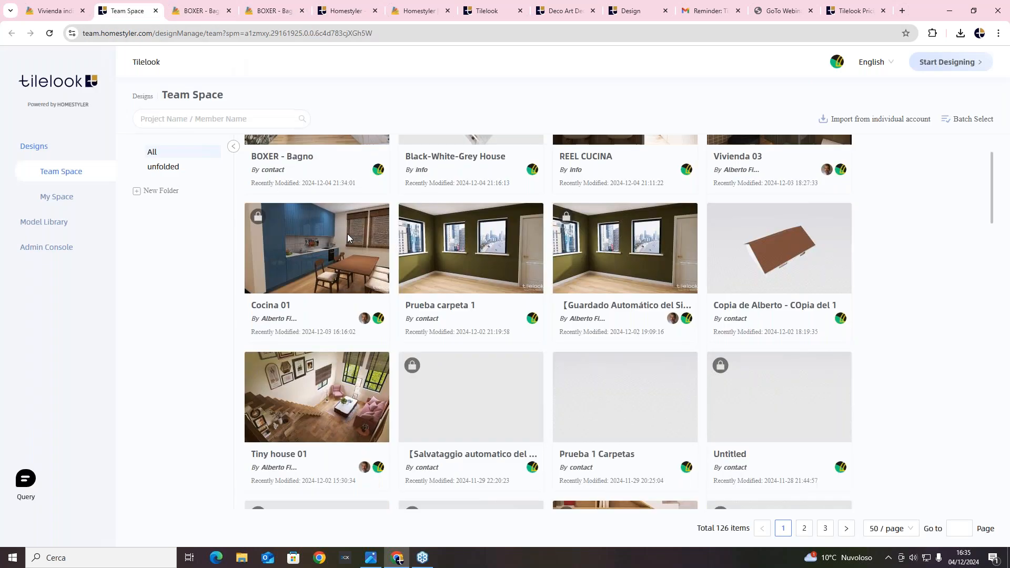
pyautogui.scroll(5, 347, 234)
pyautogui.moveTo(783, 160)
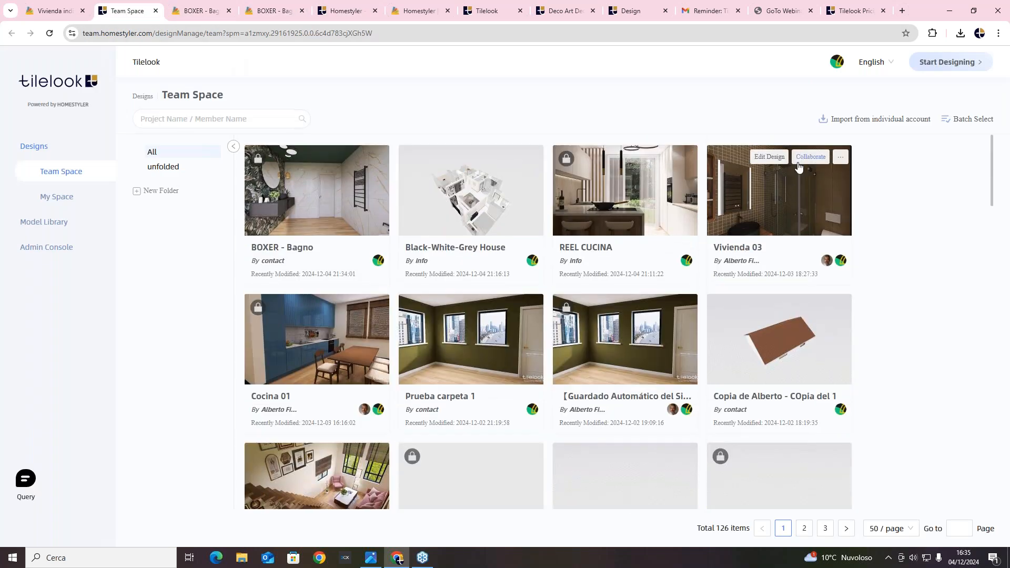
pyautogui.click(840, 157)
pyautogui.click(821, 186)
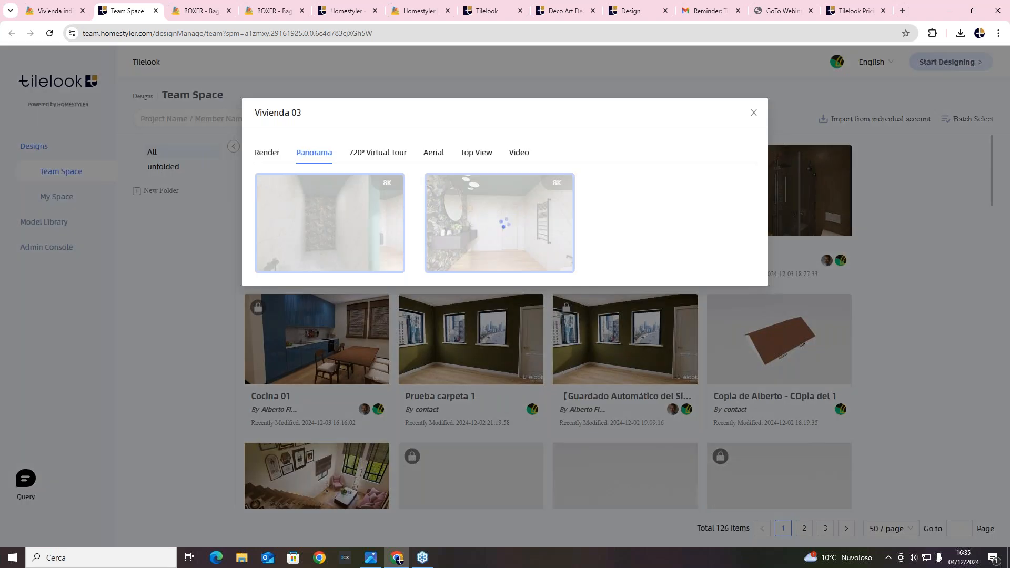
pyautogui.click(268, 154)
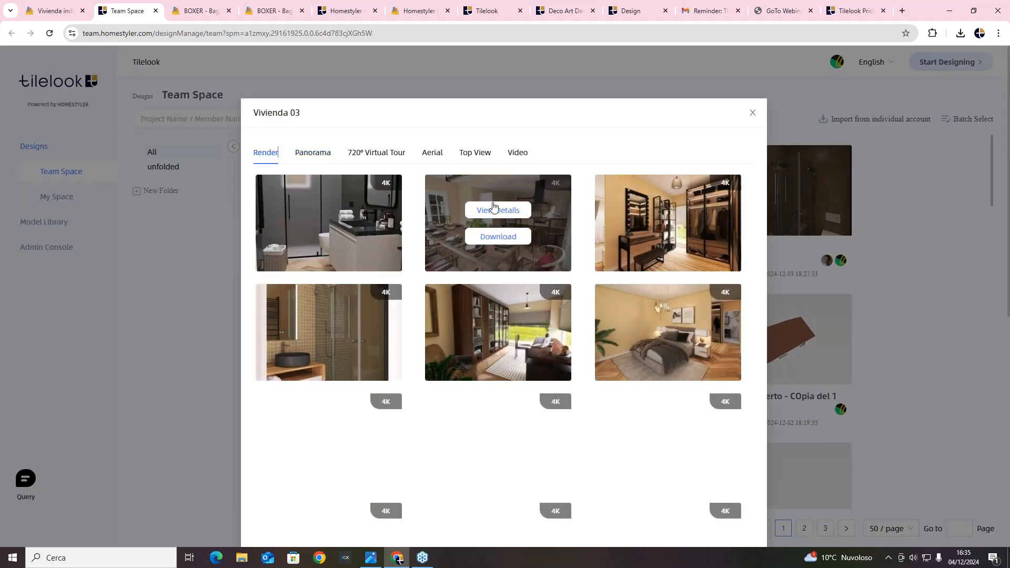
pyautogui.moveTo(396, 266)
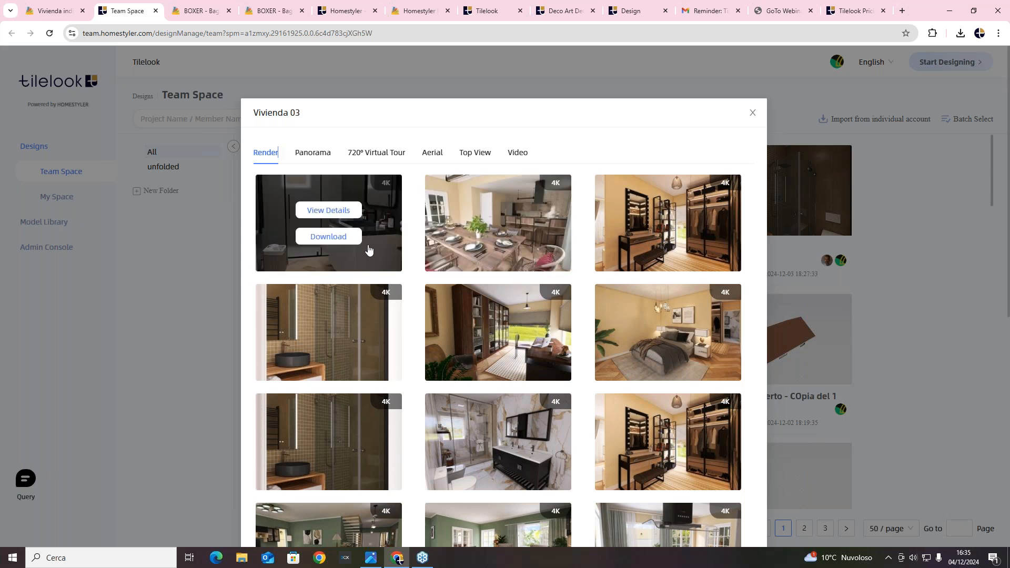
pyautogui.moveTo(427, 243)
pyautogui.moveTo(455, 220)
pyautogui.click(418, 11)
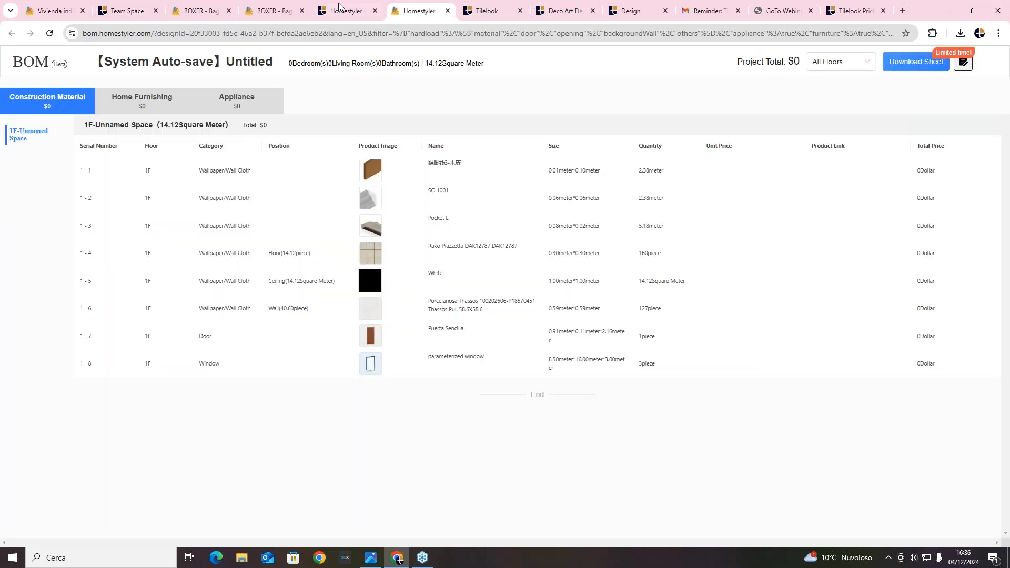
pyautogui.click(346, 11)
pyautogui.click(277, 9)
pyautogui.click(126, 11)
pyautogui.click(487, 10)
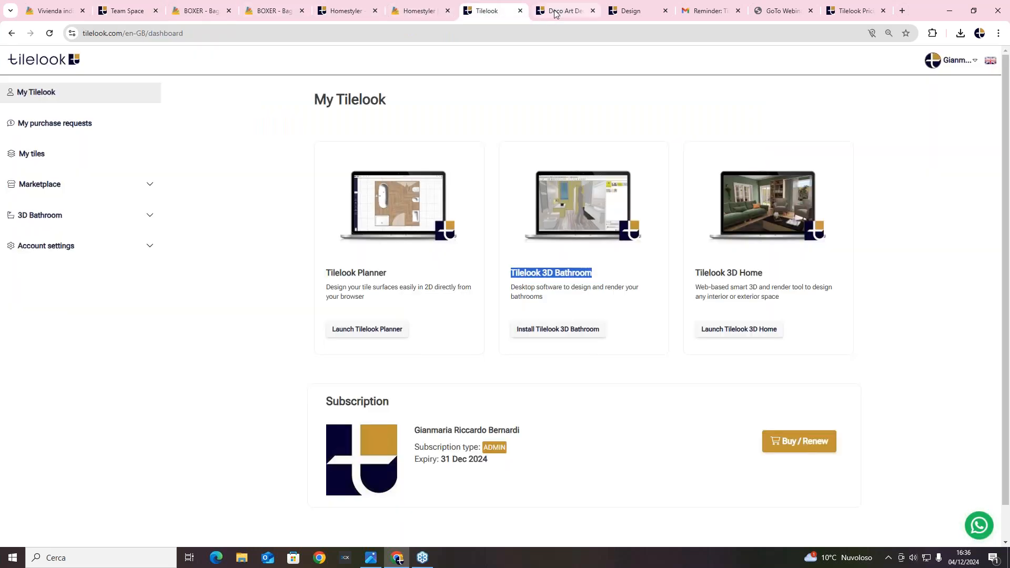
pyautogui.click(555, 11)
# Switch to the 2D planner design and reconnect its disconnected session.
pyautogui.click(631, 11)
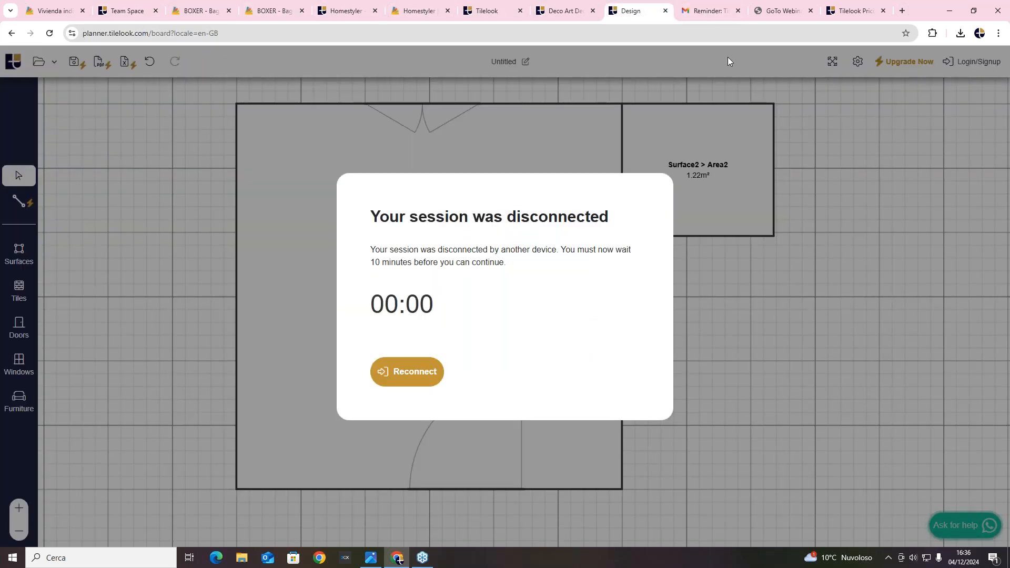
pyautogui.click(402, 375)
pyautogui.click(712, 11)
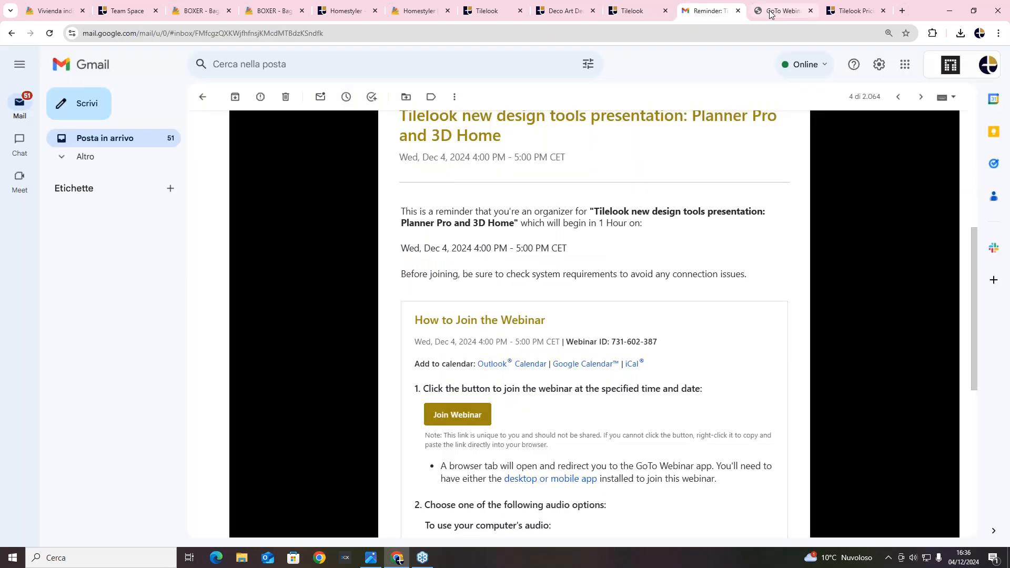
# Return to the room's 3D design and leave its Panorama render gallery.
pyautogui.click(779, 11)
pyautogui.click(847, 6)
pyautogui.click(406, 8)
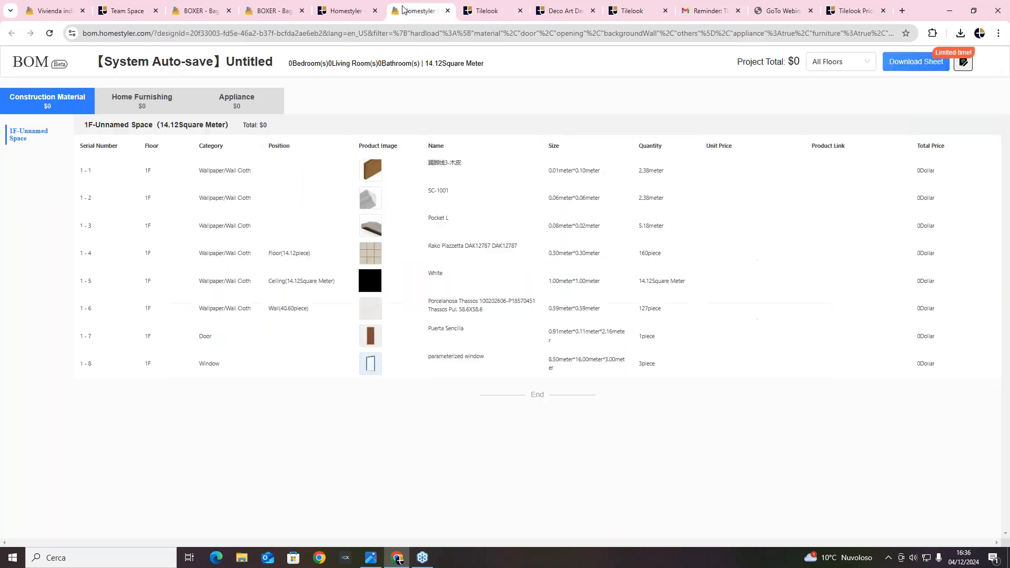
pyautogui.click(347, 12)
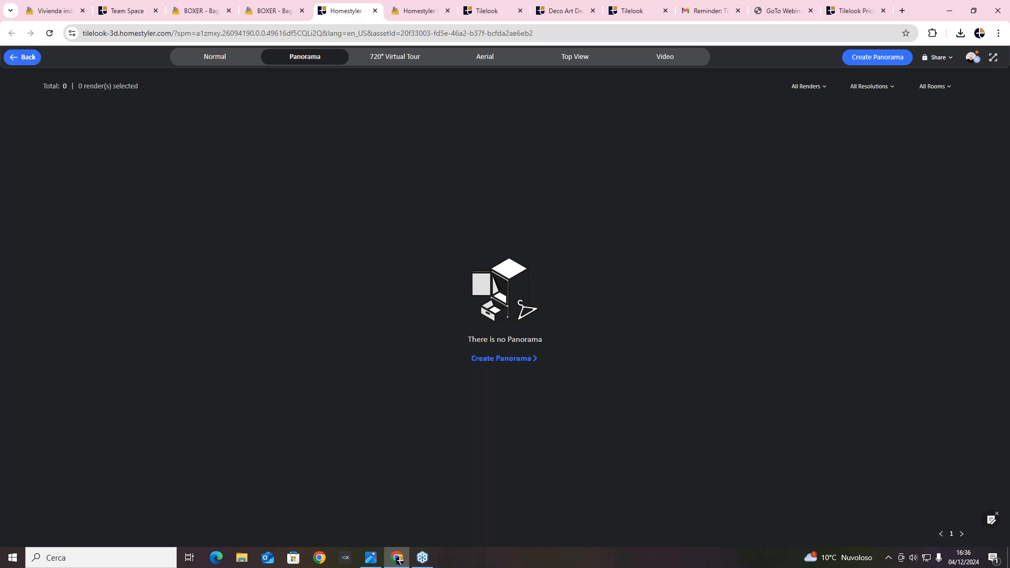
pyautogui.click(22, 57)
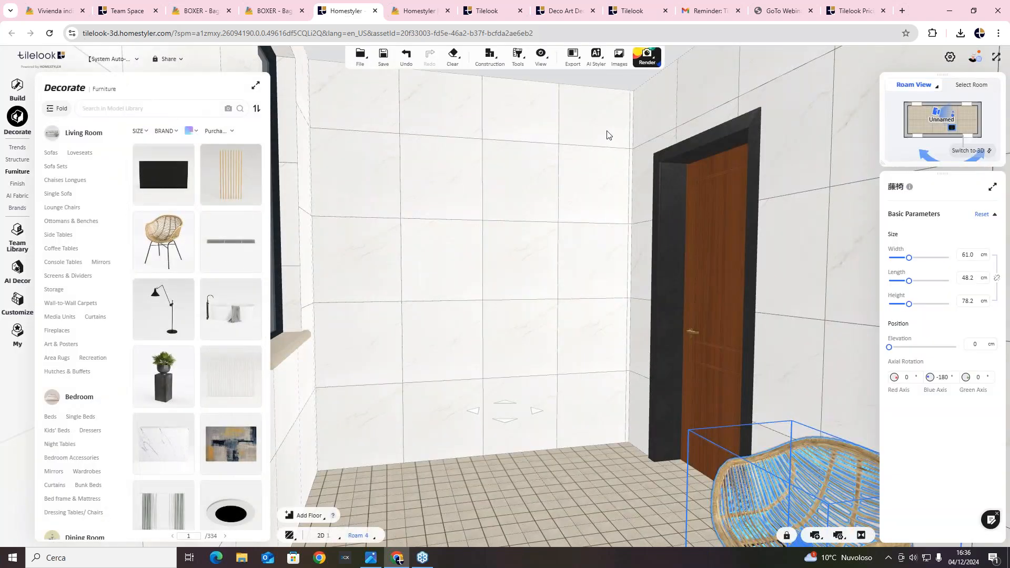
# Open the Normal image render setup and frame the wooden door and rattan chair at a pitch angle of -12°.
pyautogui.moveTo(646, 59)
pyautogui.click(647, 84)
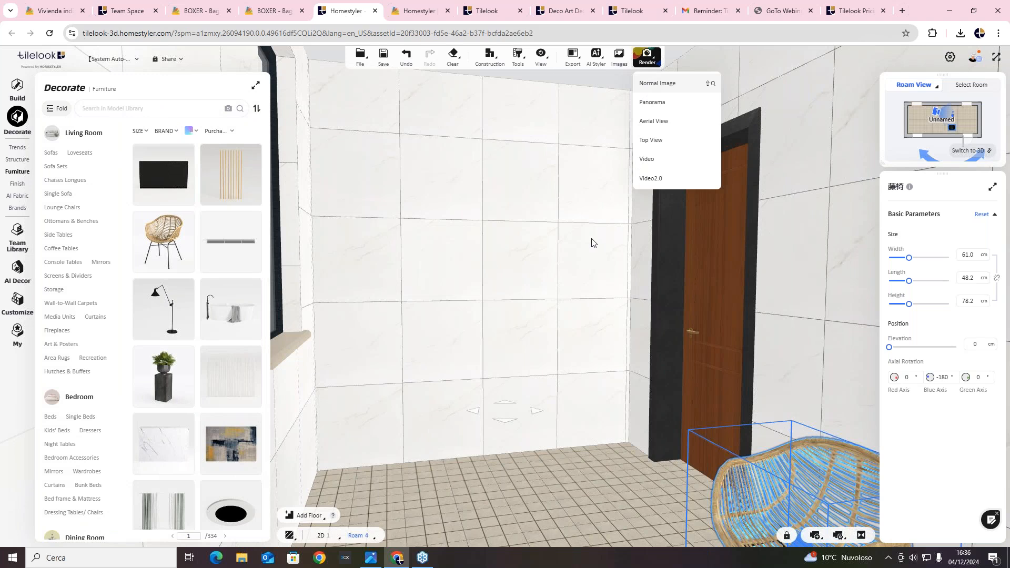
pyautogui.moveTo(619, 387); pyautogui.dragTo(523, 212)
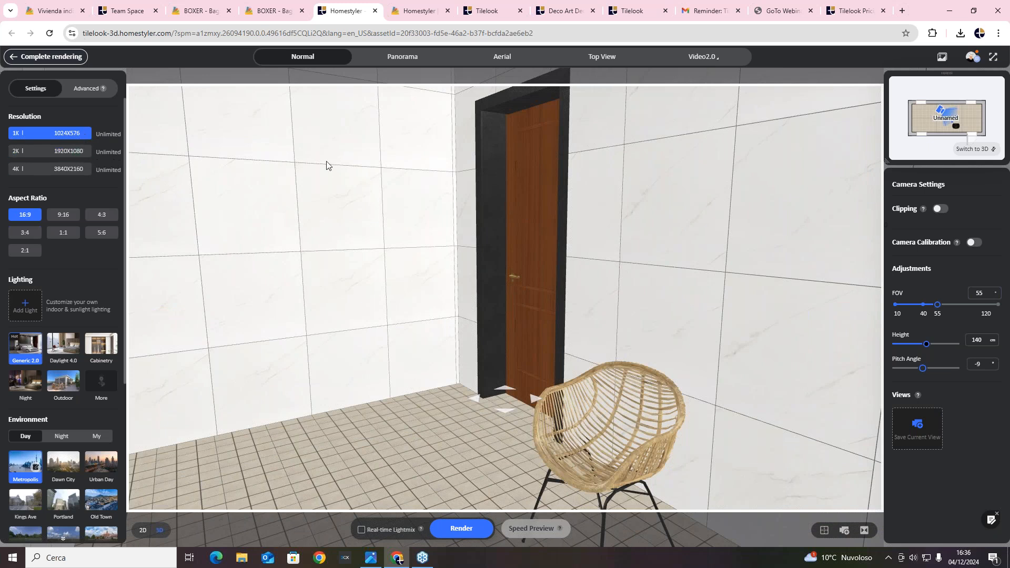
pyautogui.moveTo(333, 164); pyautogui.dragTo(332, 154)
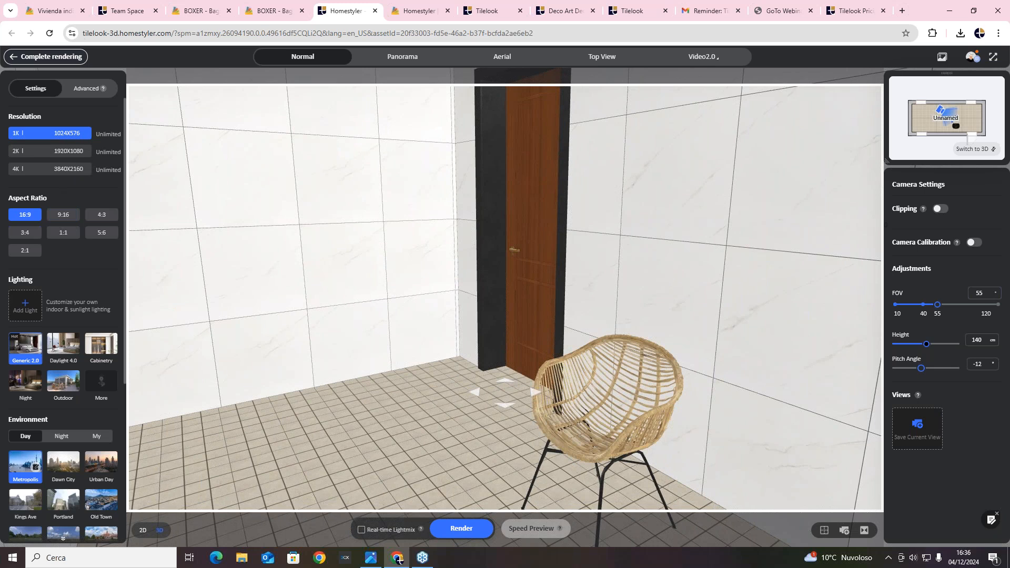
# Add a custom lighting template and move Plane Light-4 to about 90.3 and 76.2 from the room's nearest walls.
pyautogui.click(31, 313)
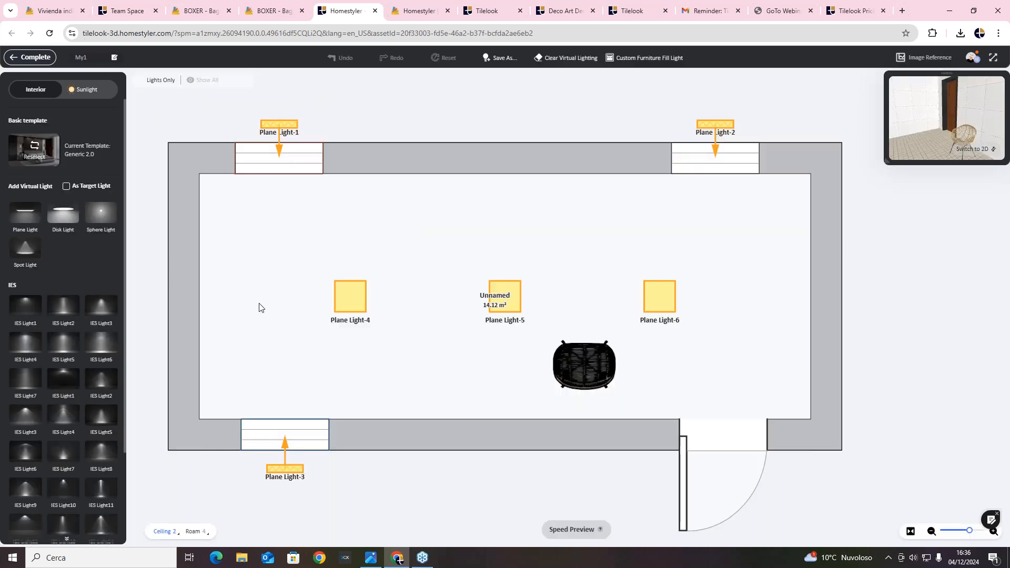
pyautogui.click(337, 292)
pyautogui.moveTo(337, 292); pyautogui.dragTo(306, 265)
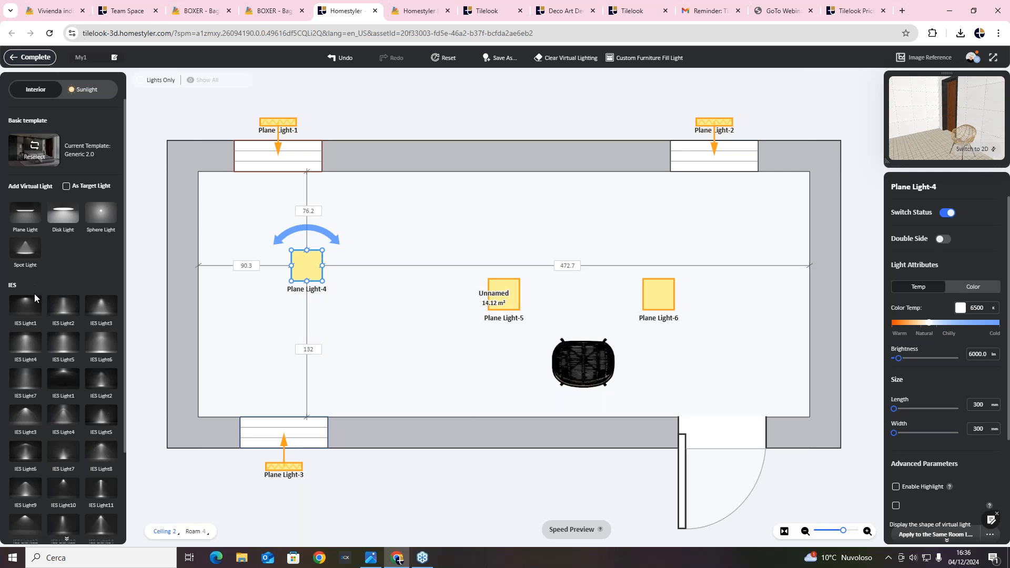
# Review the available virtual and IES lights and Plane Light-4's attributes, and complete the custom lighting template.
pyautogui.scroll(-2, 45, 290)
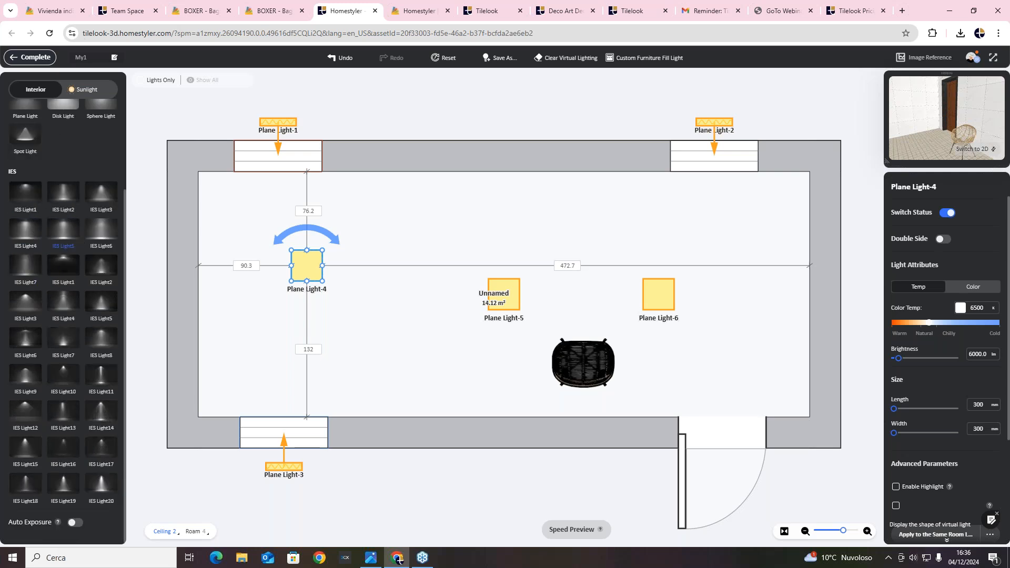
pyautogui.scroll(2, 64, 351)
pyautogui.scroll(-2, 64, 358)
pyautogui.scroll(2, 92, 206)
pyautogui.scroll(1, 92, 203)
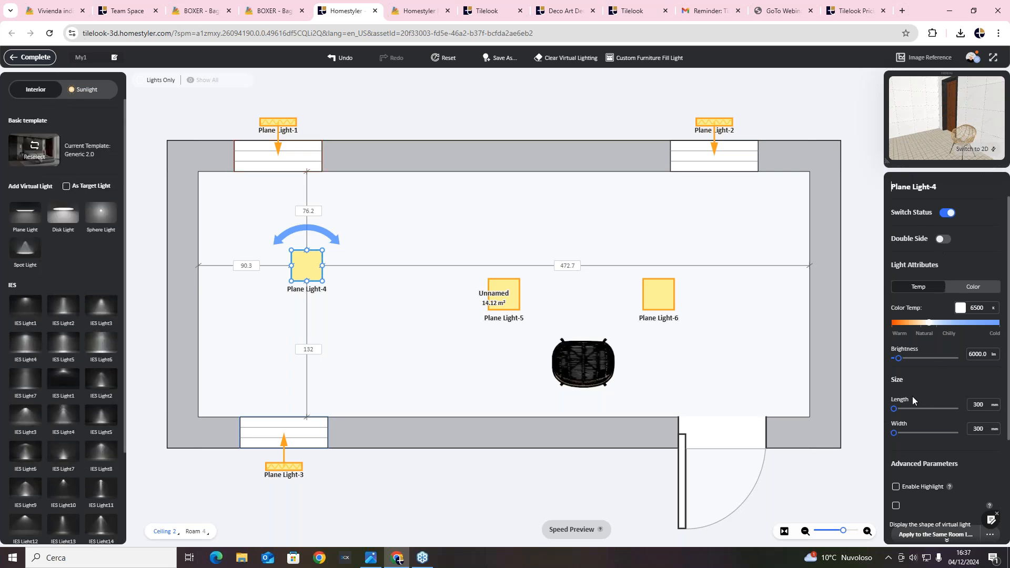
pyautogui.scroll(-3, 913, 394)
pyautogui.click(43, 55)
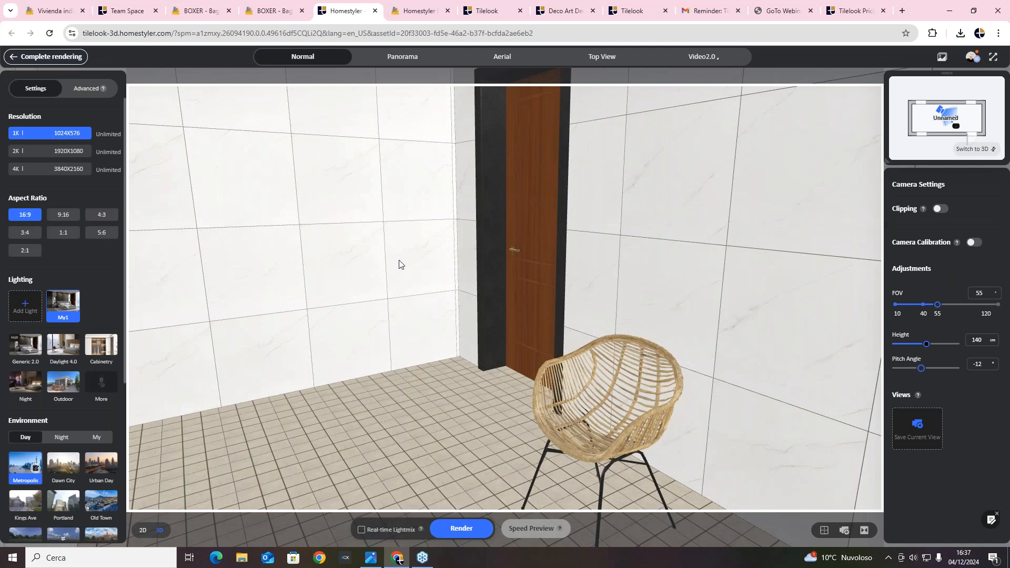
# Examine the render's environment presets and advanced options such as Color Bleeding while looking around the room.
pyautogui.moveTo(381, 241); pyautogui.dragTo(296, 286)
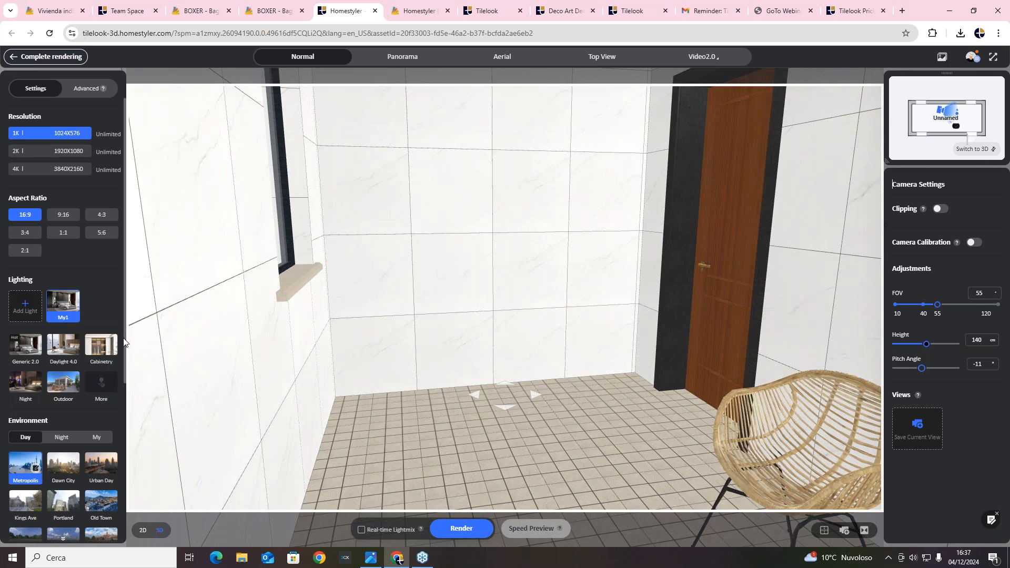
pyautogui.scroll(-5, 83, 386)
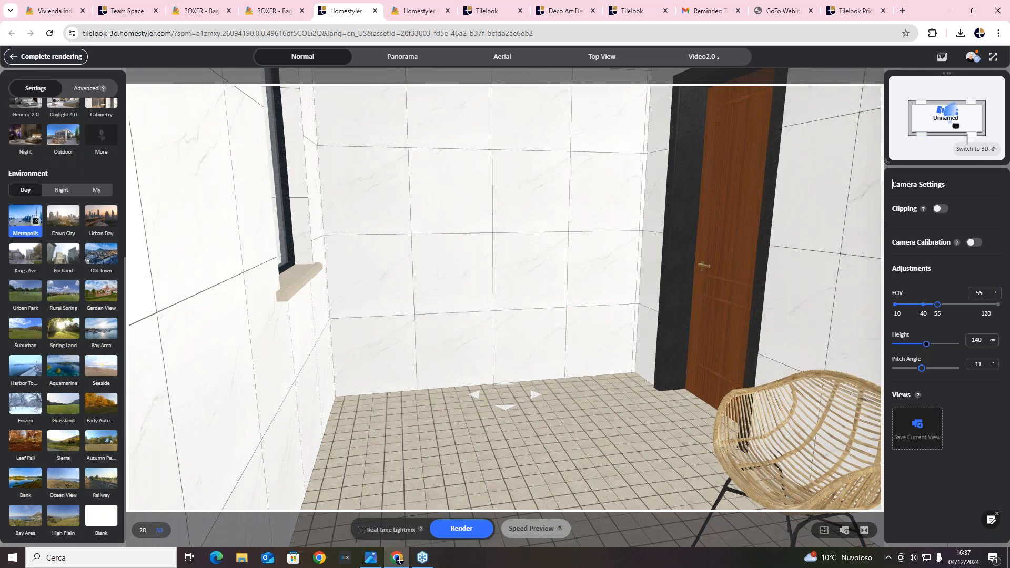
pyautogui.scroll(5, 53, 268)
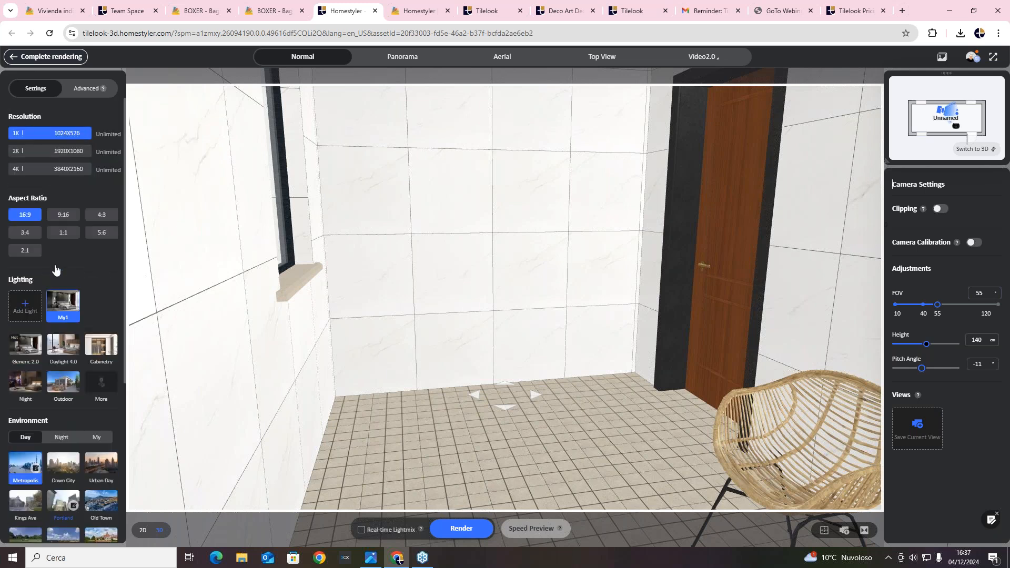
pyautogui.click(82, 89)
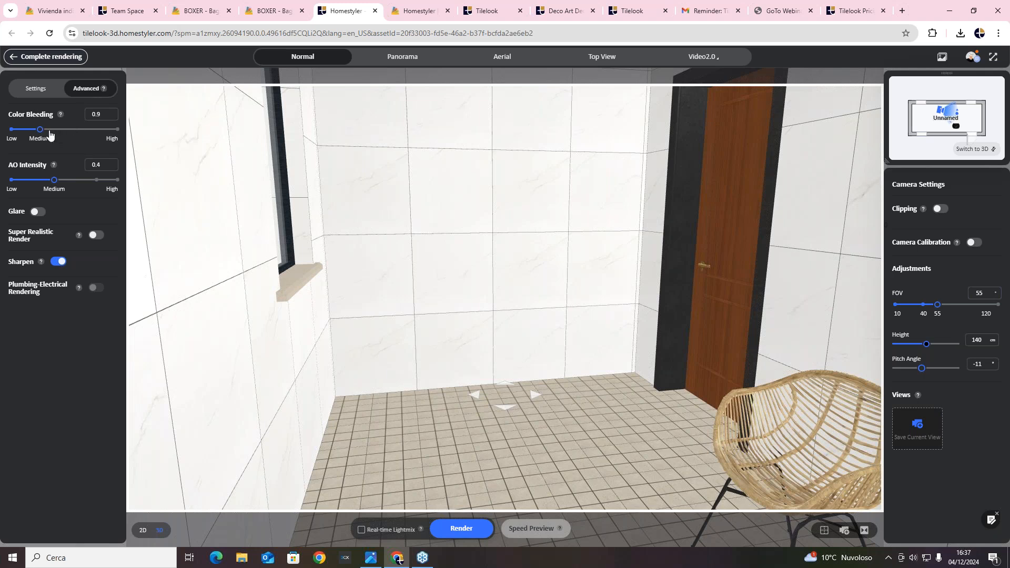
pyautogui.moveTo(40, 130)
pyautogui.mouseDown()
pyautogui.moveTo(84, 131)
pyautogui.moveTo(44, 128)
pyautogui.mouseUp()
pyautogui.moveTo(423, 166); pyautogui.dragTo(250, 169)
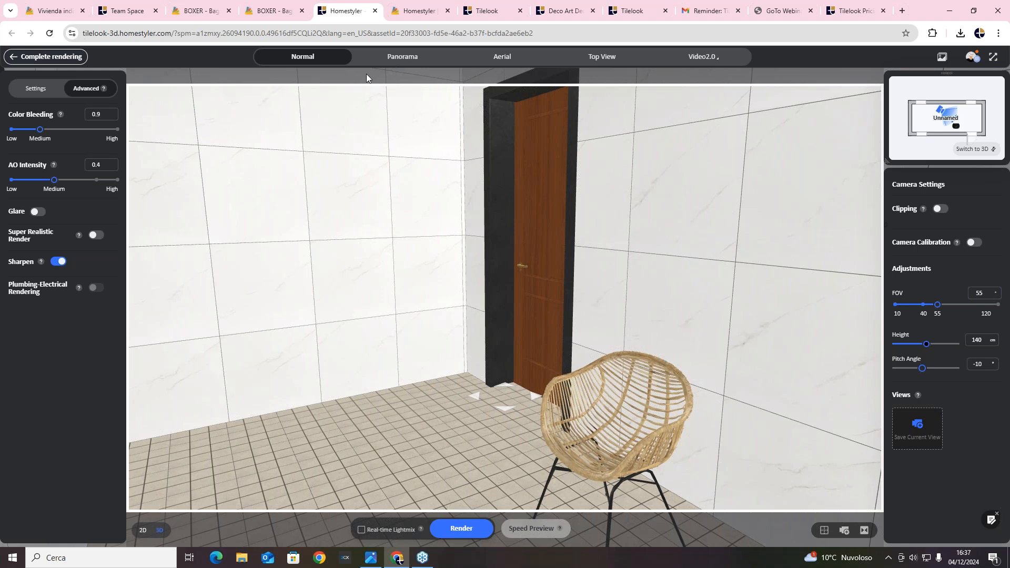
# Switch to the Team Space page and open the 720º Virtual Tour link of the Vivienda 03 project.
pyautogui.click(273, 10)
pyautogui.click(200, 9)
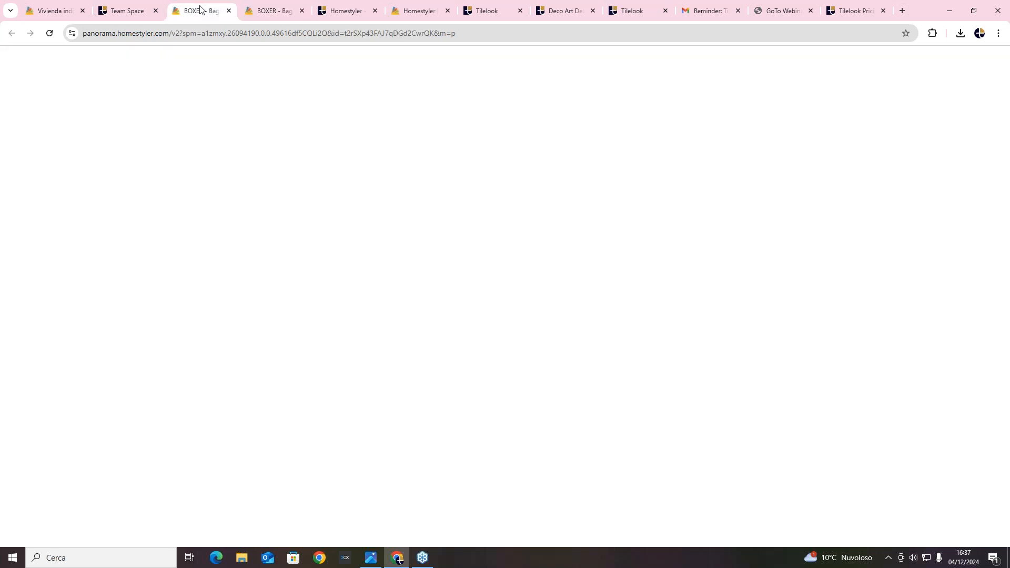
pyautogui.click(127, 11)
pyautogui.scroll(-4, 502, 221)
pyautogui.scroll(4, 505, 210)
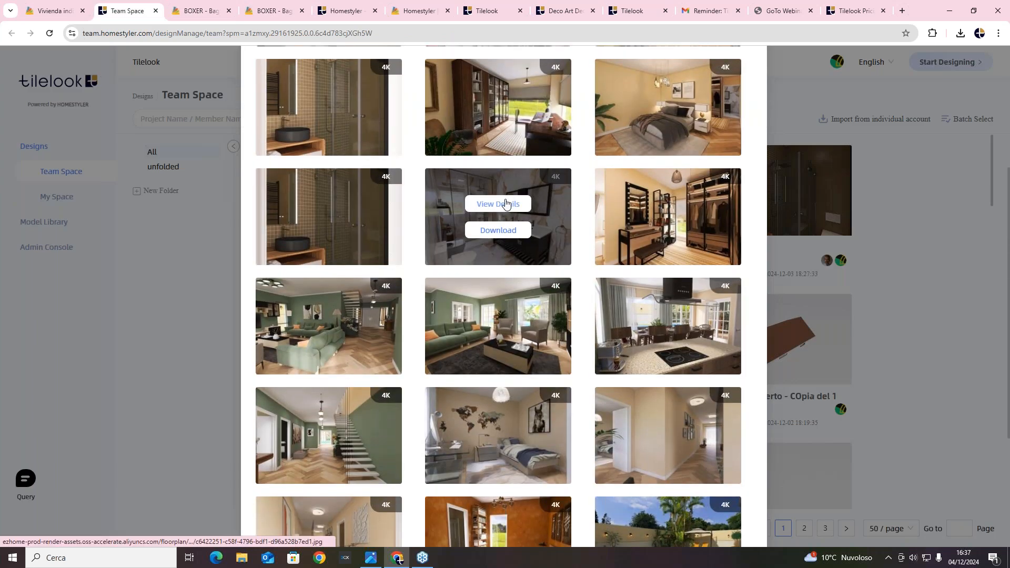
pyautogui.scroll(4, 542, 211)
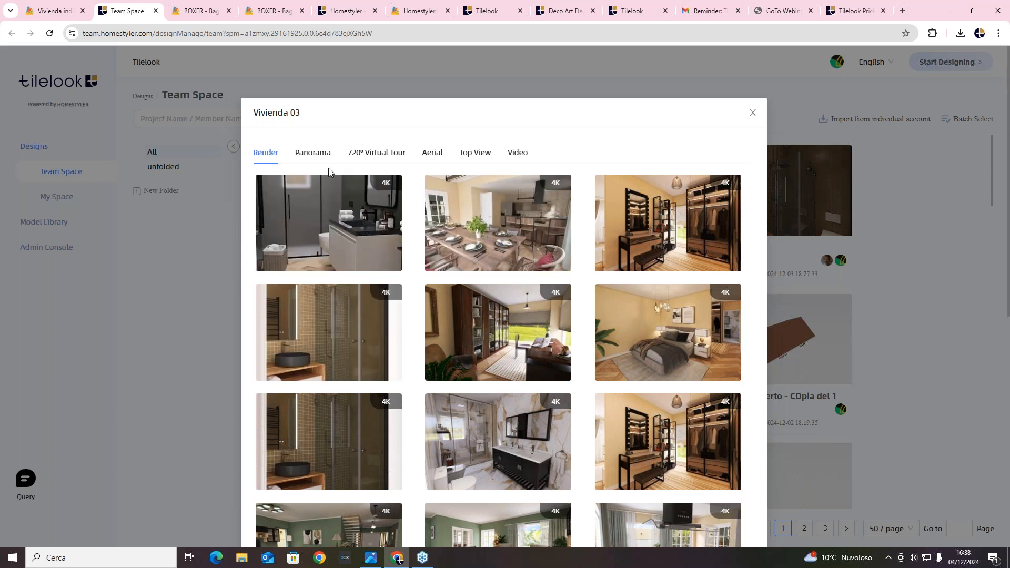
pyautogui.click(378, 158)
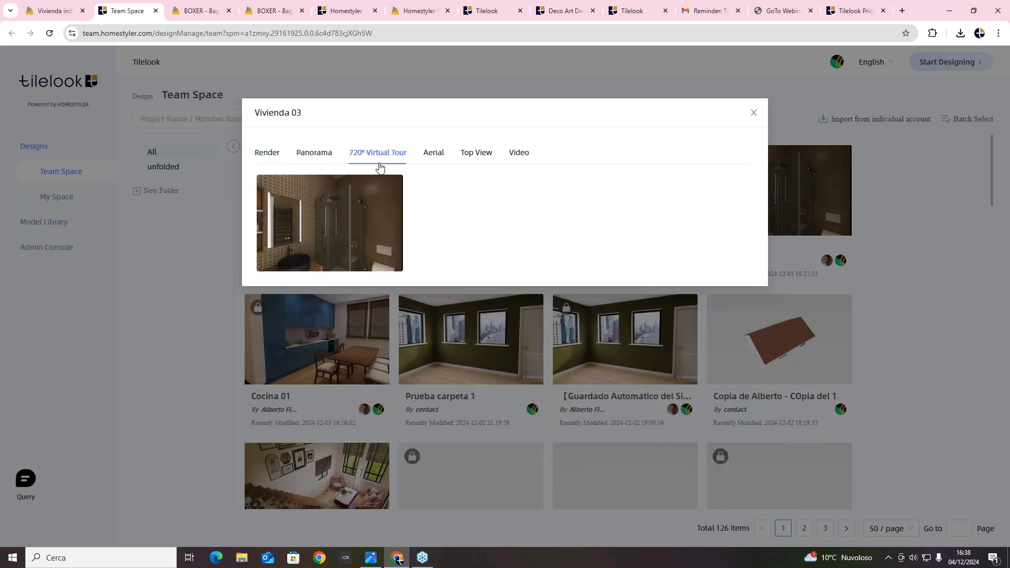
pyautogui.moveTo(344, 214)
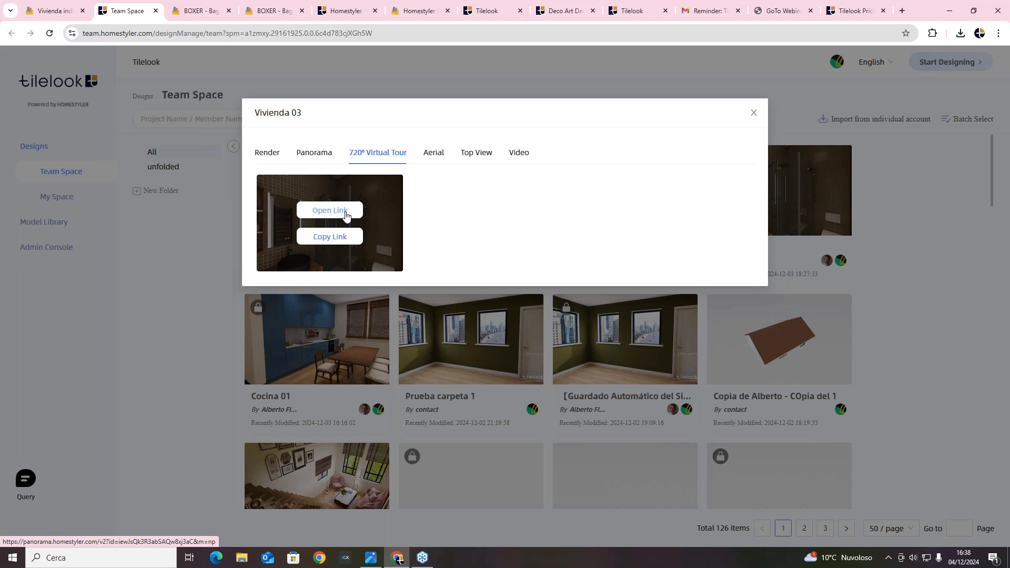
pyautogui.click(330, 211)
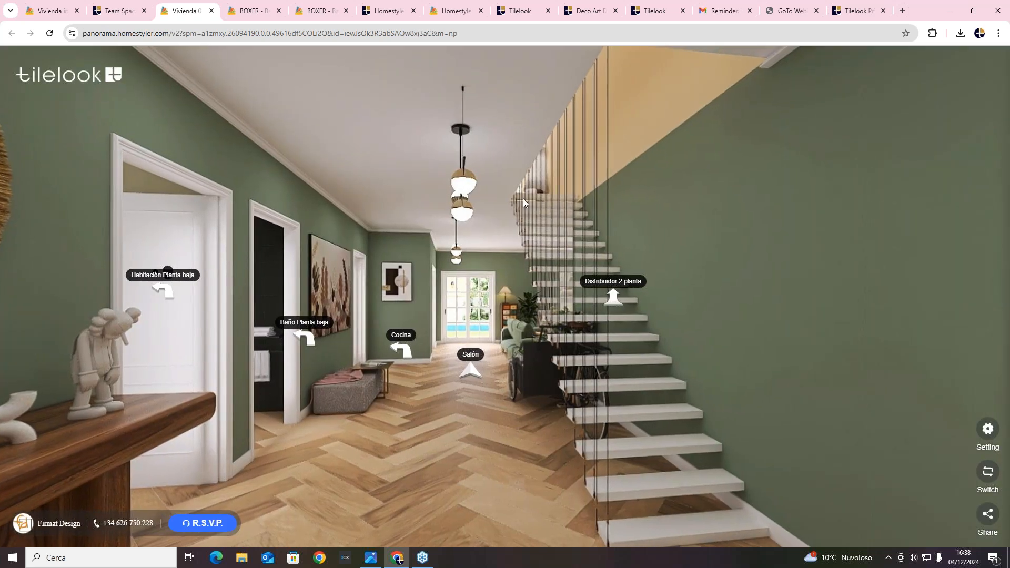
# Look around the tour's entrance hall with its mirror, console table and staircase.
pyautogui.moveTo(415, 213); pyautogui.dragTo(616, 184)
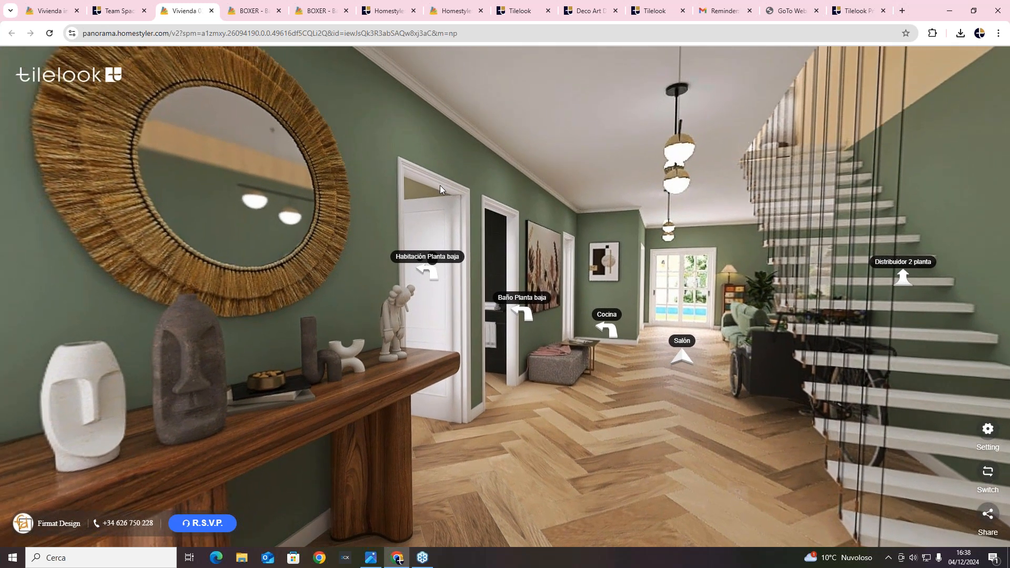
pyautogui.moveTo(440, 185); pyautogui.dragTo(632, 209)
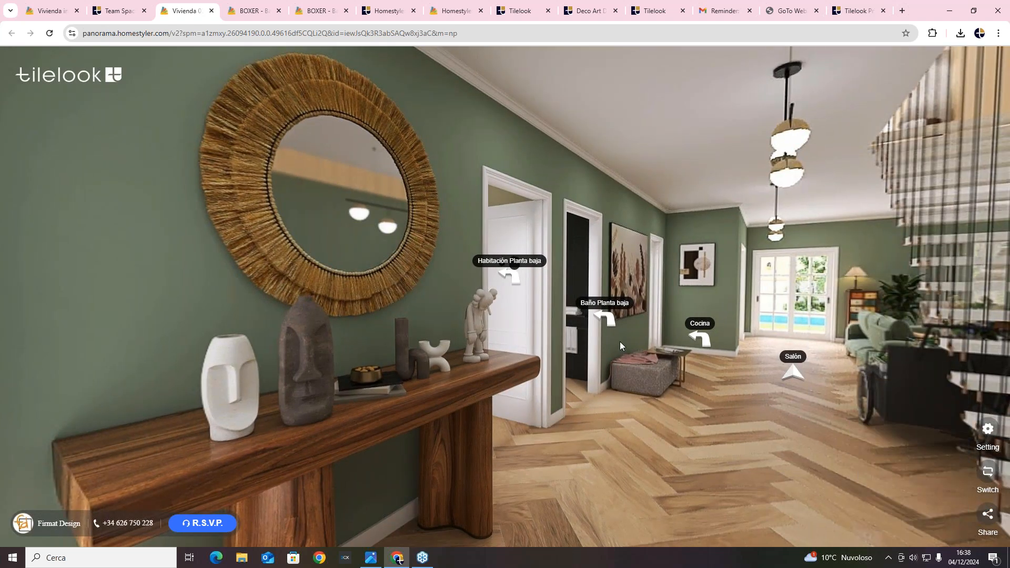
pyautogui.moveTo(613, 342); pyautogui.dragTo(573, 350)
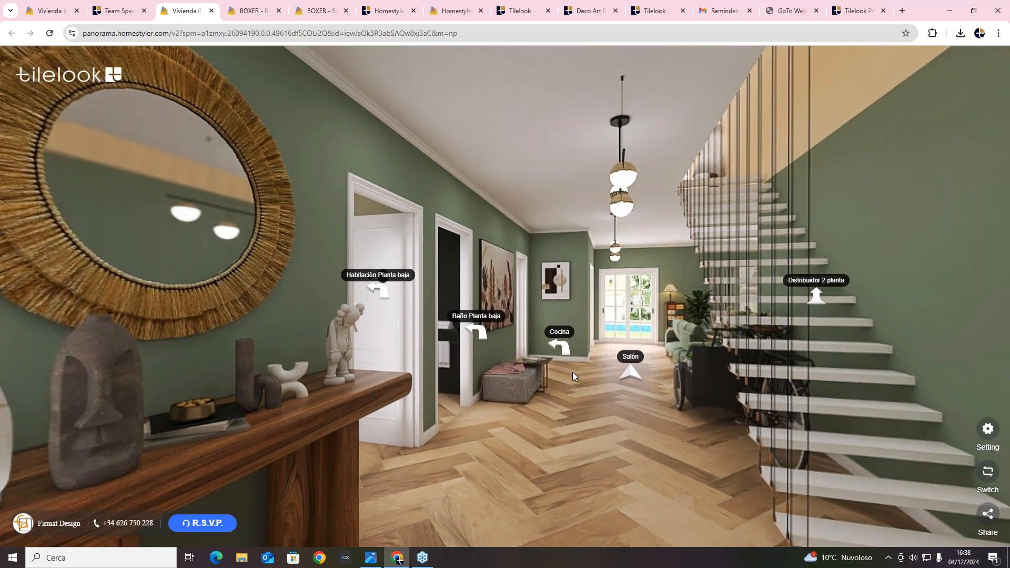
pyautogui.moveTo(572, 372); pyautogui.dragTo(596, 323)
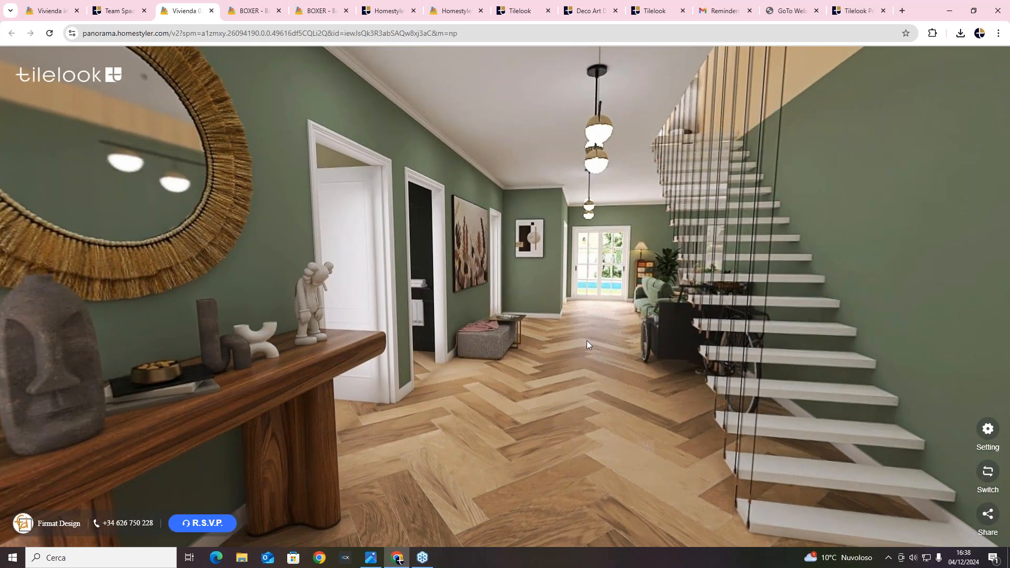
# Move to the Salón in the virtual tour and look around the living room.
pyautogui.click(586, 340)
pyautogui.moveTo(392, 314); pyautogui.dragTo(234, 308)
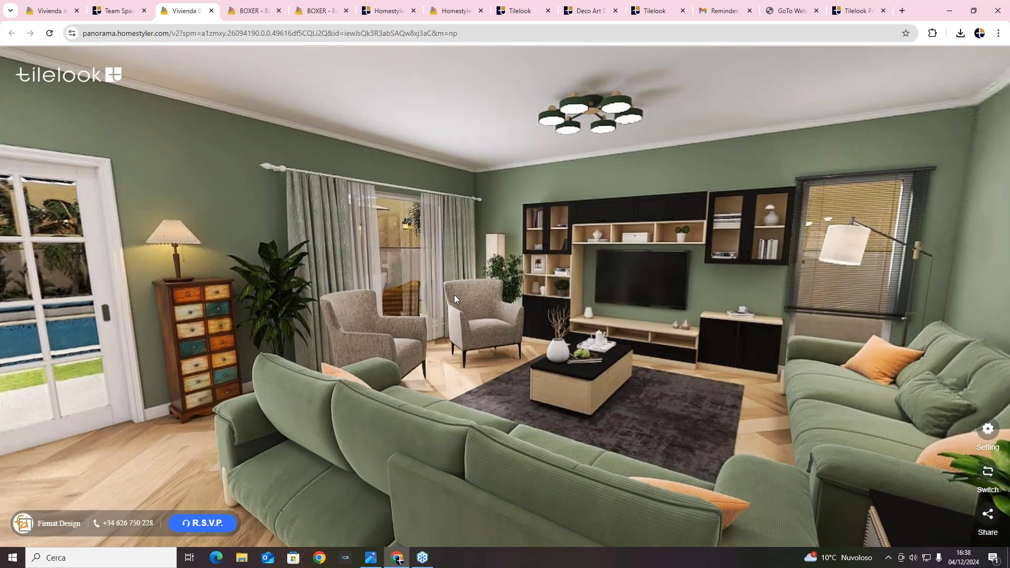
pyautogui.moveTo(468, 298); pyautogui.dragTo(693, 283)
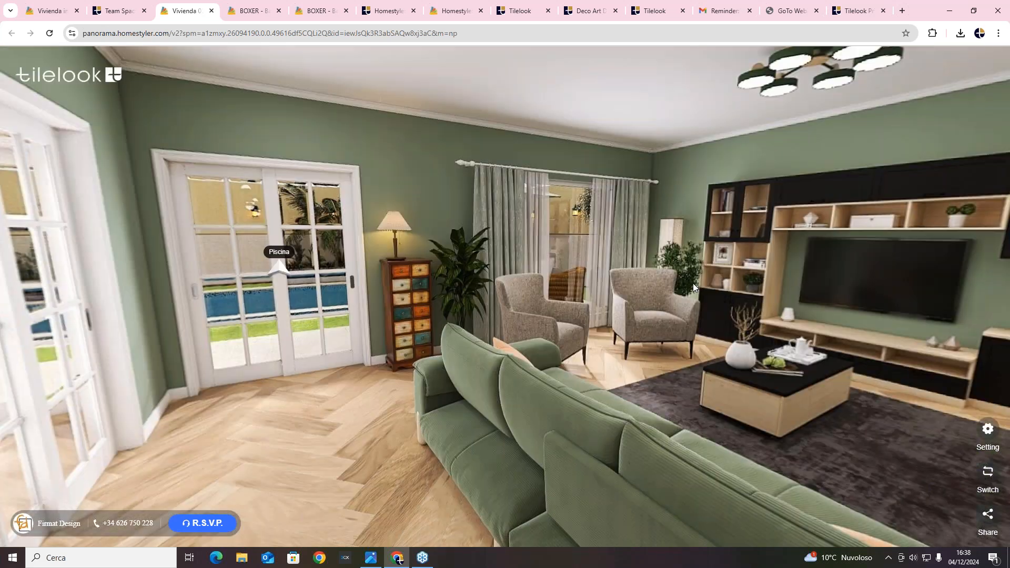
# Continue the tour out to the Piscina and into the Cocina, looking around both spaces.
pyautogui.click(674, 293)
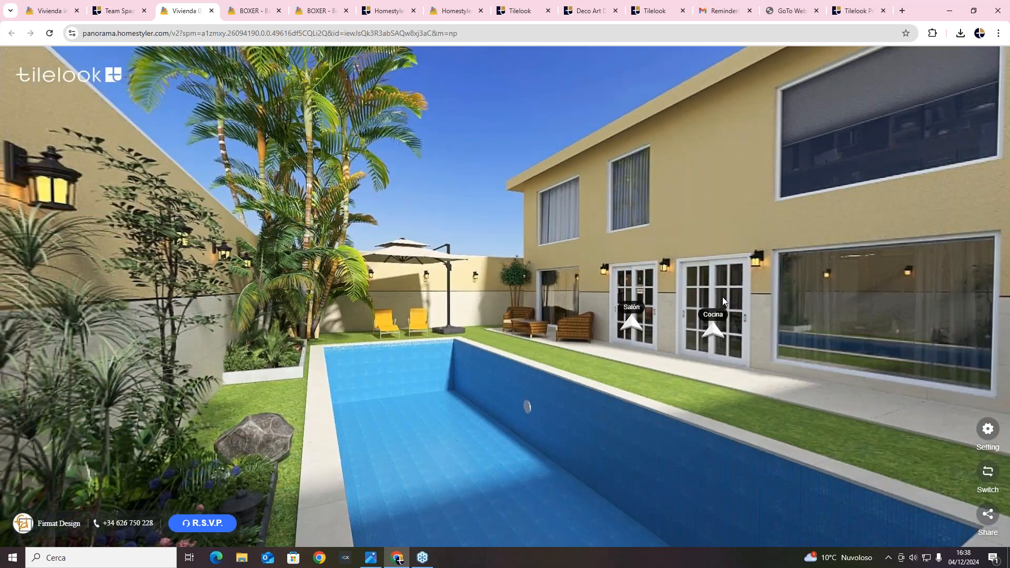
pyautogui.moveTo(721, 297)
pyautogui.mouseDown()
pyautogui.moveTo(793, 298)
pyautogui.moveTo(494, 298)
pyautogui.moveTo(705, 298)
pyautogui.mouseUp()
pyautogui.moveTo(415, 290); pyautogui.dragTo(545, 293)
pyautogui.click(839, 334)
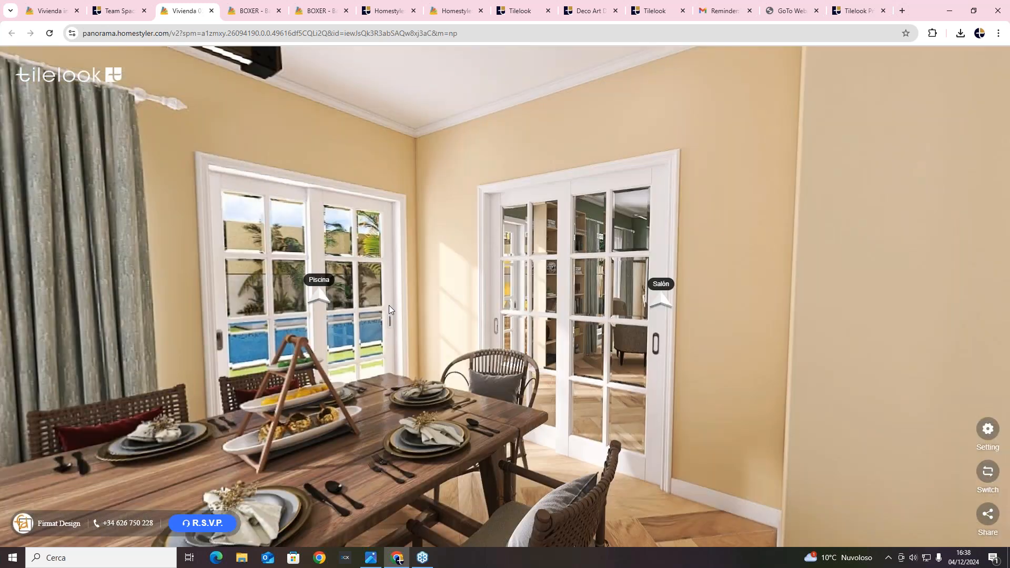
pyautogui.moveTo(390, 305); pyautogui.dragTo(518, 269)
# Return to the entrance hall, go up to Distribuidor 2 planta and look around the landing.
pyautogui.click(531, 272)
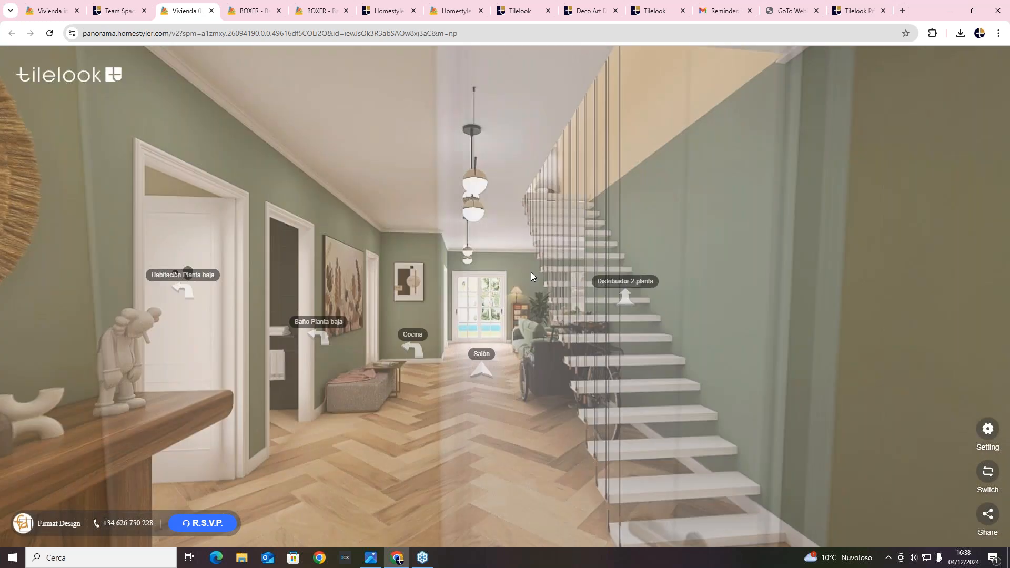
pyautogui.click(624, 300)
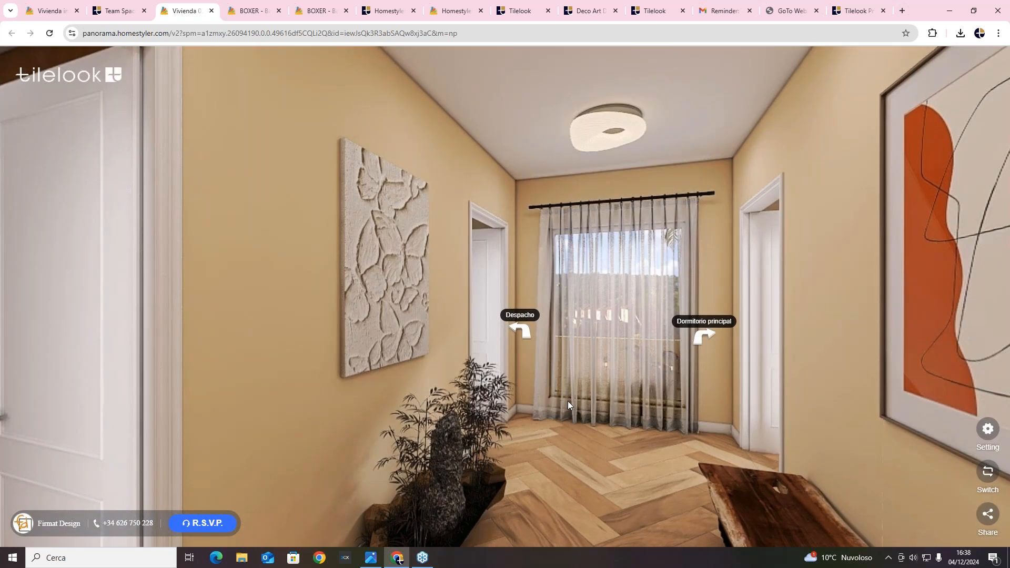
pyautogui.moveTo(567, 401); pyautogui.dragTo(555, 248)
pyautogui.moveTo(525, 375); pyautogui.dragTo(750, 282)
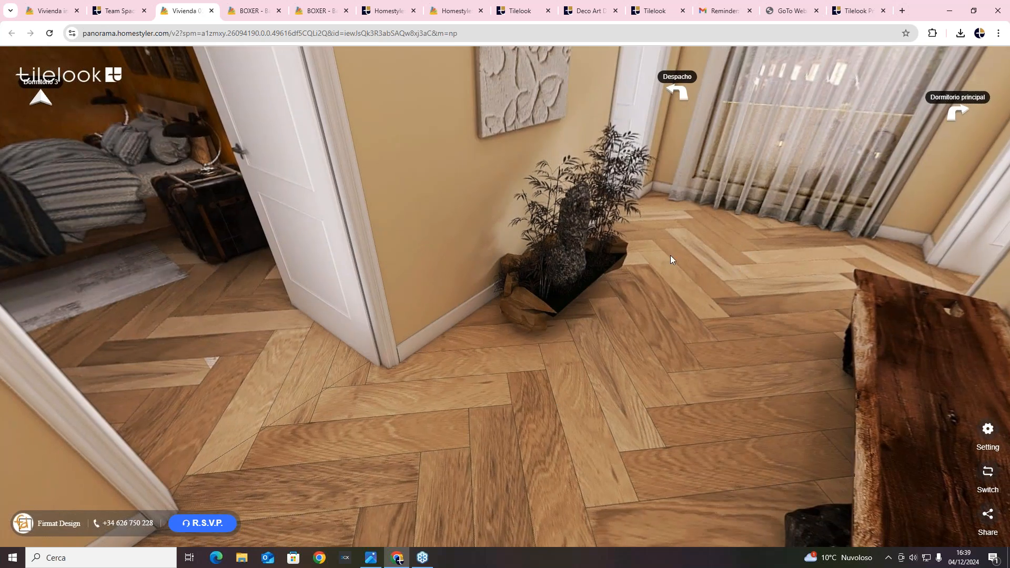
pyautogui.moveTo(730, 252); pyautogui.dragTo(571, 321)
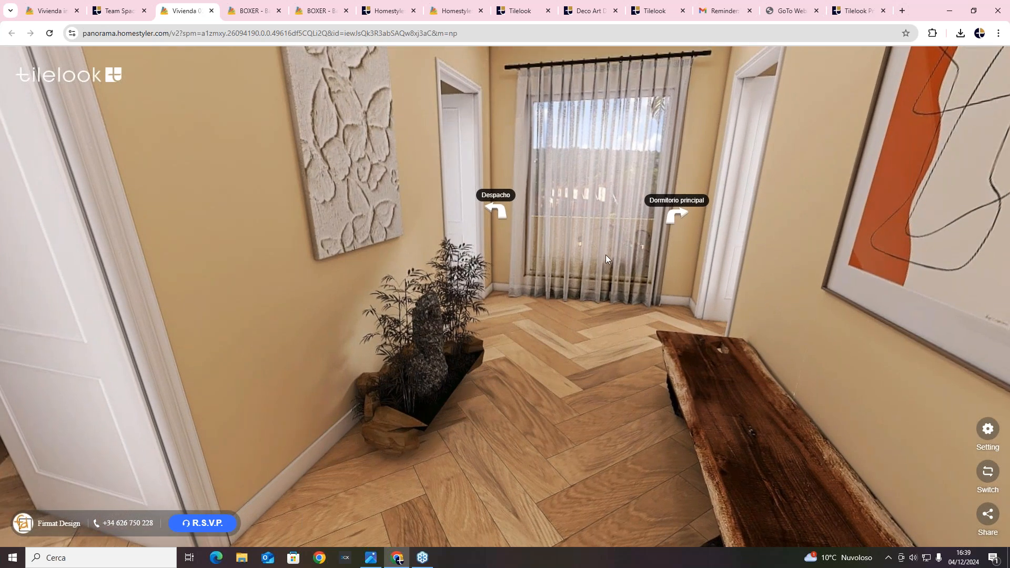
pyautogui.moveTo(499, 367); pyautogui.dragTo(540, 299)
pyautogui.moveTo(545, 235); pyautogui.dragTo(554, 249)
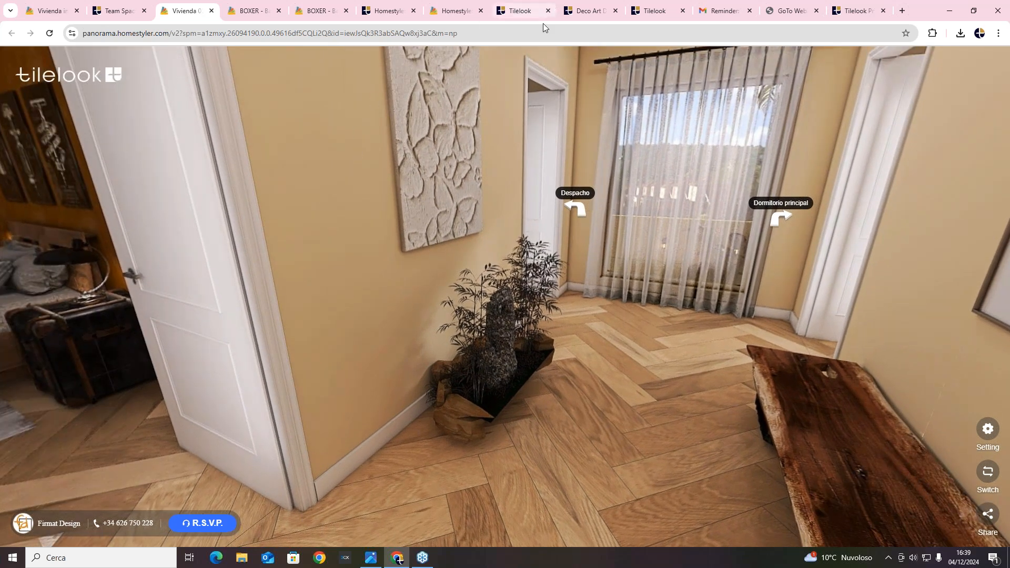
# Return to the Team Space page, close the Vivienda 03 renders and browse the team's designs.
pyautogui.click(210, 11)
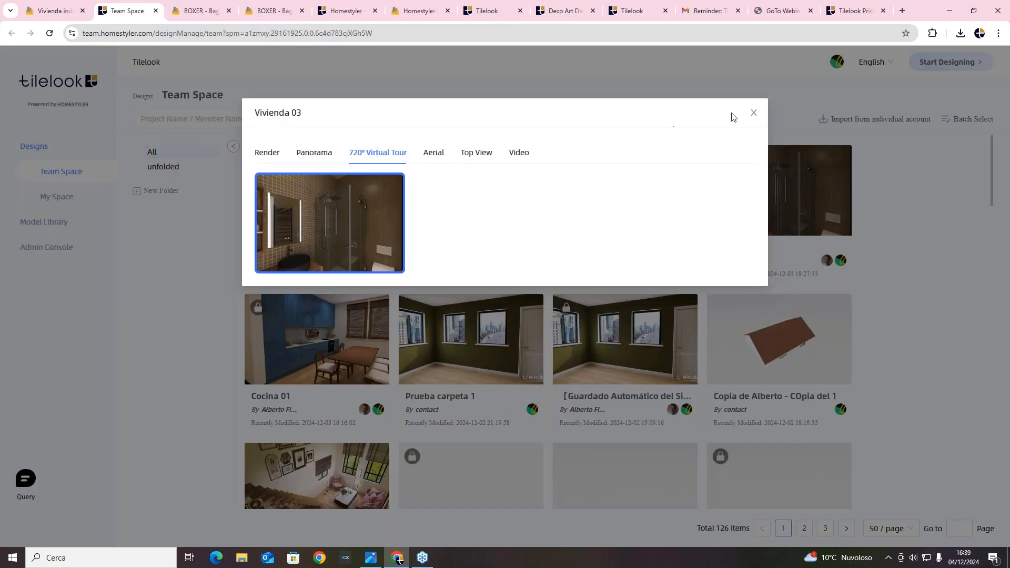
pyautogui.click(753, 113)
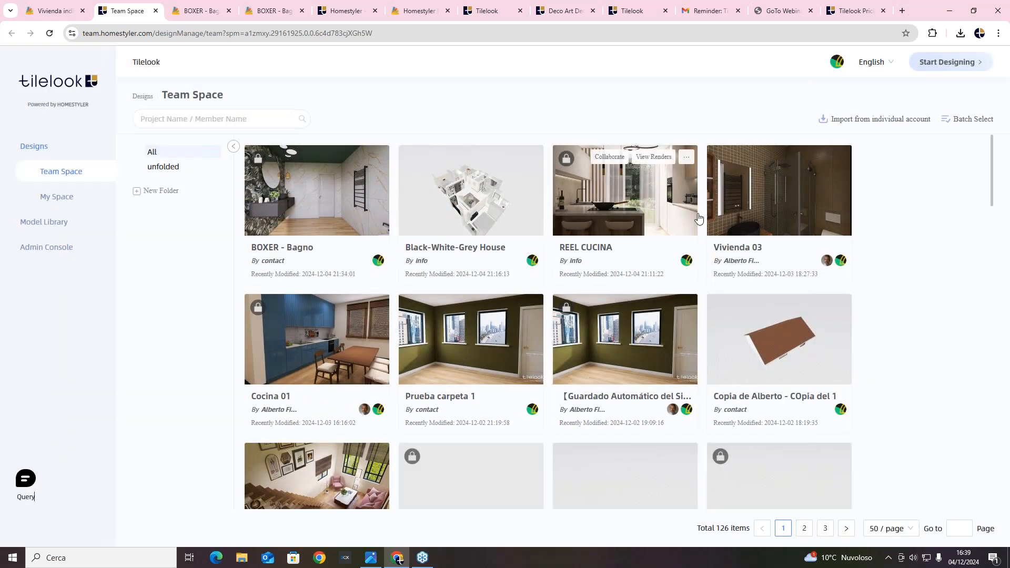
pyautogui.scroll(-10, 759, 228)
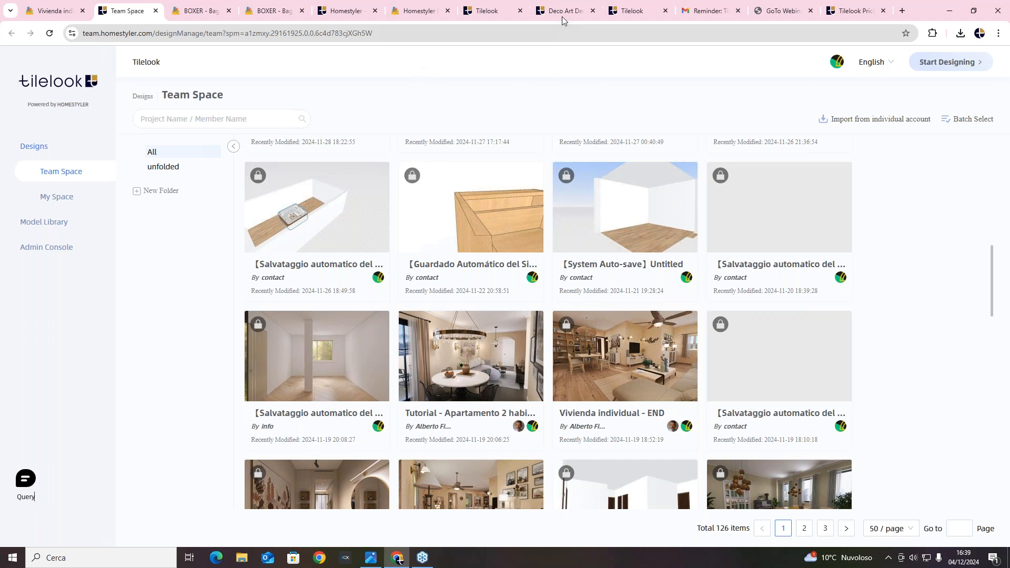
# Close the Planner page and open the My Tilelook dashboard from the Tilelook website in a new browser tab.
pyautogui.click(610, 8)
pyautogui.click(534, 345)
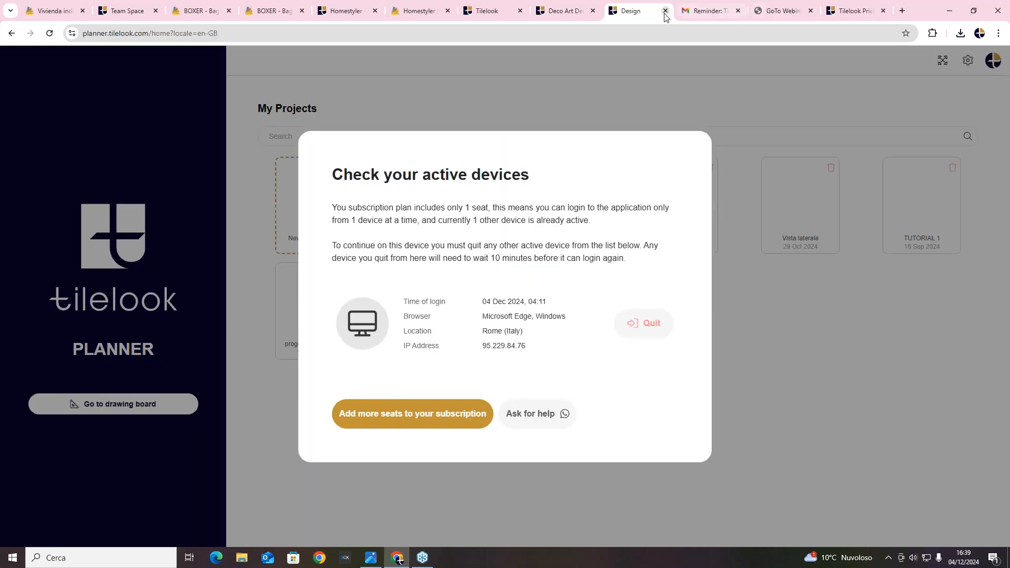
pyautogui.hotkey('ctrl', 'w')
pyautogui.click(829, 11)
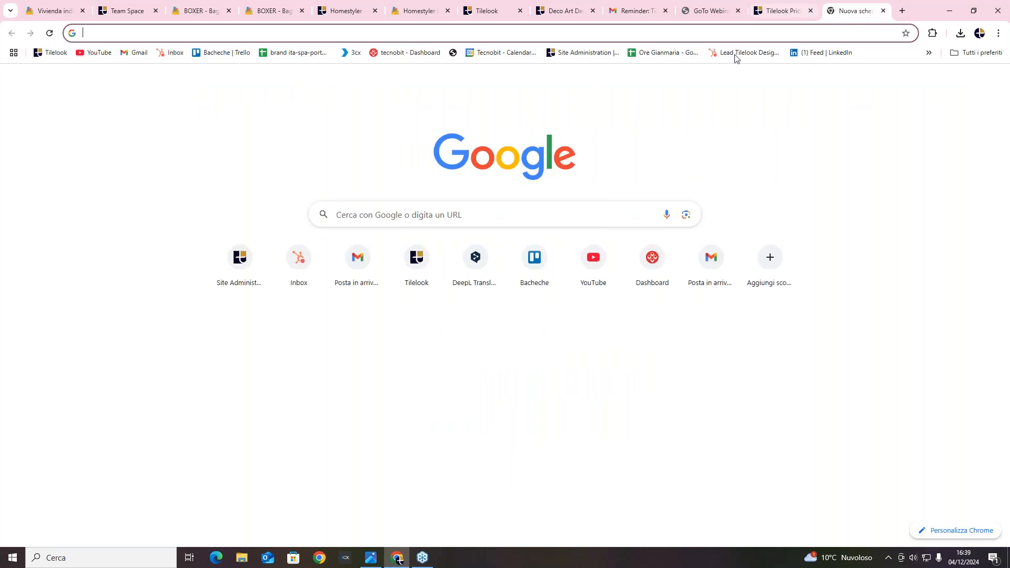
pyautogui.click(63, 55)
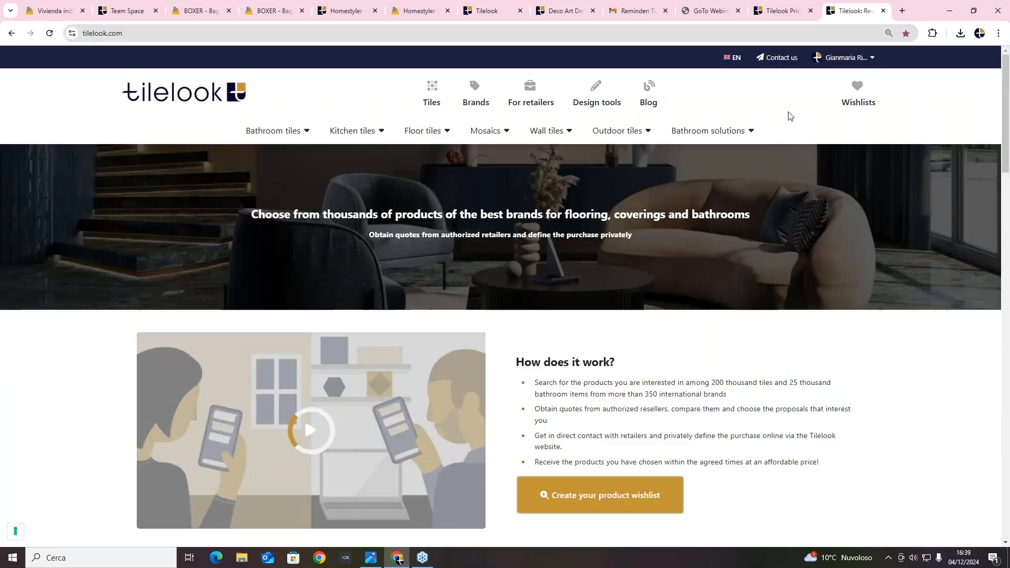
pyautogui.click(845, 57)
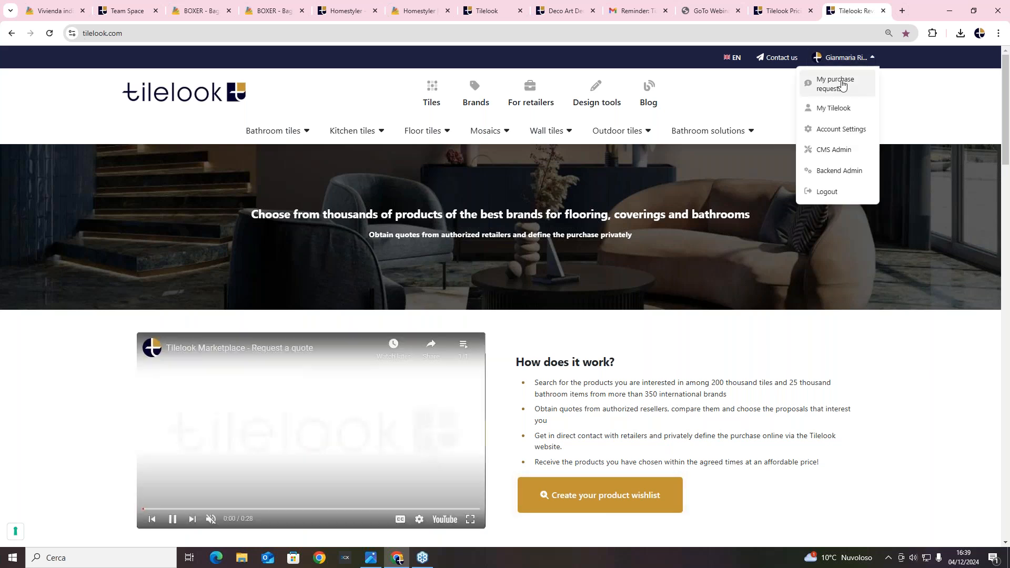
pyautogui.click(835, 106)
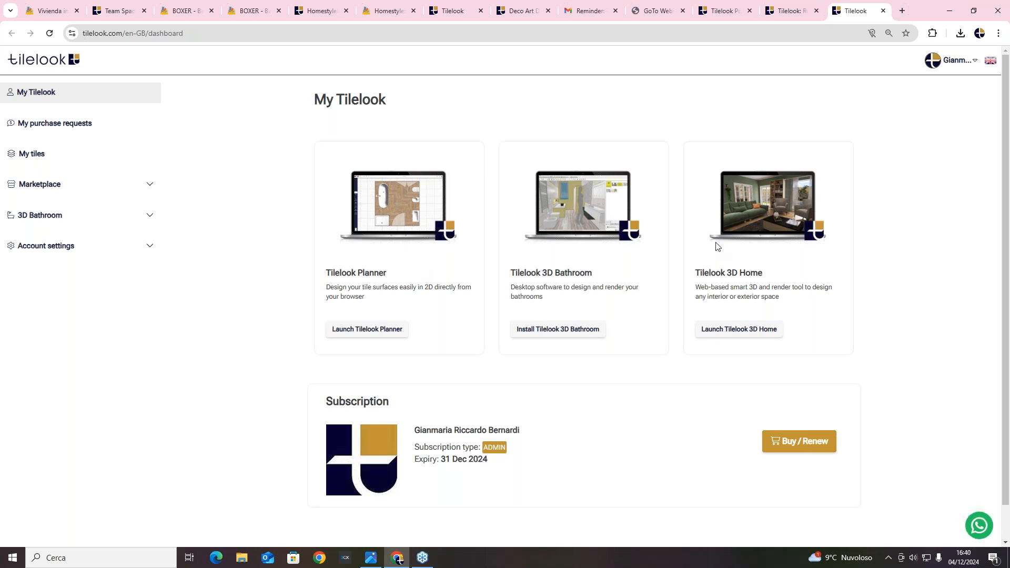
# Switch back to the browser tab with the tiled room's 3D design and leave render mode for the room editor.
pyautogui.click(789, 11)
pyautogui.click(721, 11)
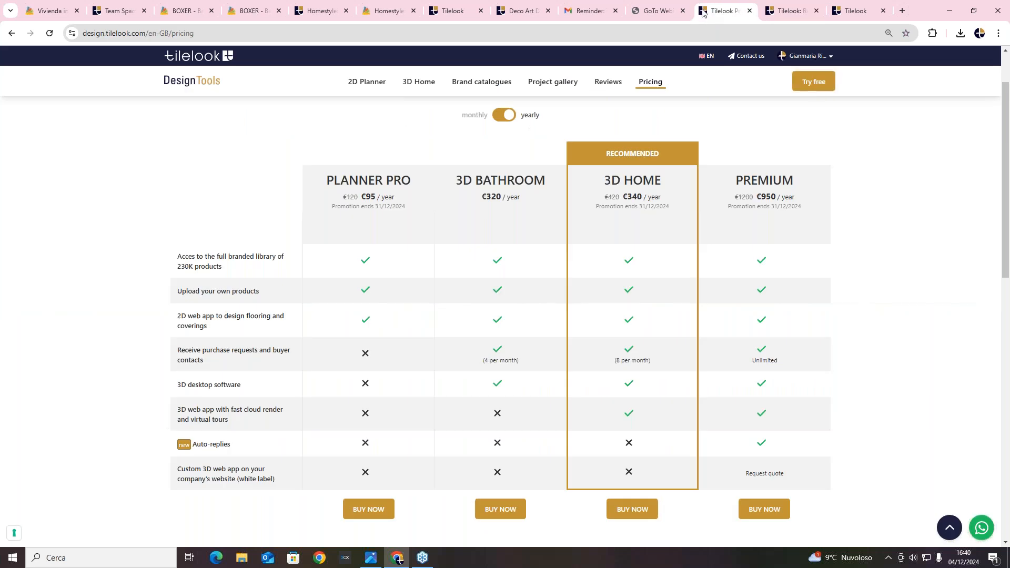
pyautogui.click(636, 10)
pyautogui.click(586, 11)
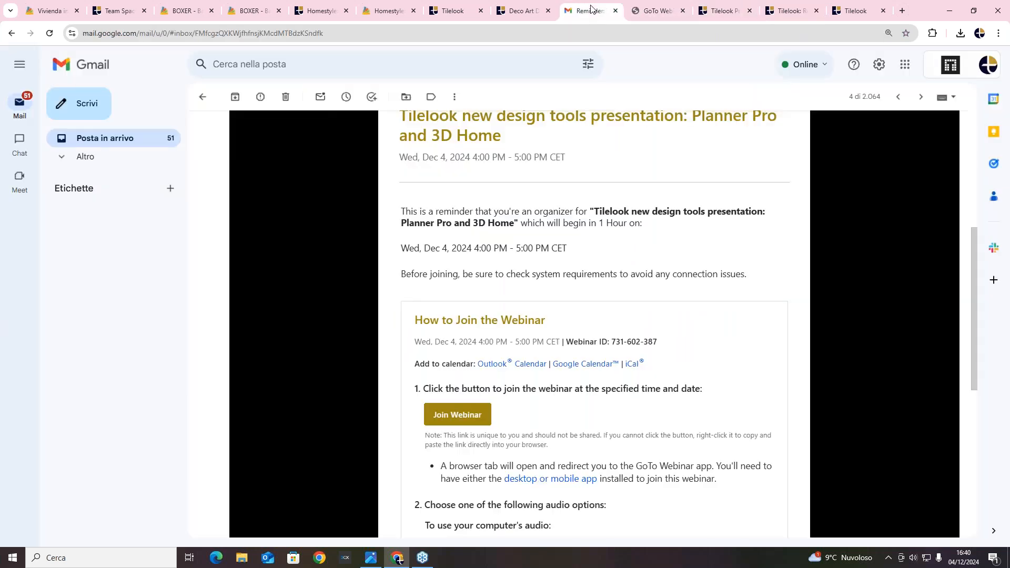
pyautogui.click(518, 8)
pyautogui.click(456, 10)
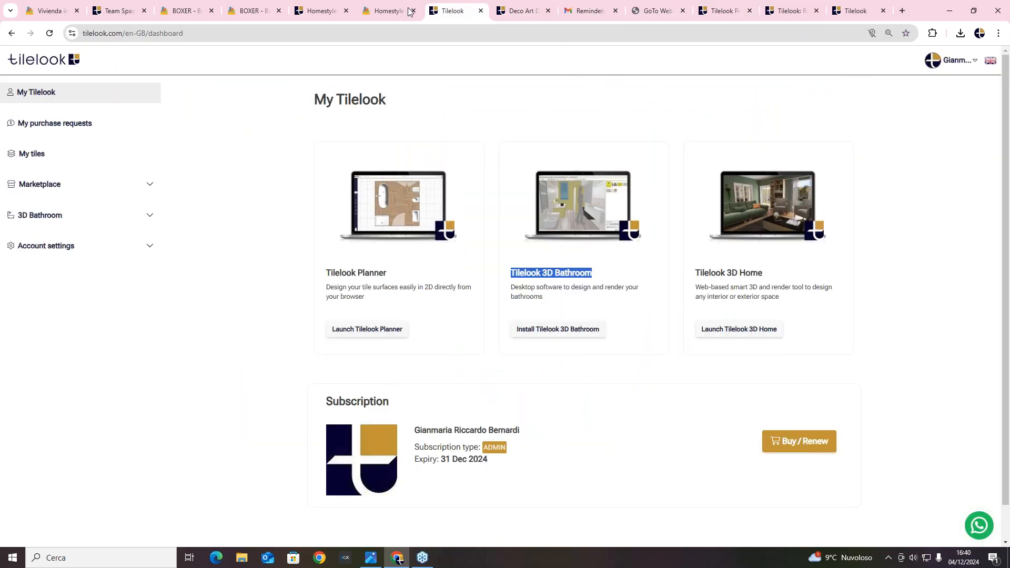
pyautogui.click(317, 8)
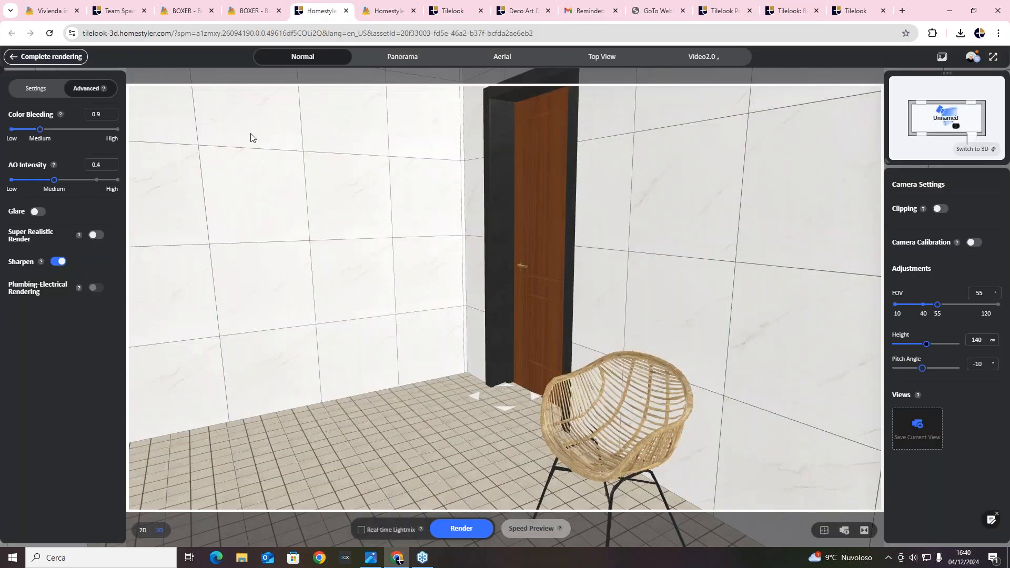
pyautogui.click(21, 59)
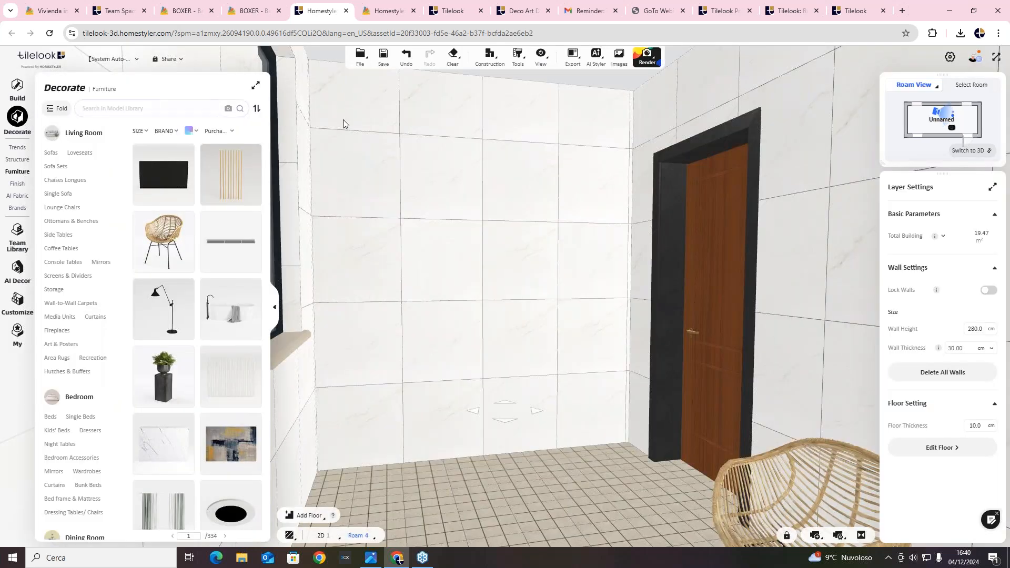
# Examine the furniture categories and the Team Library's 2D models, including its brand filter and search suggestions.
pyautogui.scroll(-15, 76, 221)
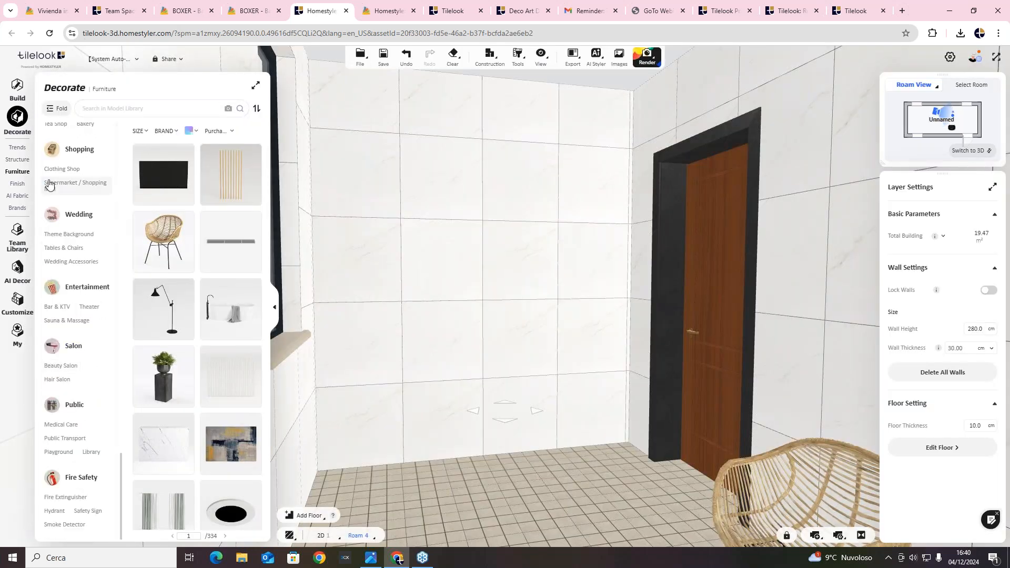
pyautogui.click(17, 241)
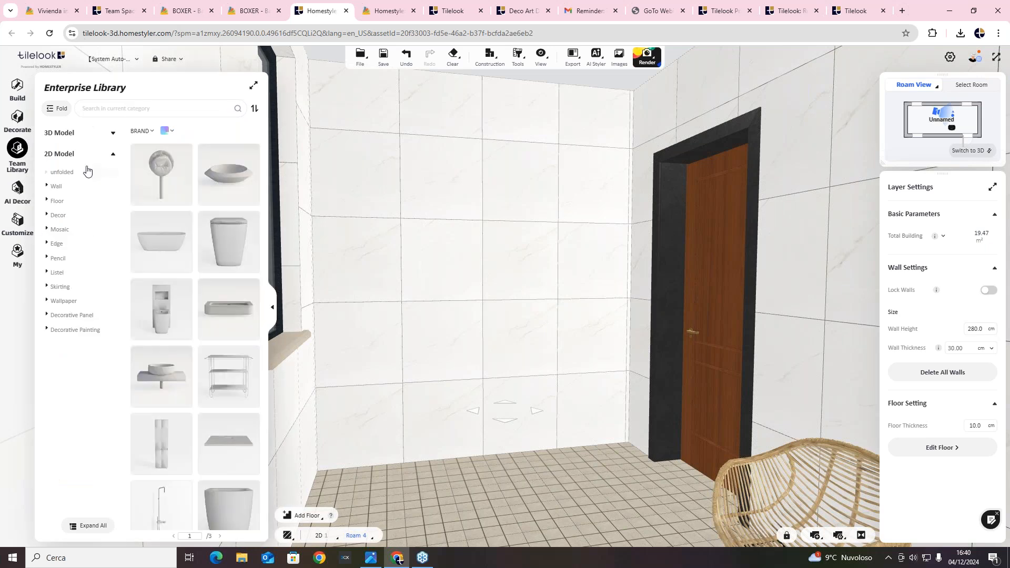
pyautogui.click(66, 155)
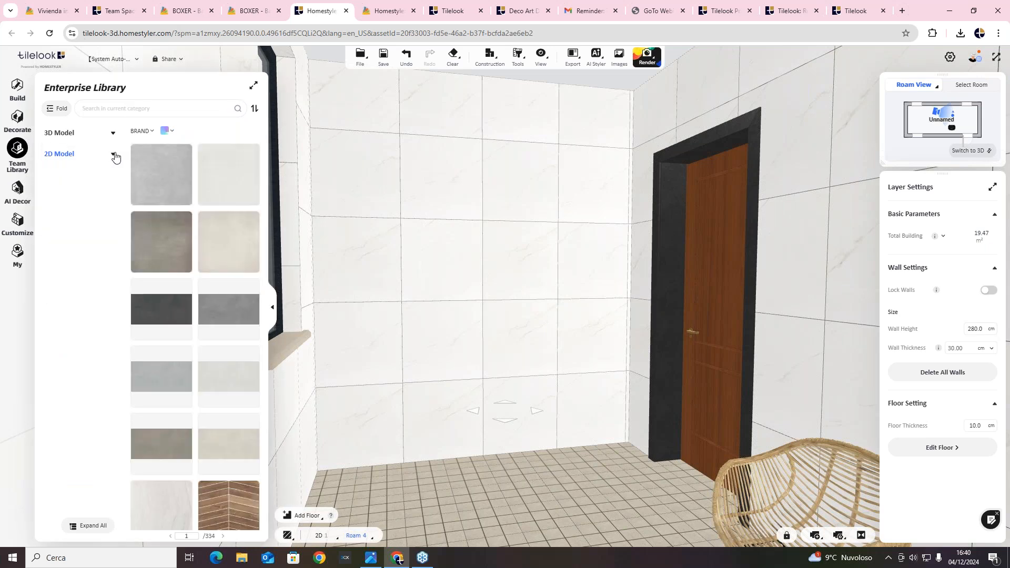
pyautogui.click(139, 131)
pyautogui.click(185, 151)
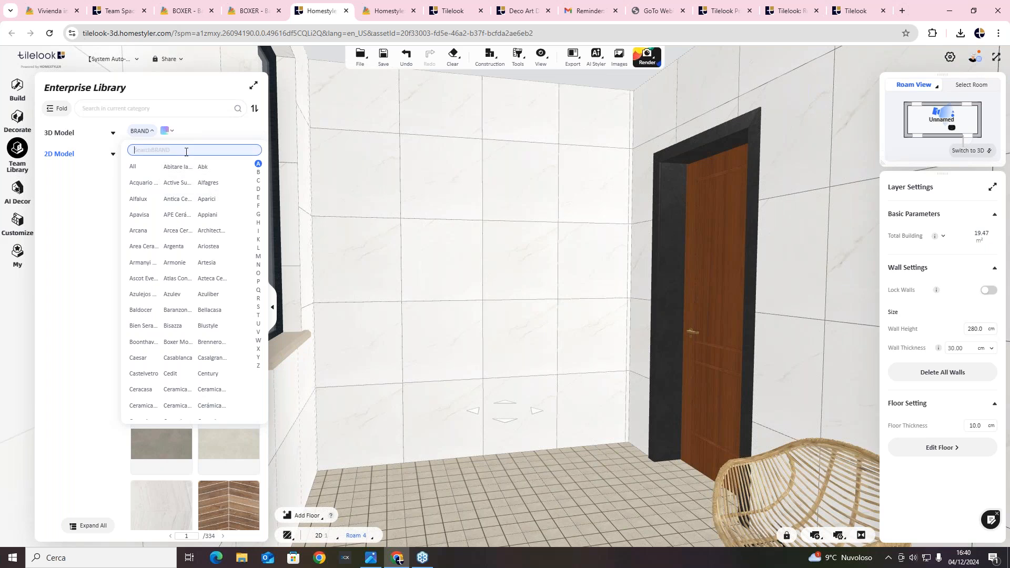
pyautogui.write('A')
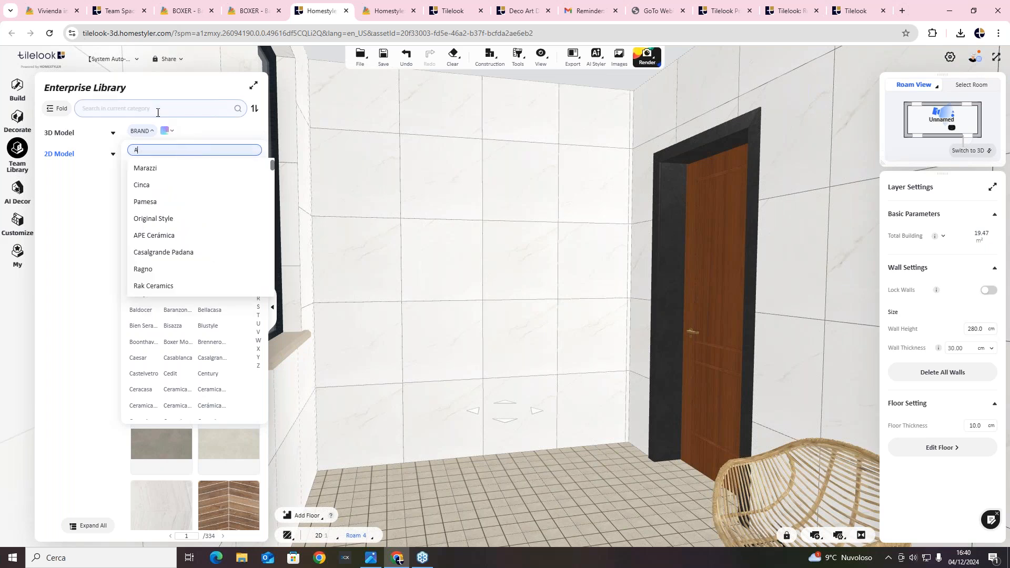
pyautogui.click(157, 110)
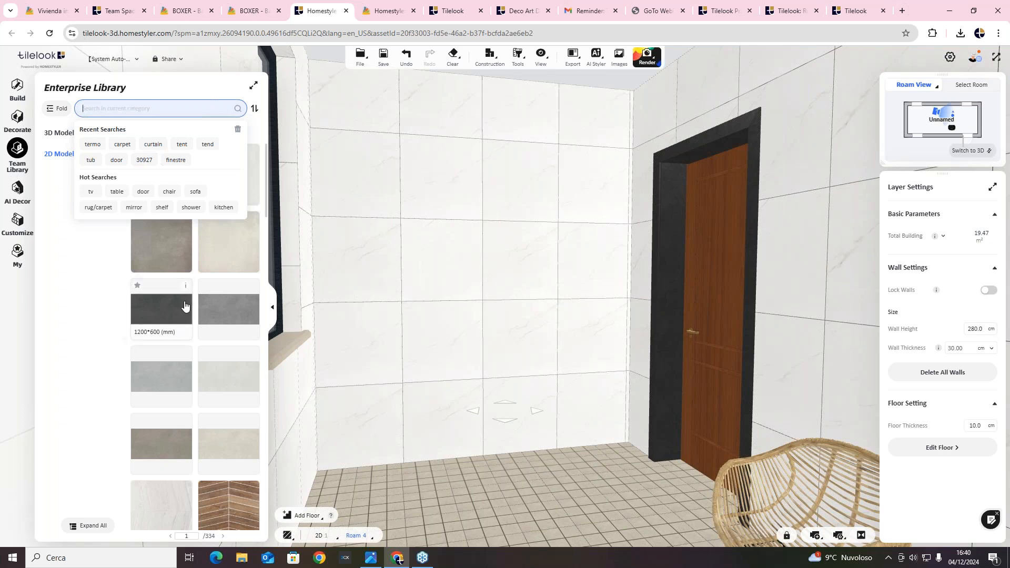
pyautogui.click(222, 314)
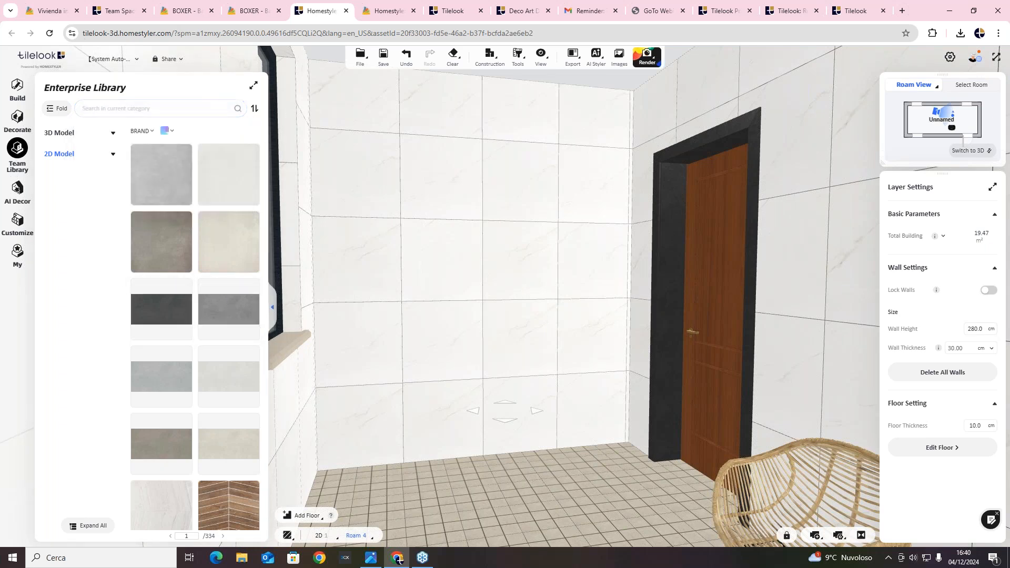
# Replace the material of the wall beside the door with the 800*800 mm dark marble tile and restore its default size.
pyautogui.click(390, 290)
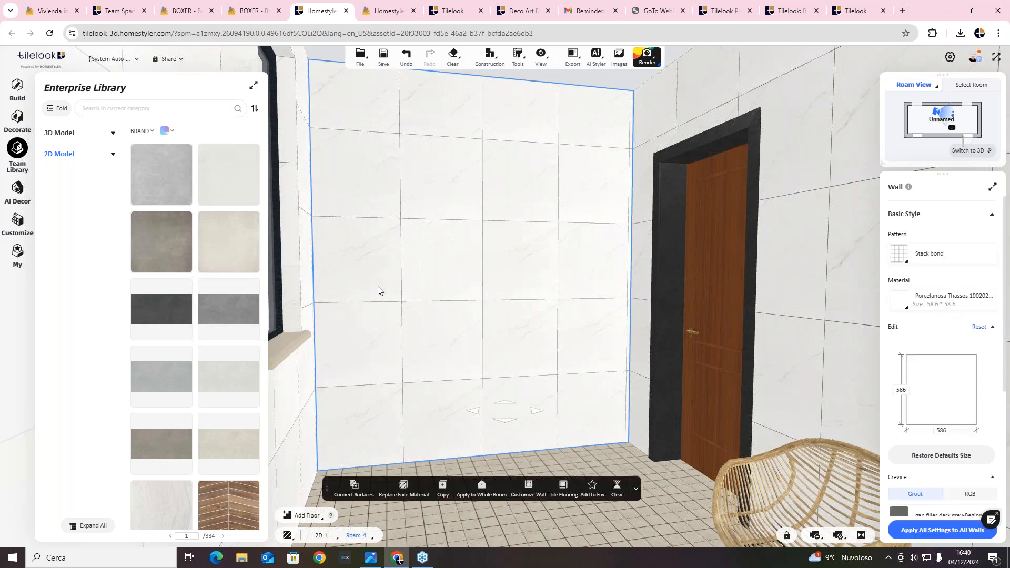
pyautogui.click(912, 298)
pyautogui.click(112, 193)
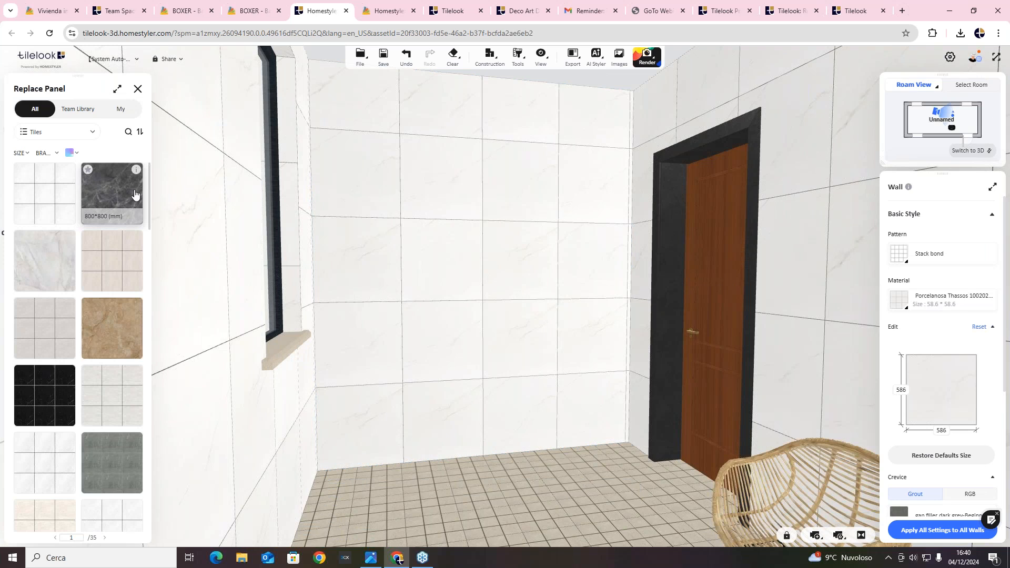
pyautogui.moveTo(512, 256)
pyautogui.mouseDown()
pyautogui.moveTo(462, 255)
pyautogui.moveTo(491, 238)
pyautogui.moveTo(416, 236)
pyautogui.mouseUp()
pyautogui.click(499, 234)
pyautogui.scroll(-4, 946, 273)
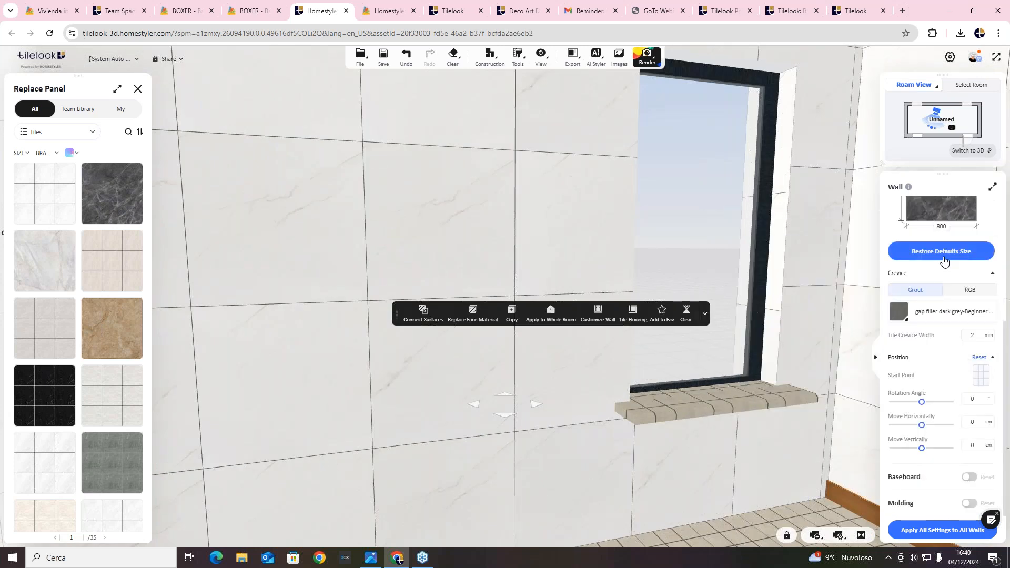
pyautogui.click(941, 256)
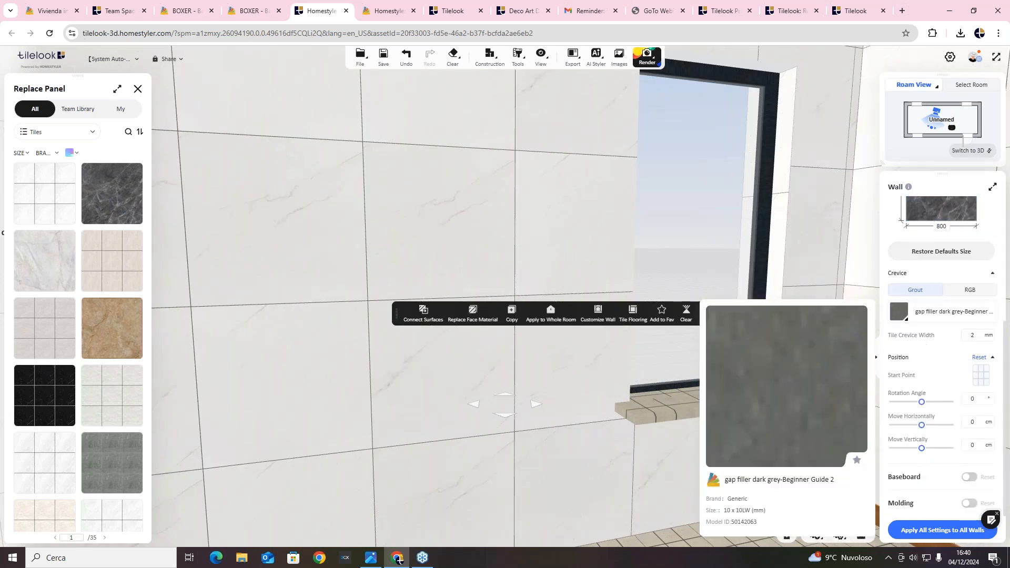
# Switch the dark marble wall's grout to RGB, set the tile crevice width to 4 mm and rotate the tiles 20°.
pyautogui.click(956, 295)
pyautogui.moveTo(472, 232); pyautogui.dragTo(652, 234)
pyautogui.click(973, 335)
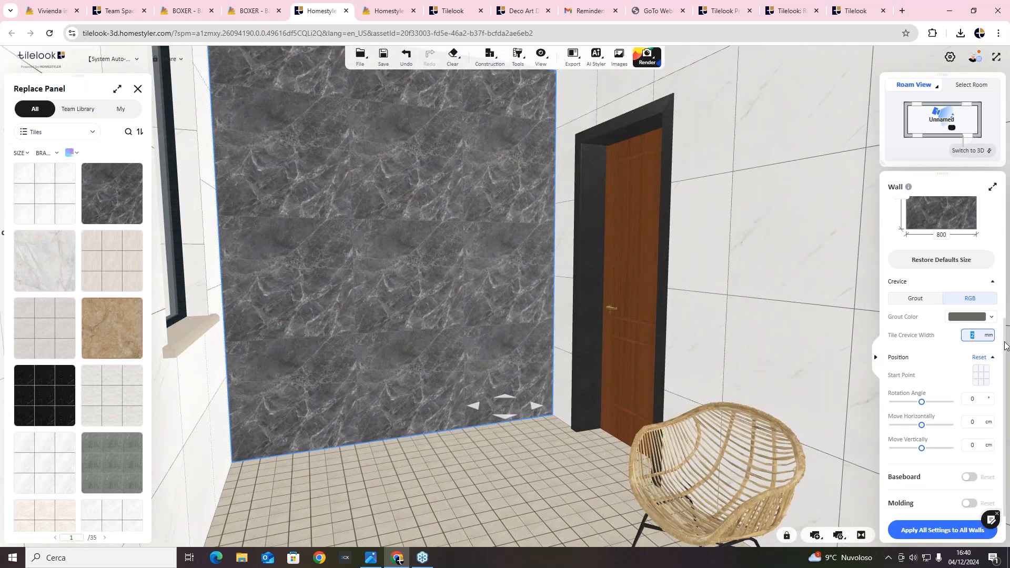
pyautogui.click(988, 333)
pyautogui.click(989, 333)
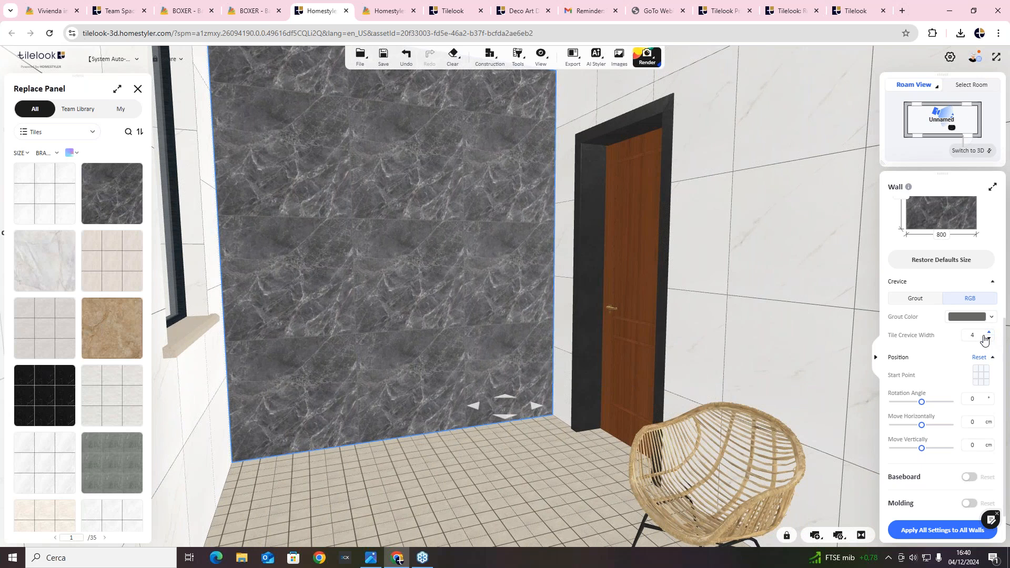
pyautogui.moveTo(920, 406); pyautogui.dragTo(924, 408)
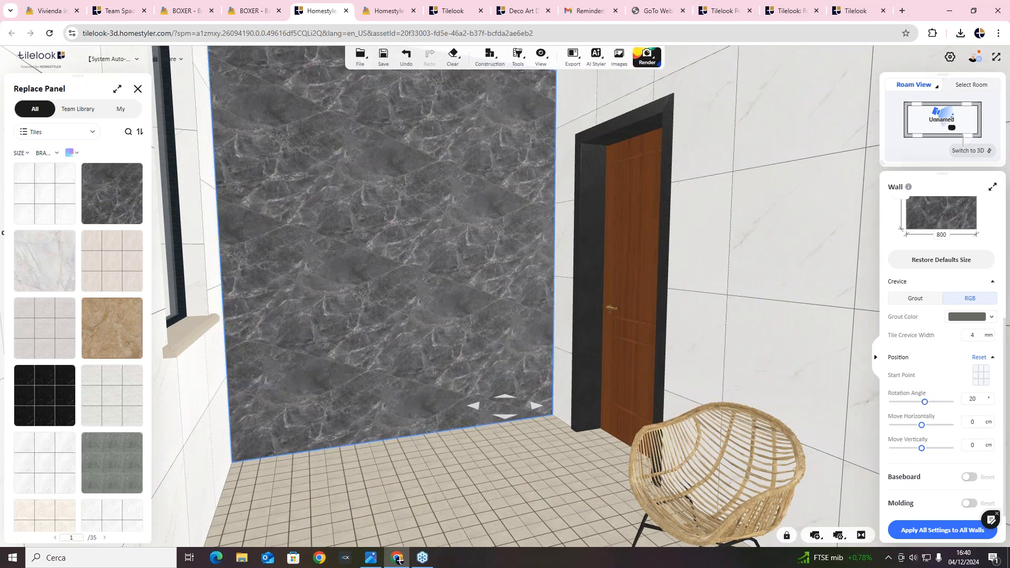
# Enable a convex baseboard on the dark marble wall and apply it to the current room.
pyautogui.click(968, 477)
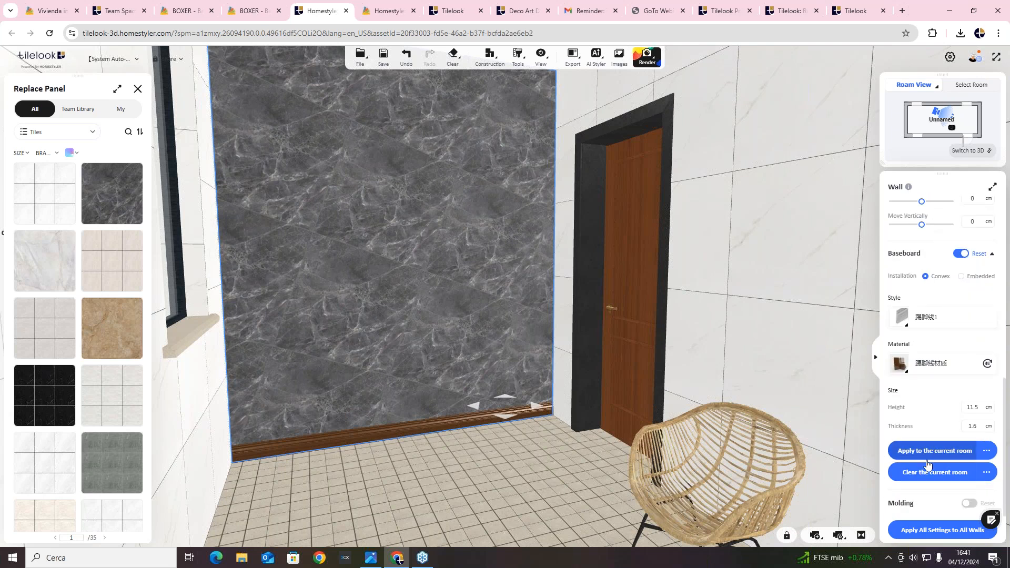
pyautogui.click(928, 452)
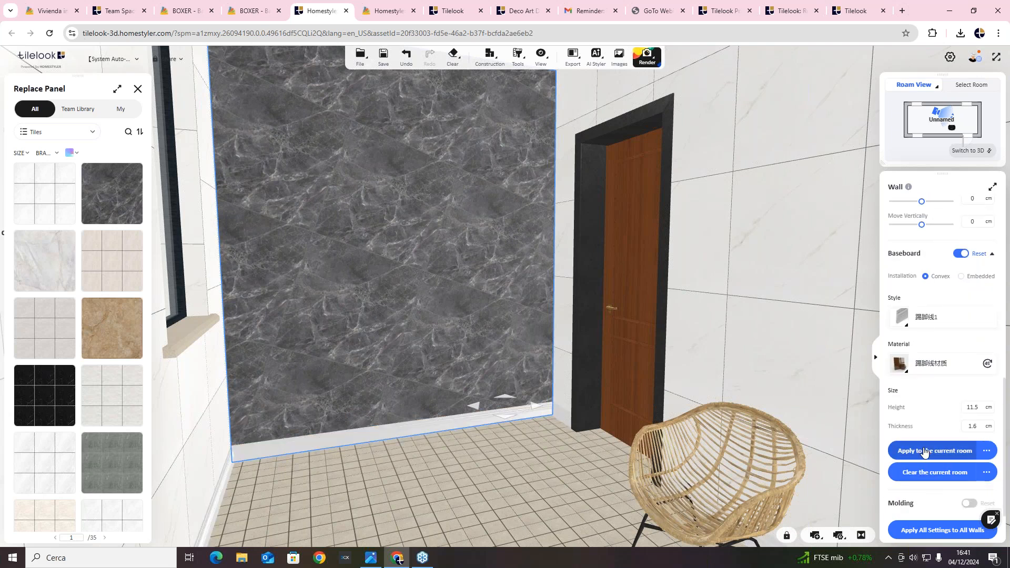
# View the dark marble wall in the Customize Wall editor and return to the 3D room.
pyautogui.moveTo(709, 377); pyautogui.dragTo(467, 318)
pyautogui.doubleClick(441, 358)
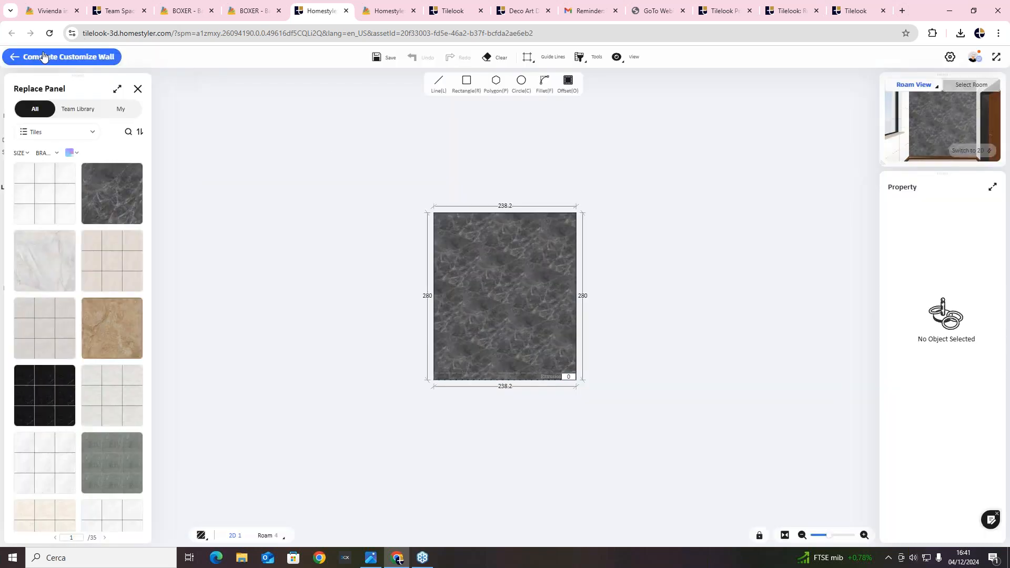
pyautogui.click(43, 54)
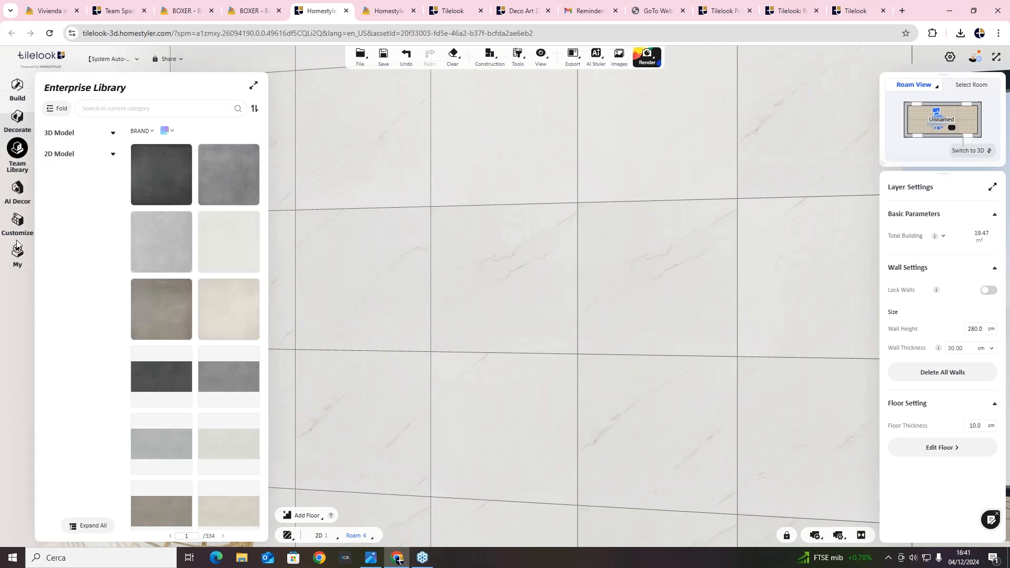
# Save the Team Library's 6*7*10 cm model to the default favorites group and open the favorites groups.
pyautogui.click(18, 259)
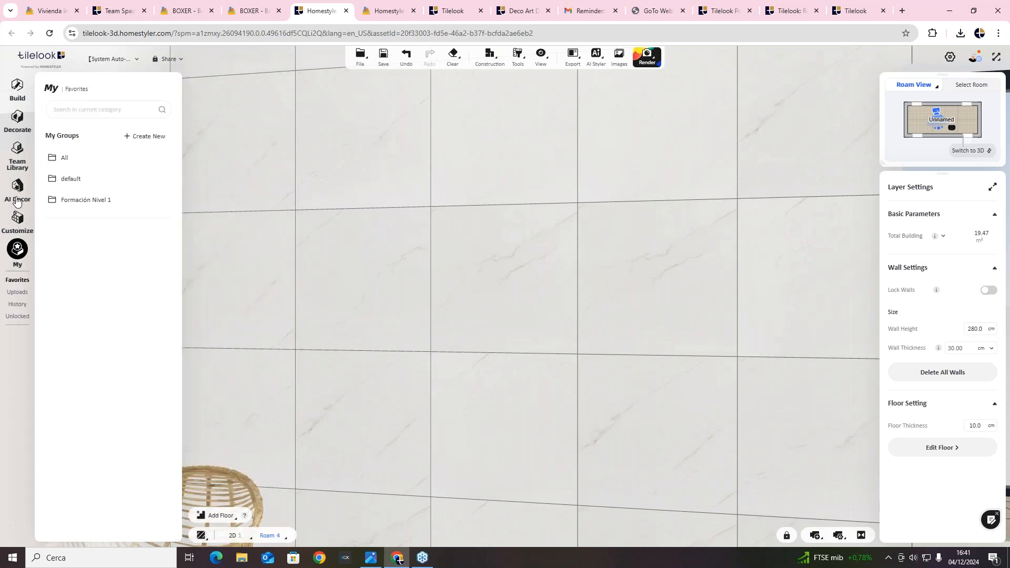
pyautogui.click(16, 165)
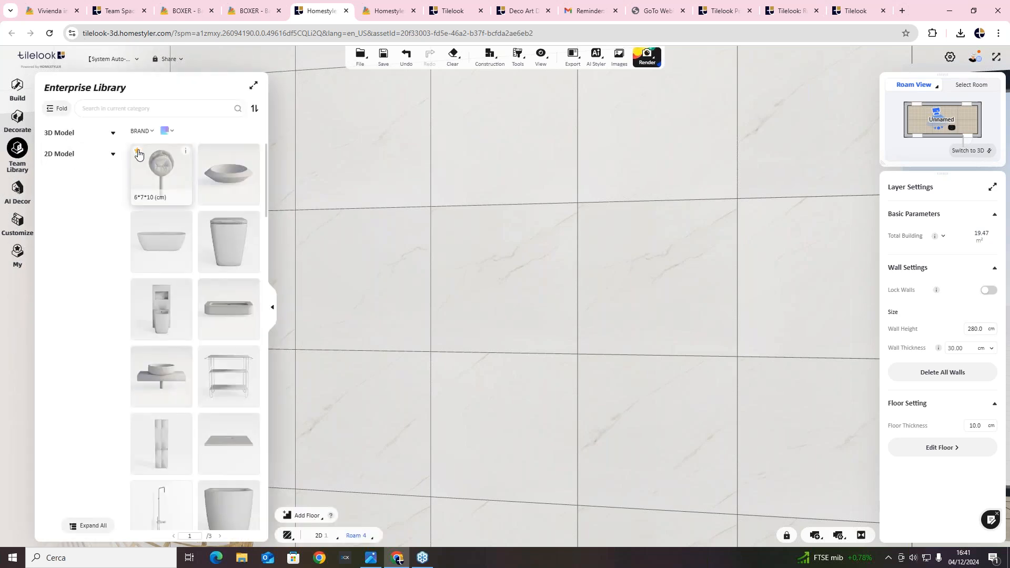
pyautogui.click(137, 152)
pyautogui.click(138, 152)
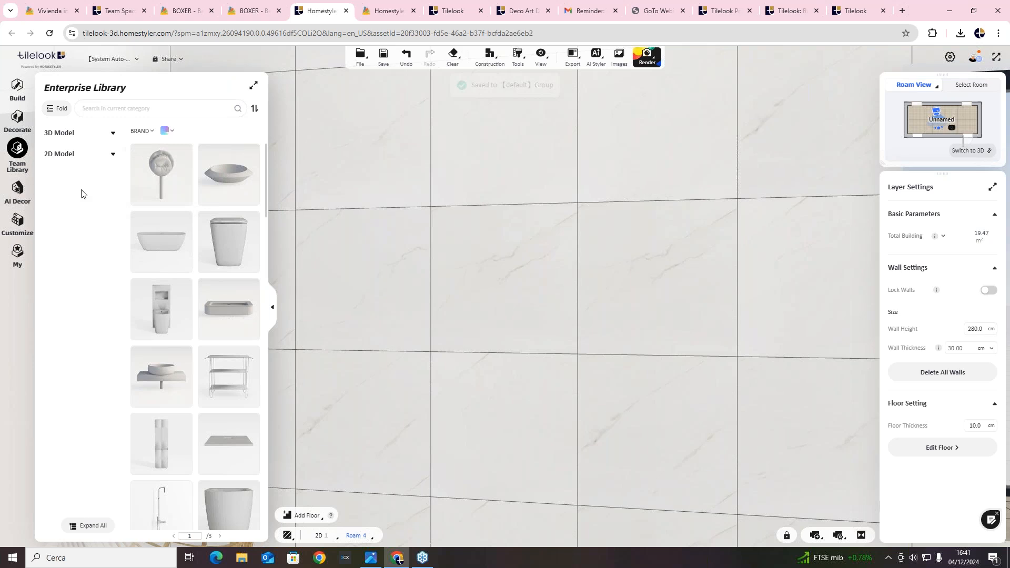
pyautogui.click(19, 257)
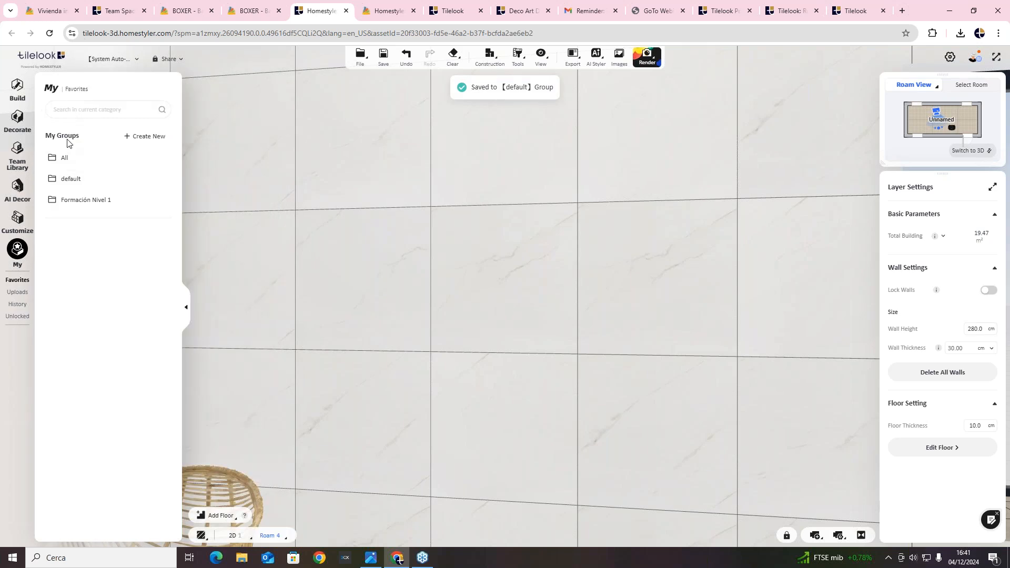
# Select the dark marble wall and open the 3D models in the personal uploads.
pyautogui.click(27, 293)
pyautogui.moveTo(221, 238); pyautogui.dragTo(405, 272)
pyautogui.click(338, 220)
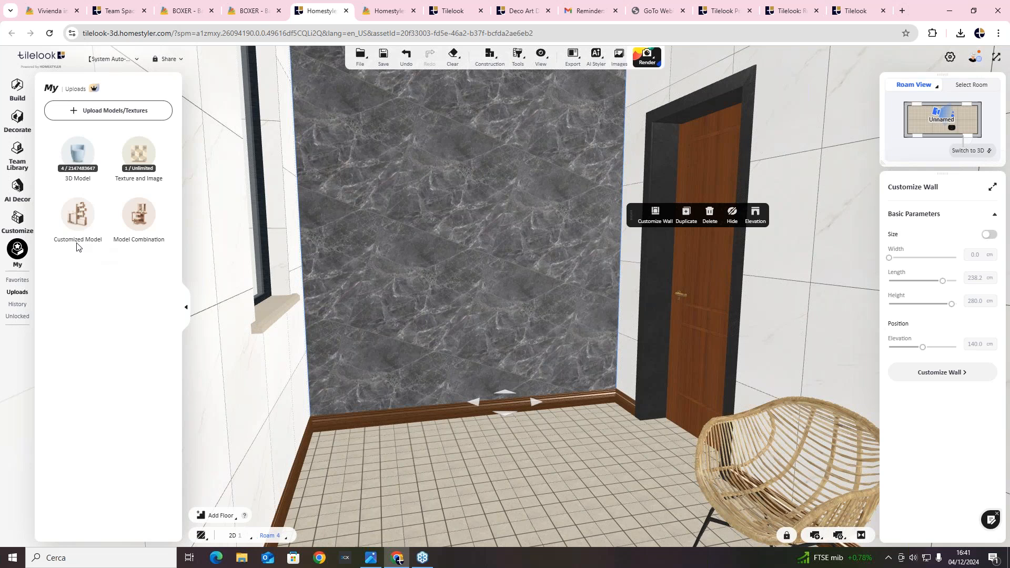
pyautogui.click(84, 154)
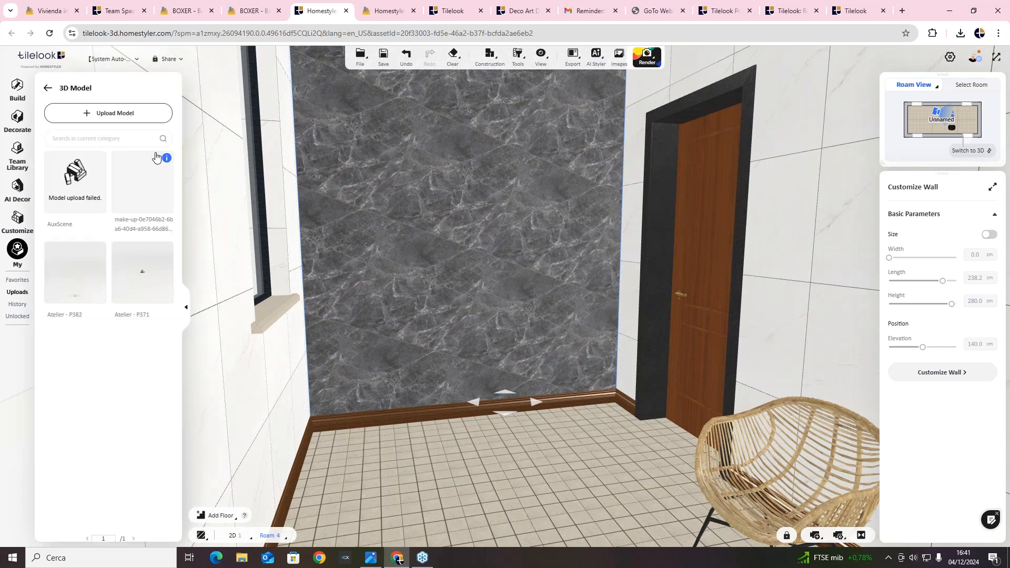
pyautogui.moveTo(331, 188); pyautogui.dragTo(424, 197)
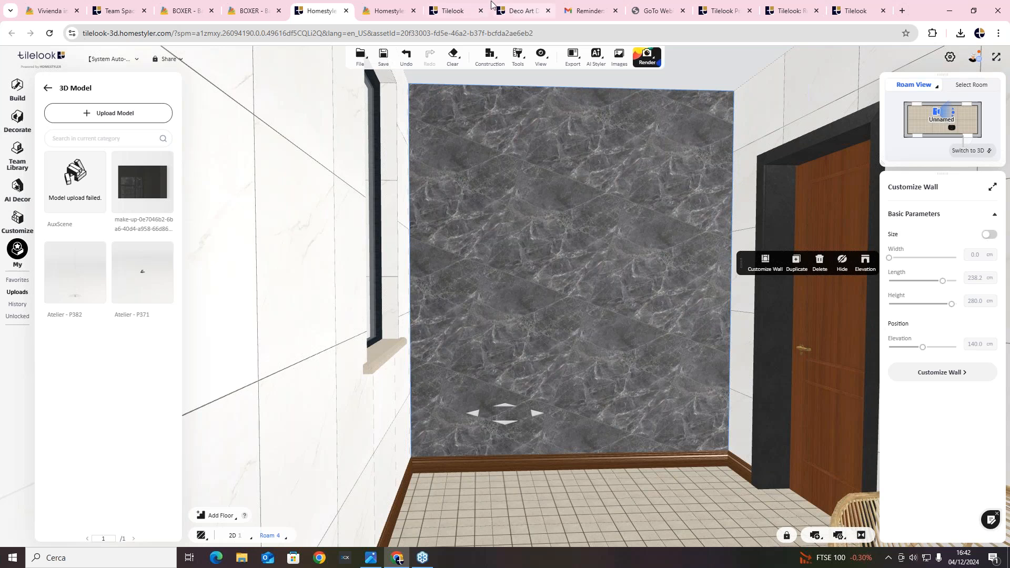
pyautogui.click(490, 55)
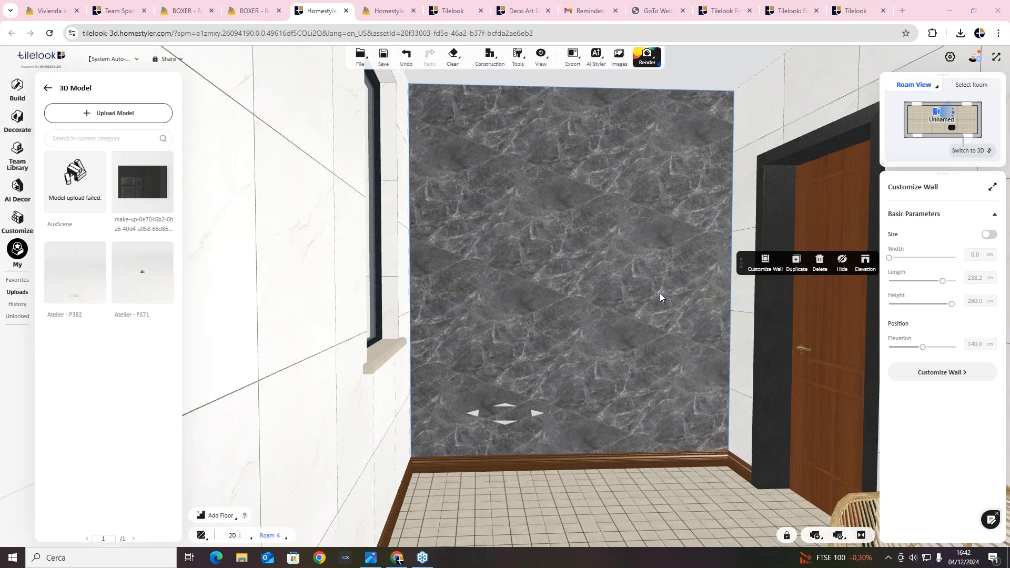
pyautogui.moveTo(655, 246); pyautogui.dragTo(536, 248)
pyautogui.moveTo(619, 246); pyautogui.dragTo(526, 247)
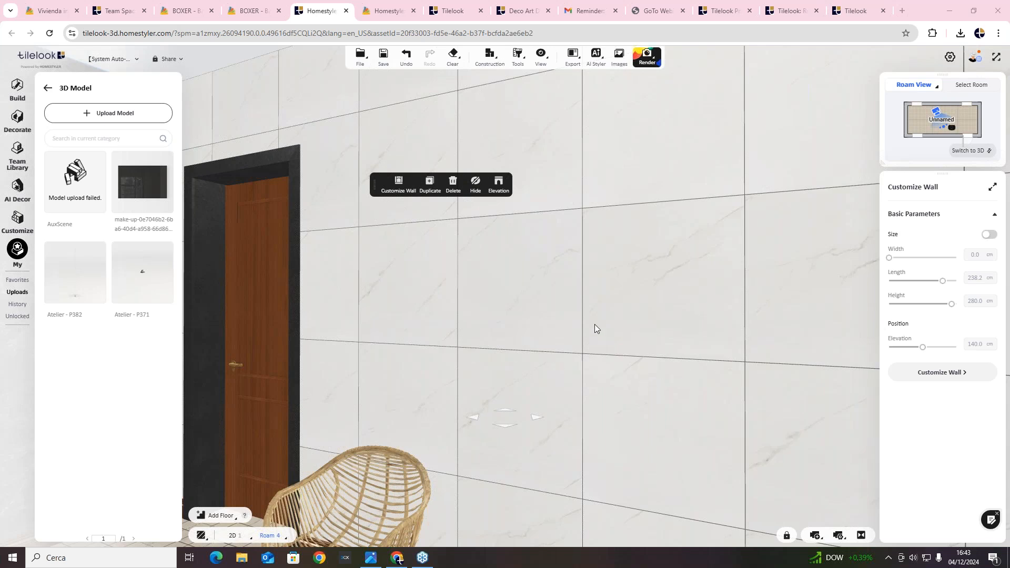
pyautogui.moveTo(598, 291); pyautogui.dragTo(489, 255)
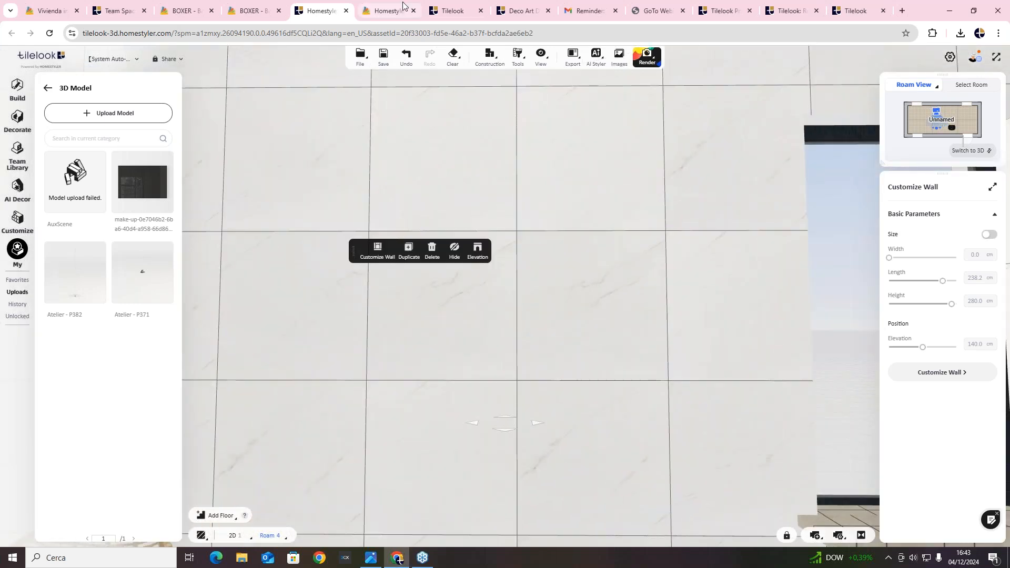
# Switch from the 3D room design to the My Tilelook dashboard on tilelook.com.
pyautogui.moveTo(458, 13)
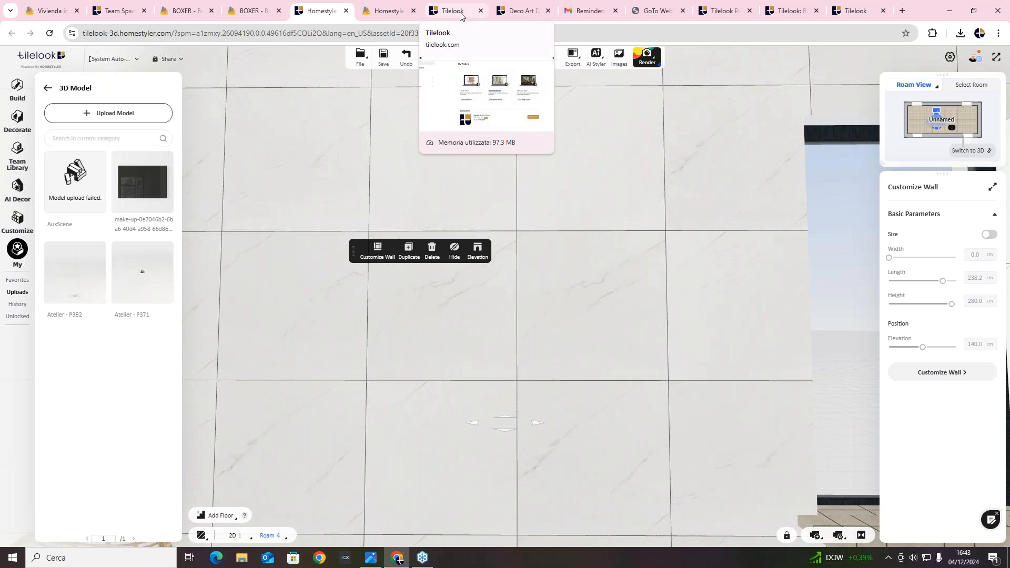
pyautogui.click(459, 13)
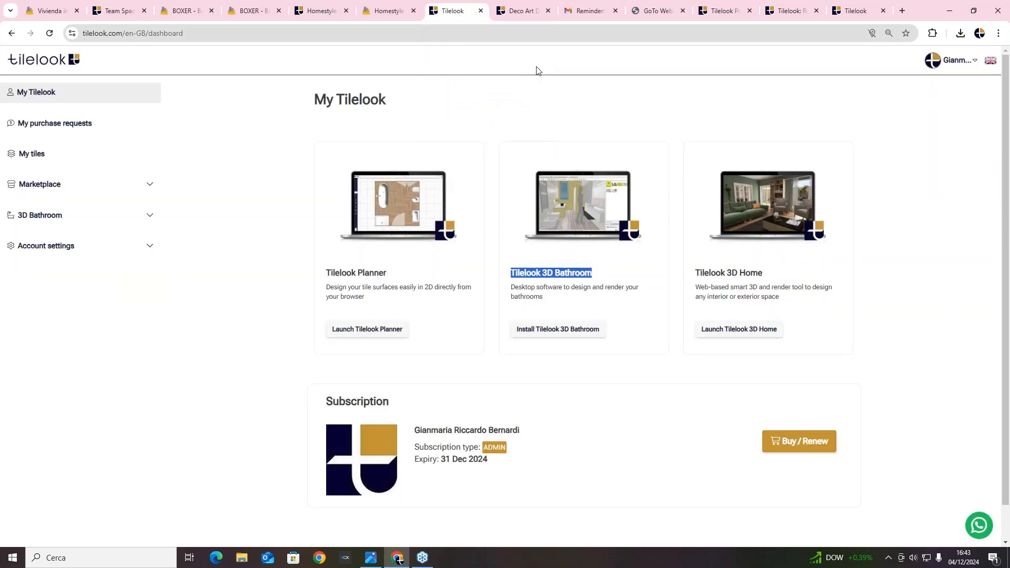